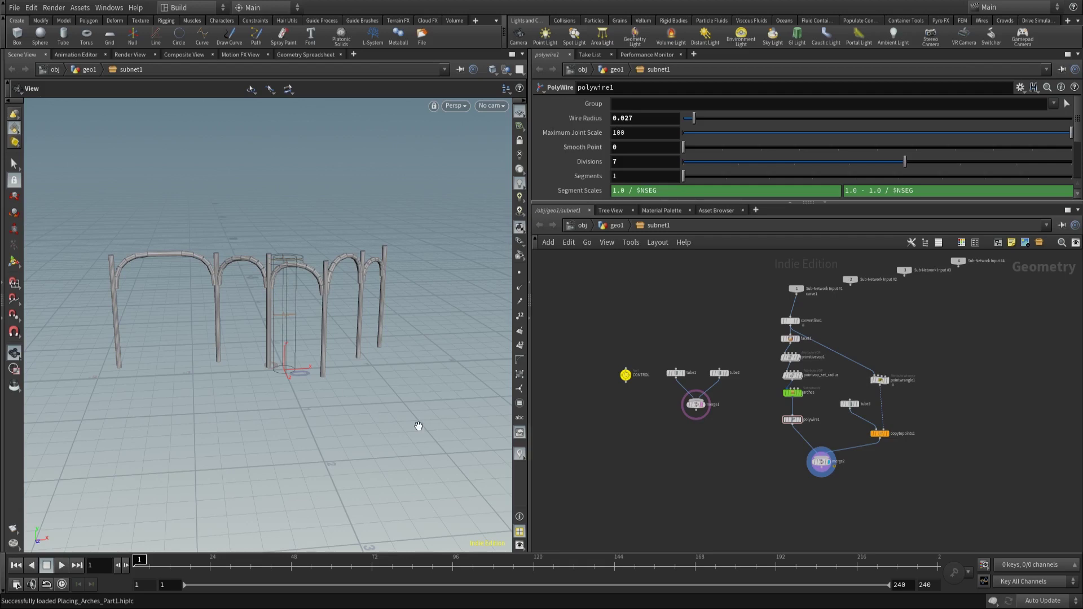
Step: Delete polywire1 and merge2 and add a Subnetwork node, subnet1, in their place
scroll(870, 462, up, 3)
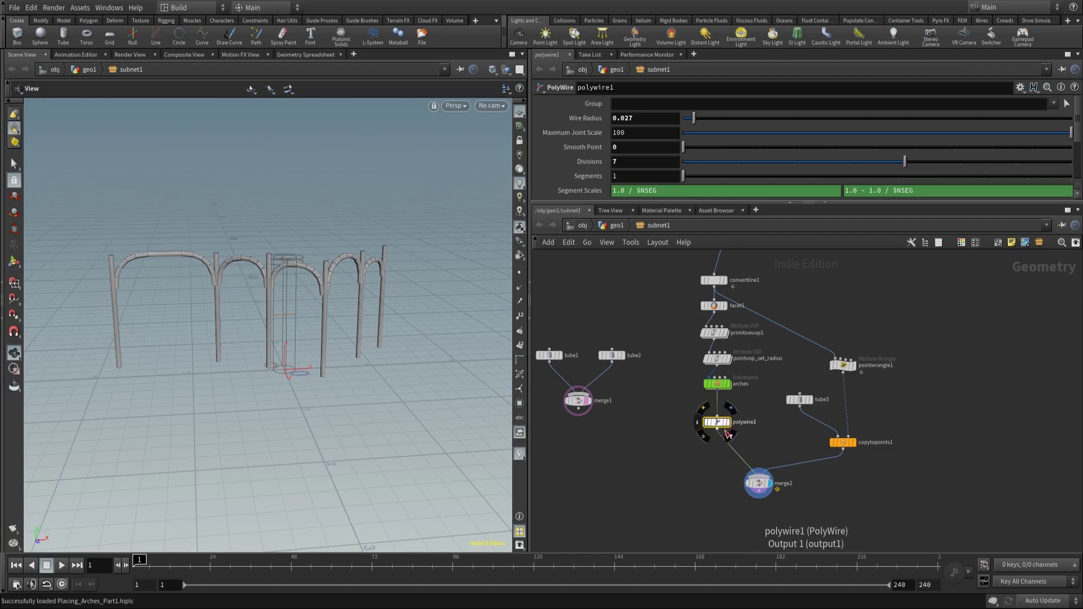
key(Delete)
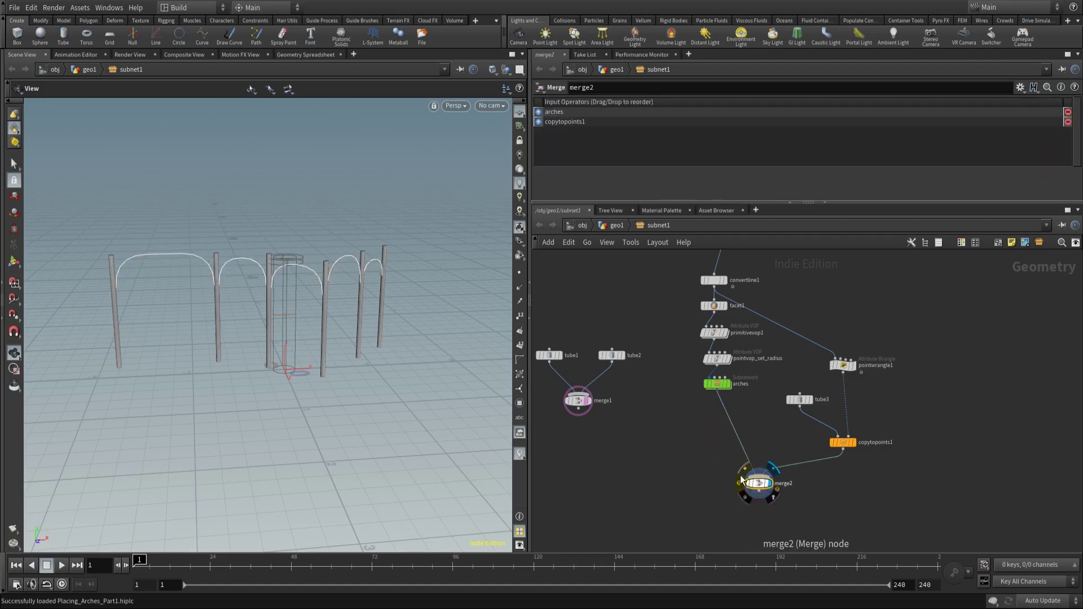
key(Delete)
key(Tab)
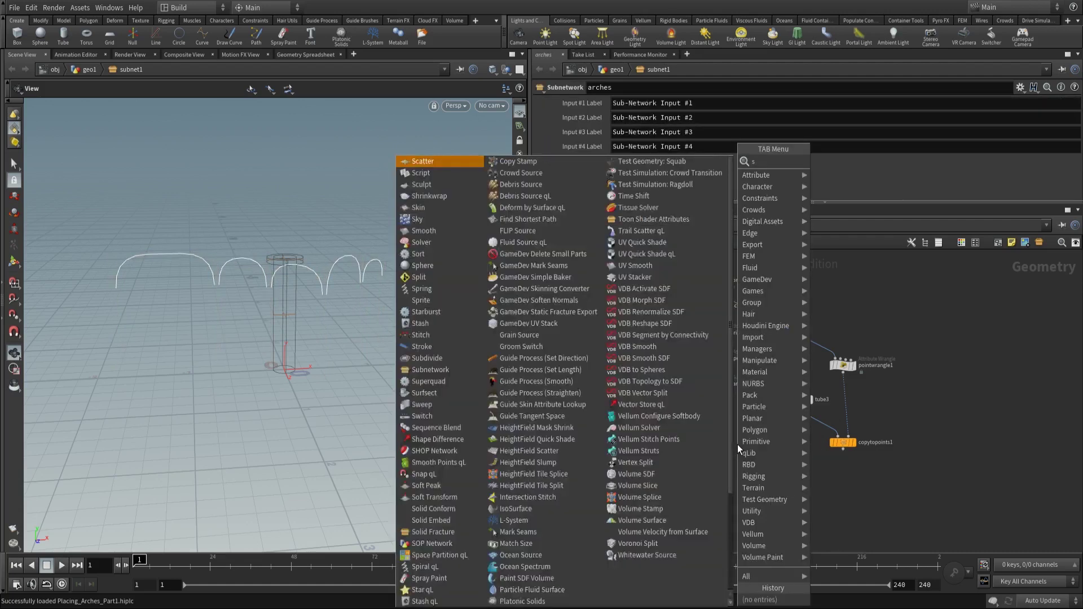
text(subn)
key(Return)
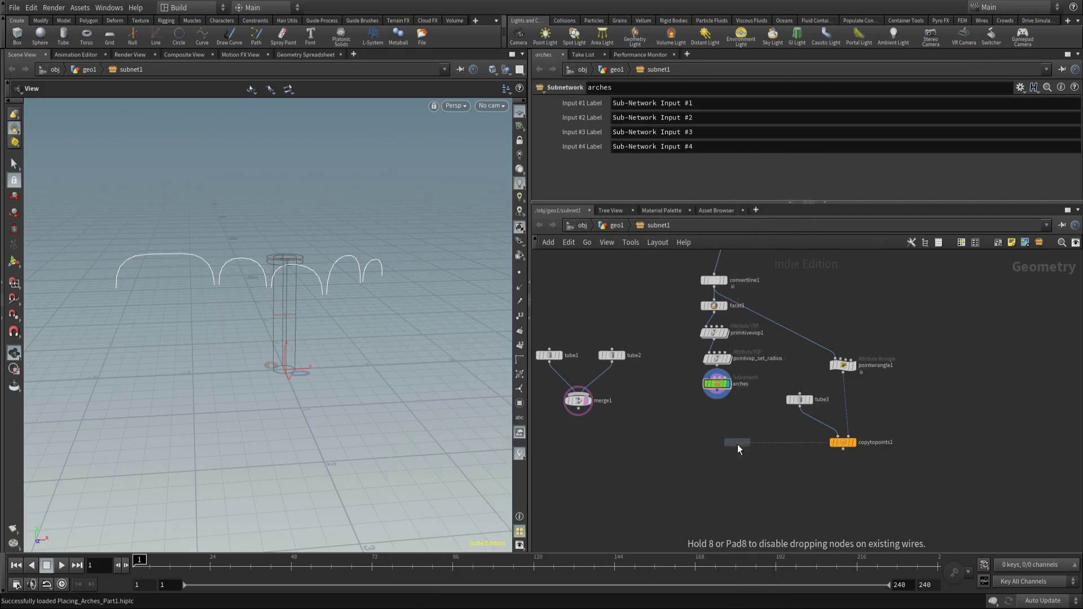
click(737, 445)
Step: Wire arches into subnet1's first input and pointvop_set_radius into its second input
scroll(726, 382, up, 2)
drag(725, 383, 686, 386)
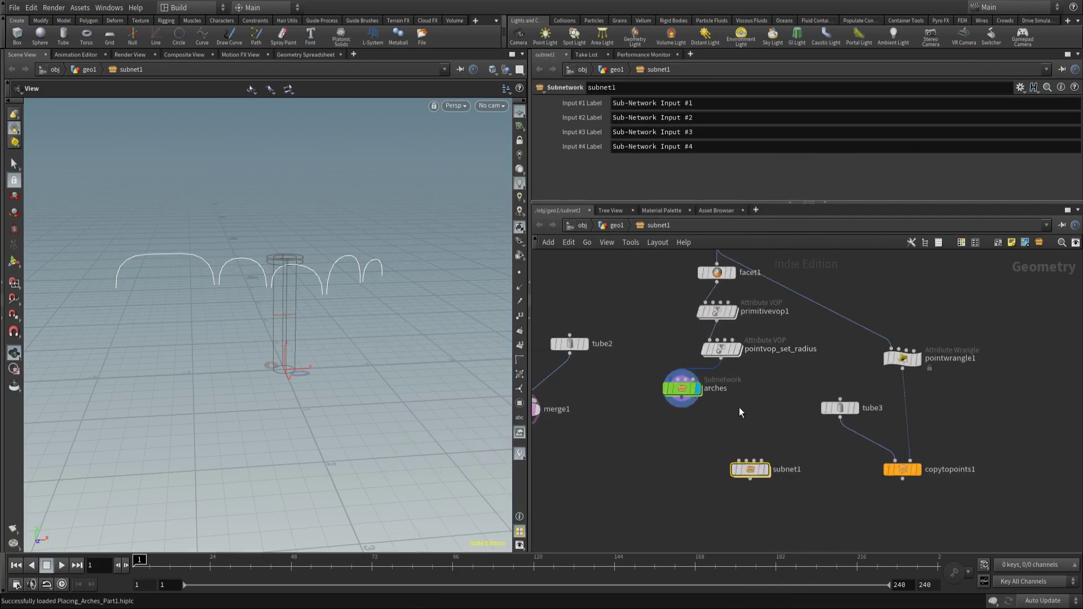
scroll(739, 407, up, 1)
click(670, 398)
click(738, 471)
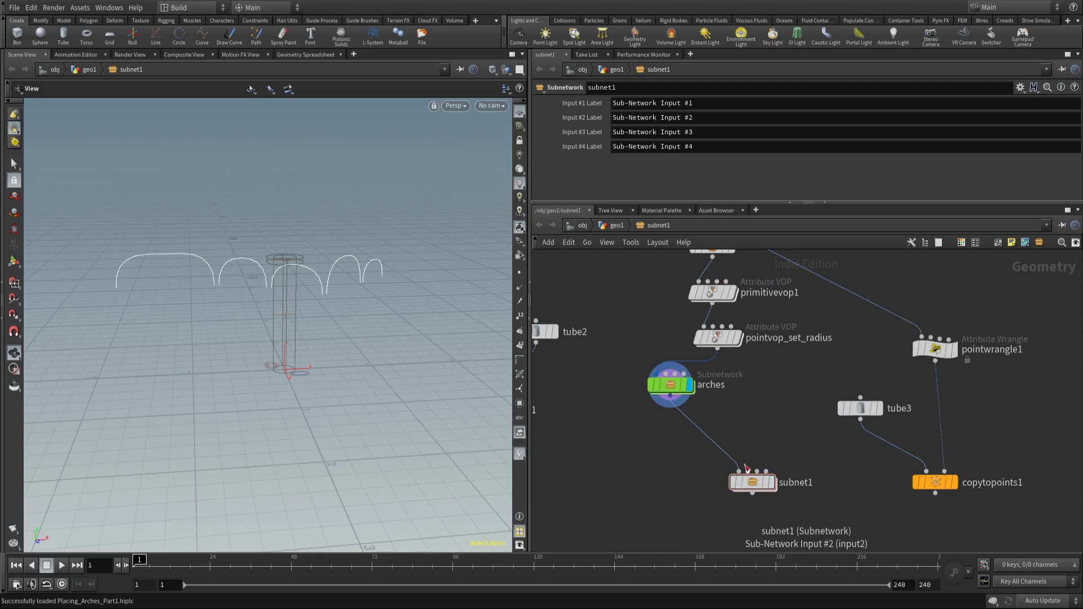
click(748, 471)
click(718, 351)
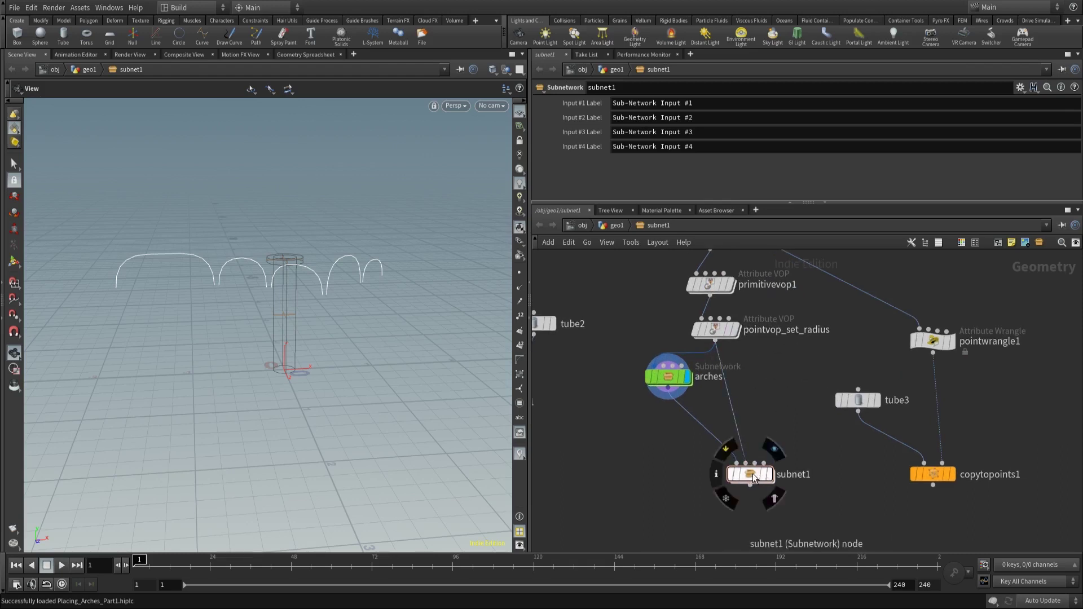
Step: Colour subnet1 green and go inside it
drag(750, 472, 736, 452)
key(c)
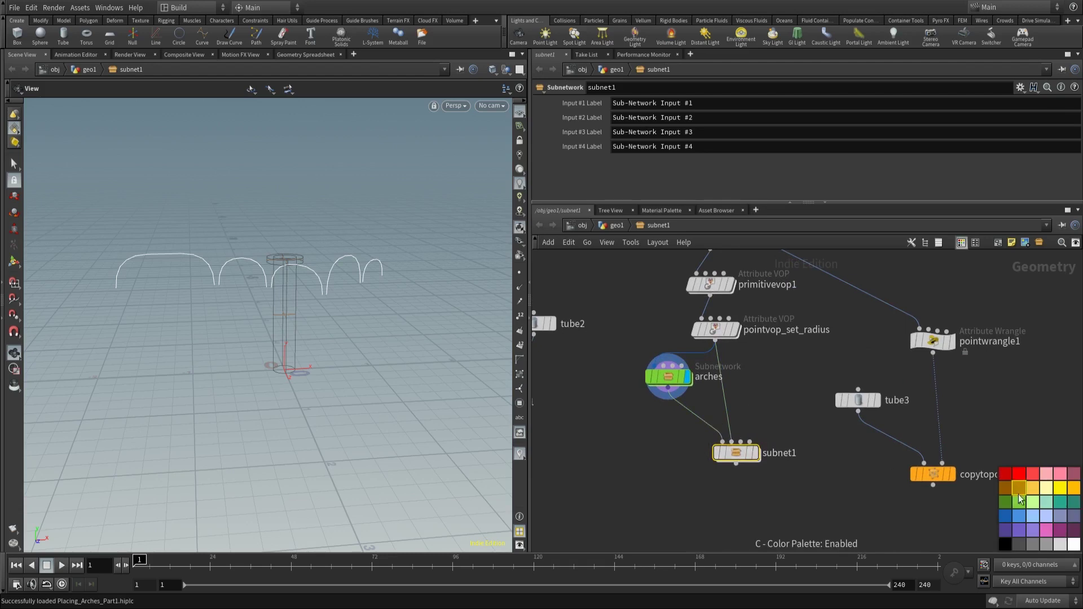
click(1019, 501)
drag(737, 456, 733, 448)
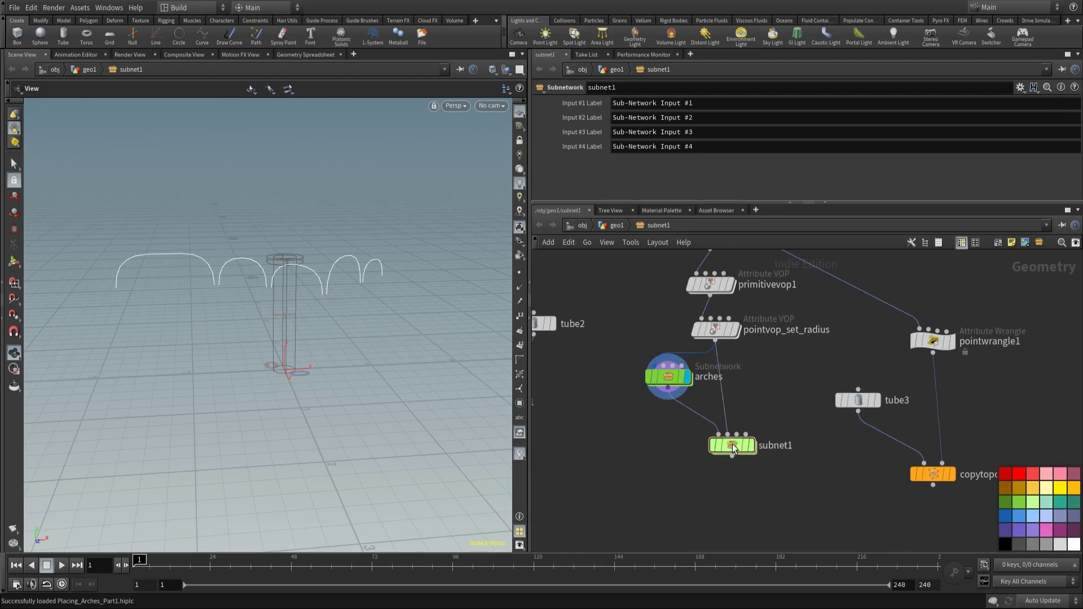
double_click(733, 445)
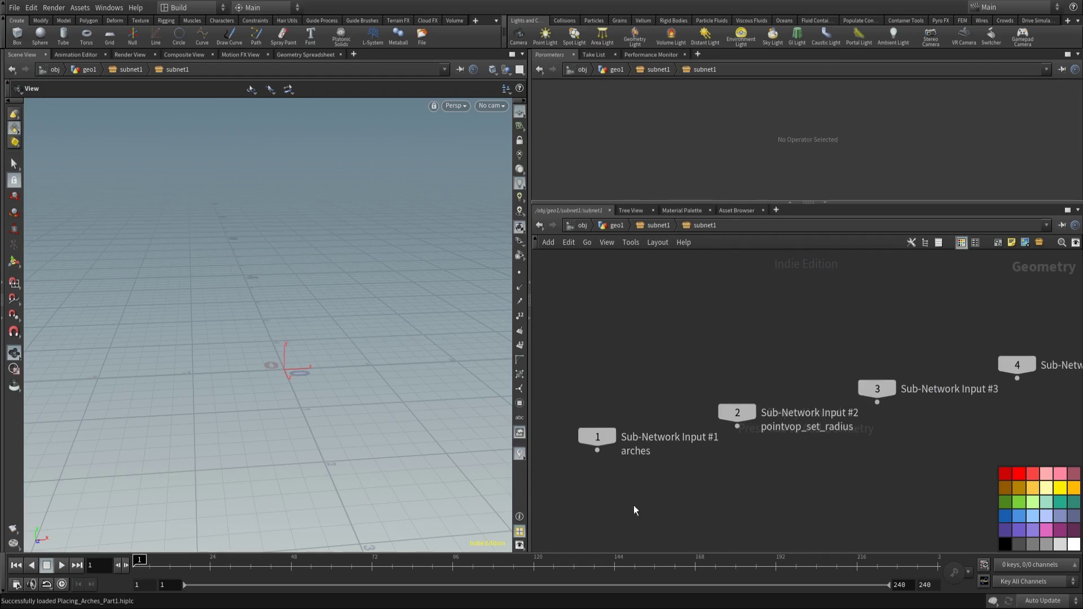
Step: Add a Fuse node, fuse1, under Sub-Network Input #1
middle_drag(635, 511, 750, 404)
key(Tab)
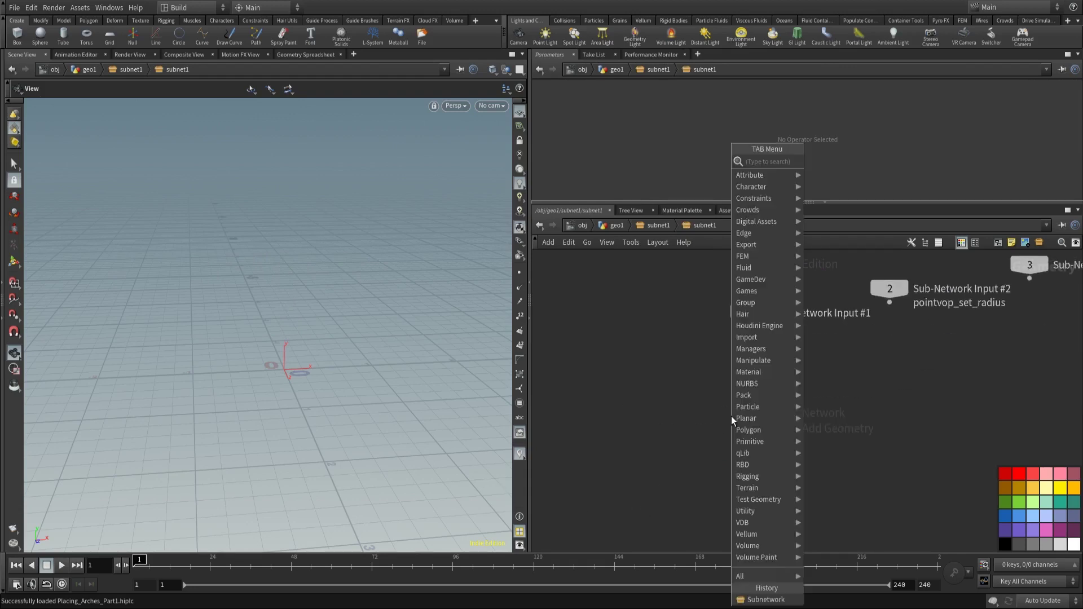
text(fuse)
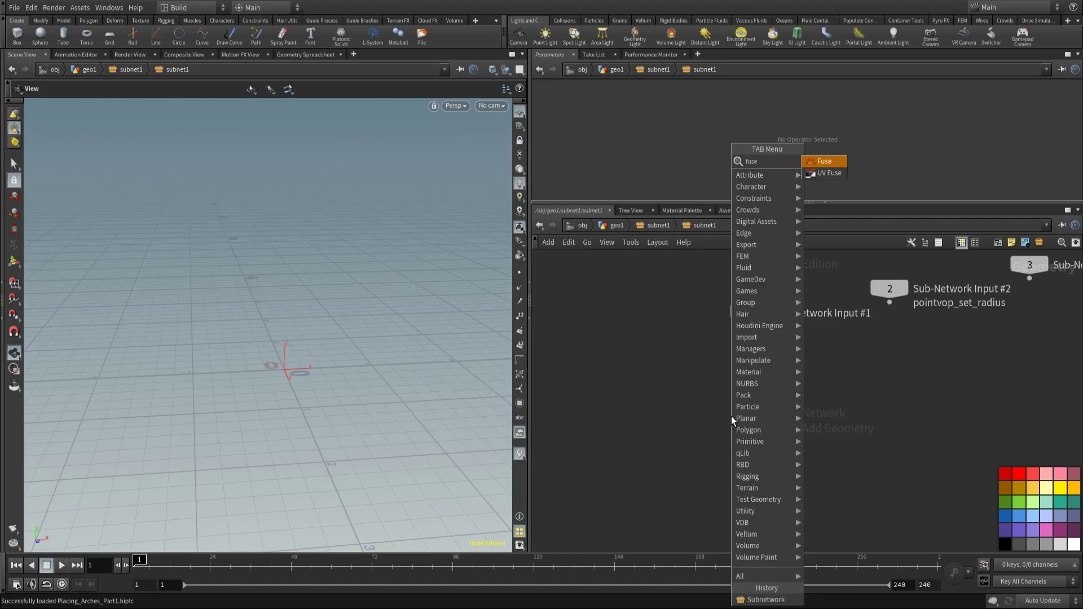
key(Return)
click(731, 415)
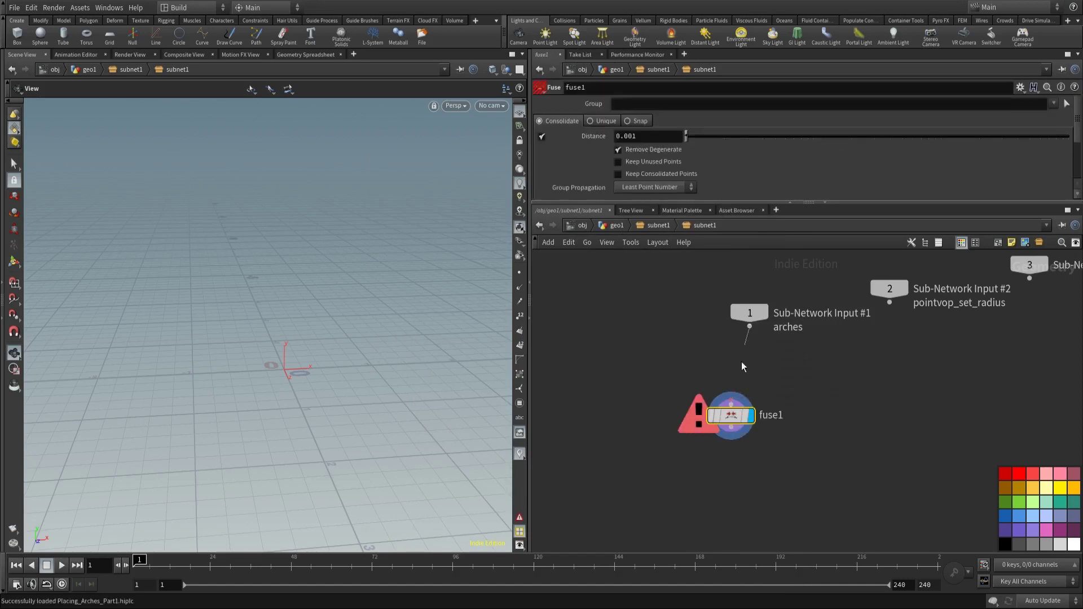
key(f)
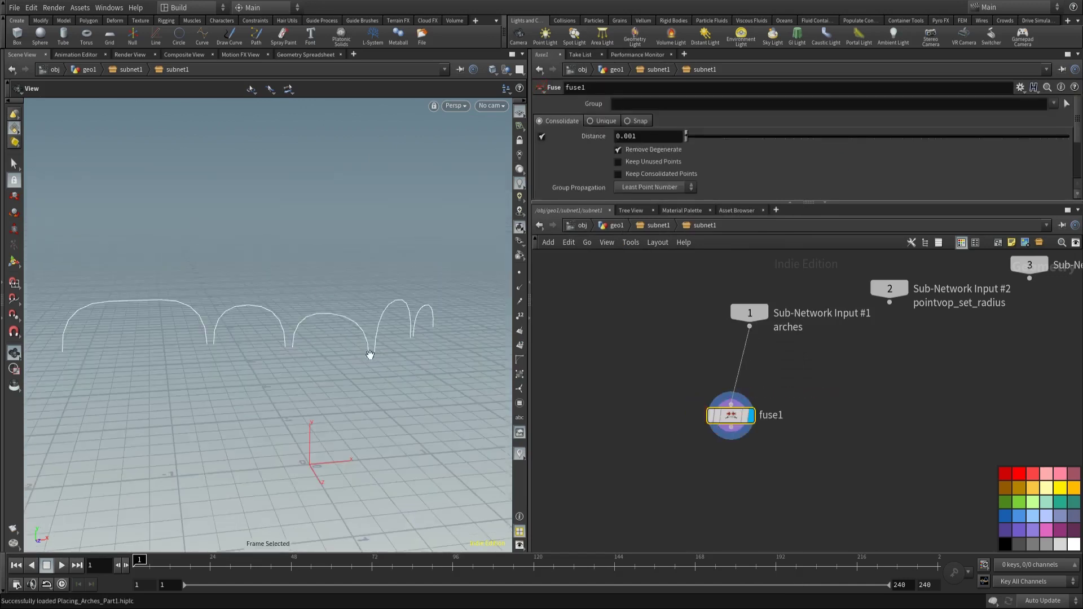
drag(731, 420, 749, 402)
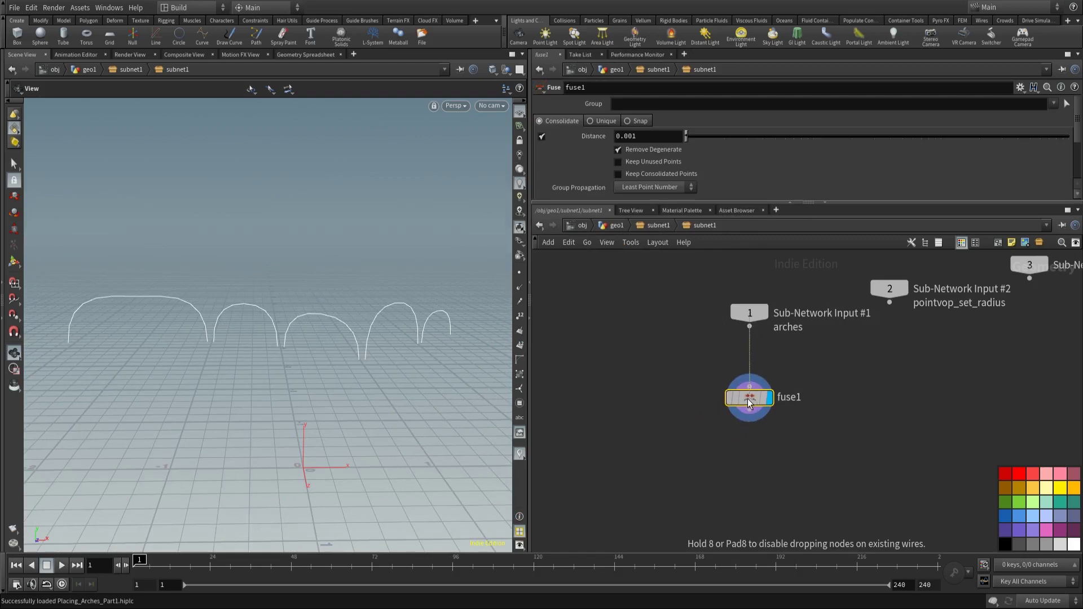
Step: Add a Primitive Wrangle, primitivewrangle1, below fuse1
key(Tab)
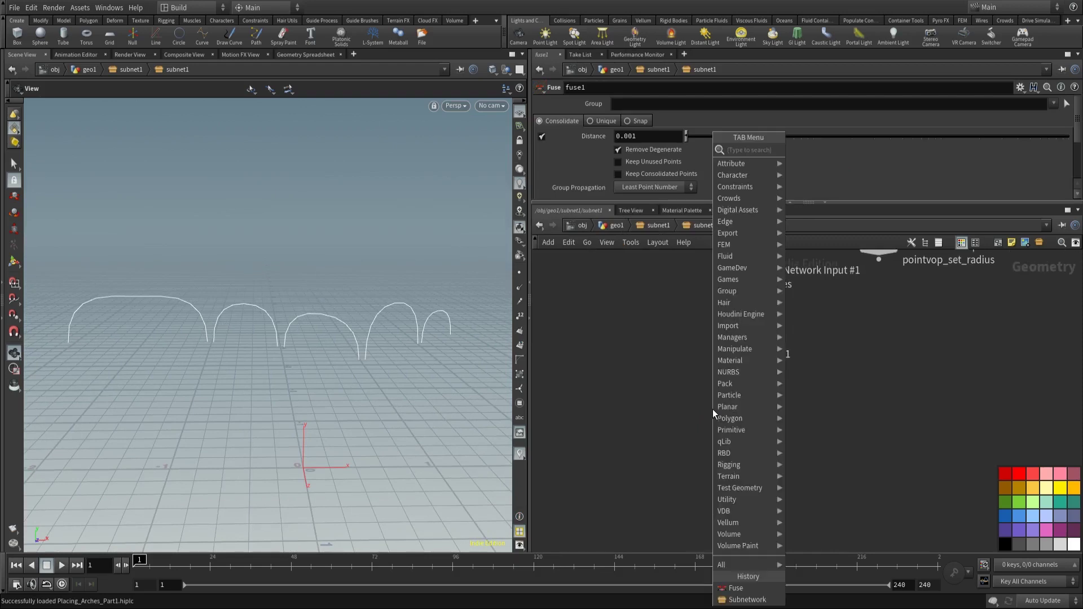
text(primiv)
key(BackSpace)
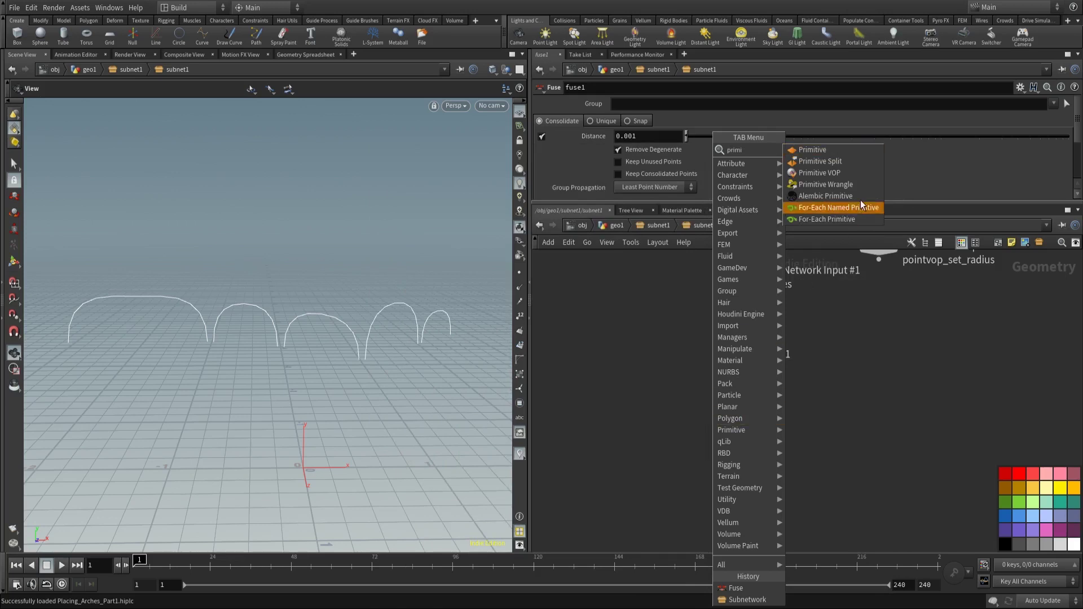
click(824, 185)
click(744, 424)
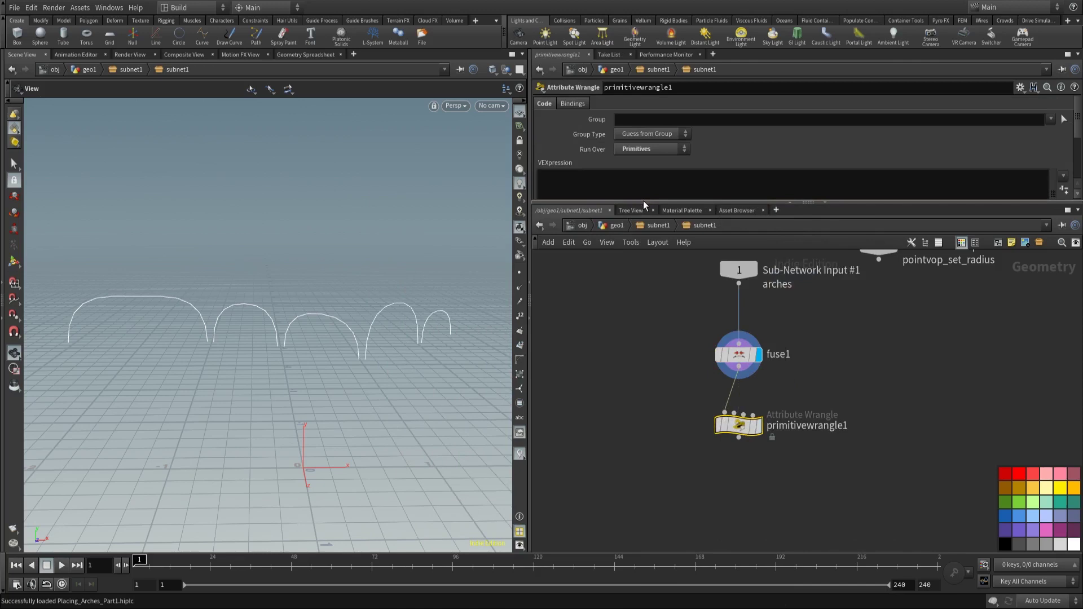
drag(643, 201, 639, 238)
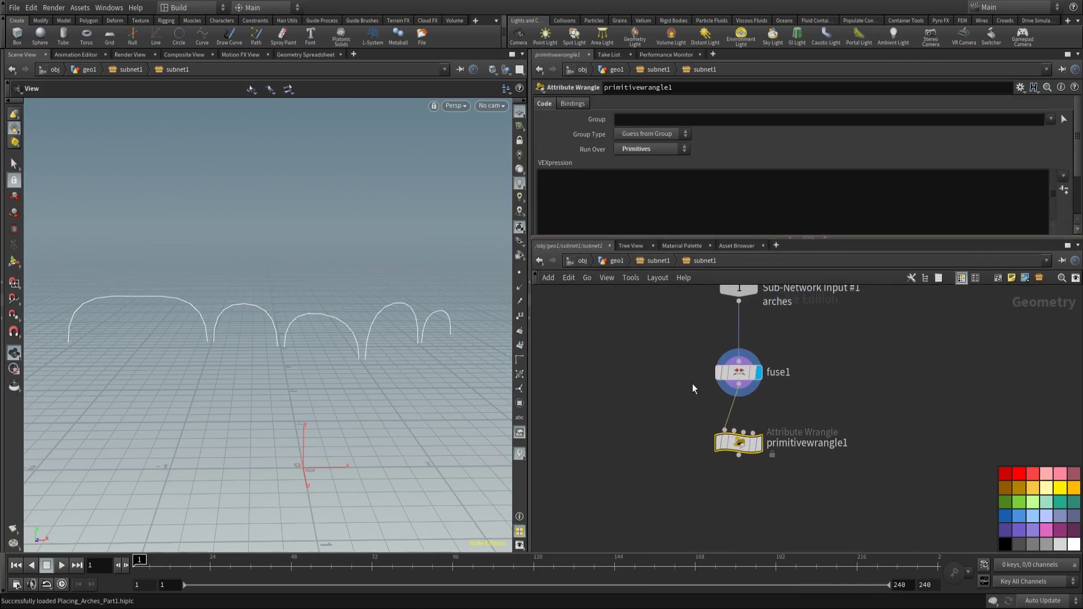
drag(739, 442, 739, 425)
click(626, 210)
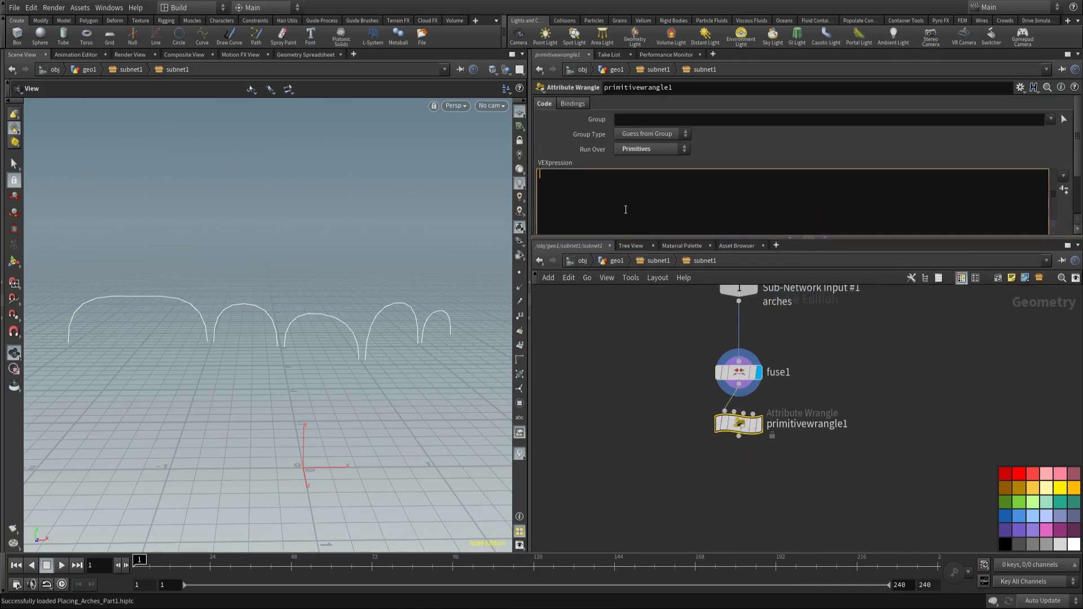
text(@id)
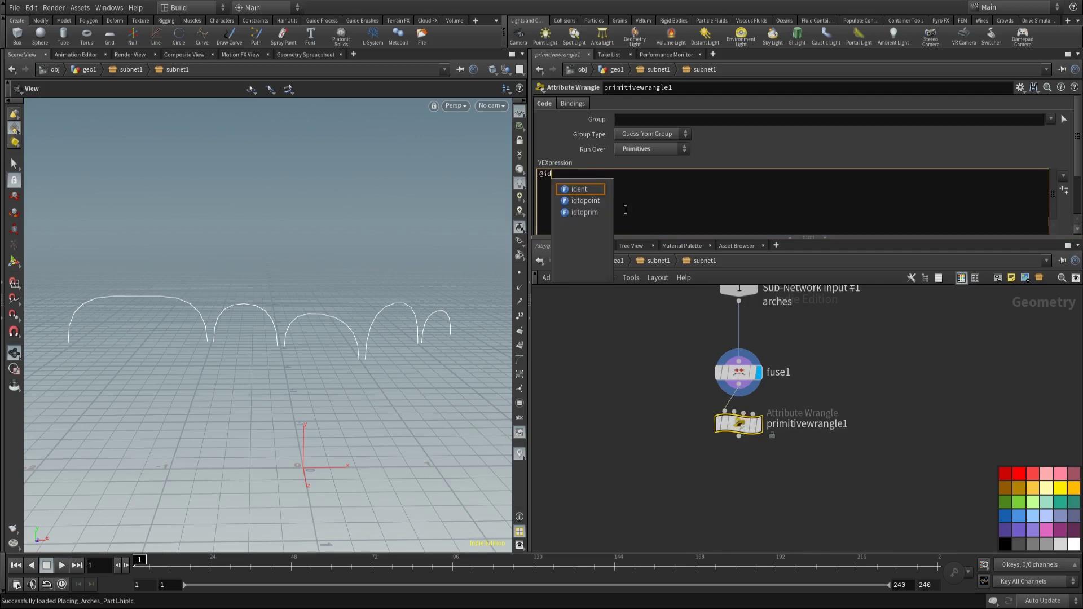
key(Left)
key(Left)
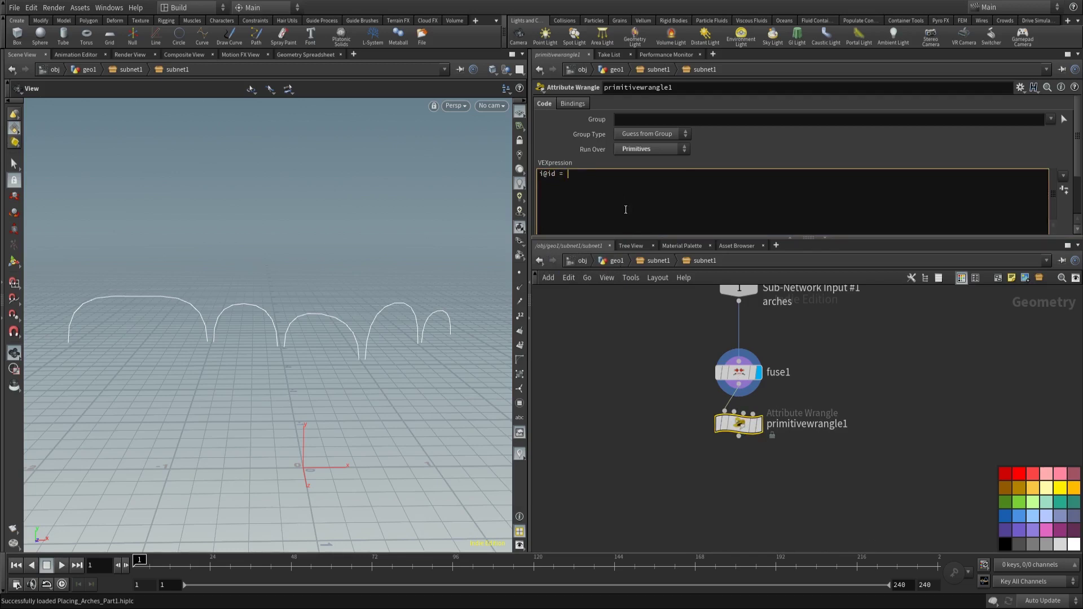
text(primnum;)
click(625, 364)
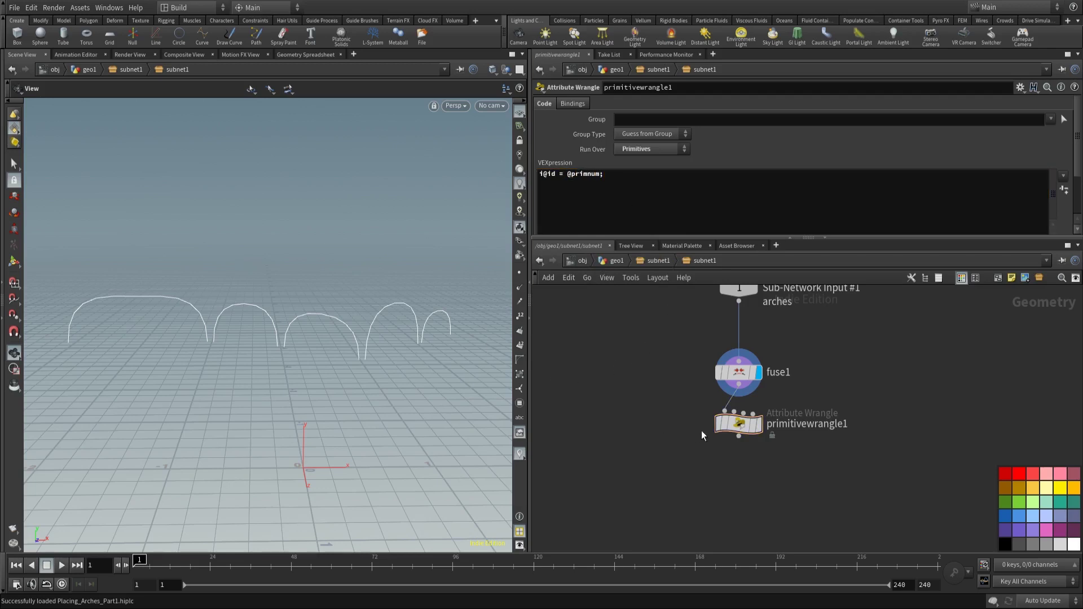
click(760, 423)
middle_drag(687, 482, 664, 428)
Step: Add an Attribute Promote node fed by the wrangle and display it
key(Tab)
text(attri)
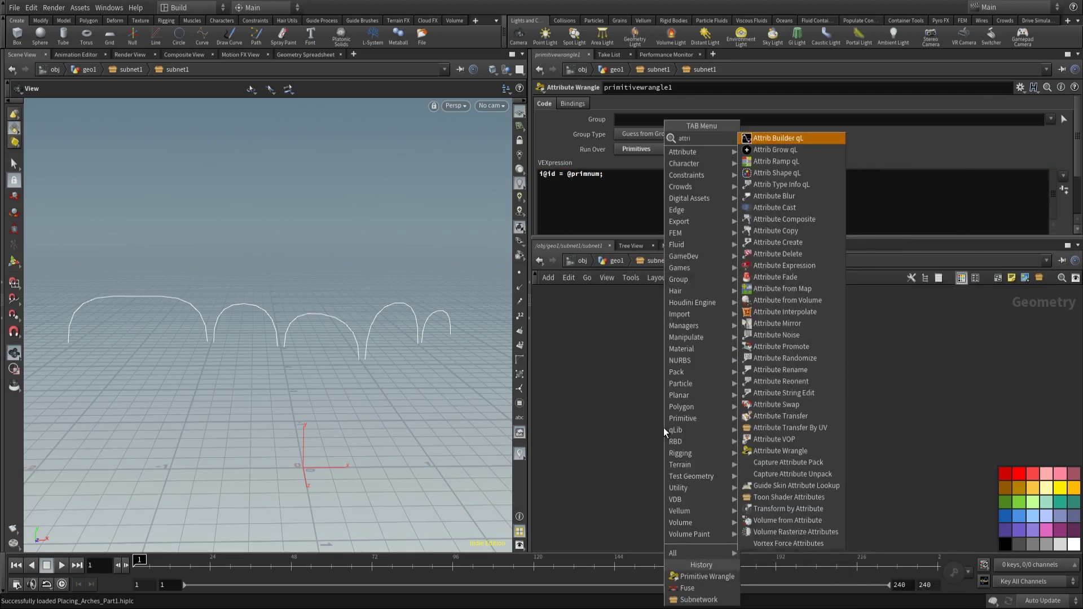
text(bute promote)
key(Return)
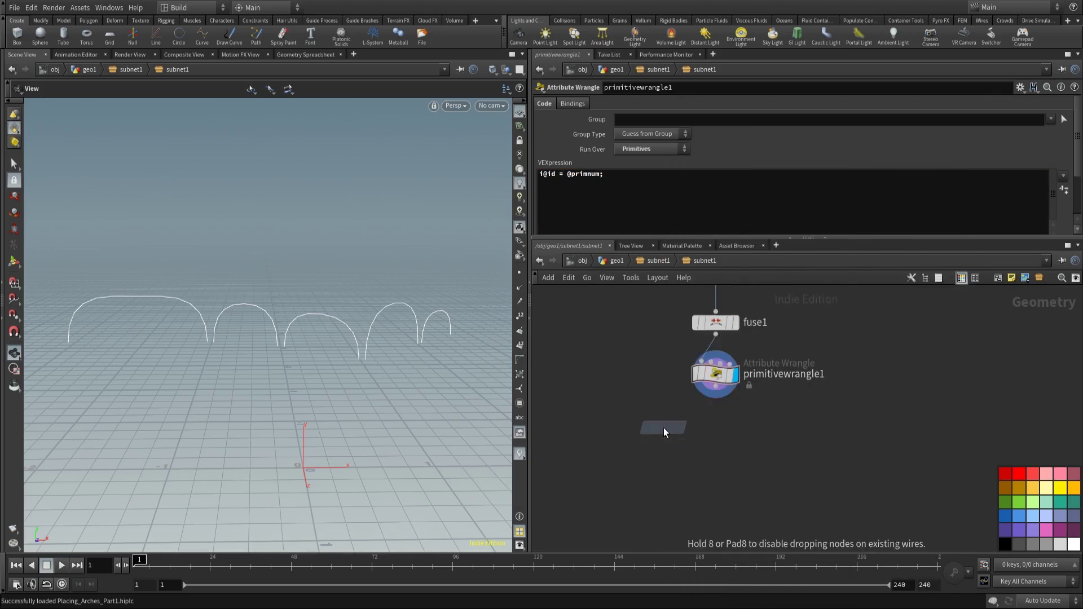
click(694, 472)
click(715, 387)
click(695, 461)
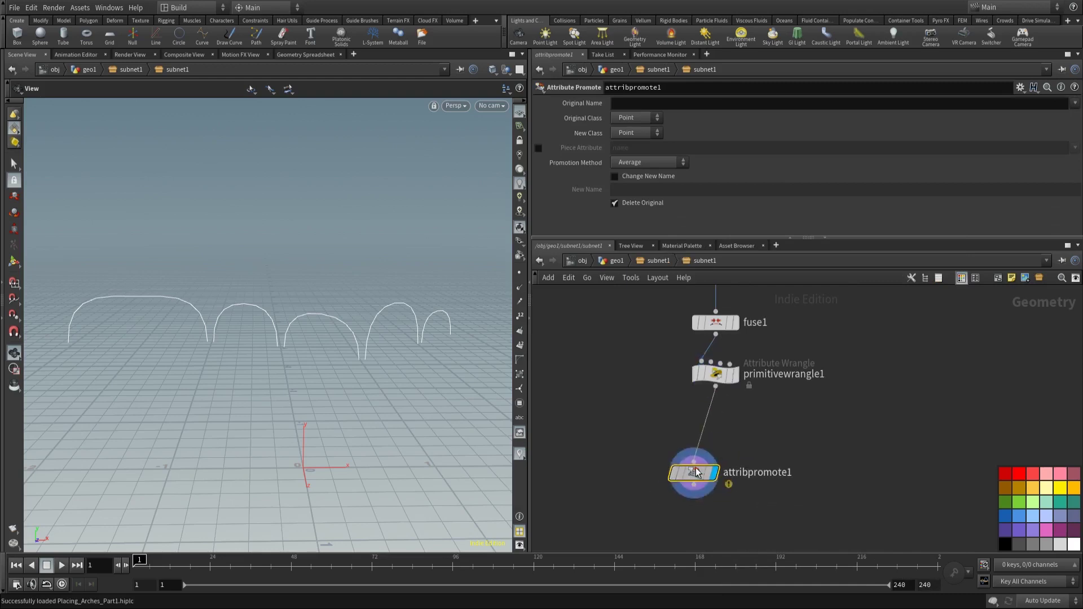
drag(697, 472, 724, 425)
Step: Promote the id attribute from primitives in attribpromote1
click(1075, 103)
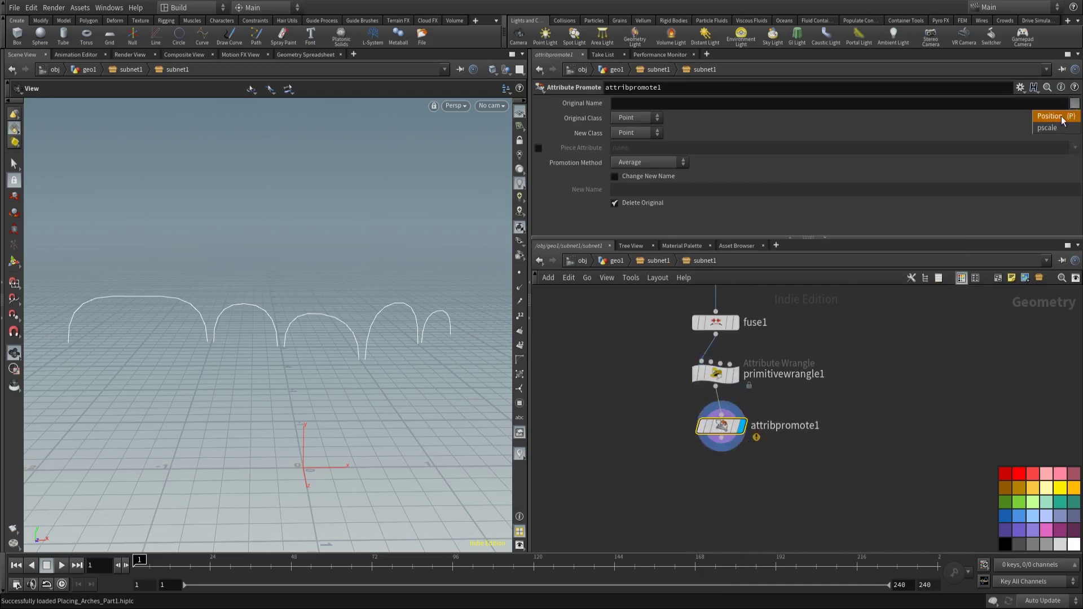
click(640, 117)
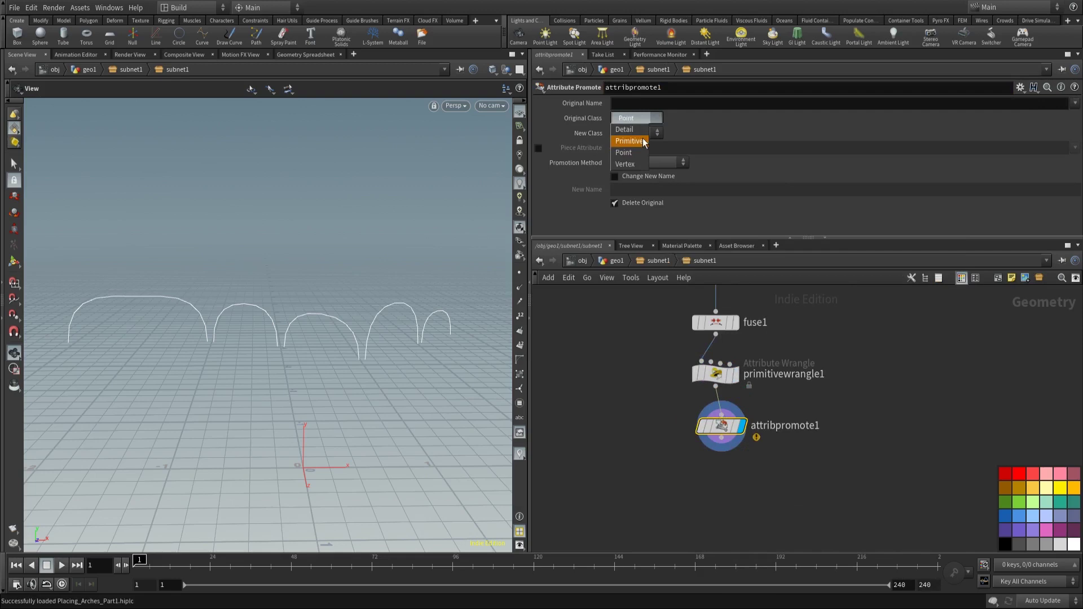
click(645, 141)
click(1074, 103)
click(1045, 127)
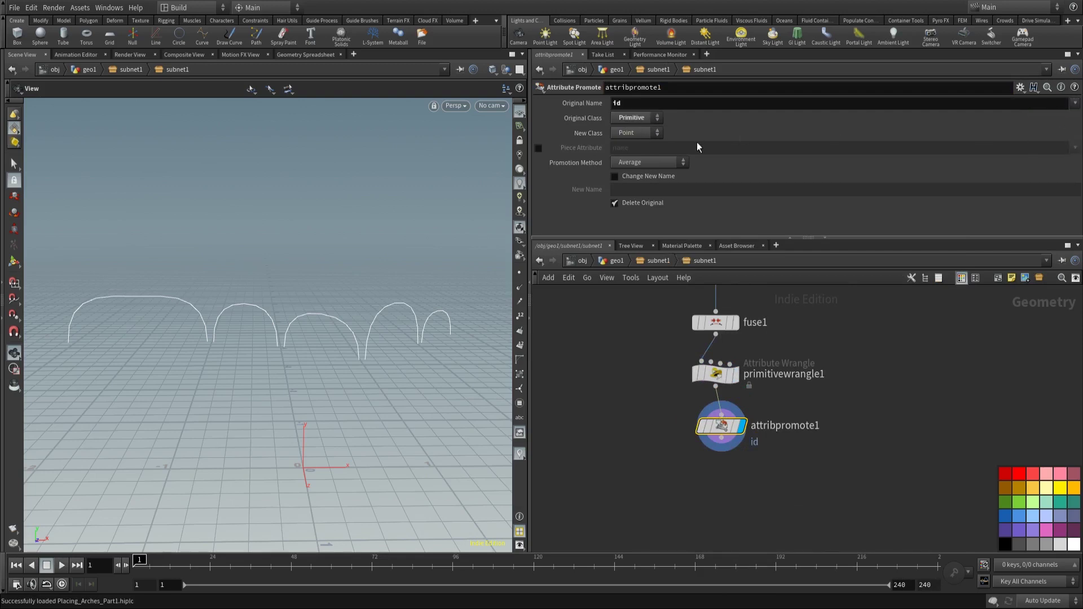
drag(715, 403, 709, 394)
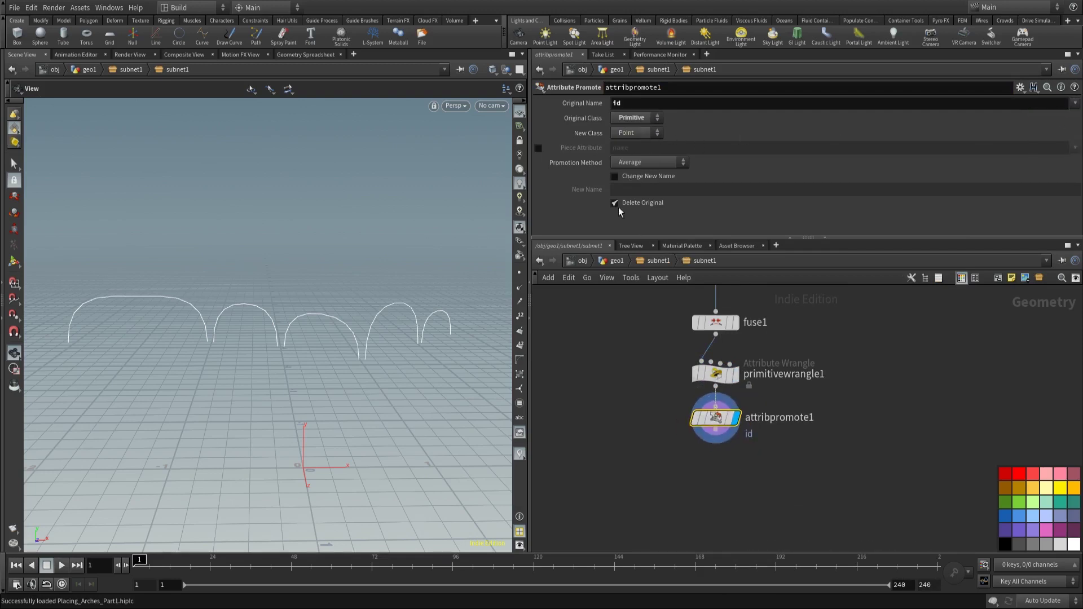
Step: Add sort1 below attribpromote1 with Point Sort By Vertex Order and display it
scroll(649, 386, down, 3)
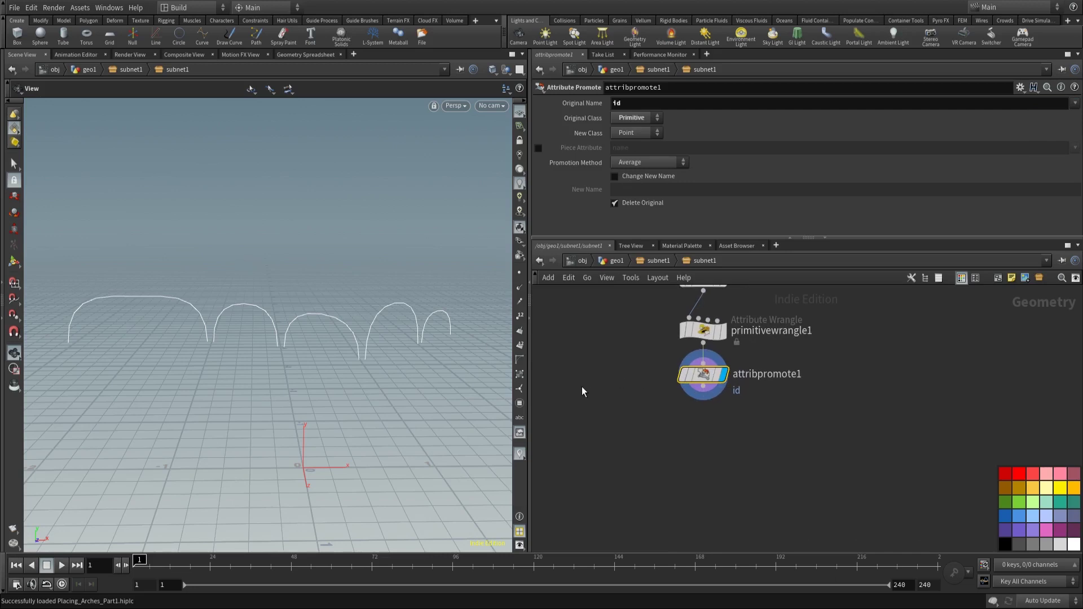
key(Tab)
mouse_move(612, 398)
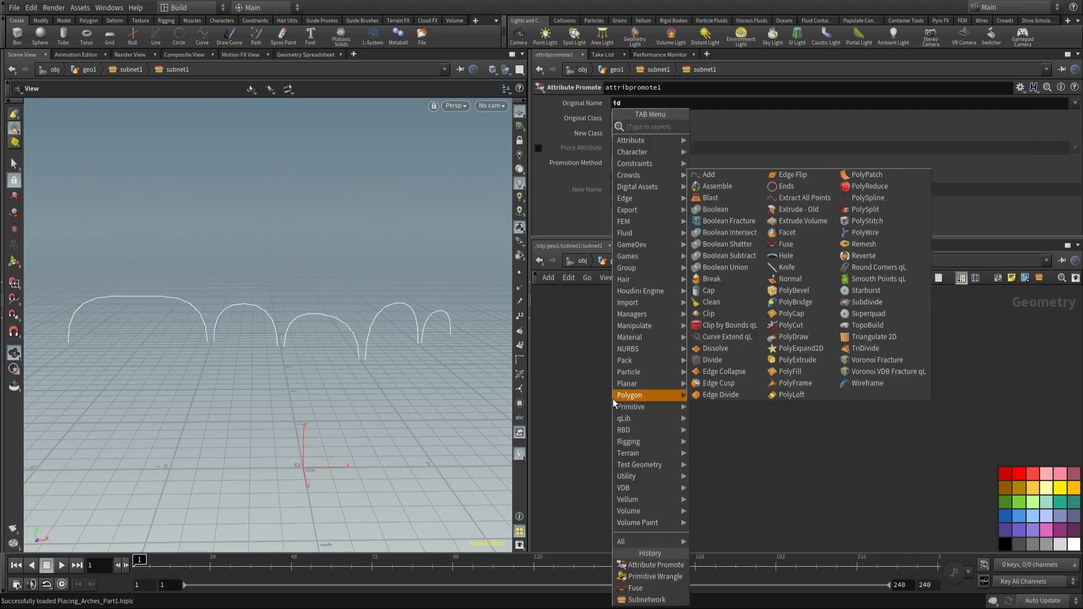
text(sort)
key(Return)
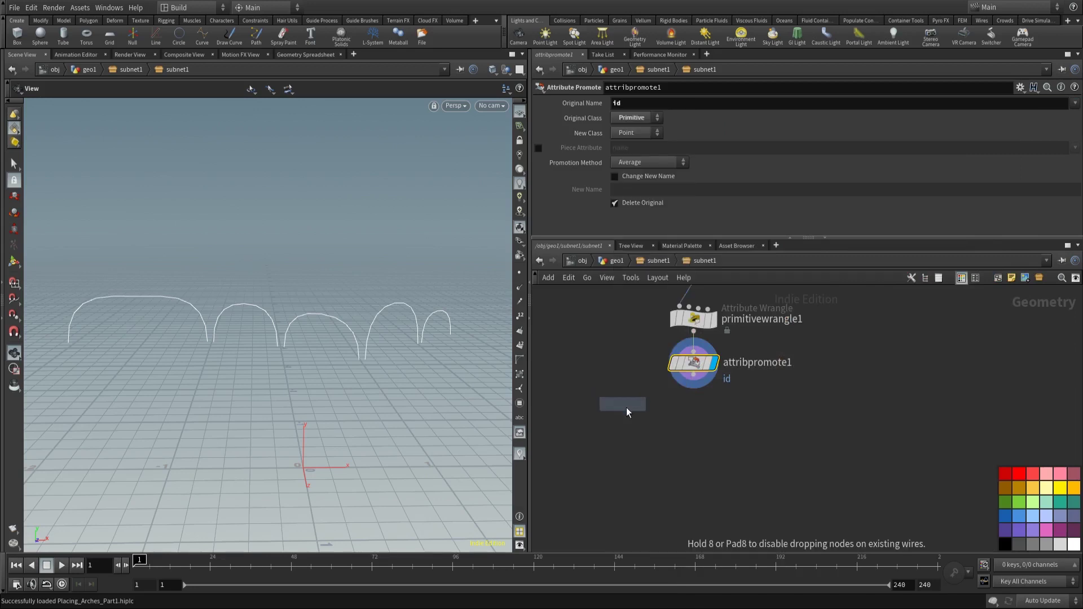
click(699, 435)
click(648, 103)
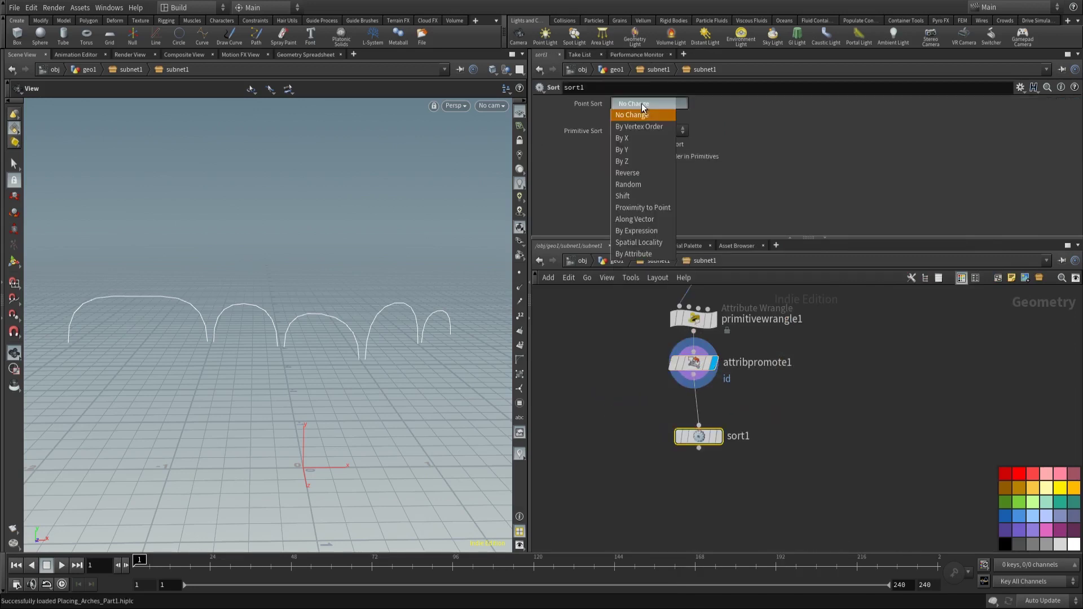
click(643, 126)
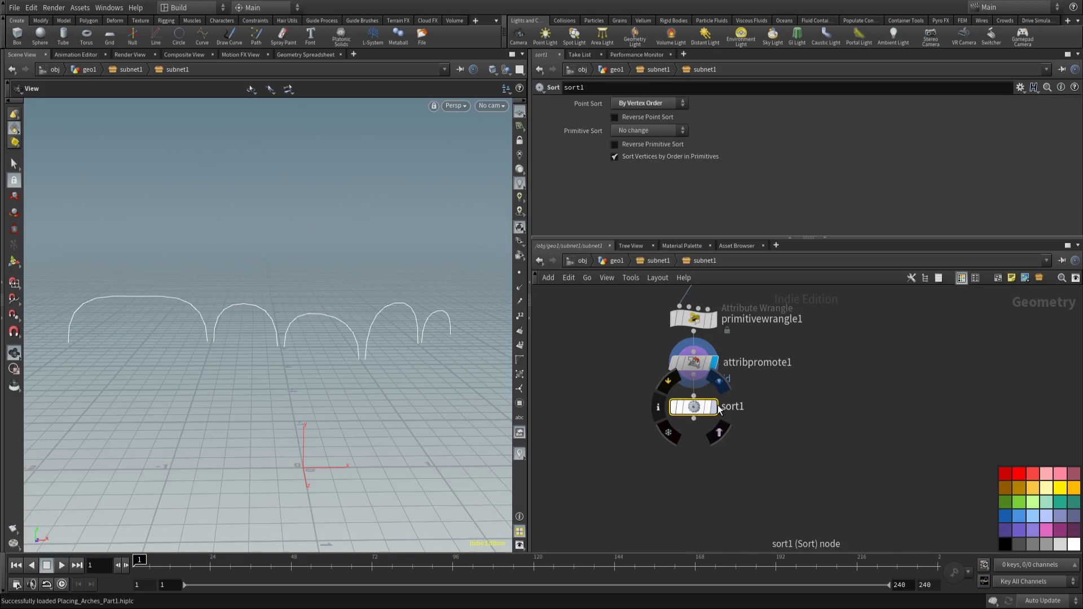
click(720, 436)
Step: Add a PolyFrame node, polyframe1, wired beneath sort1
key(l)
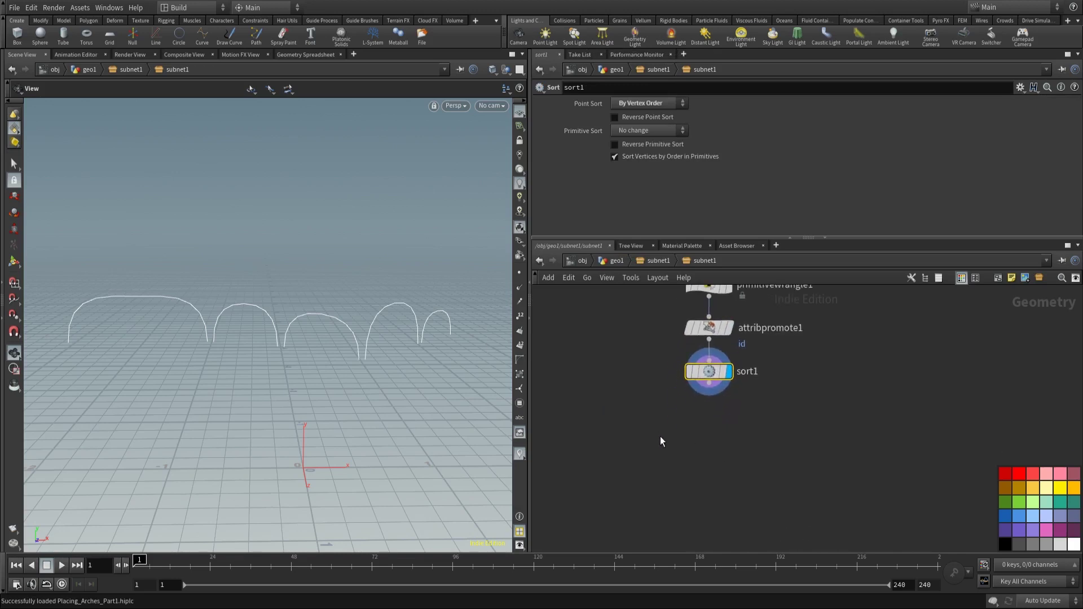
key(Tab)
text(pol)
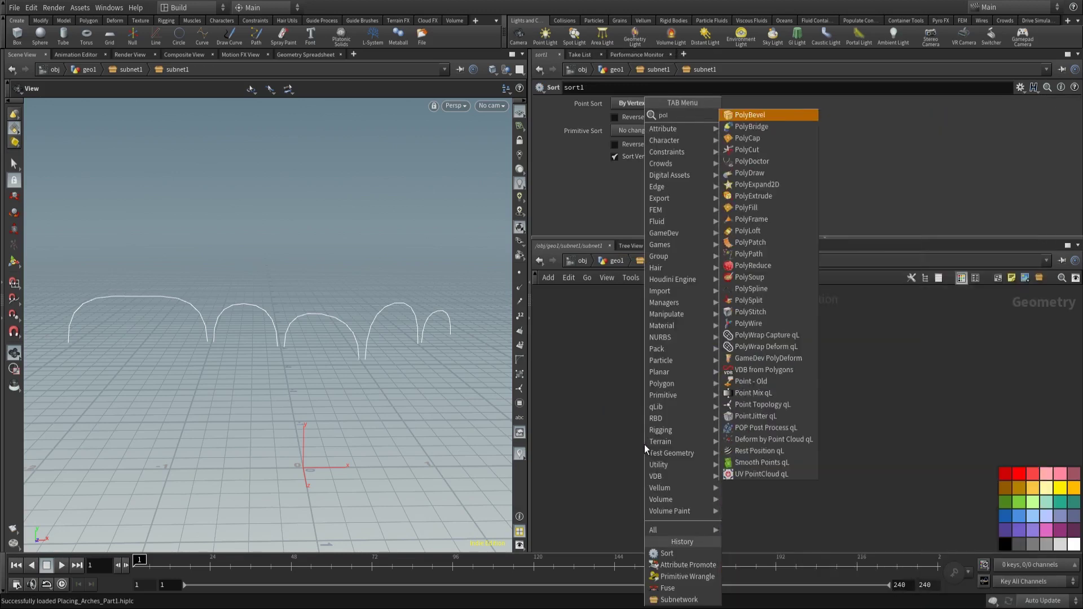
text(yfr)
key(Return)
click(625, 444)
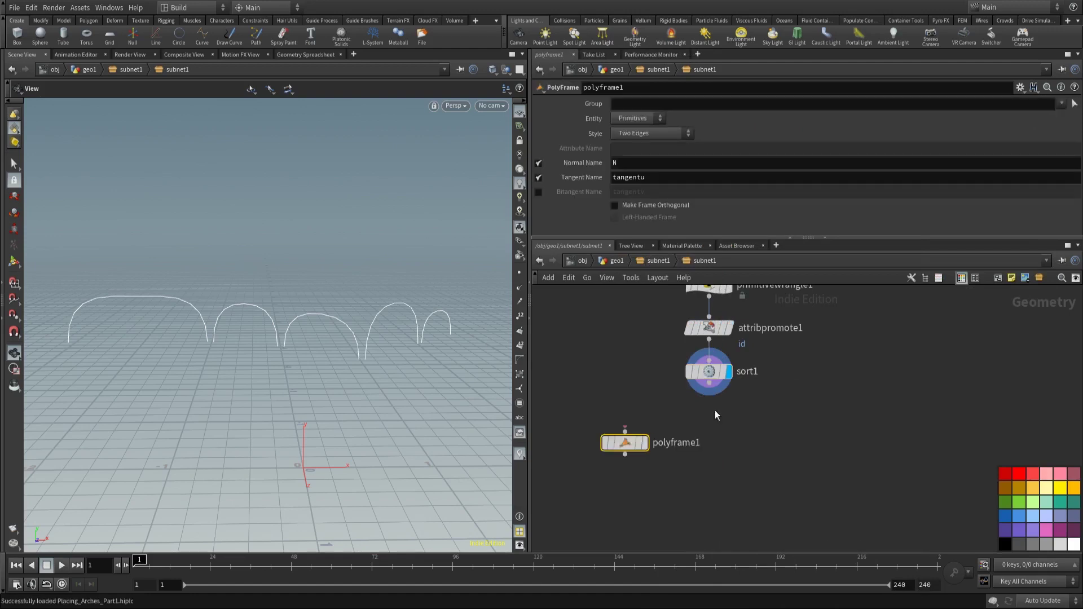
drag(628, 445, 667, 415)
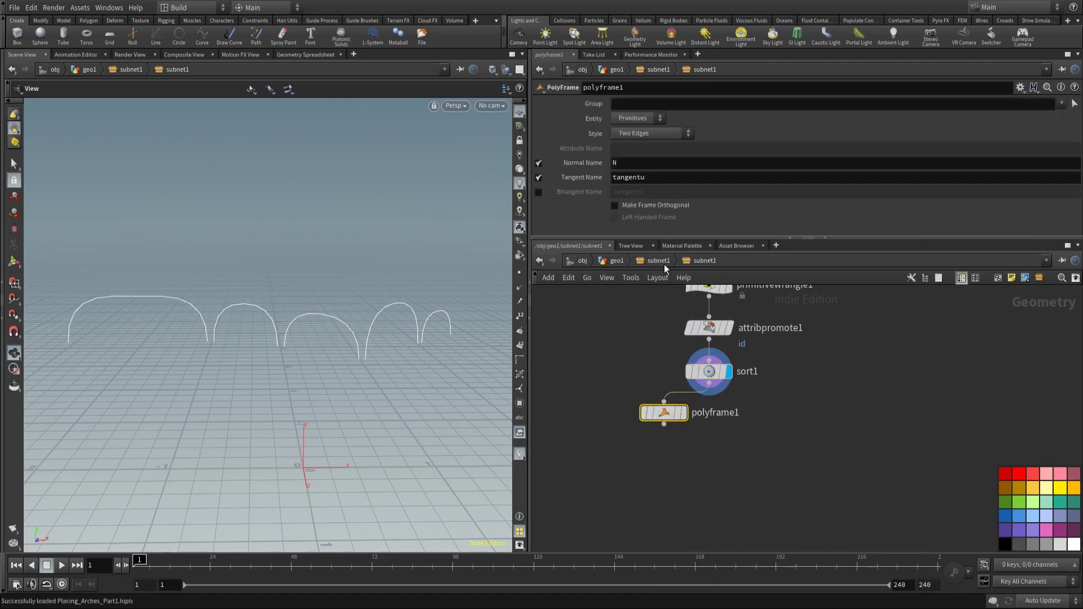
Step: Make polyframe1 write only the bitangent, named N, and display its normals
click(539, 163)
click(539, 177)
click(538, 192)
double_click(640, 191)
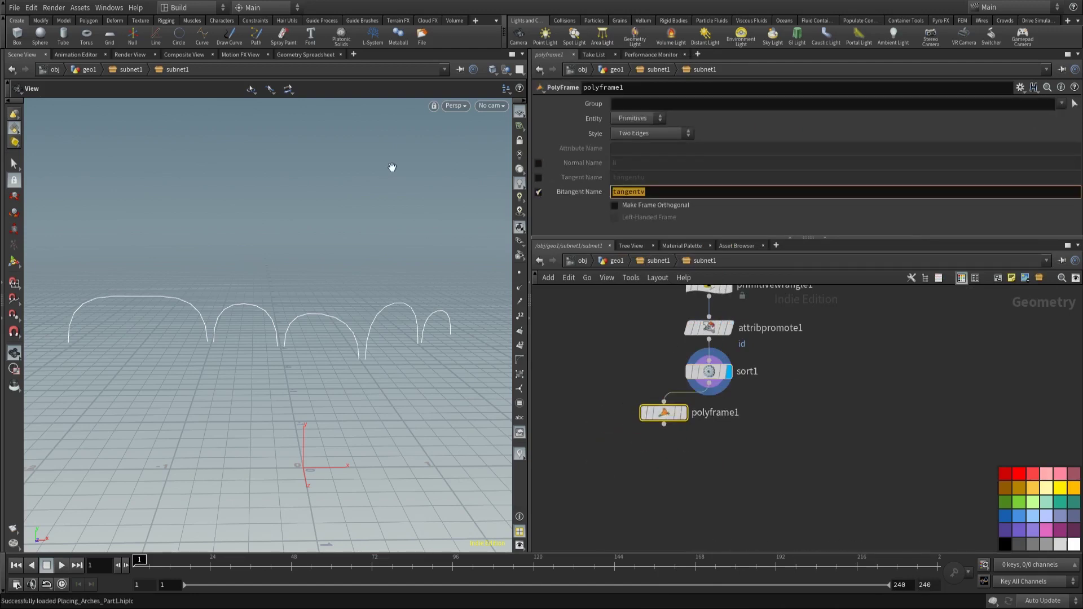
text(N)
key(Return)
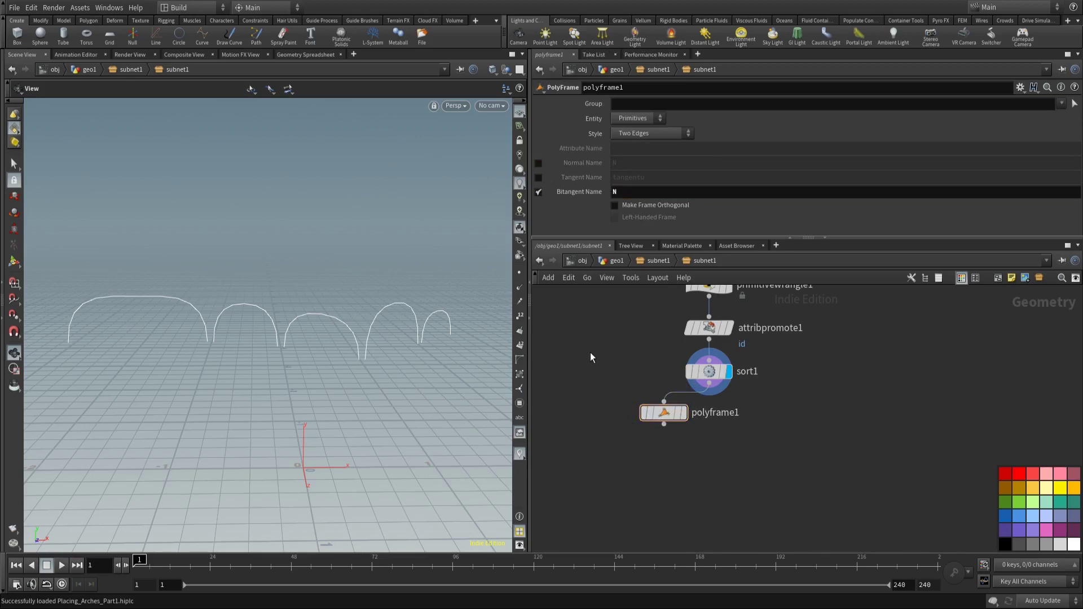
scroll(298, 289, up, 5)
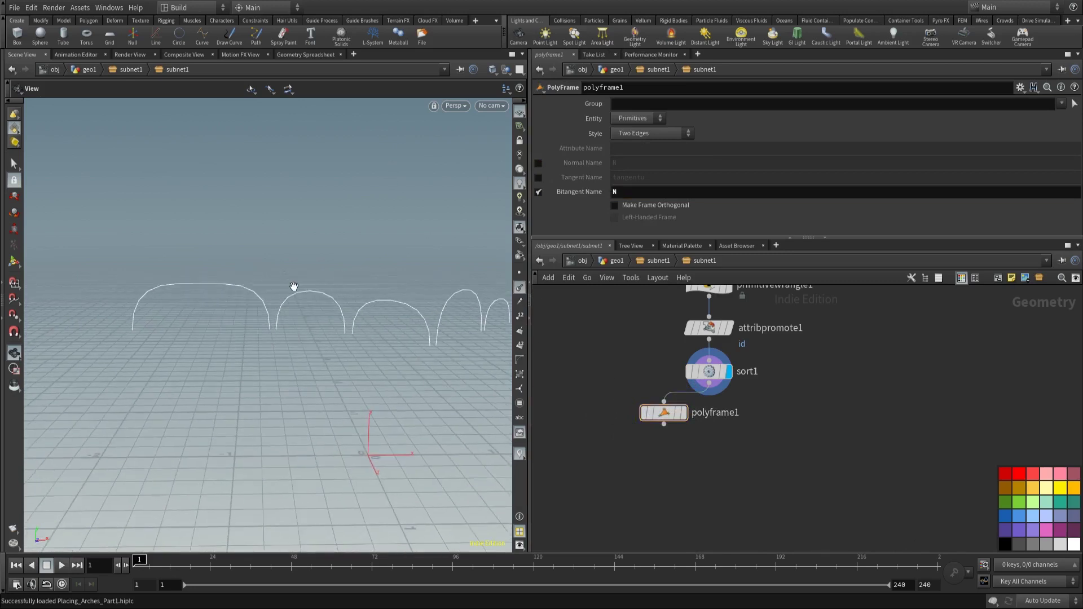
click(520, 273)
click(685, 412)
drag(282, 271, 364, 290)
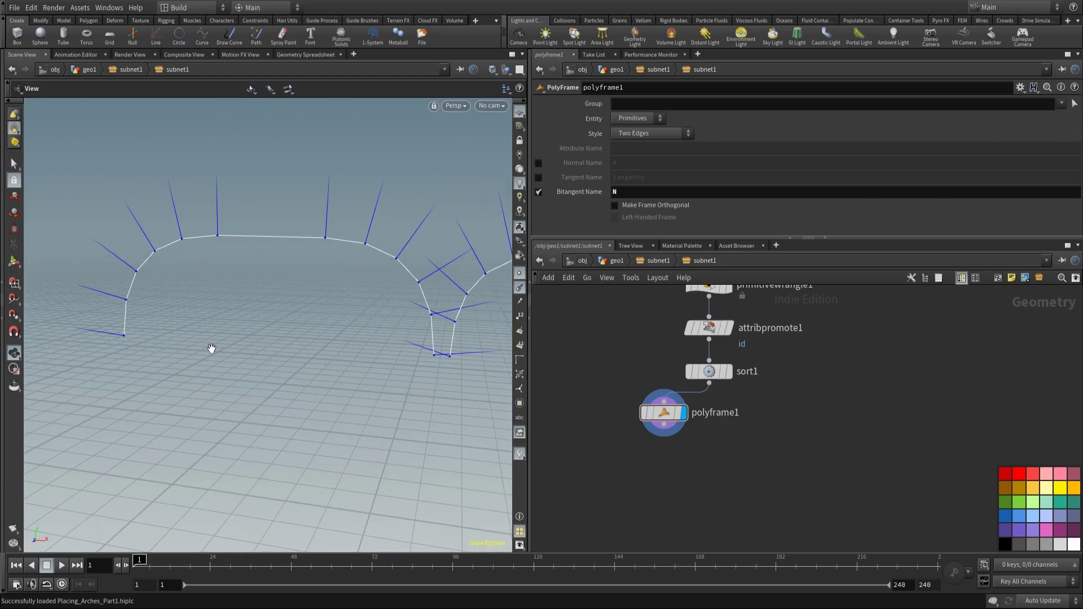
Step: Pick the next node from a 'copy to' node-menu search
key(Tab)
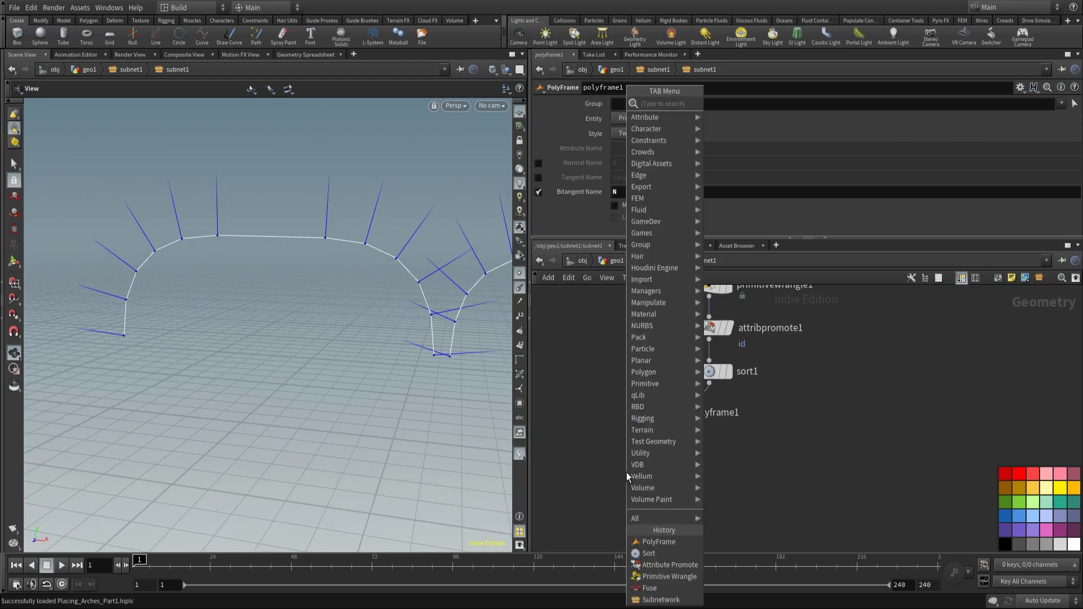
text(copy to)
key(Return)
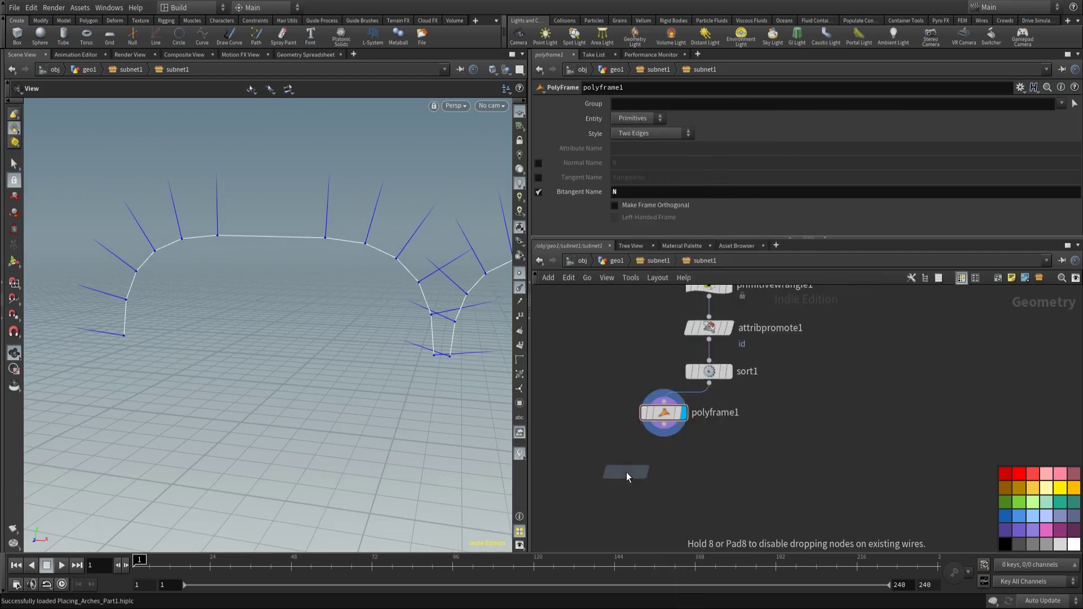
Step: Place pointvop1 under polyframe1 and add a Multiply node inside it
click(638, 478)
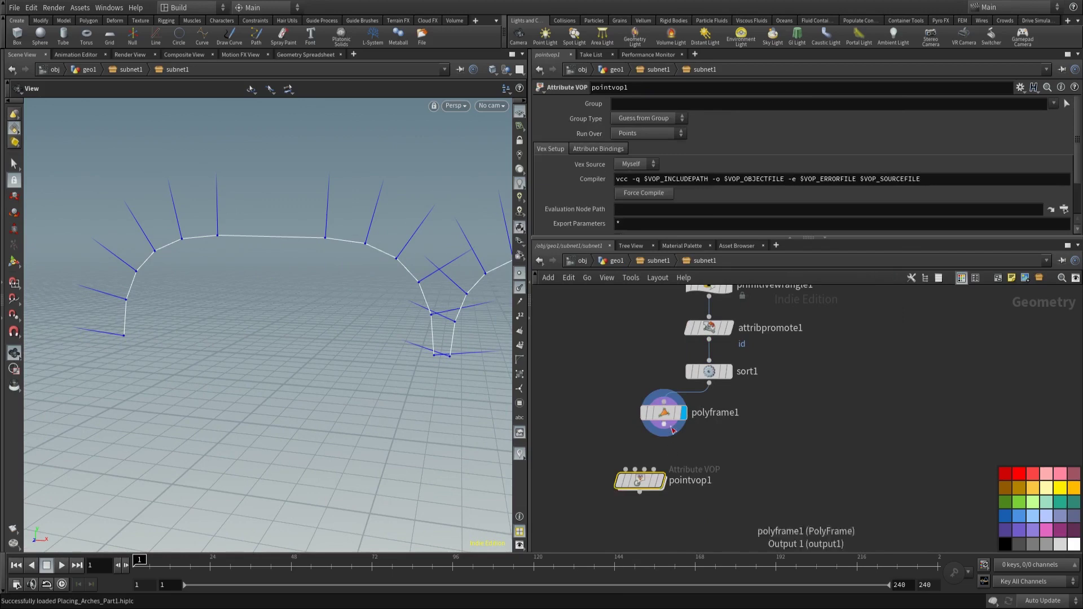
double_click(649, 480)
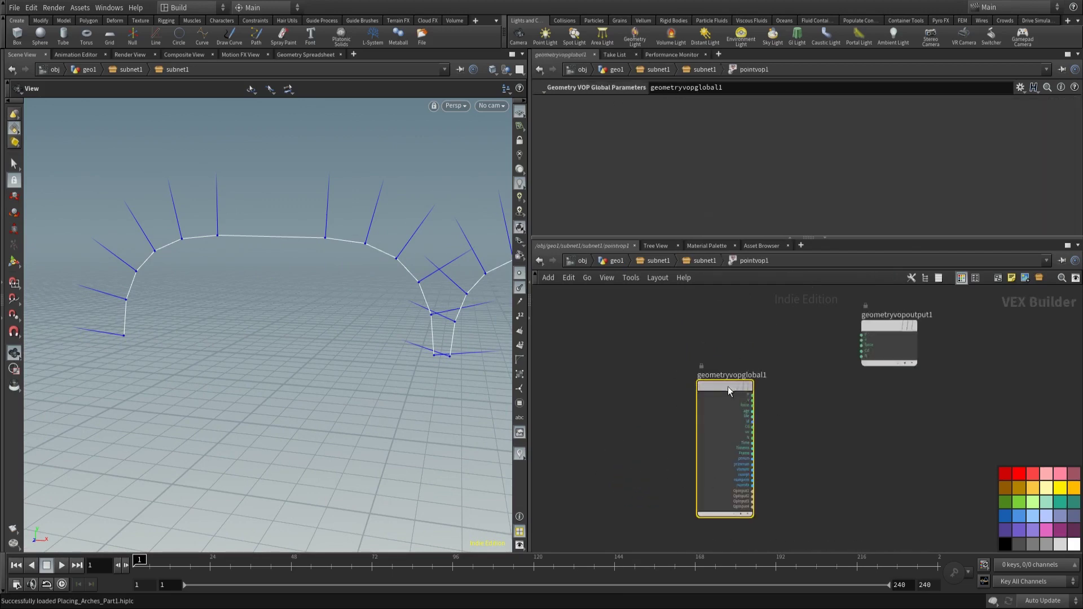
key(l)
key(Tab)
text(m)
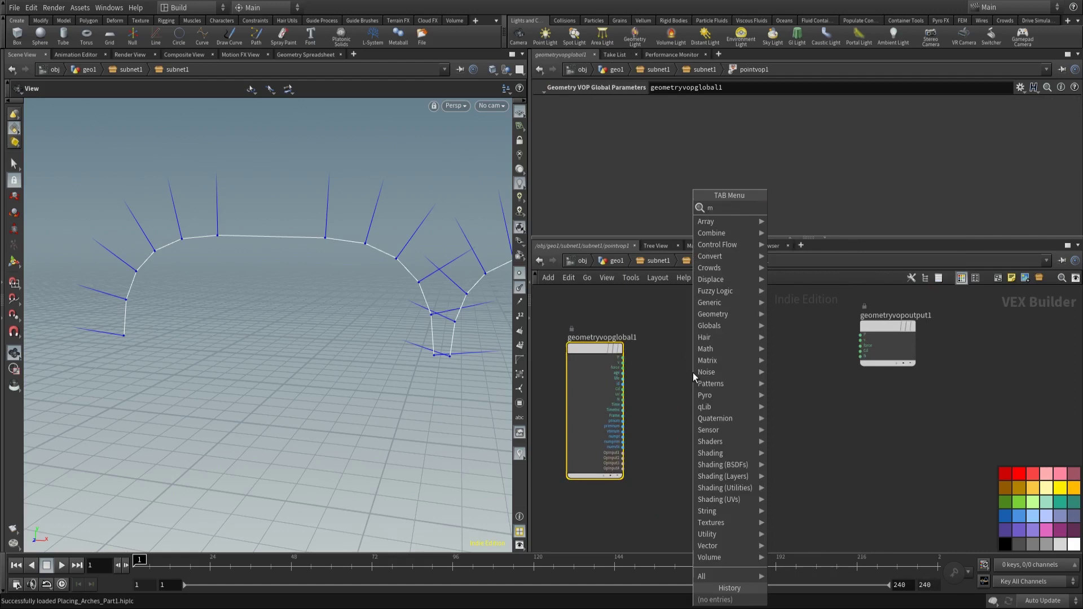
text(ult)
key(Return)
click(692, 372)
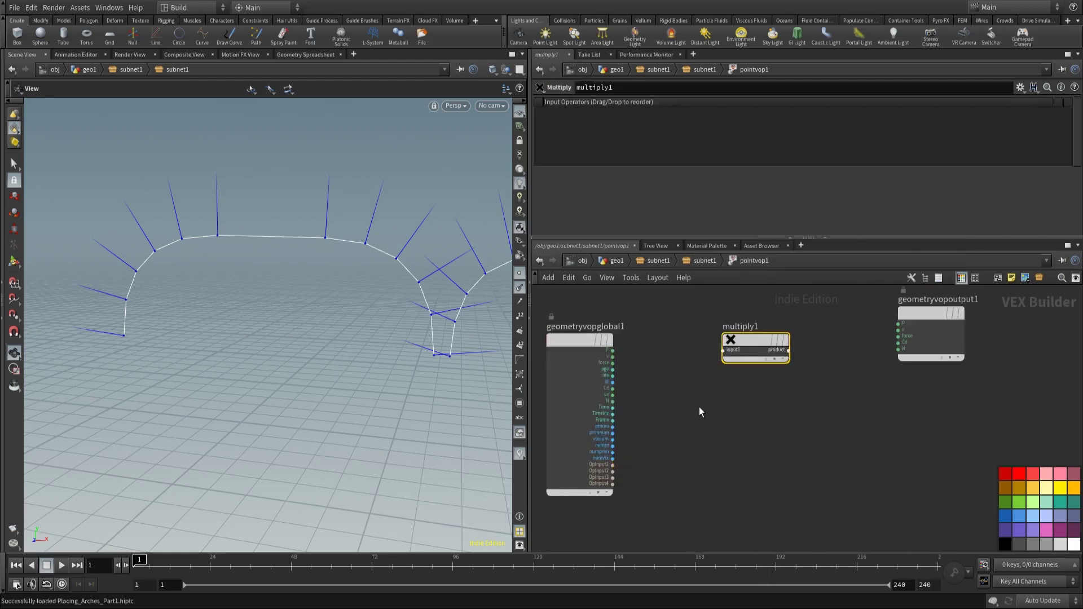
Step: Feed N into multiply1 and promote its second input to a parameter
click(613, 400)
click(723, 350)
drag(743, 343, 735, 401)
right_click(727, 384)
click(755, 385)
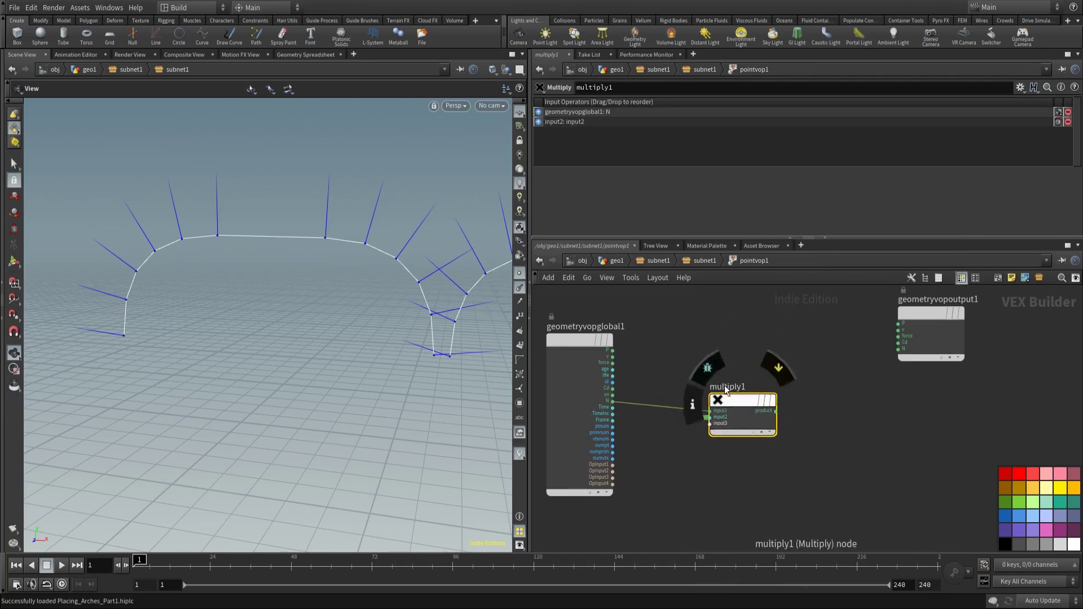
click(700, 260)
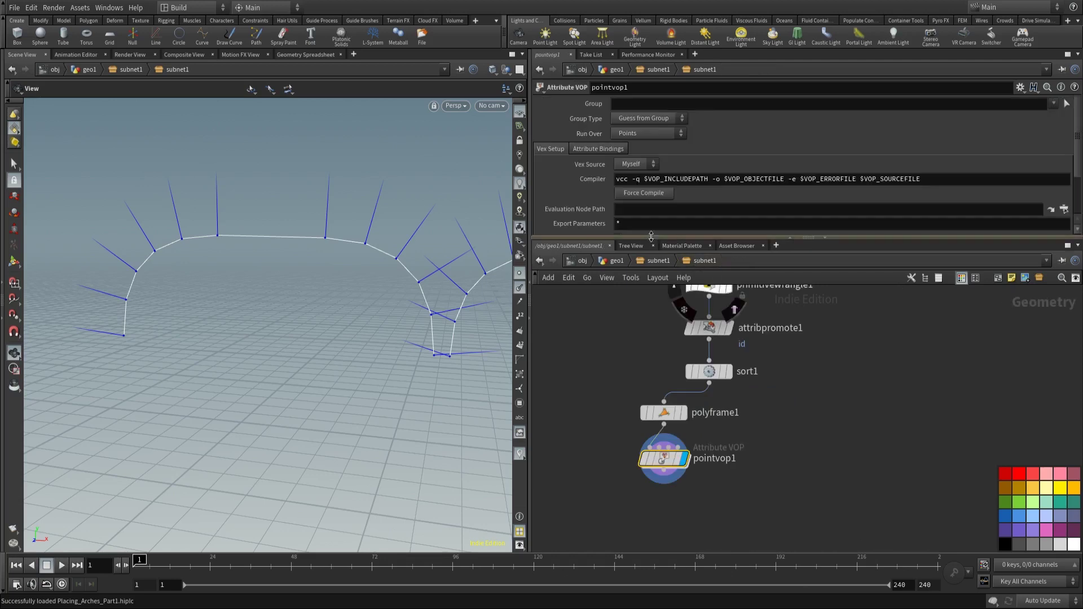
drag(673, 235, 646, 288)
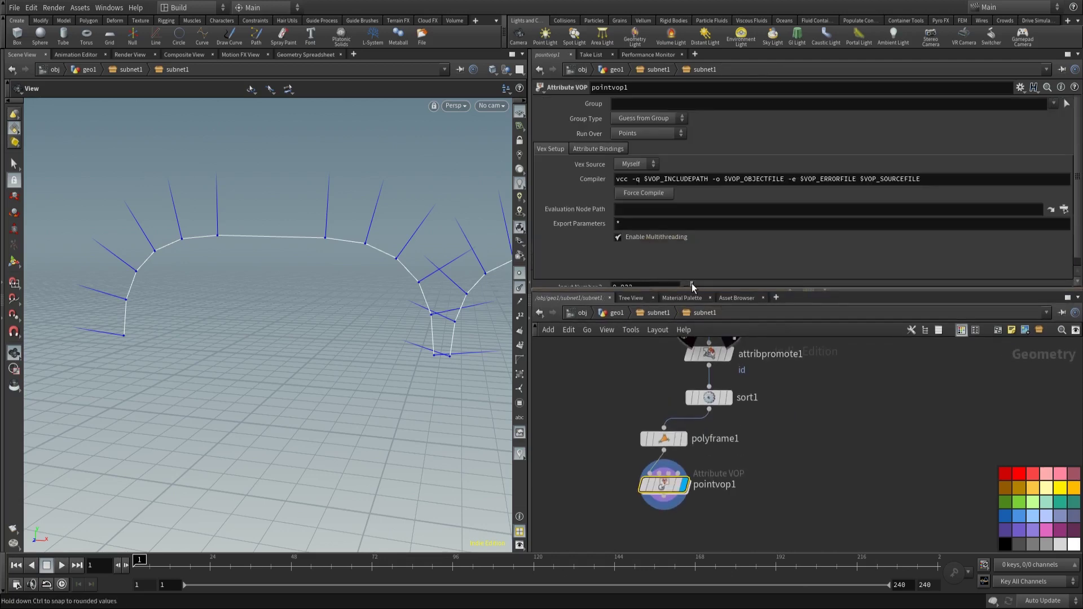
double_click(664, 484)
Step: Add an Add node, add1, with P wired into its first input
key(Tab)
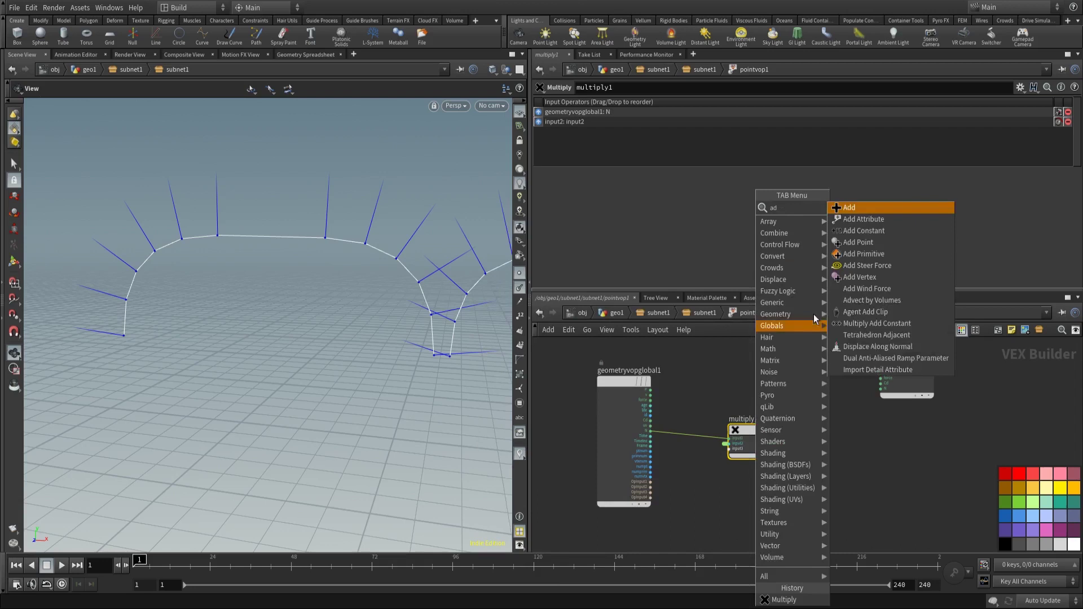
click(852, 210)
click(808, 396)
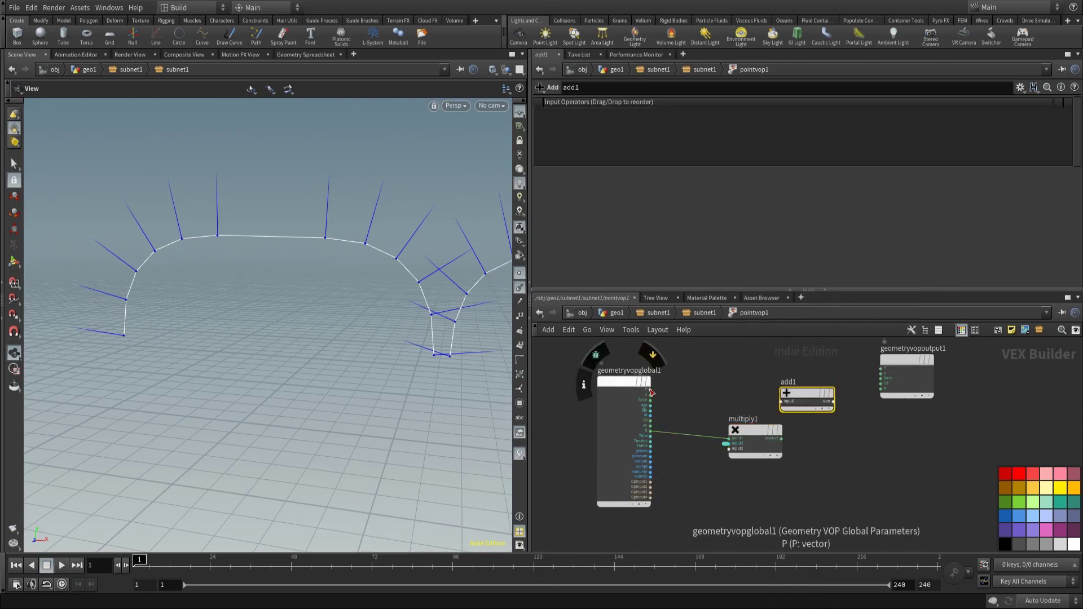
click(650, 390)
click(781, 401)
Step: Negate multiply1's vector result and feed it into add1's second input
drag(765, 430, 726, 430)
key(Tab)
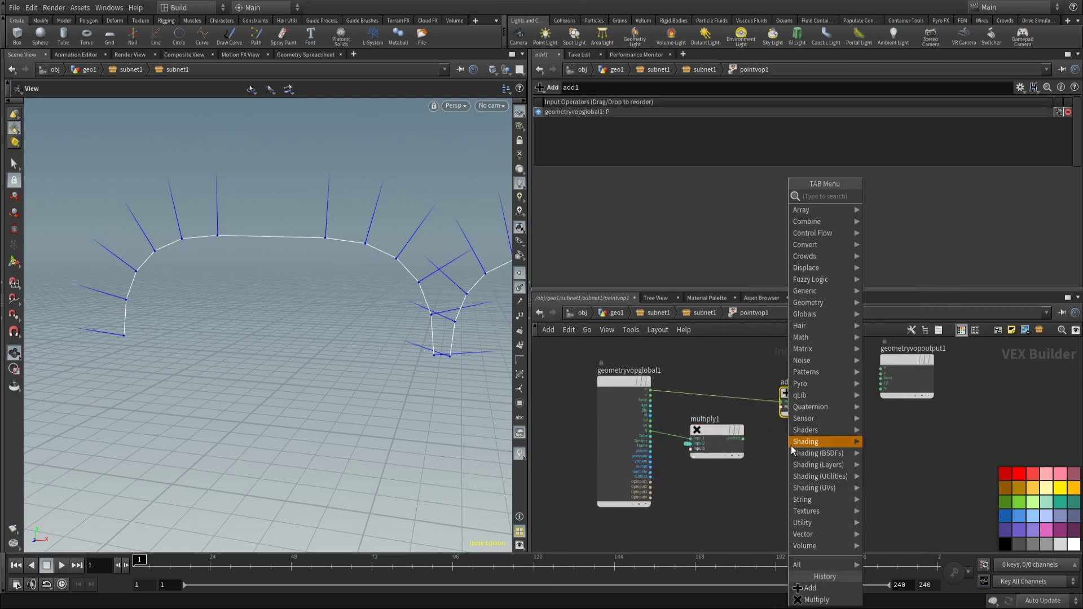
text(neg)
key(Return)
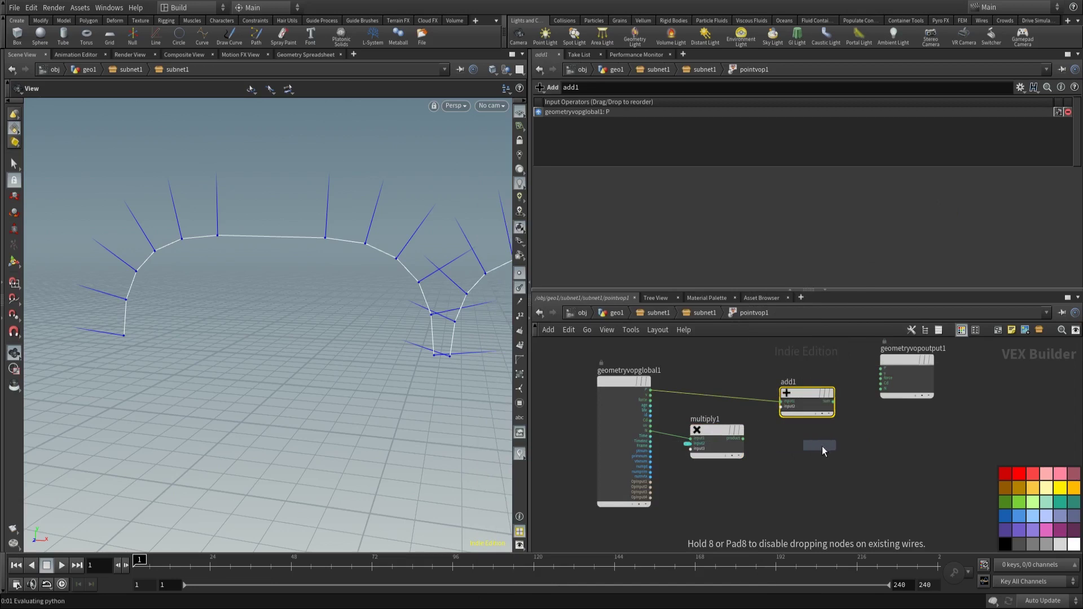
click(823, 448)
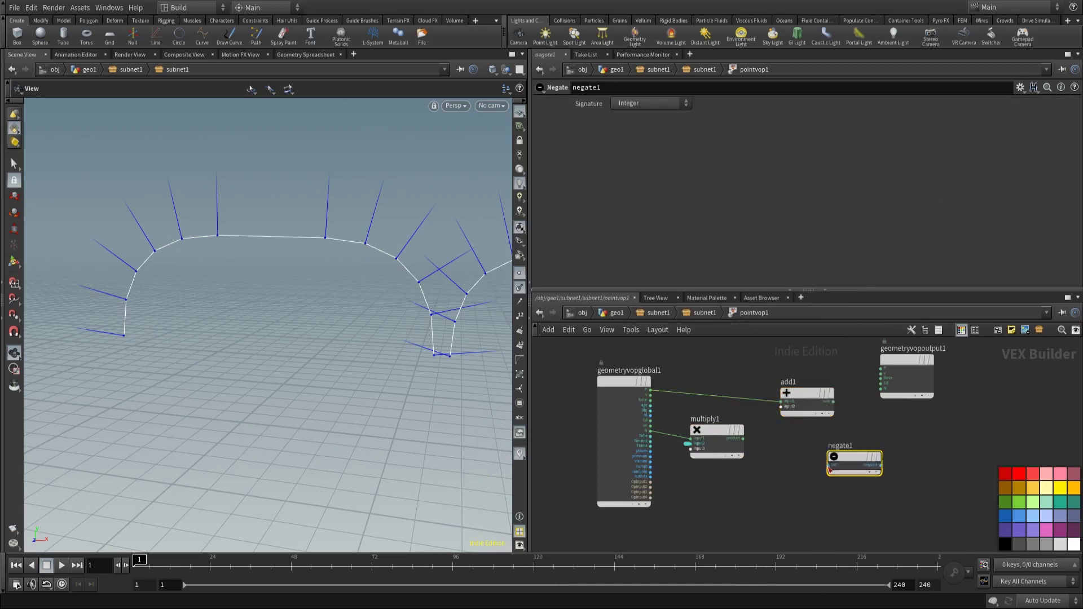
click(829, 468)
click(743, 439)
drag(855, 456, 799, 445)
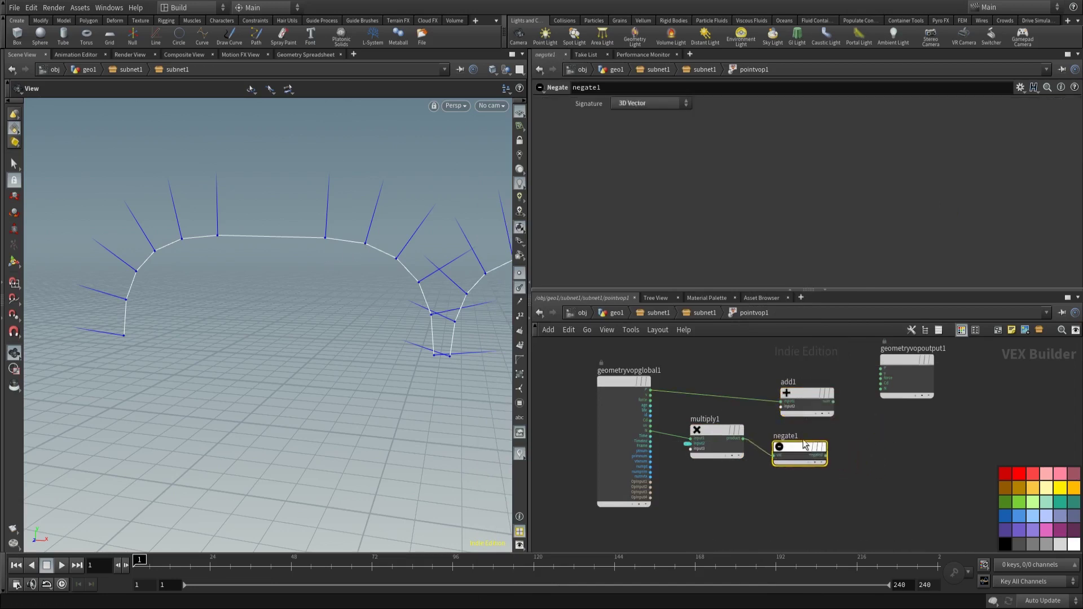
click(784, 411)
click(825, 455)
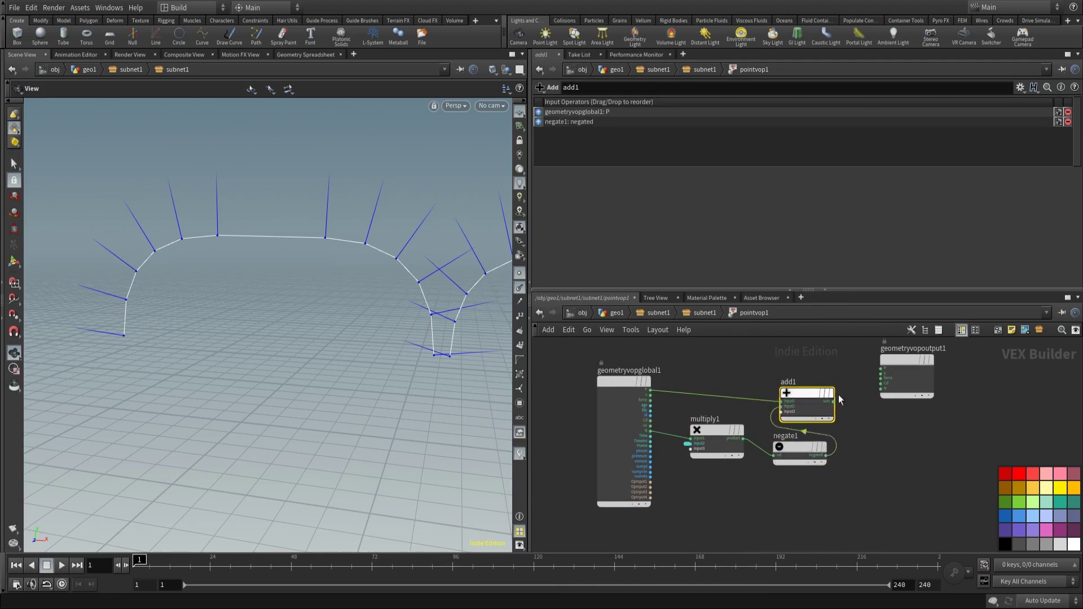
Step: Wire add1's sum to the output P
click(834, 401)
click(883, 366)
drag(903, 360, 970, 366)
drag(815, 395, 873, 383)
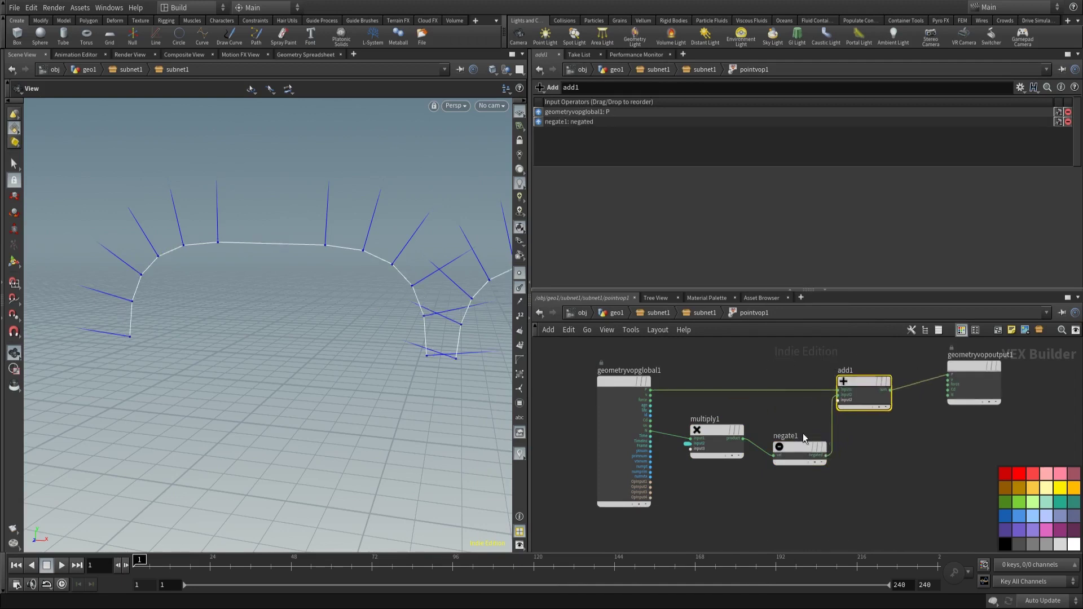
Step: Set pointvop1's promoted normal offset amount to 0.014
key(u)
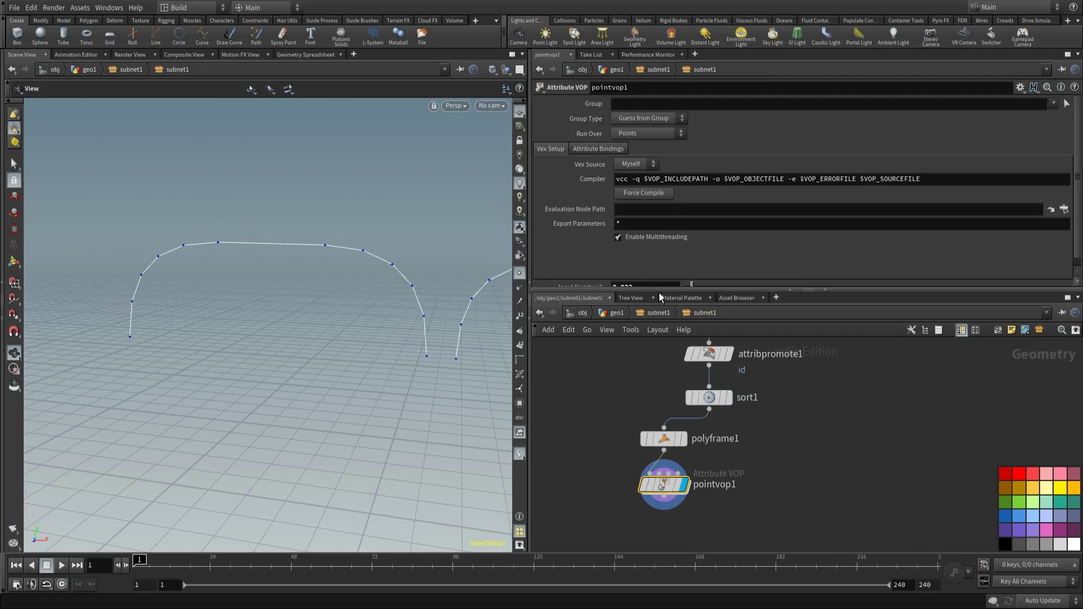
drag(659, 289, 690, 293)
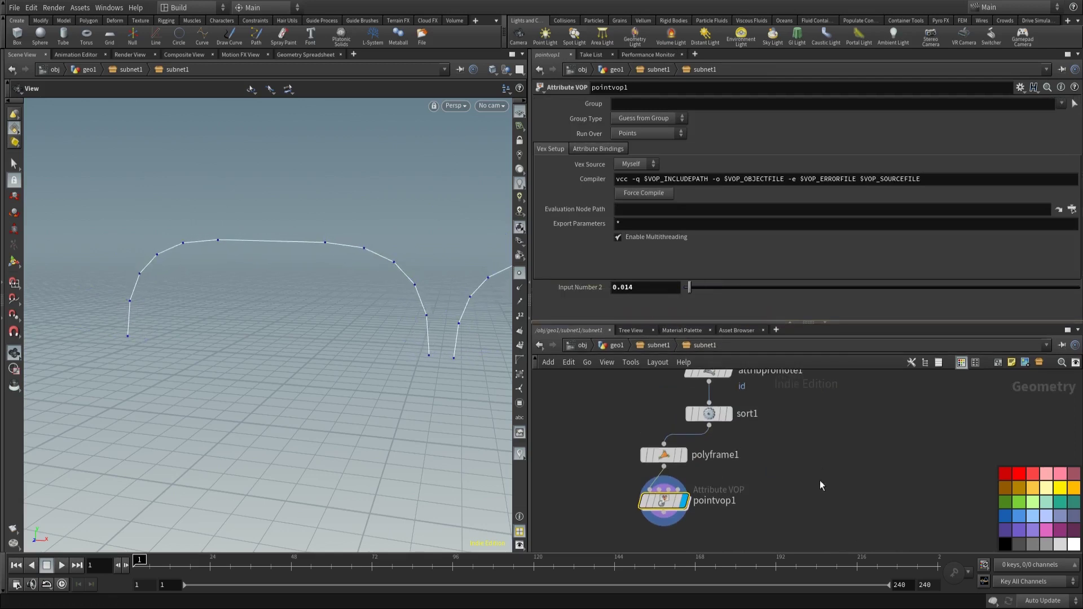
scroll(795, 485, down, 1)
scroll(719, 489, up, 3)
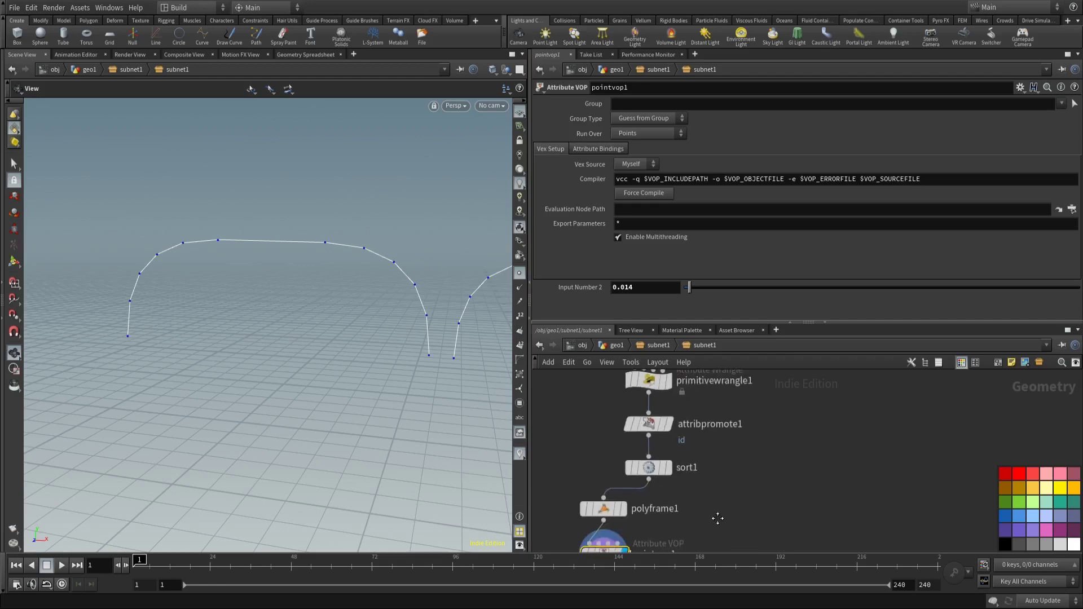
scroll(748, 485, down, 2)
Step: Add sort2 fed from sort1 beside polyframe1 with Reverse Point Sort ticked
key(Tab)
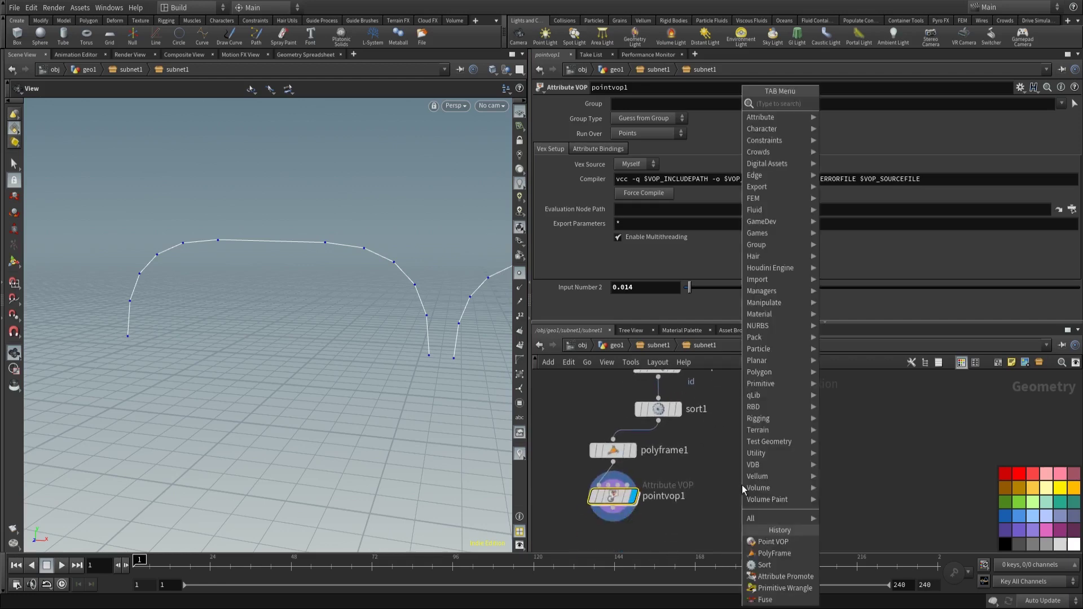
mouse_move(742, 485)
key(Return)
click(743, 486)
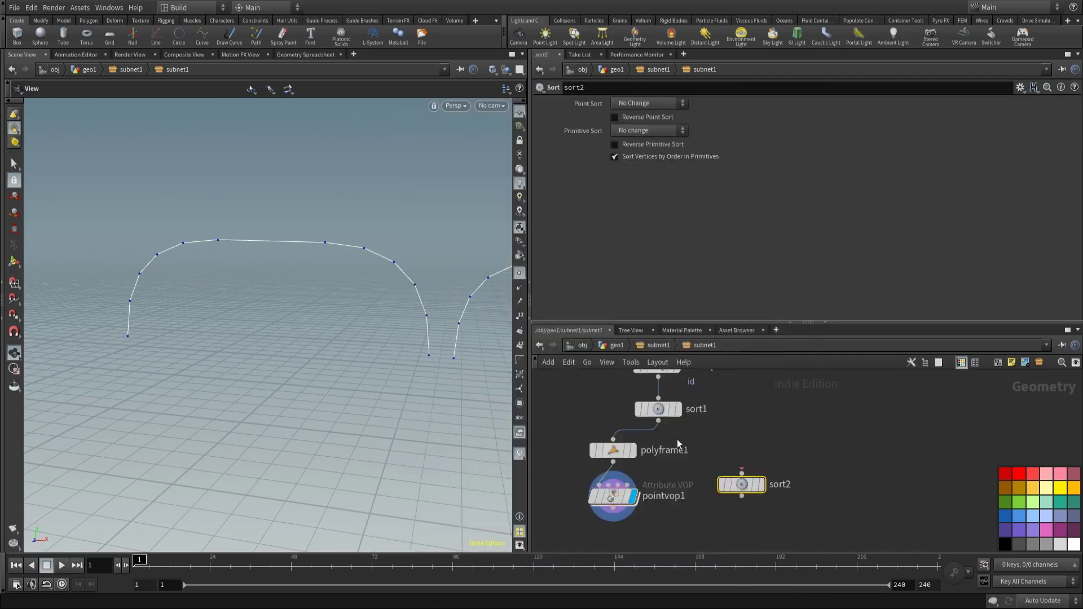
drag(658, 421, 730, 450)
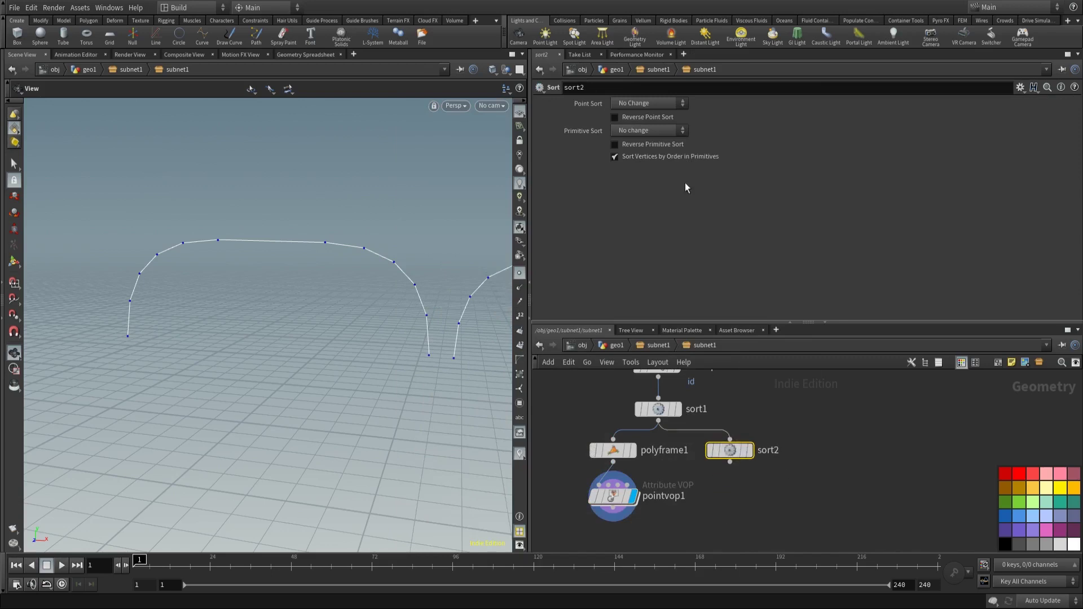
click(614, 117)
middle_drag(714, 567, 793, 491)
key(Tab)
Step: Add a merge1 node and an add1 node to the network
mouse_move(808, 488)
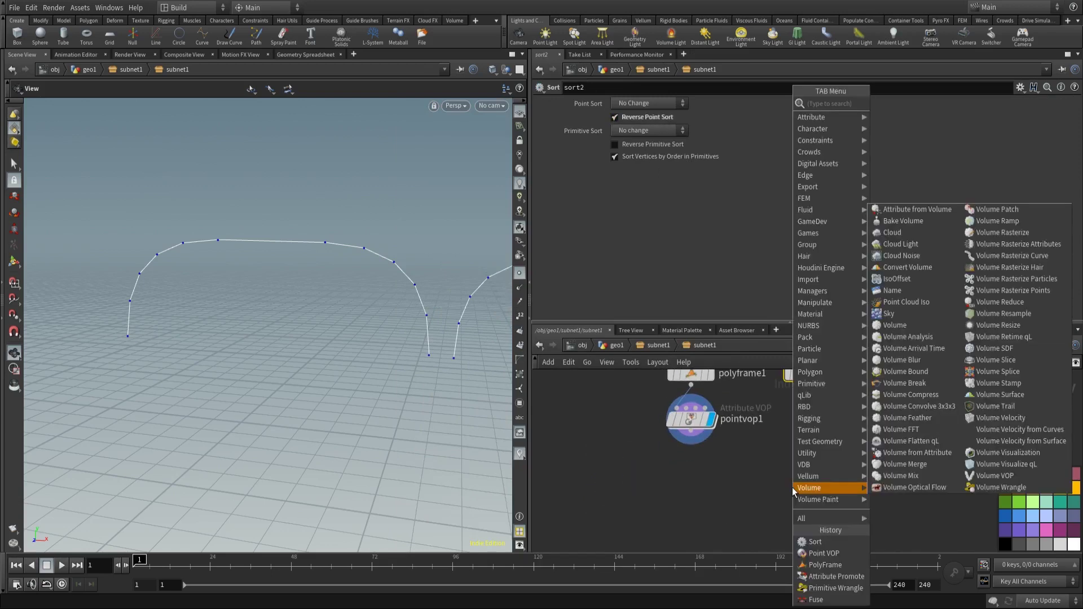
text(merge)
key(Return)
click(792, 487)
key(Tab)
text(a)
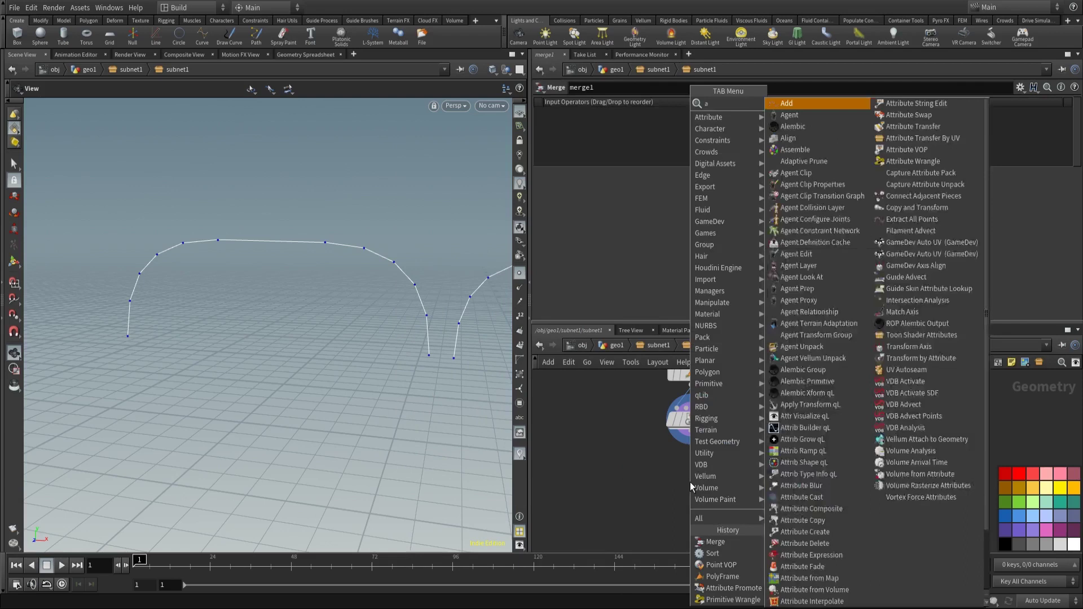
key(BackSpace)
key(Escape)
key(Tab)
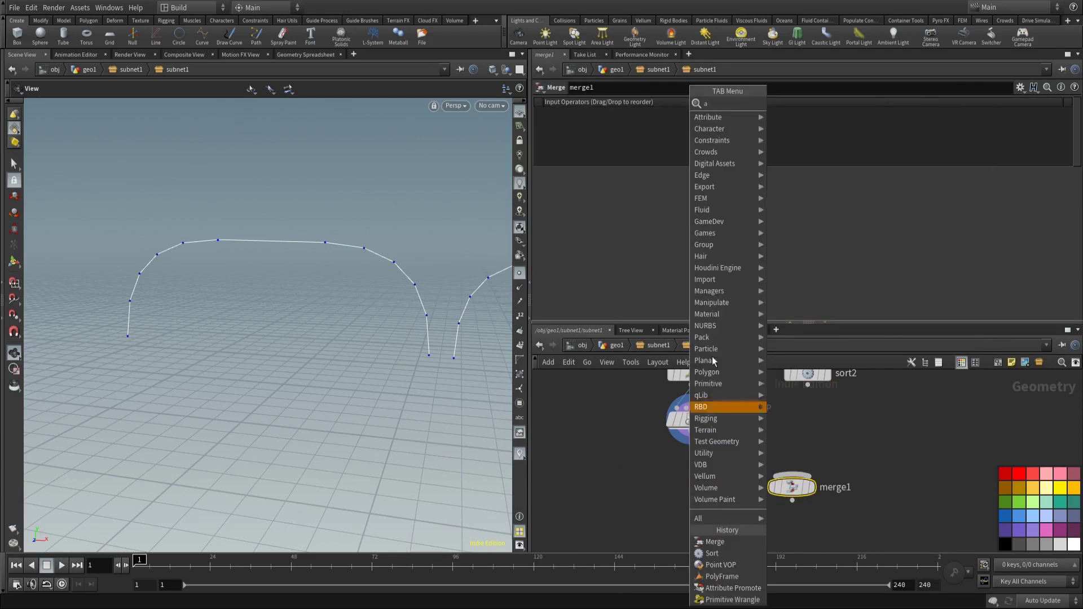
mouse_move(733, 187)
click(787, 105)
click(733, 496)
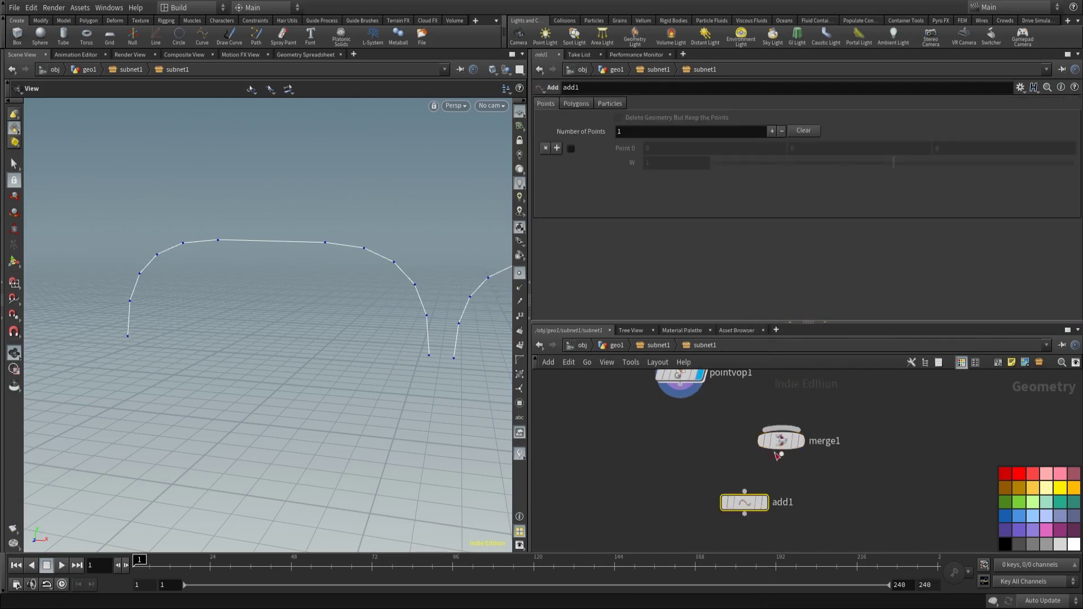
Step: Wire pointvop1 and sort2 into merge1, connect add1 below it, and display add1
drag(681, 396, 781, 427)
middle_drag(781, 427, 748, 461)
drag(765, 464, 763, 371)
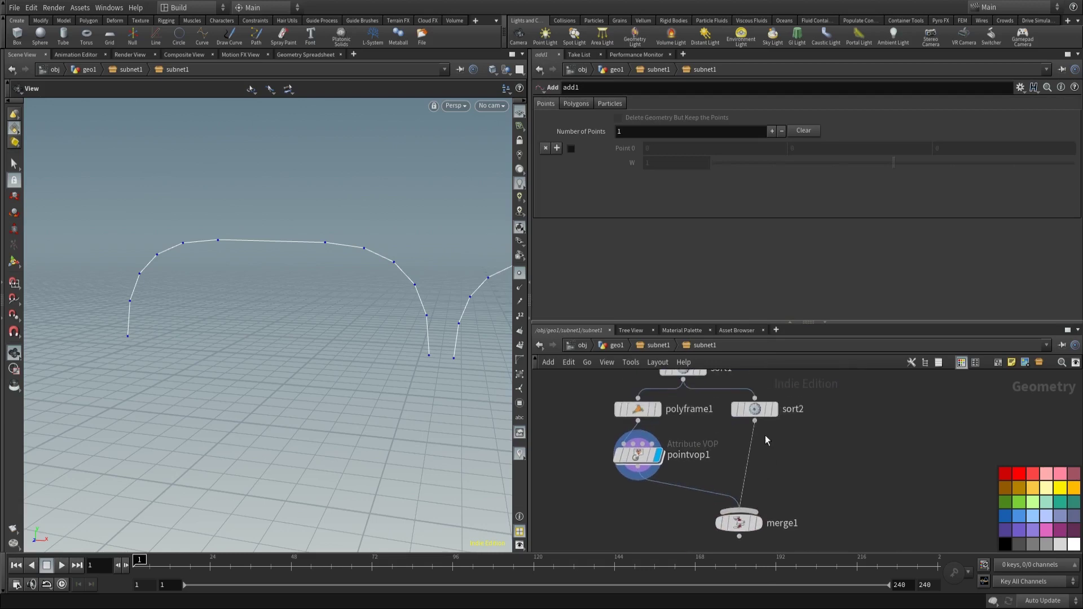
drag(749, 468, 713, 455)
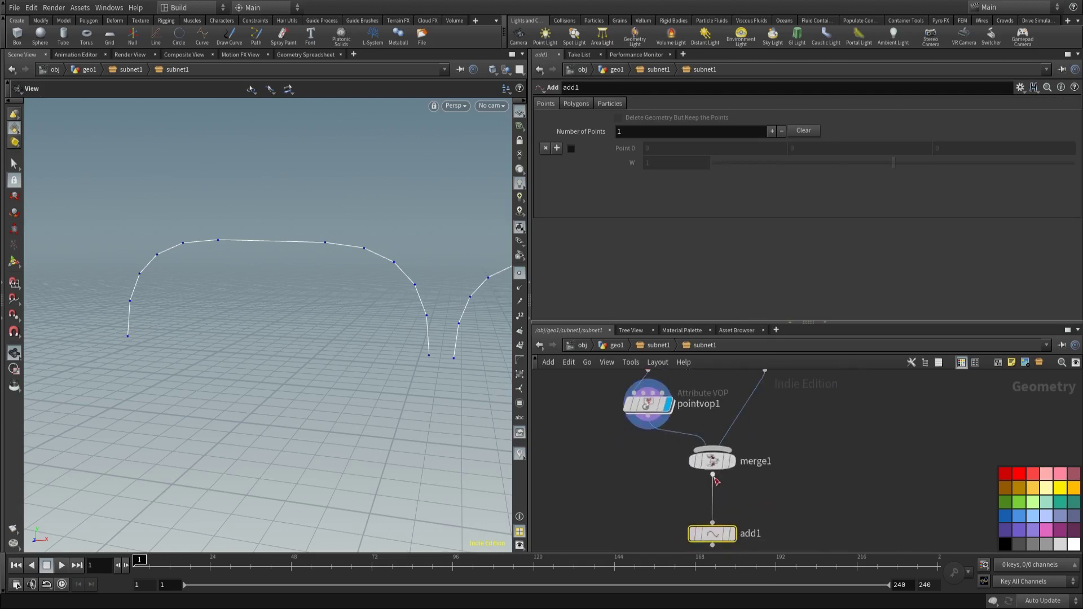
drag(713, 533, 712, 511)
click(731, 511)
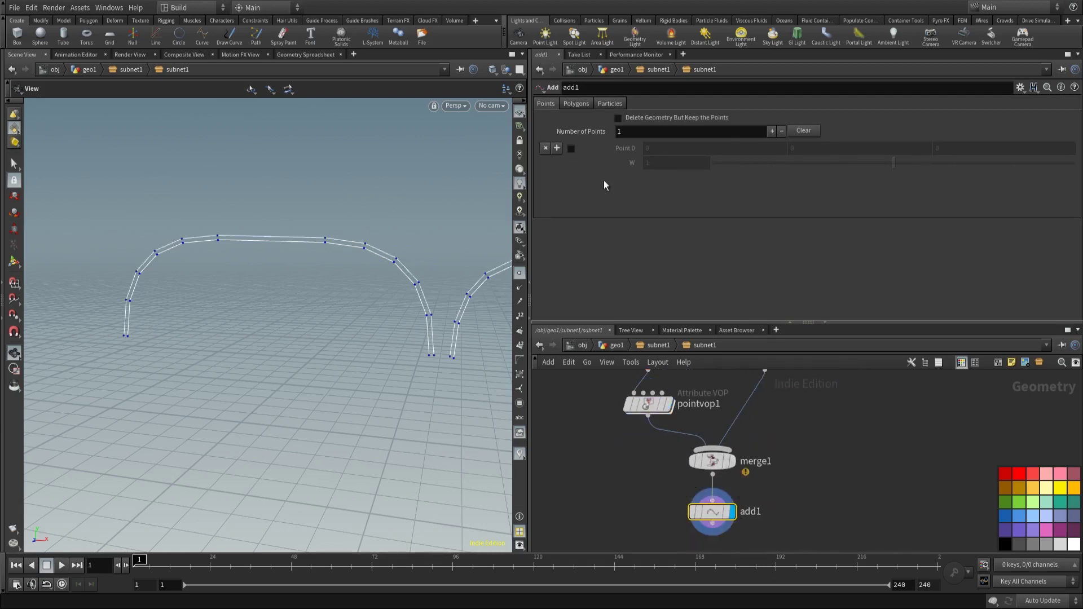
Step: Set add1 to keep only points and build closed polygons by group using attribute id
click(618, 118)
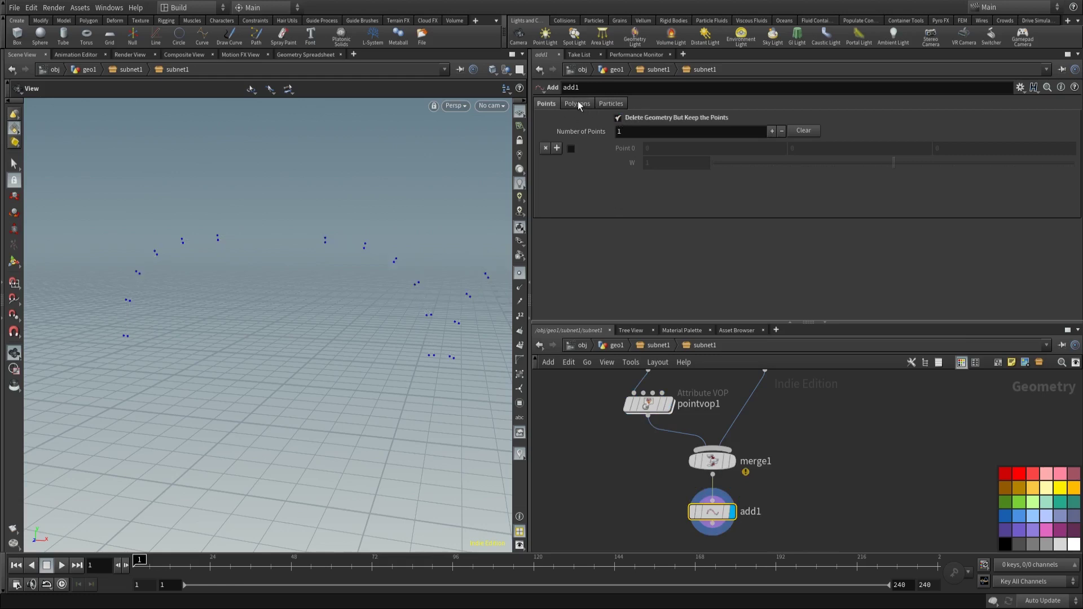
click(577, 104)
click(607, 133)
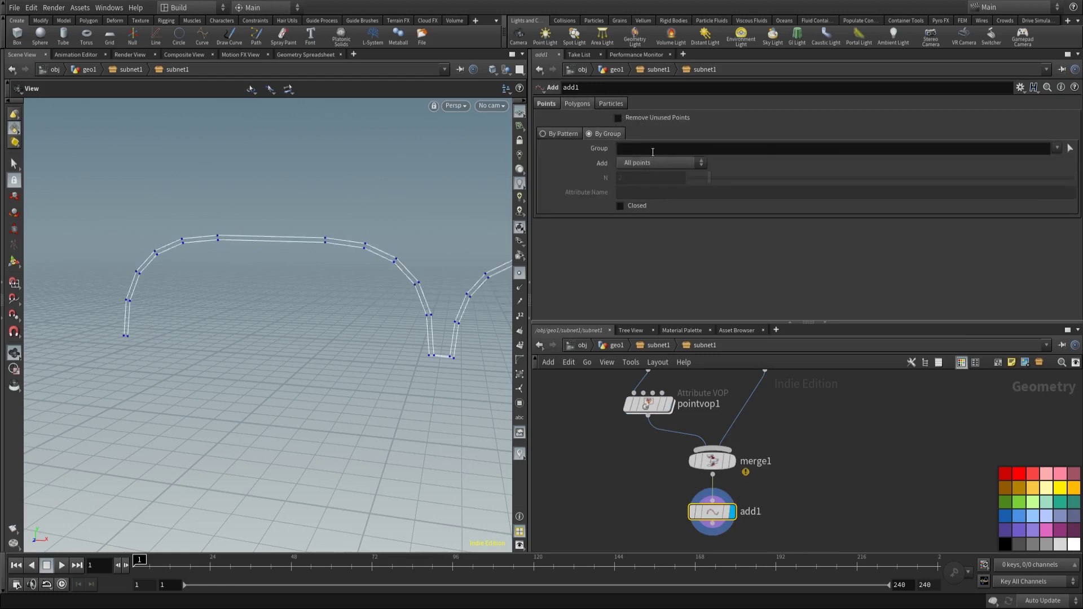
click(654, 163)
click(644, 221)
click(656, 193)
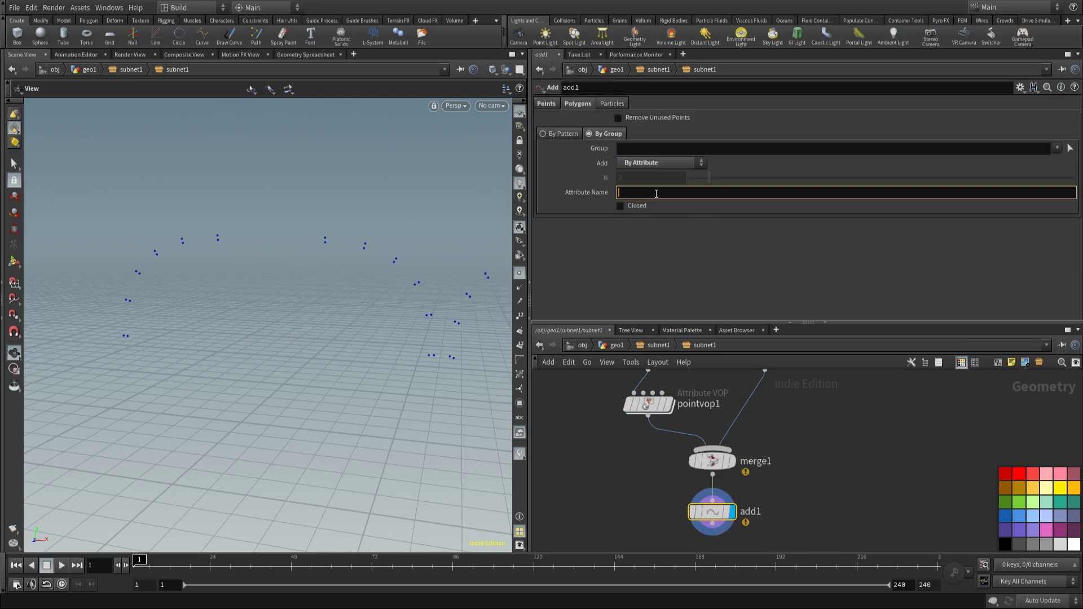
click(824, 461)
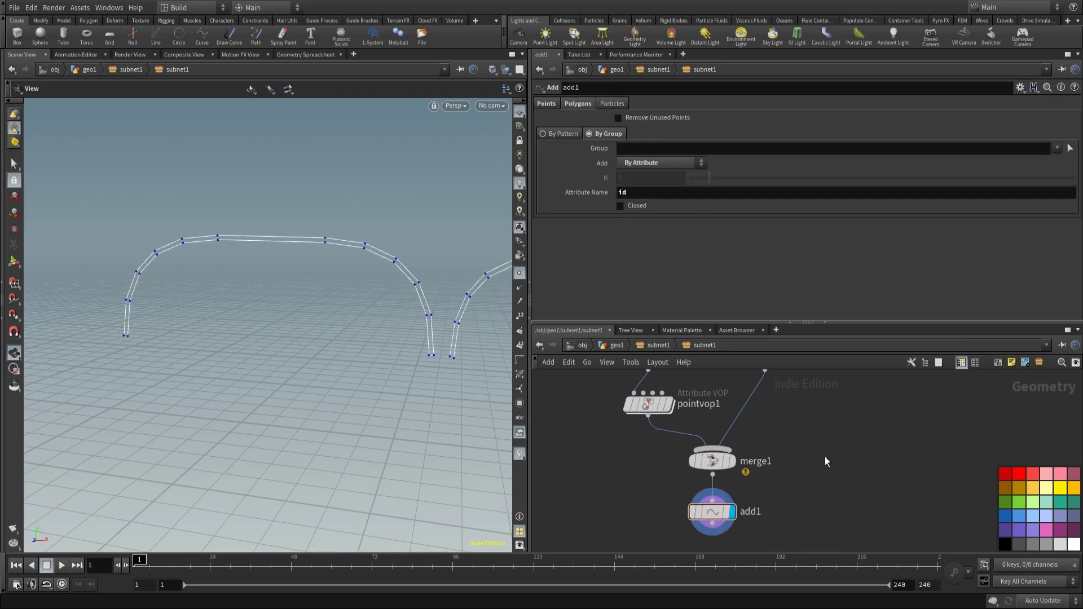
click(621, 206)
mouse_move(328, 254)
mouse_down()
mouse_move(353, 300)
mouse_move(307, 281)
mouse_move(331, 268)
mouse_move(261, 246)
mouse_move(330, 271)
mouse_up()
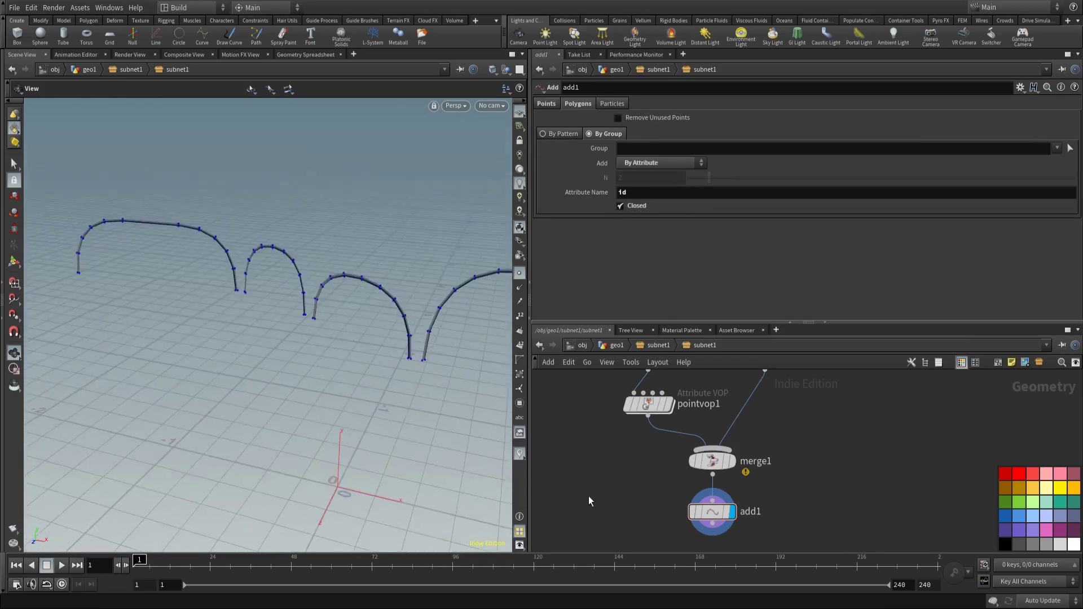
Step: Add a divide1 node directly under add1
middle_drag(589, 500, 592, 449)
key(Tab)
text(divi)
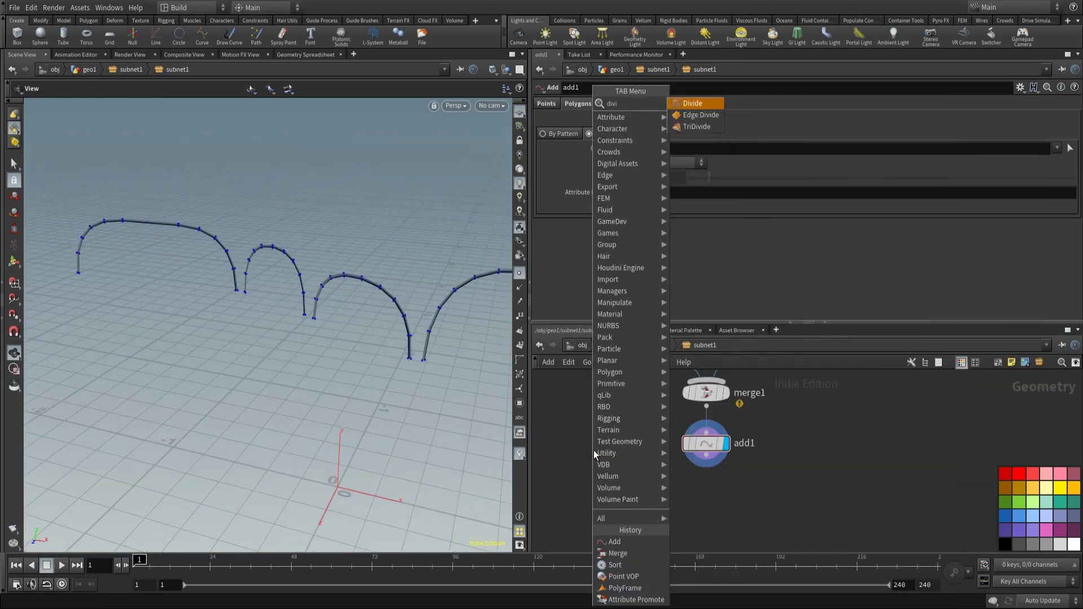
key(Return)
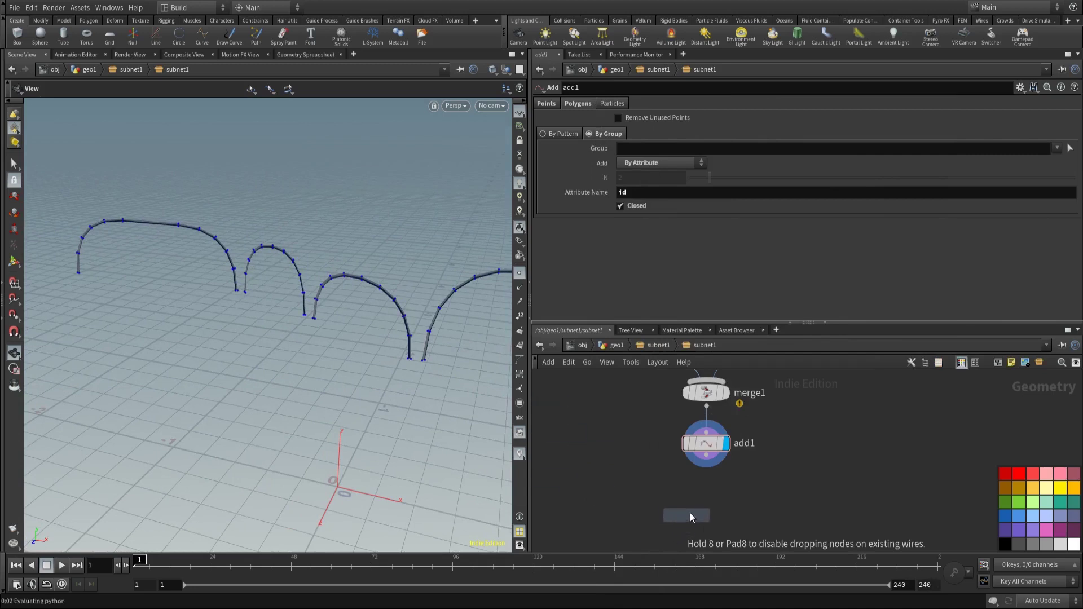
click(690, 513)
drag(714, 510, 715, 492)
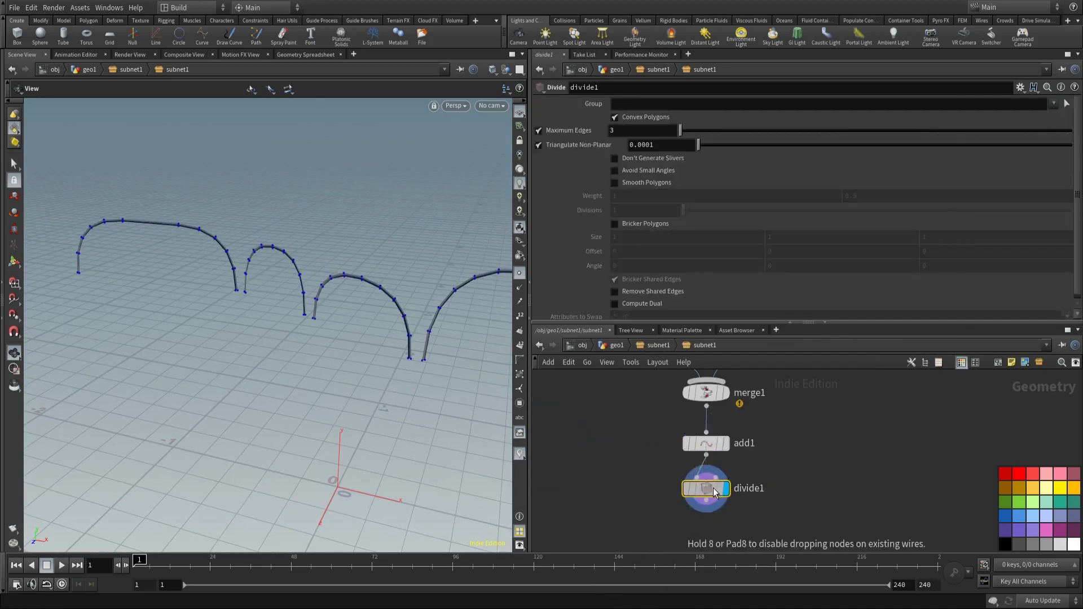
Step: Select primitivewrangle1 and attribpromote1 together in the upstream network
scroll(714, 492, down, 3)
middle_drag(733, 480, 721, 544)
scroll(648, 438, up, 2)
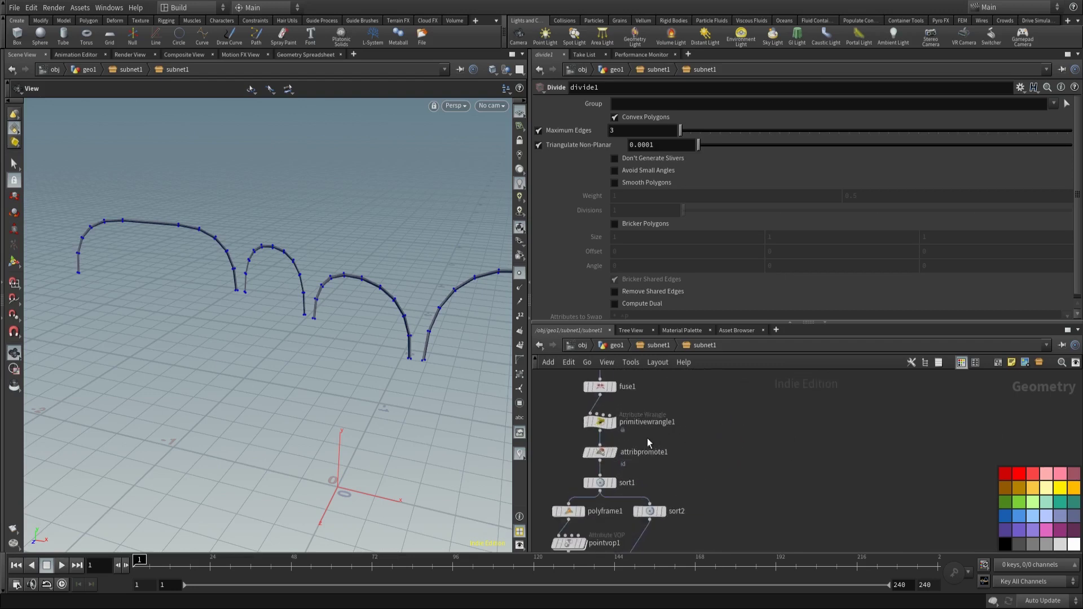
drag(556, 416, 620, 465)
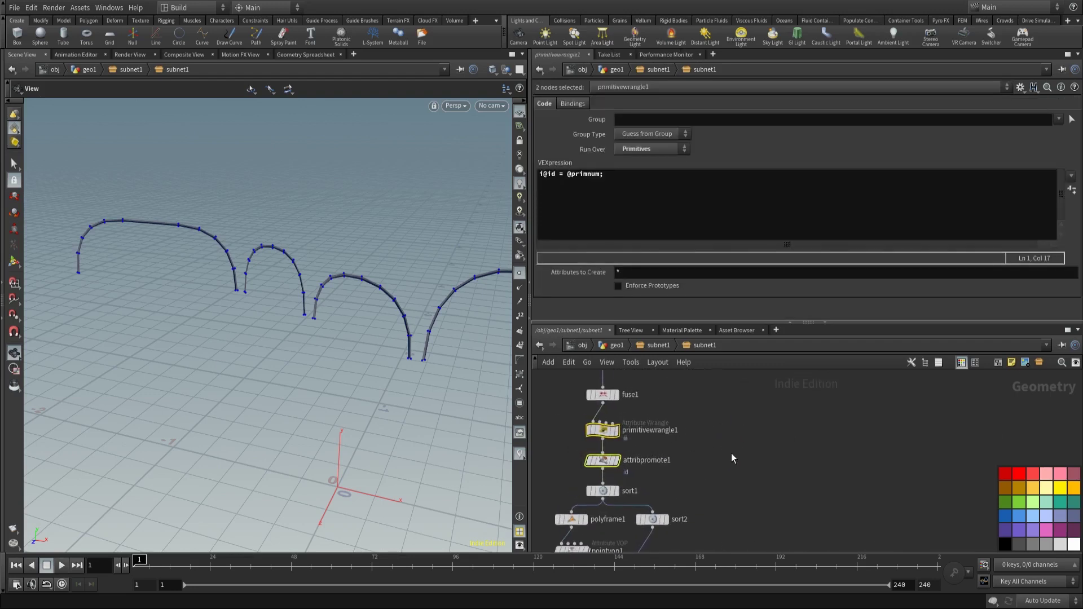
middle_drag(723, 454, 728, 476)
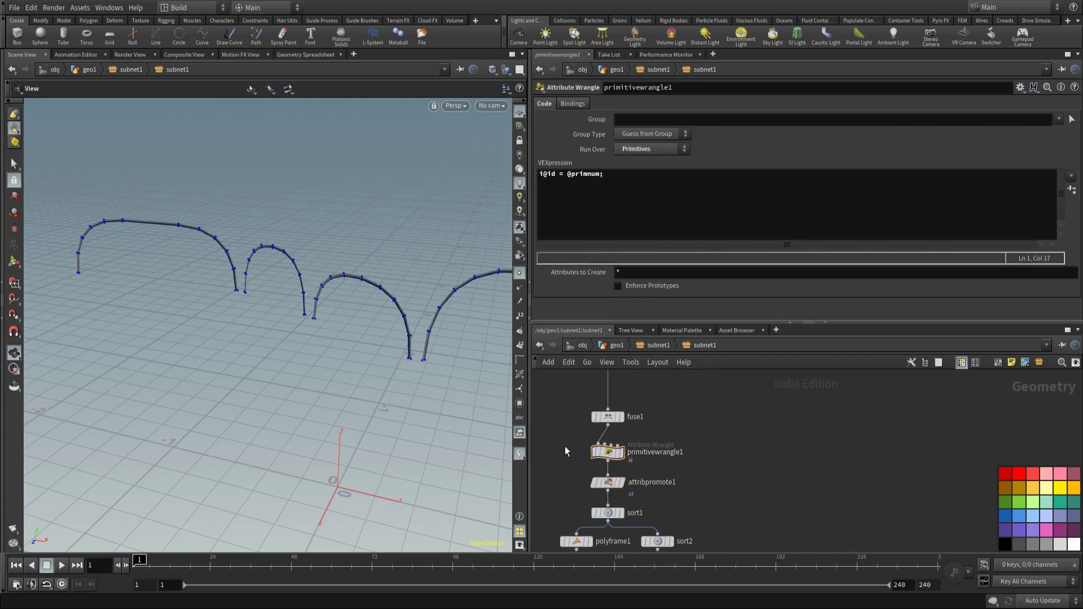
Step: Copy and paste primitivewrangle1 and attribpromote1 beside the originals
click(666, 480)
key(ctrl+c)
key(ctrl+v)
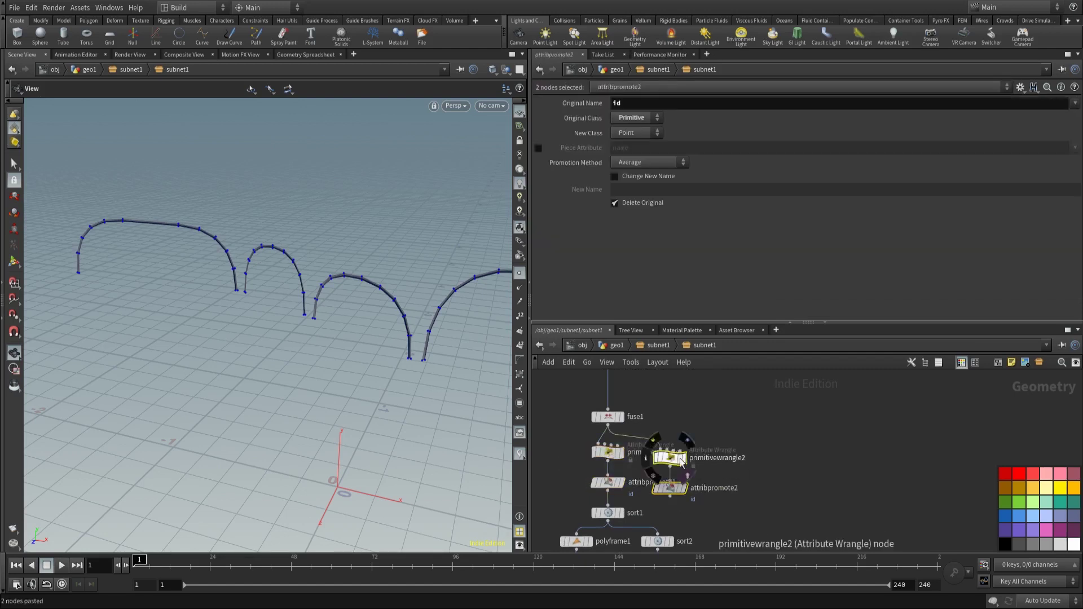
mouse_move(800, 411)
middle_down()
mouse_move(734, 508)
mouse_move(744, 451)
mouse_move(806, 415)
mouse_move(794, 432)
middle_up()
key(Escape)
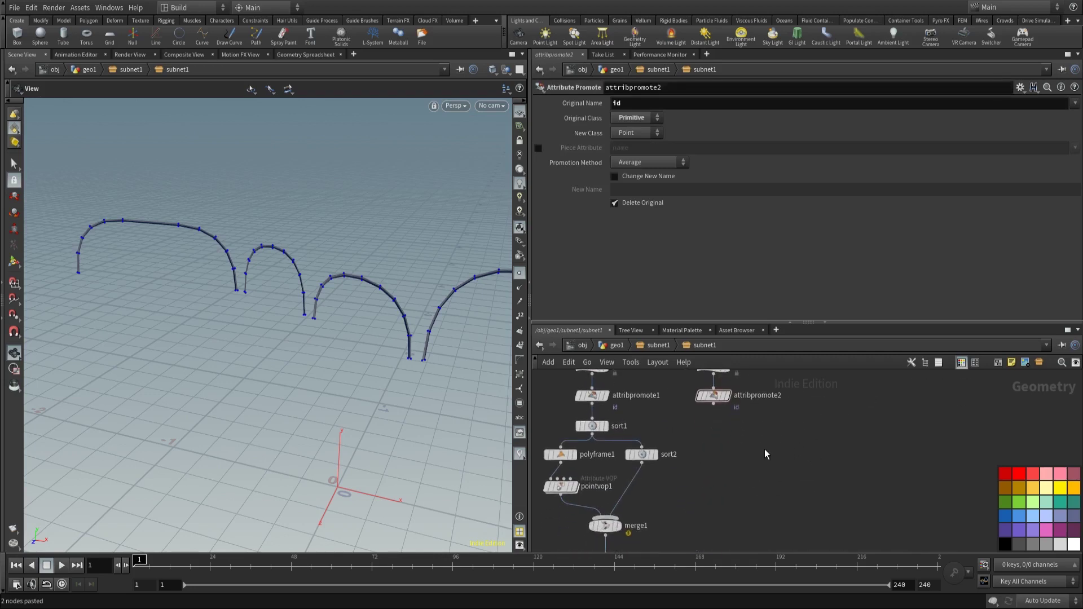
Step: Paste a copy of sort1 as sort3 and feed it from attribpromote2
key(Tab)
text(sor)
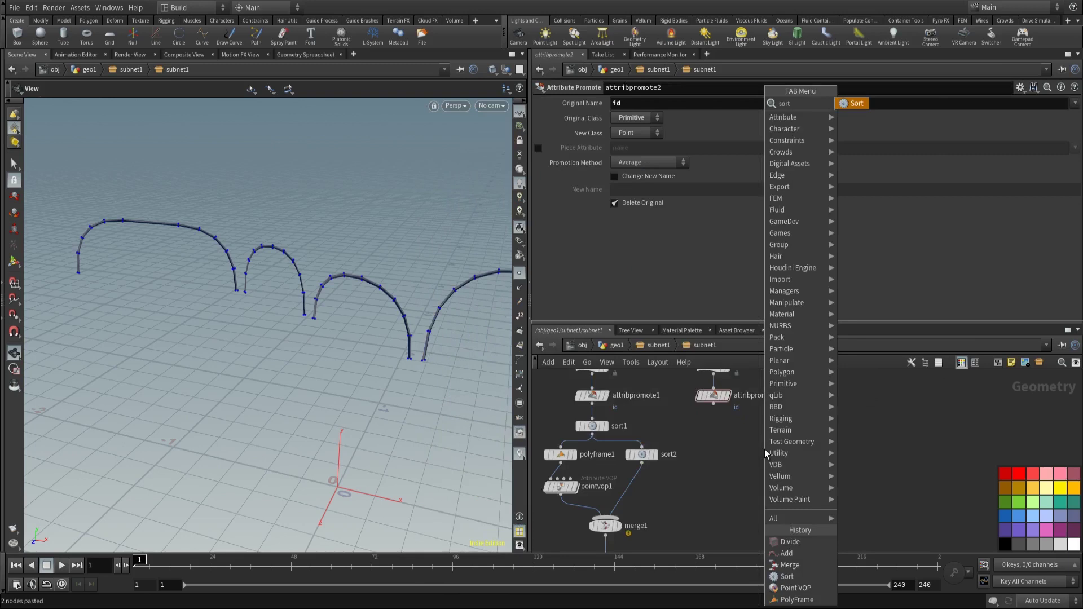
key(Return)
key(Escape)
click(593, 427)
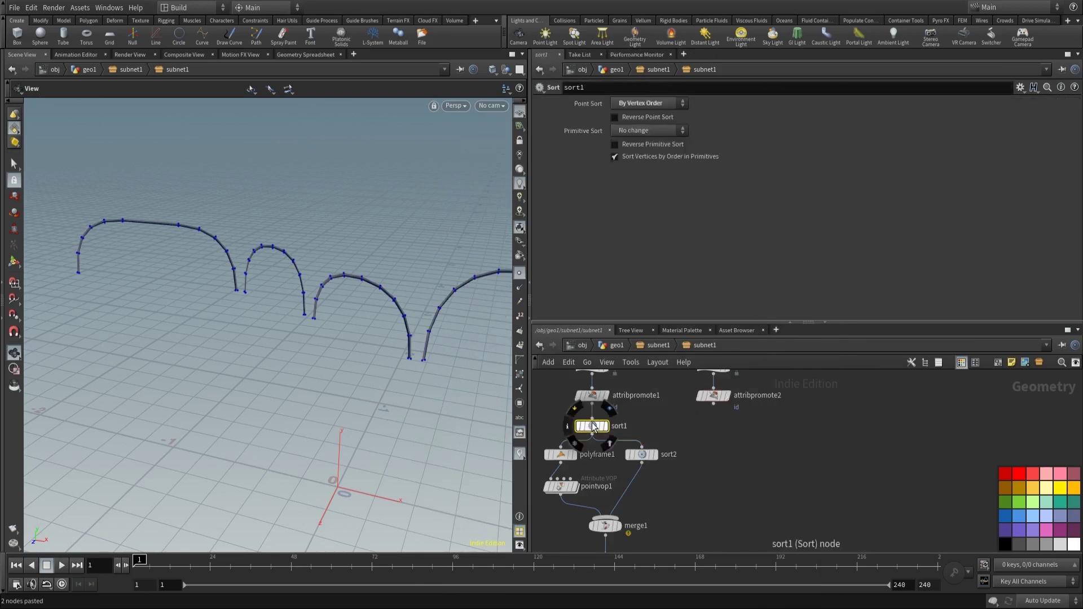
alt+drag(593, 427, 729, 445)
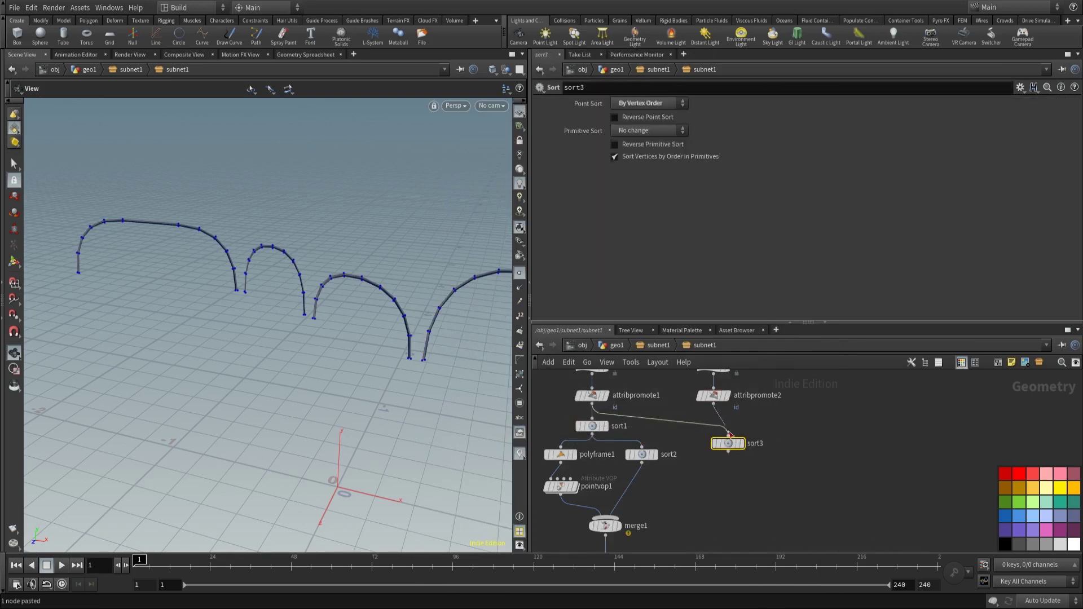
drag(713, 402, 714, 430)
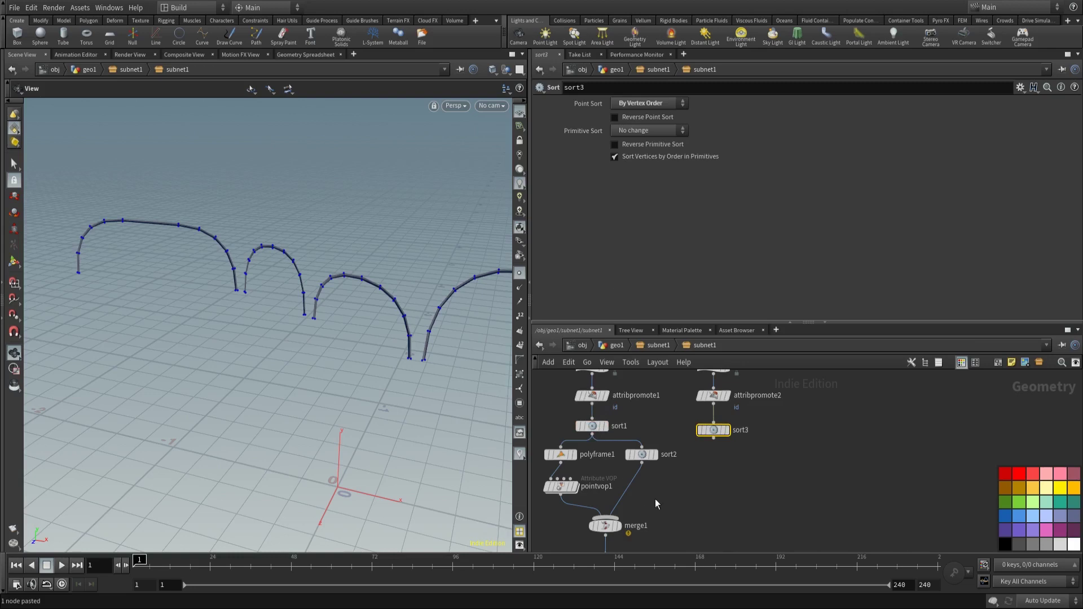
middle_drag(681, 497, 689, 473)
scroll(709, 441, up, 2)
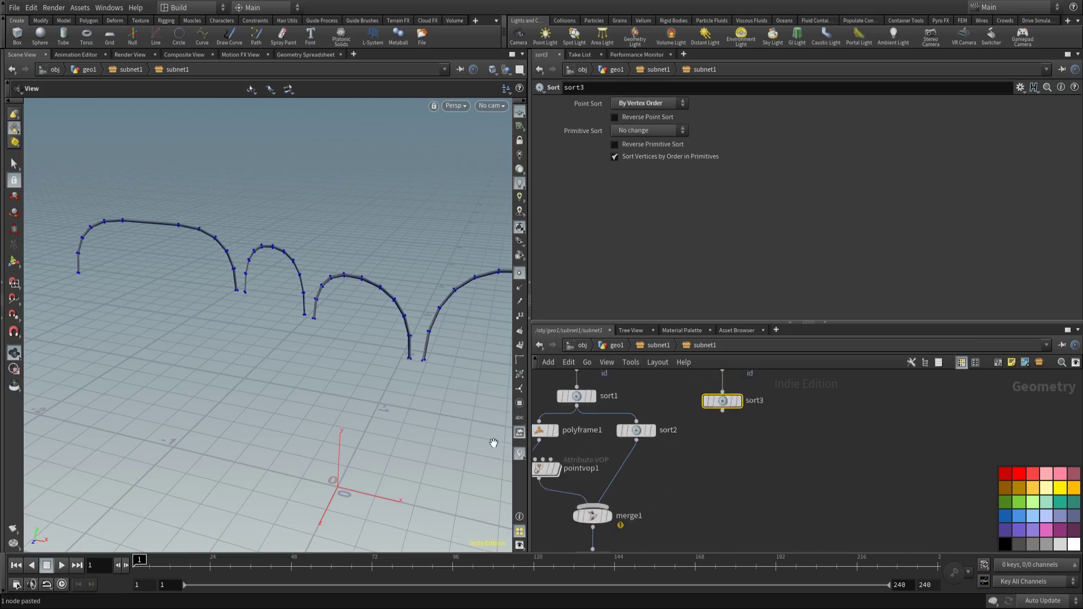
middle_drag(720, 447, 692, 480)
Step: Display sort3's output and add transform1 below sort3
click(709, 438)
drag(349, 309, 313, 469)
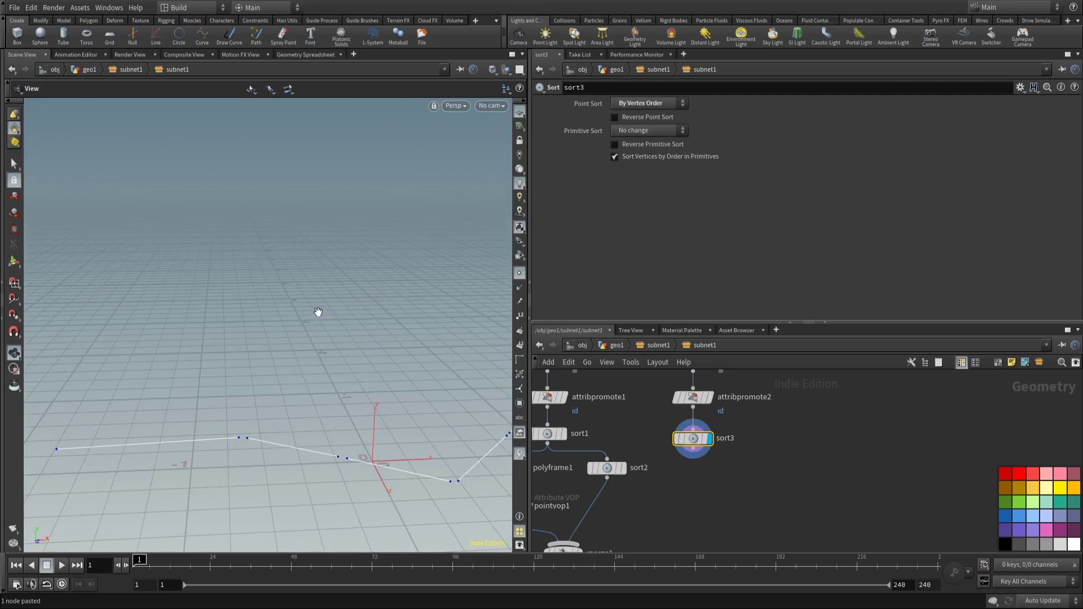
key(Tab)
mouse_move(726, 476)
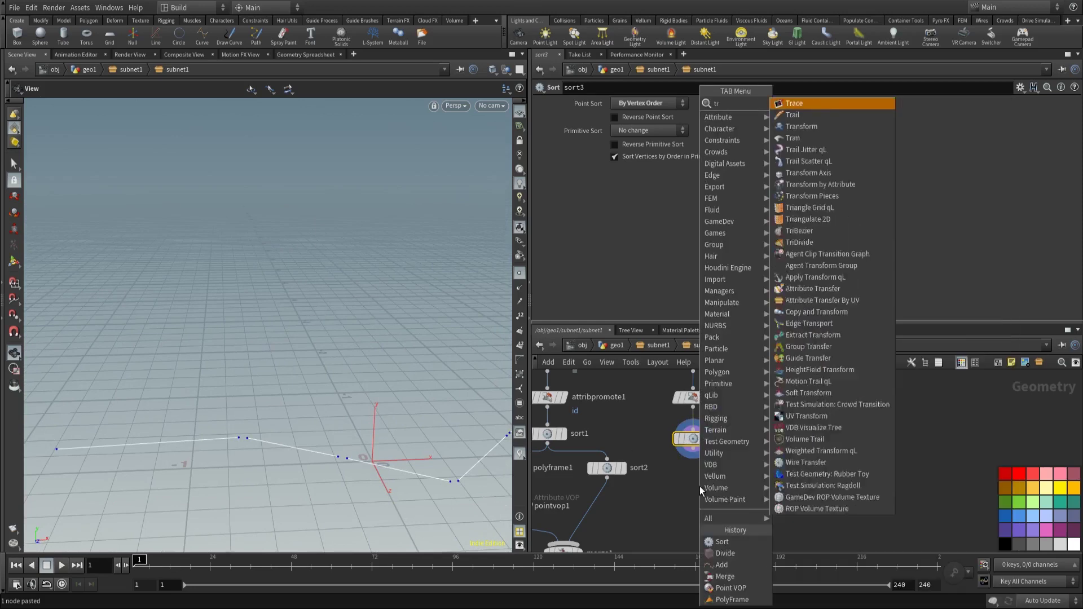
click(812, 127)
click(691, 479)
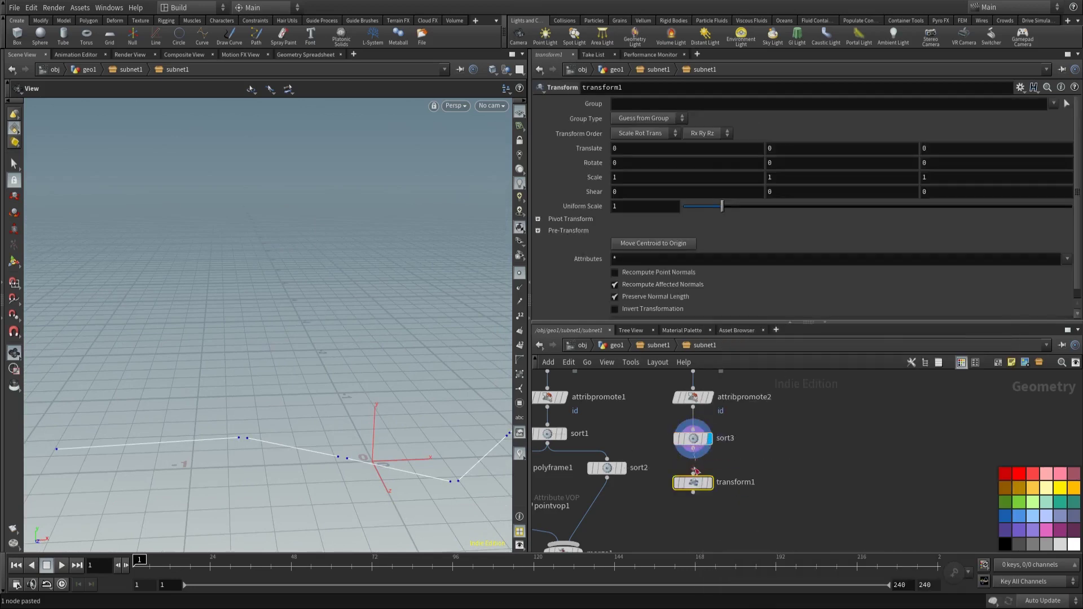
Step: Copy CONTROL's height parameter, then leave transform1's Translate Y menu unchanged
click(659, 345)
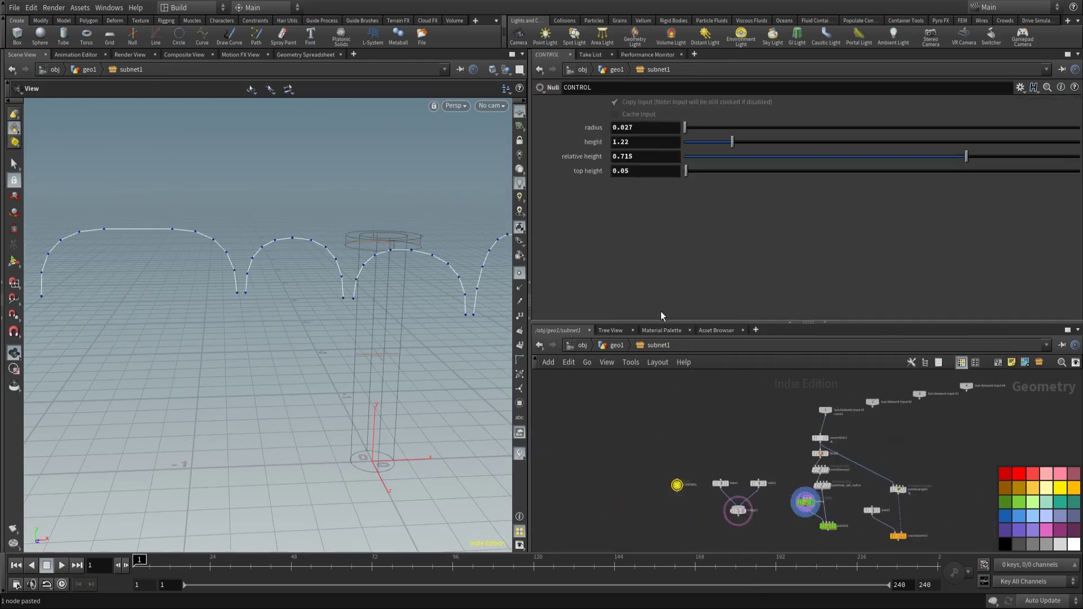
right_click(625, 143)
click(681, 367)
scroll(801, 496, up, 3)
double_click(805, 494)
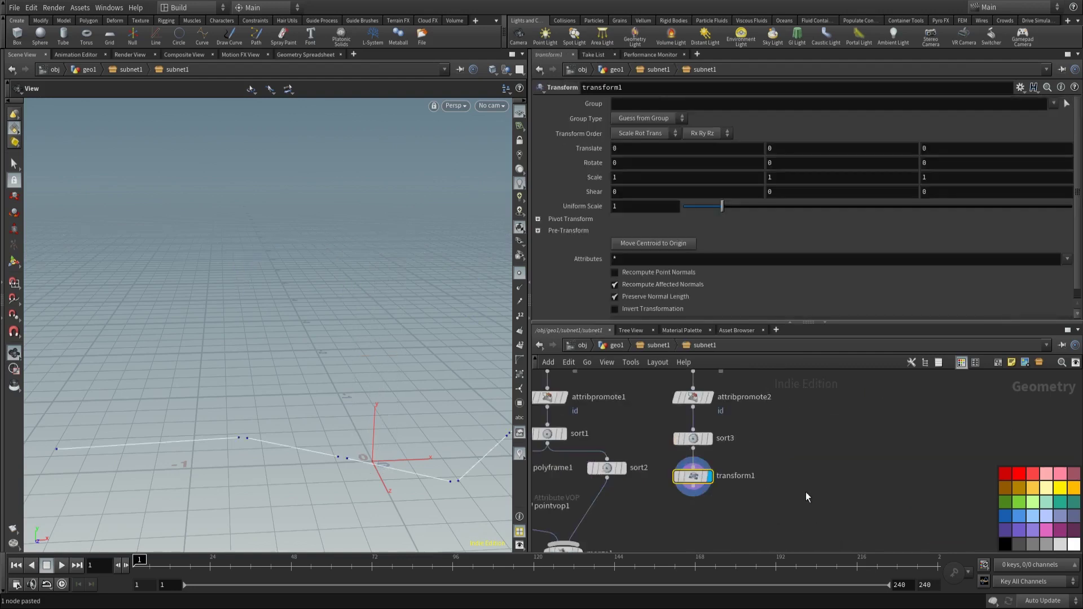
right_click(771, 150)
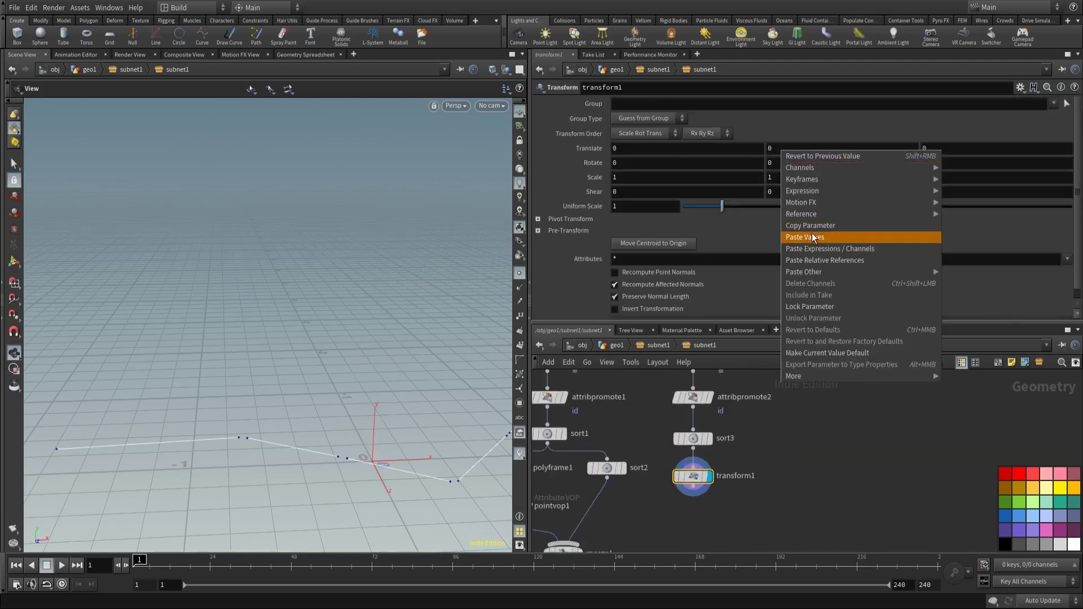
click(813, 228)
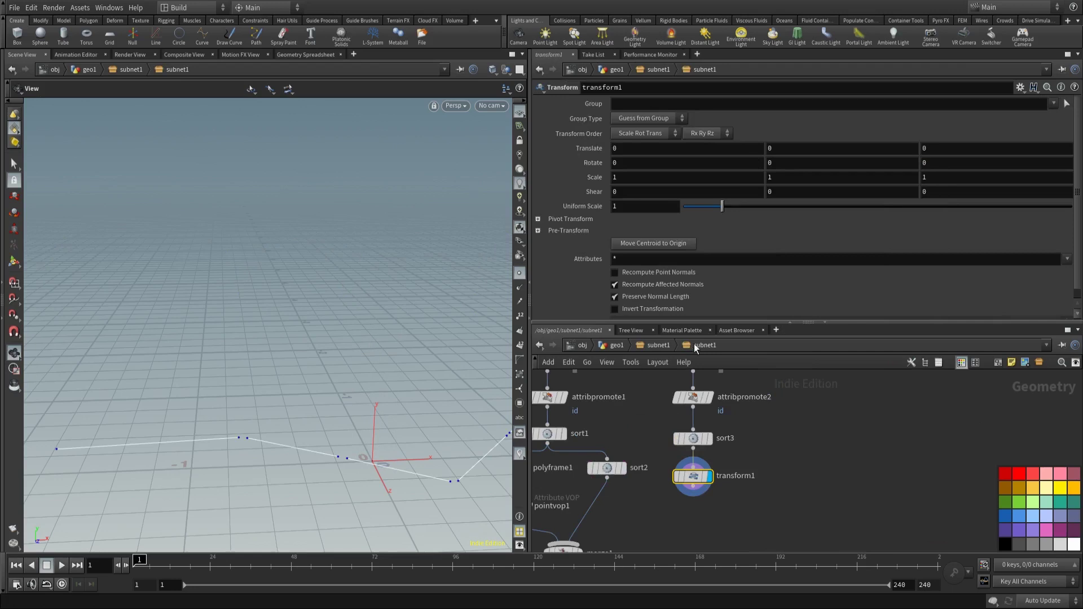
Step: Recopy CONTROL height and paste it as a relative reference into transform1's Translate Y
click(658, 344)
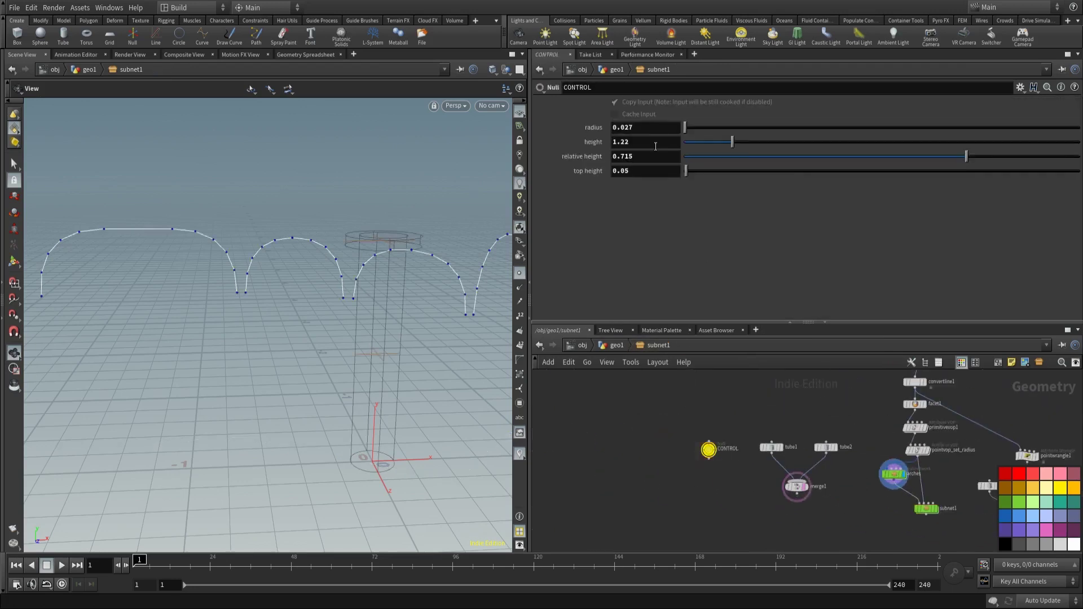
right_click(656, 146)
click(733, 452)
scroll(779, 450, up, 3)
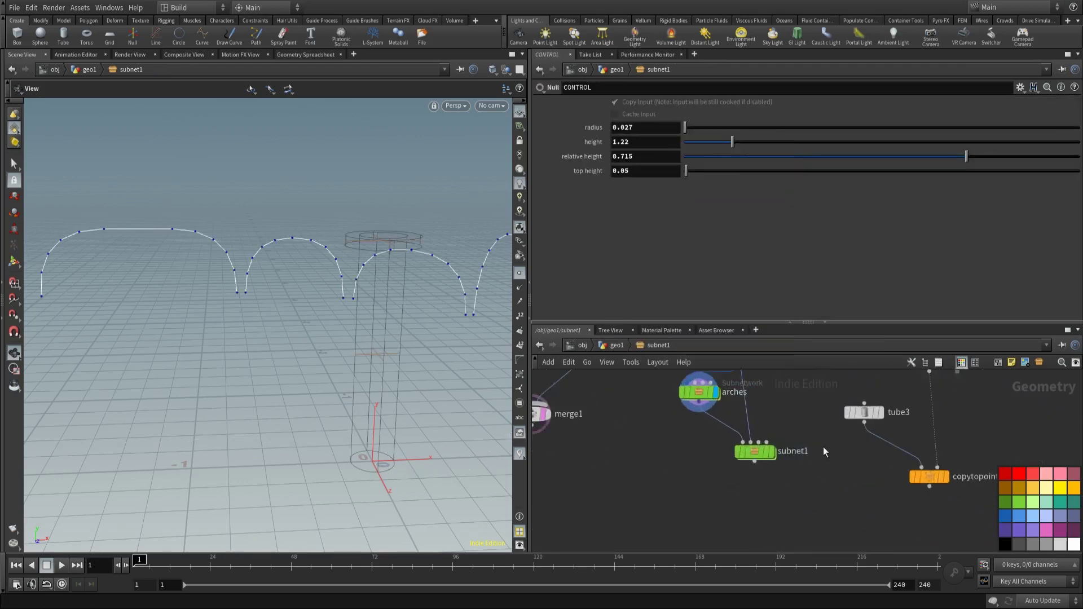
double_click(736, 454)
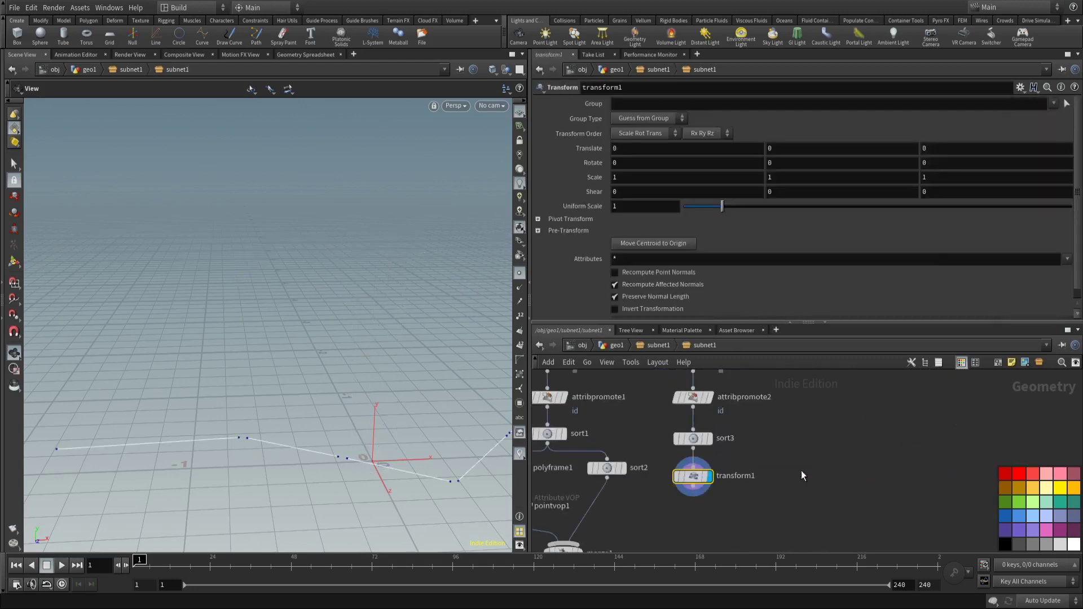
right_click(779, 148)
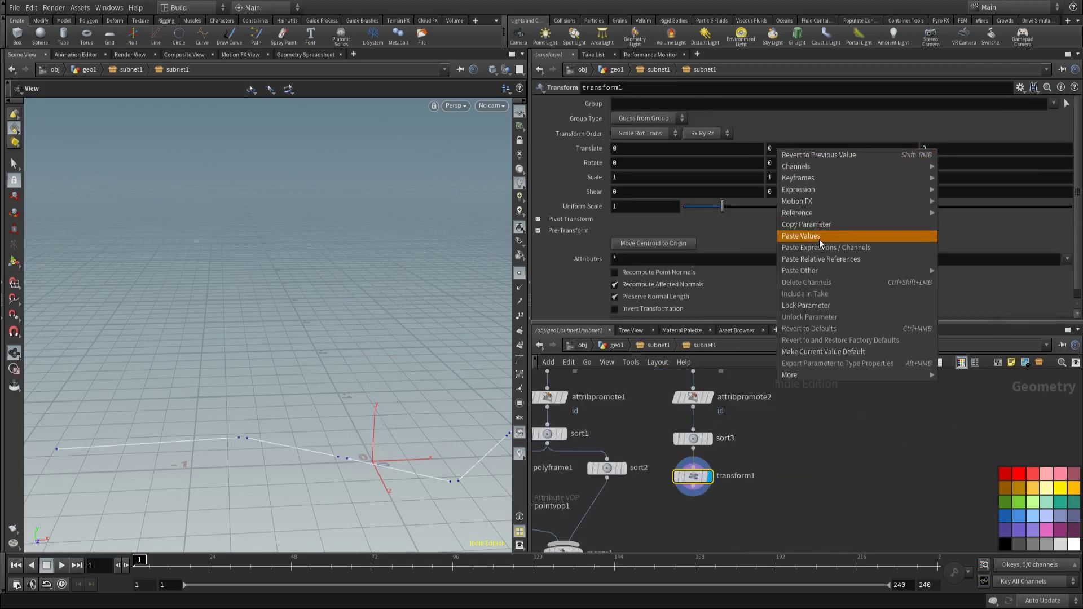
click(821, 259)
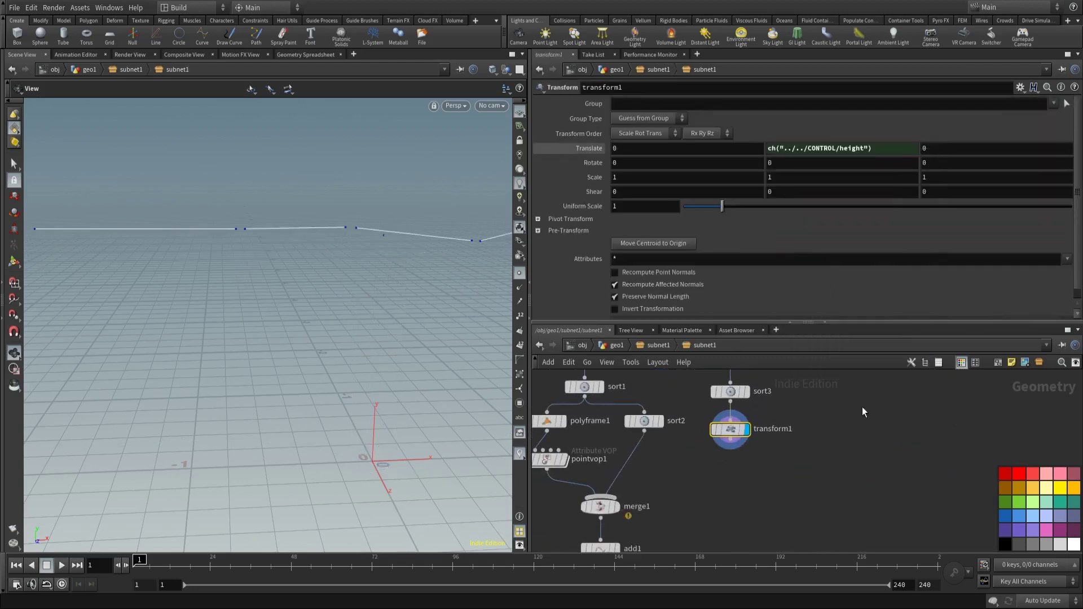
key(f)
drag(227, 277, 265, 305)
drag(702, 451, 760, 441)
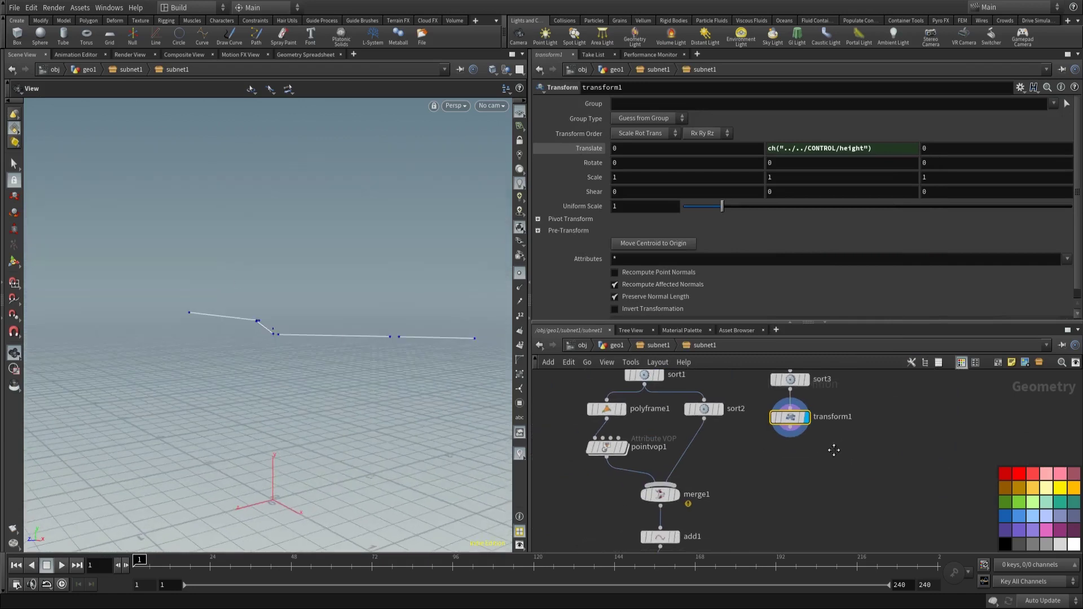
drag(271, 316, 303, 325)
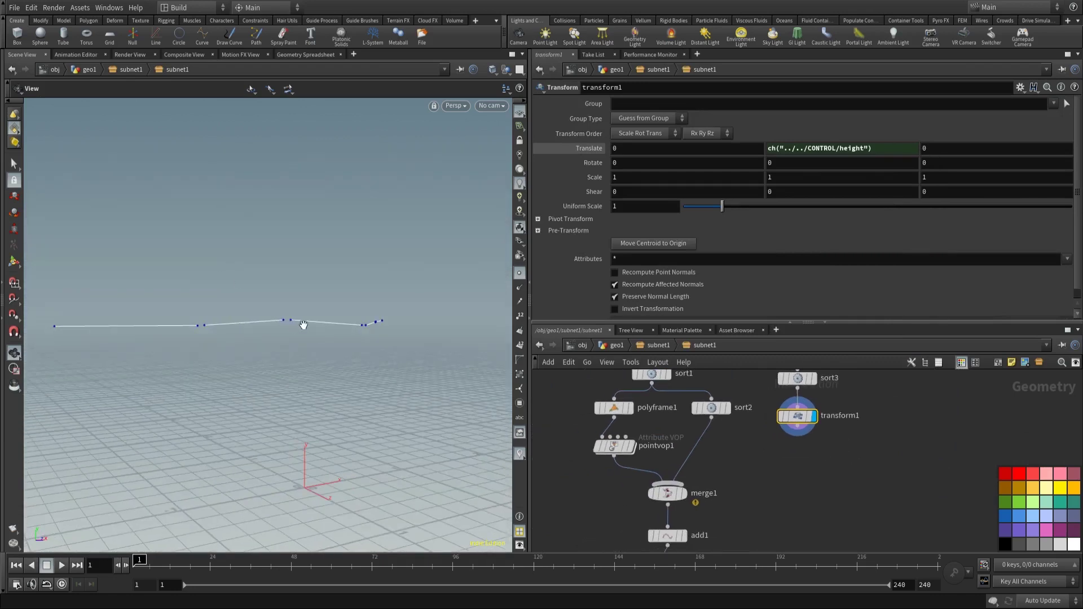
Step: Insert a Transform with Scale Y 0 between the curve input and convertline1
click(656, 346)
scroll(776, 432, down, 6)
key(Tab)
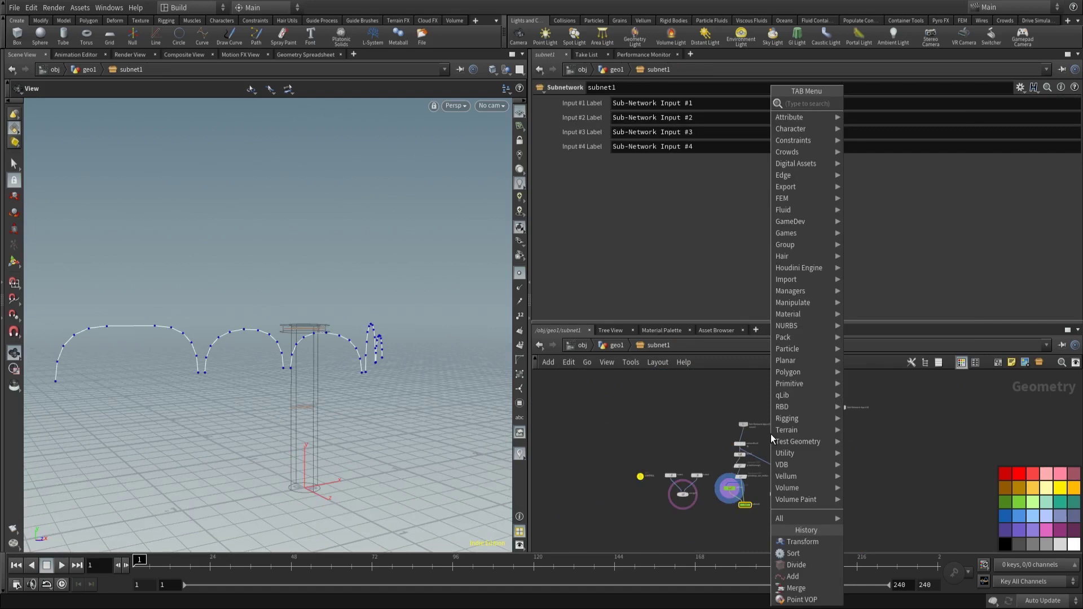
mouse_move(801, 199)
click(871, 127)
scroll(841, 483, up, 5)
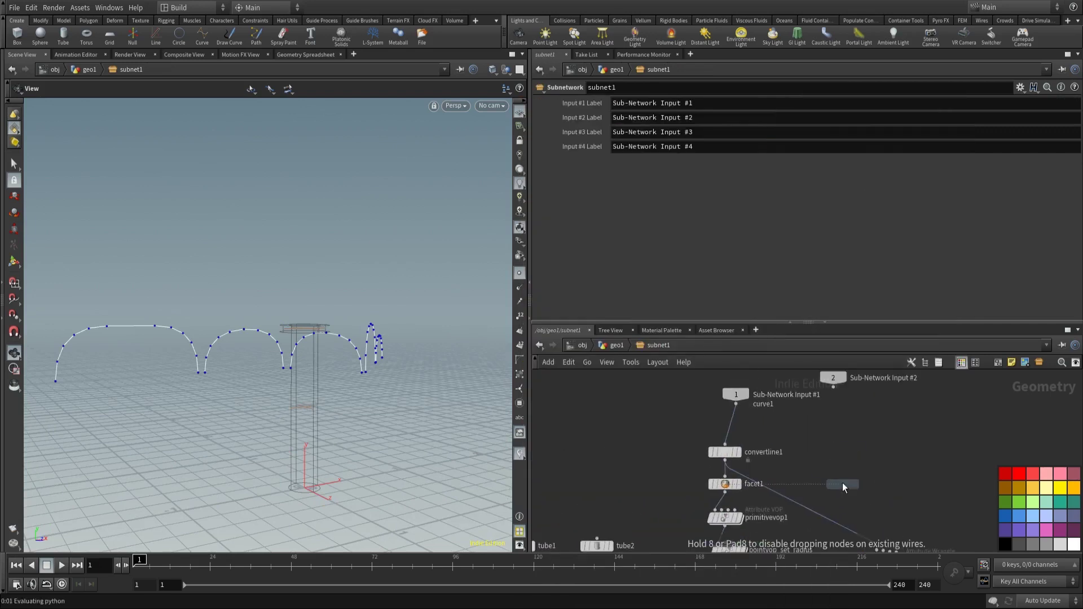
click(720, 429)
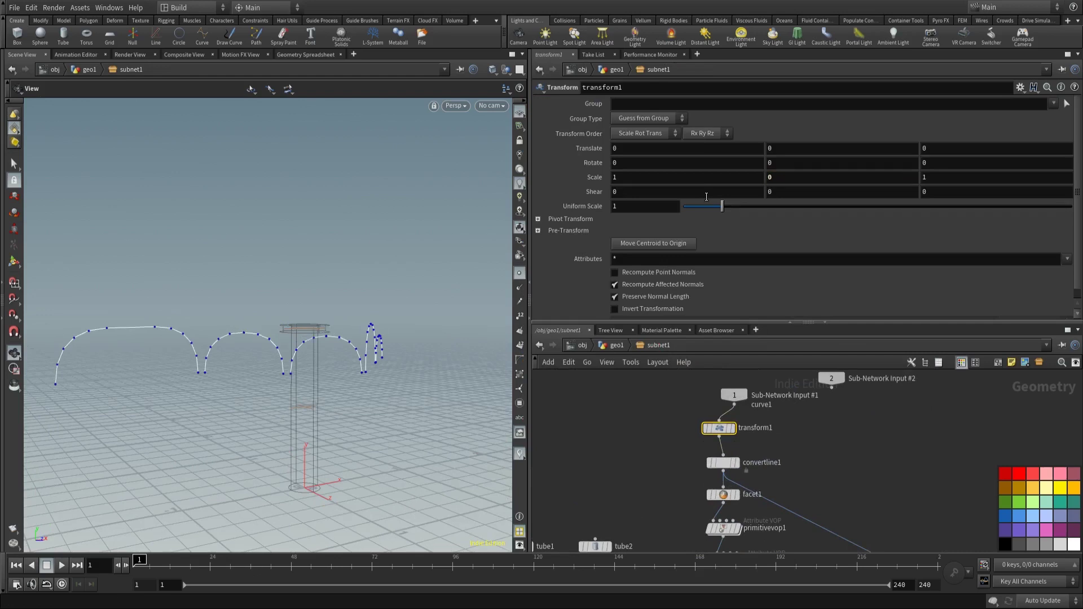
drag(400, 307, 288, 369)
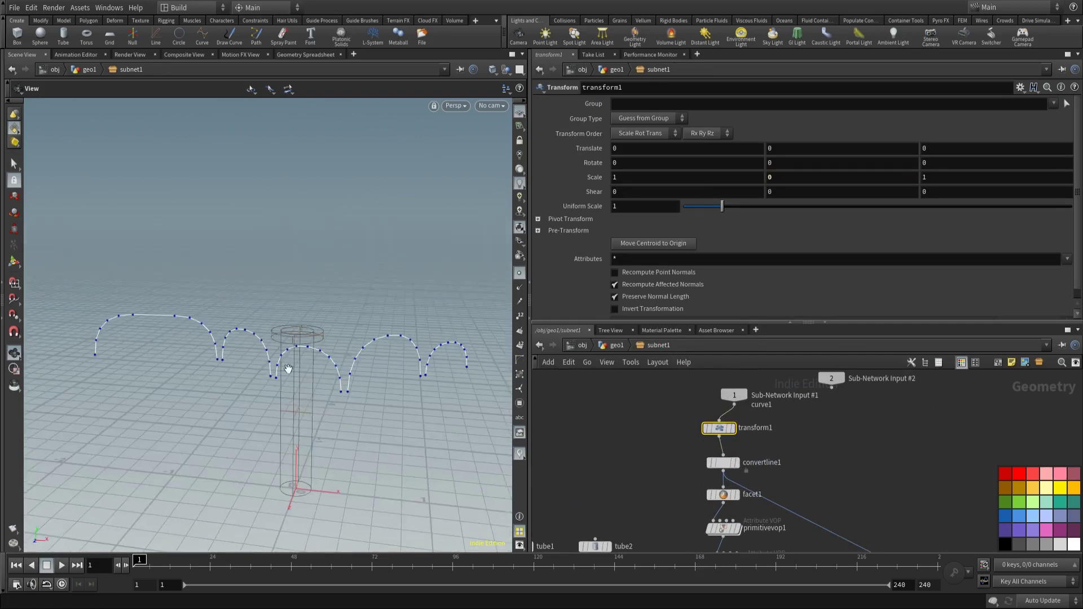
click(617, 346)
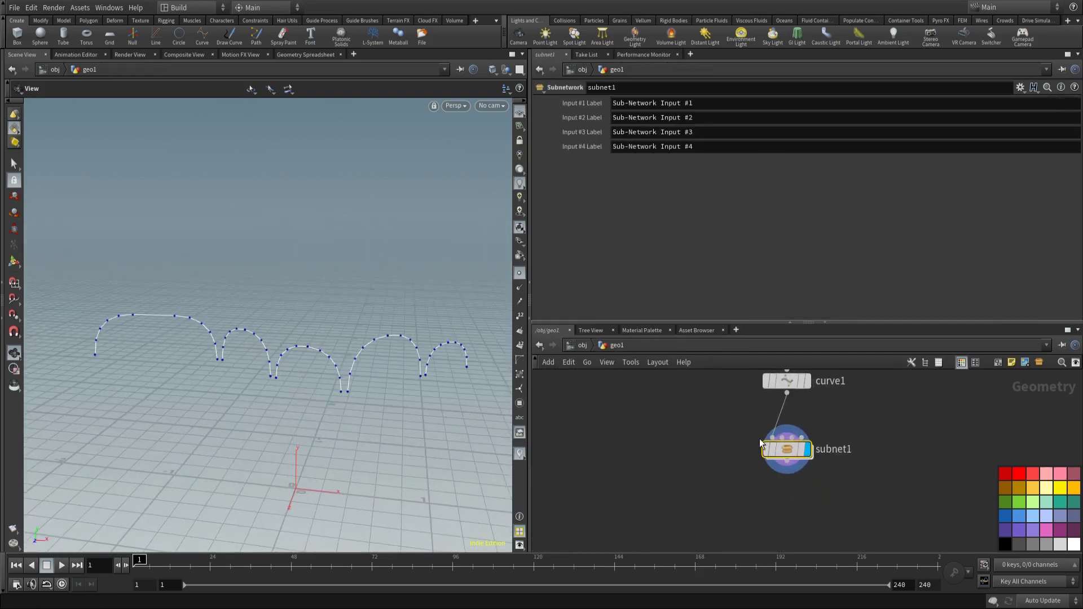
double_click(785, 450)
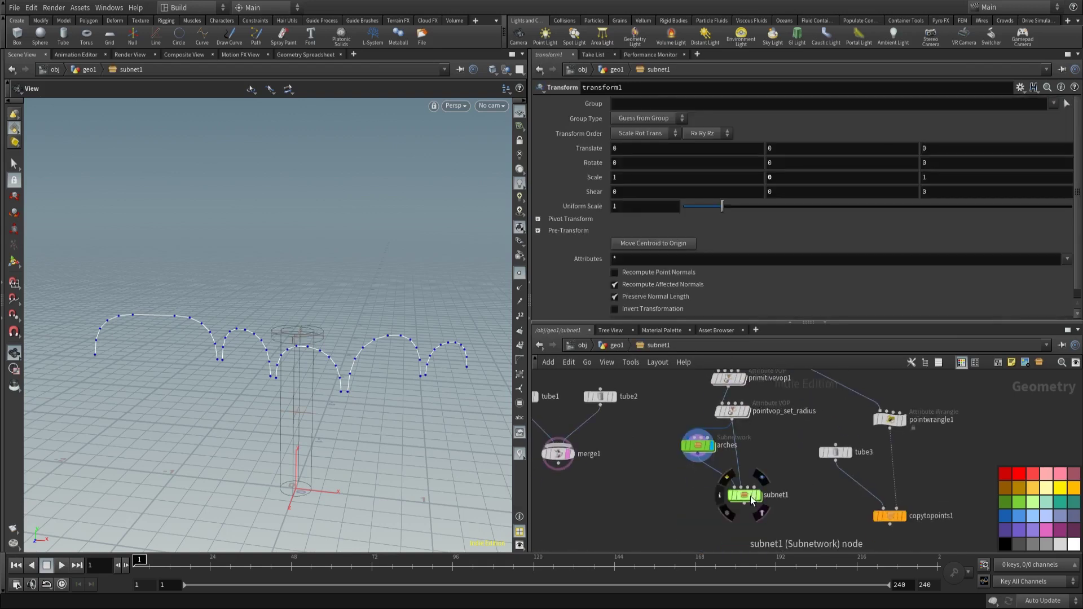
Step: Copy merge1, add1 and divide1, pasting them as merge2, add2 and divide2
double_click(744, 495)
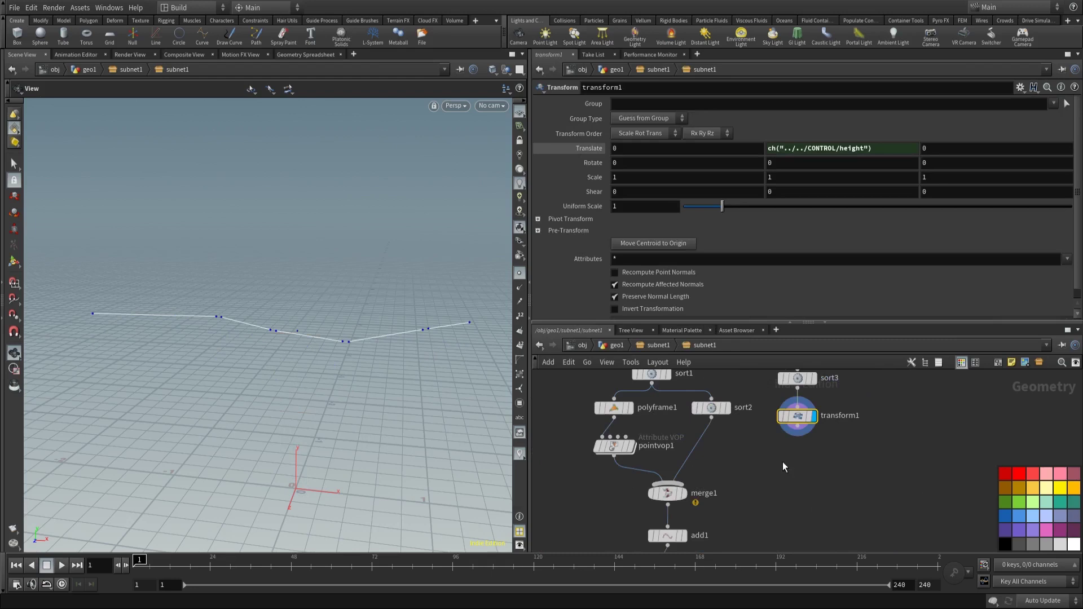
middle_drag(783, 462, 761, 413)
drag(699, 531, 606, 425)
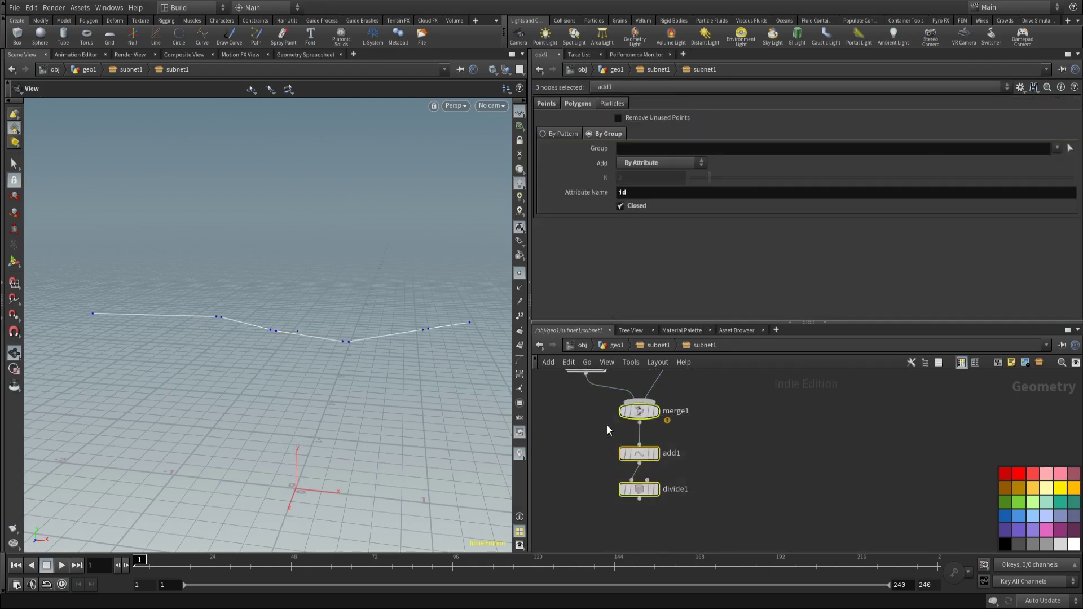
key(ctrl+c)
key(ctrl+v)
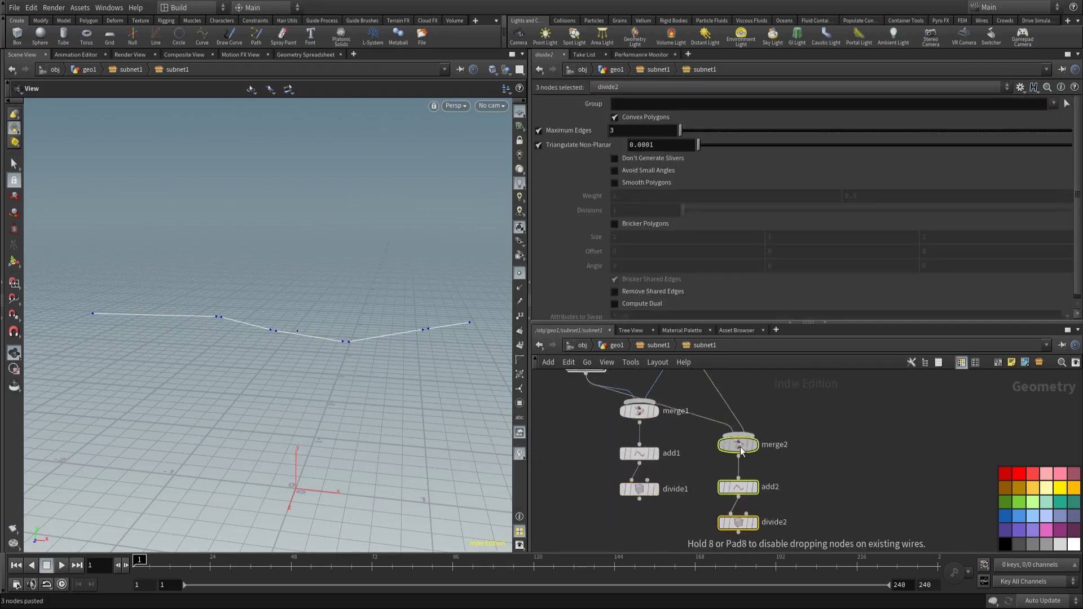
click(740, 447)
Step: Wire transform1's output into merge2's input
middle_drag(799, 401, 777, 458)
drag(733, 504, 743, 418)
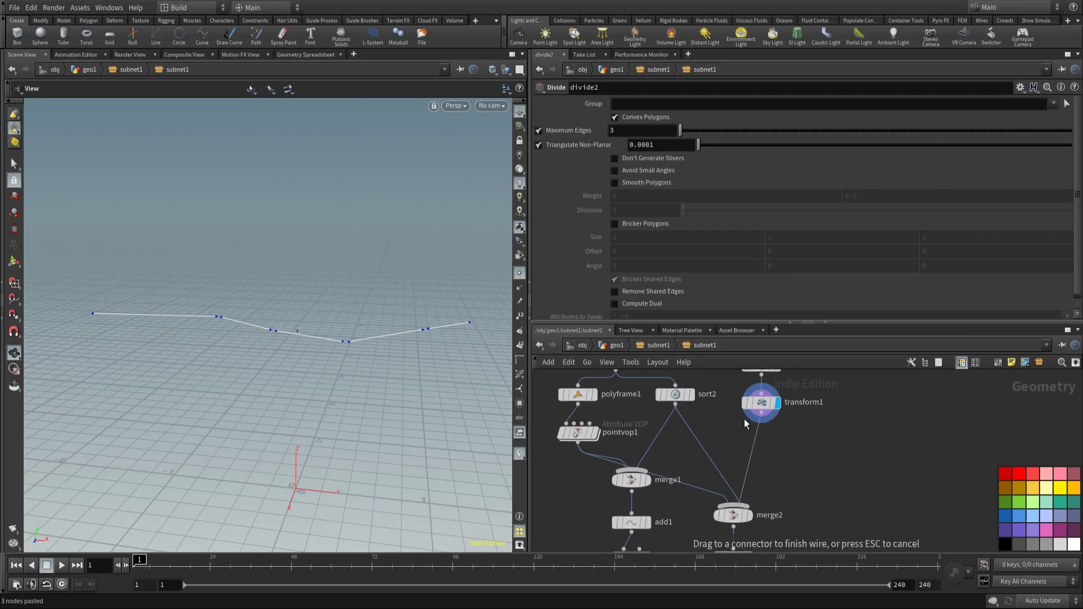
click(743, 419)
middle_drag(694, 459, 703, 467)
mouse_move(663, 403)
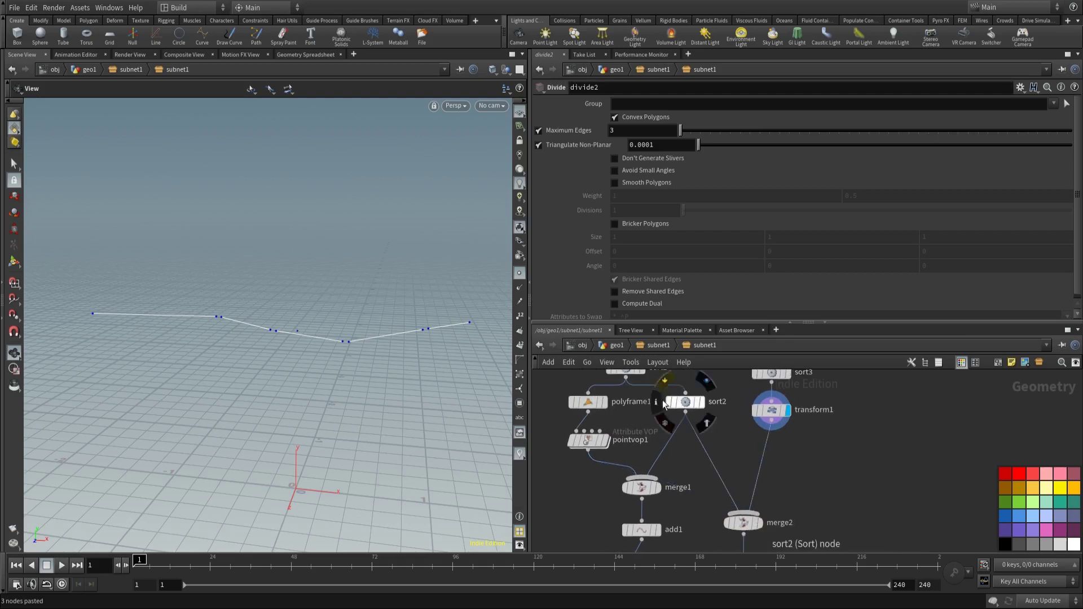
middle_drag(821, 481, 813, 361)
Step: Display divide2 to inspect the triangulated surface, then return to subnet1
click(751, 480)
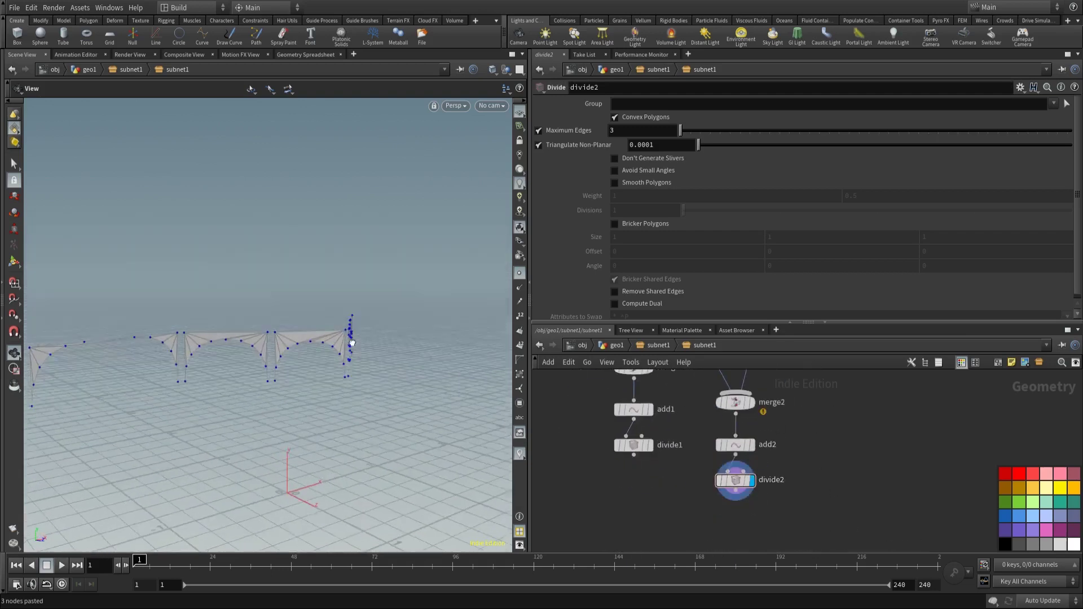
drag(351, 343, 314, 331)
scroll(314, 331, up, 3)
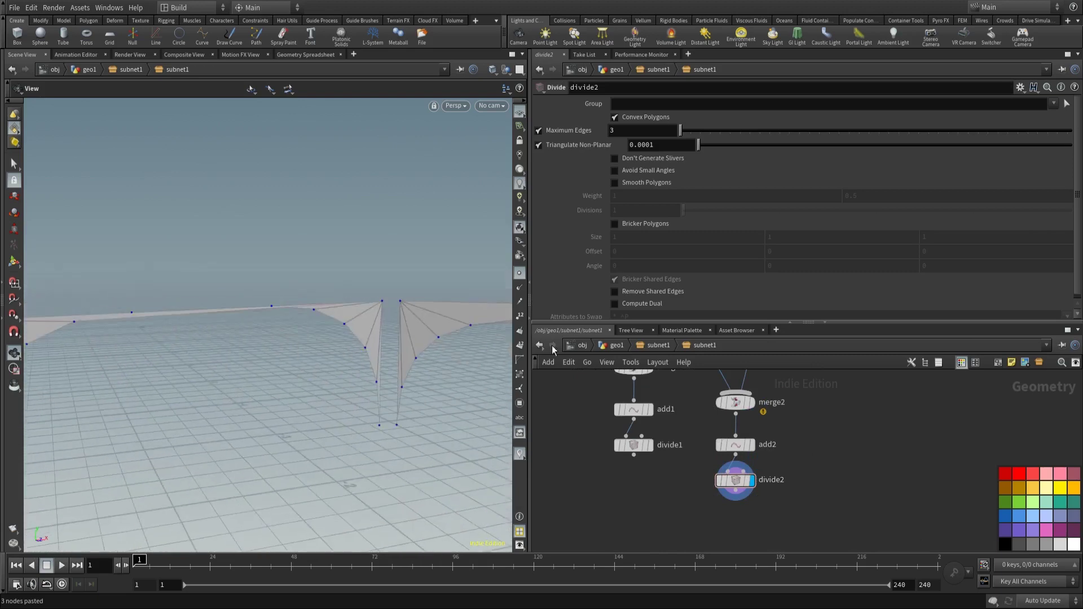
middle_drag(496, 316, 360, 323)
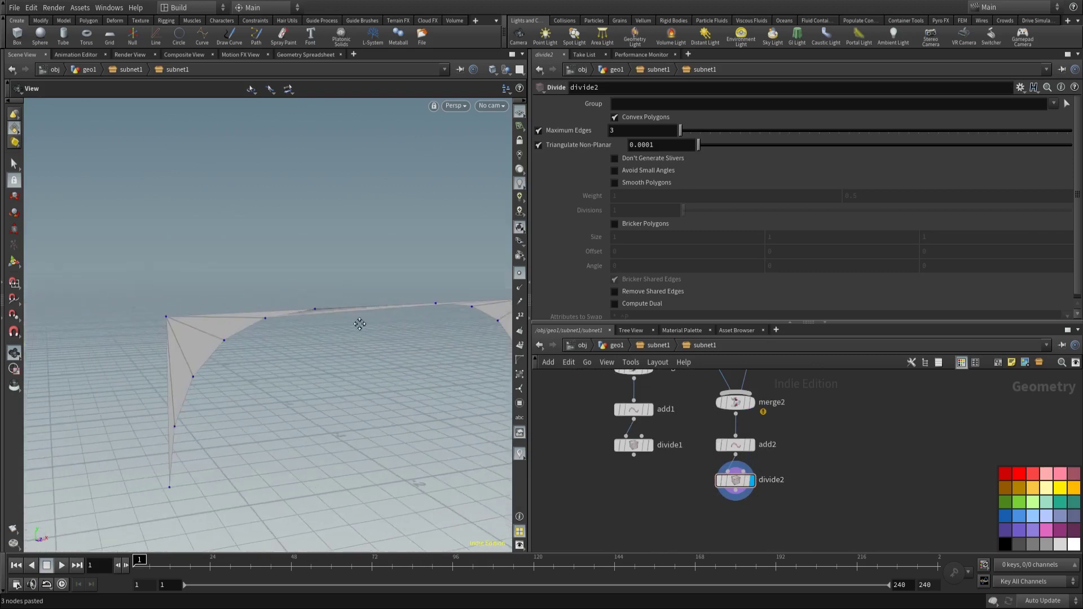
click(656, 346)
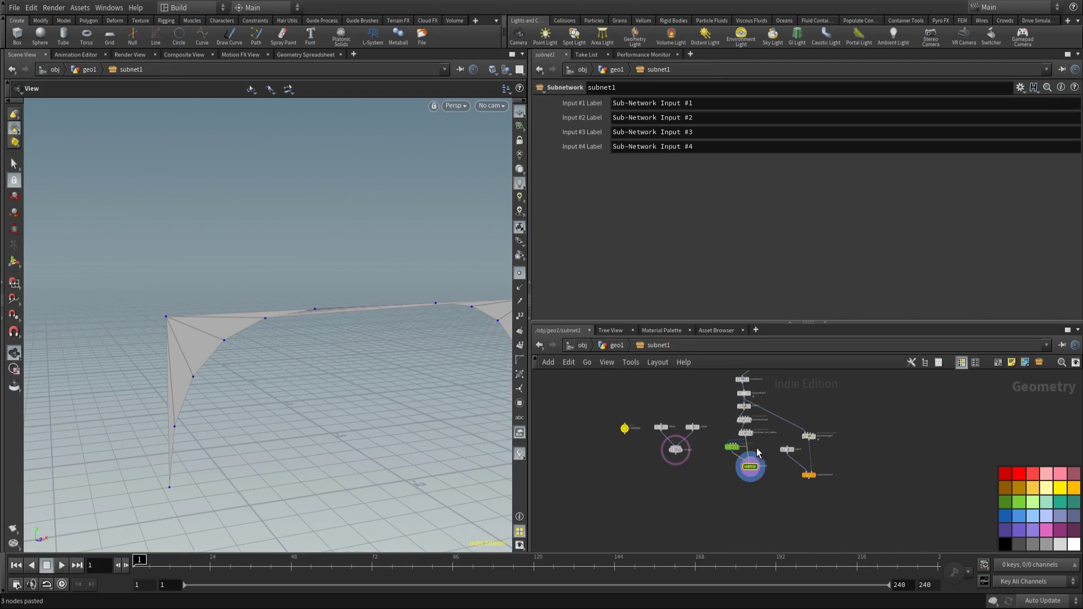
middle_drag(689, 444, 701, 438)
mouse_move(722, 484)
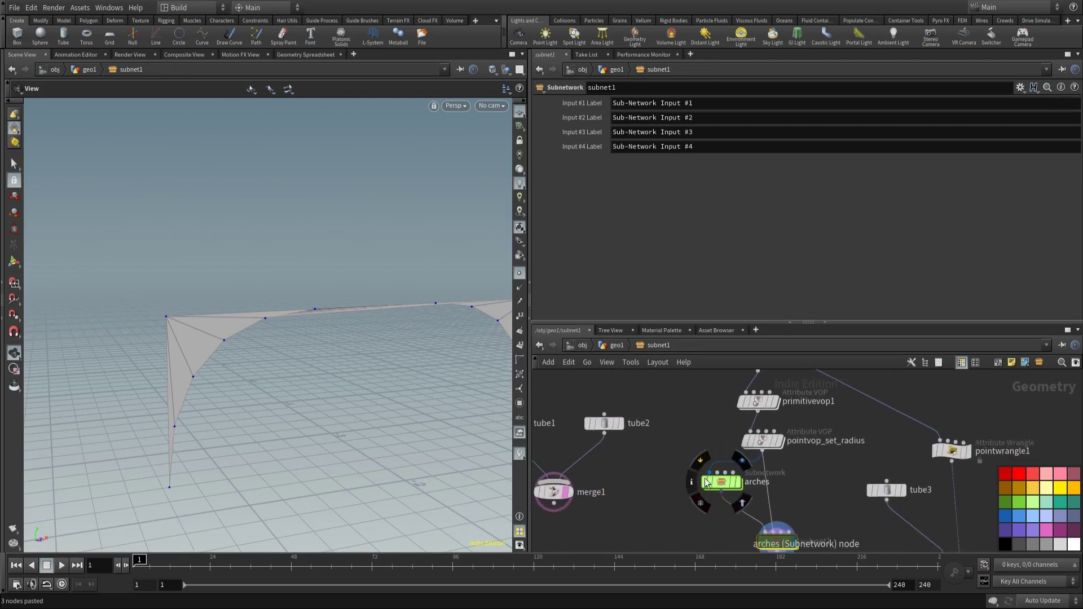
Step: Set primitivevop_clamping's next3 to ch("../../CONTROL/top_height")
double_click(713, 484)
scroll(655, 431, up, 3)
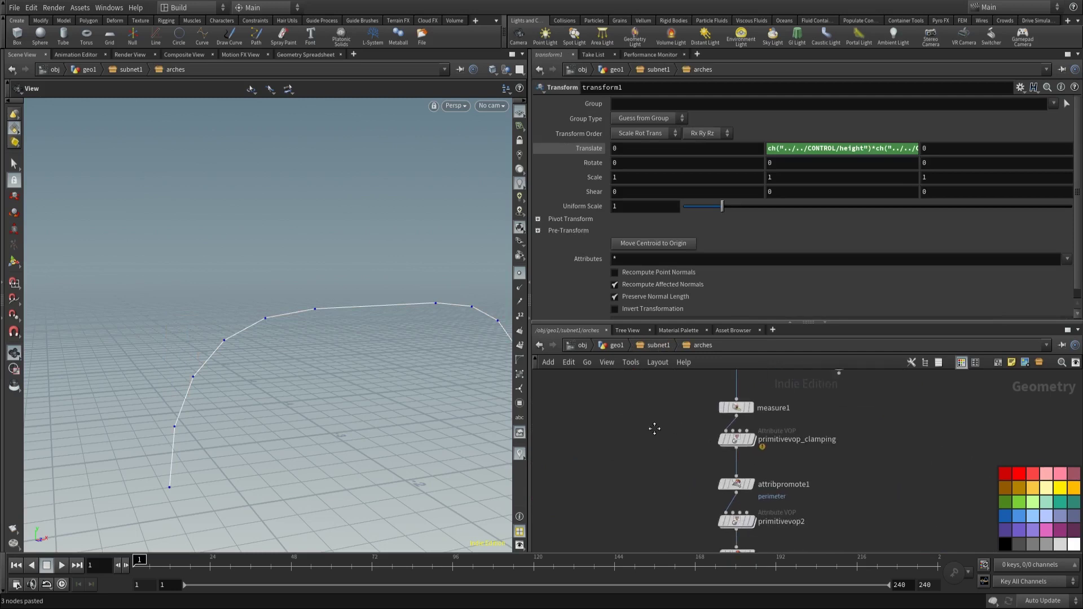
click(715, 437)
scroll(688, 305, down, 1)
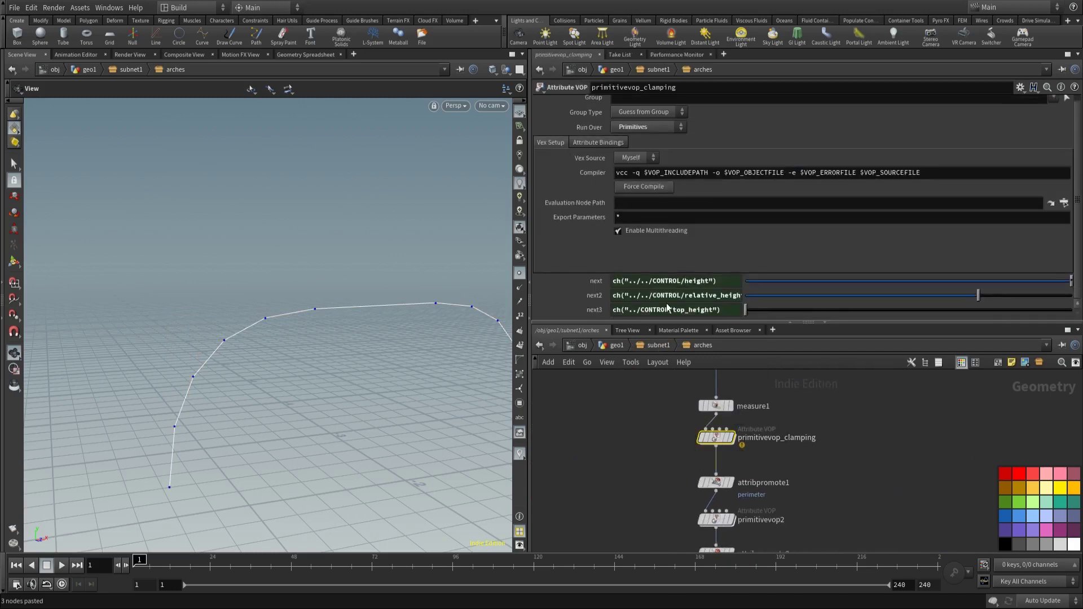
click(642, 311)
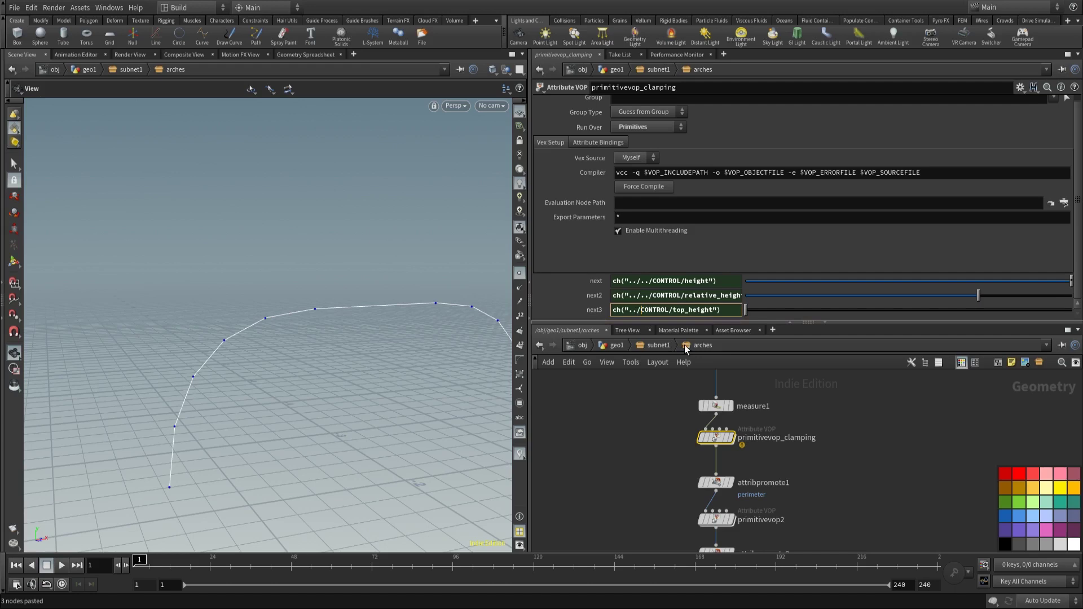
text(../)
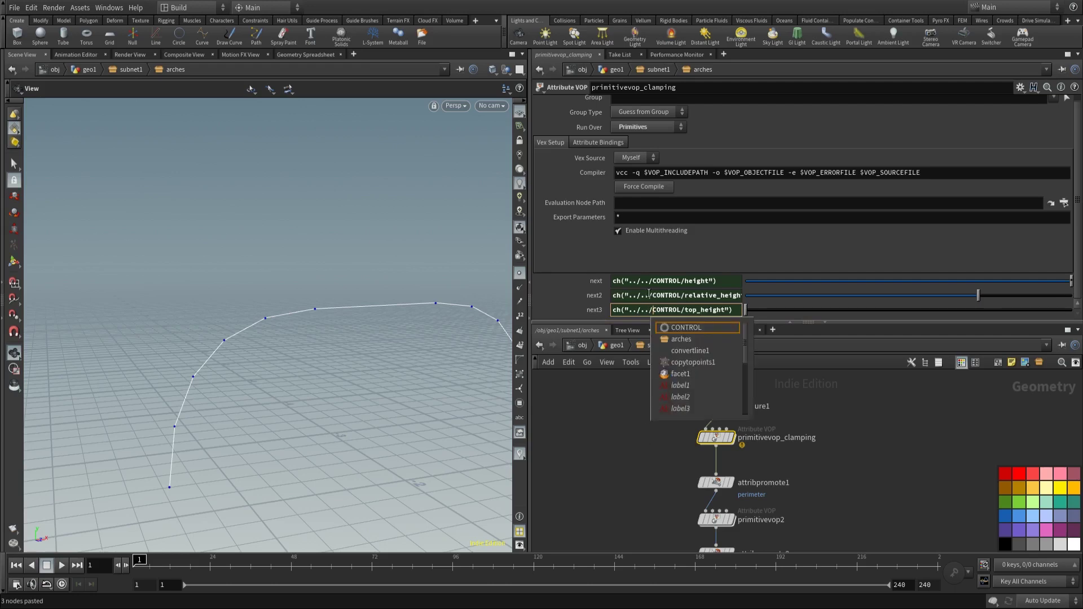
click(623, 451)
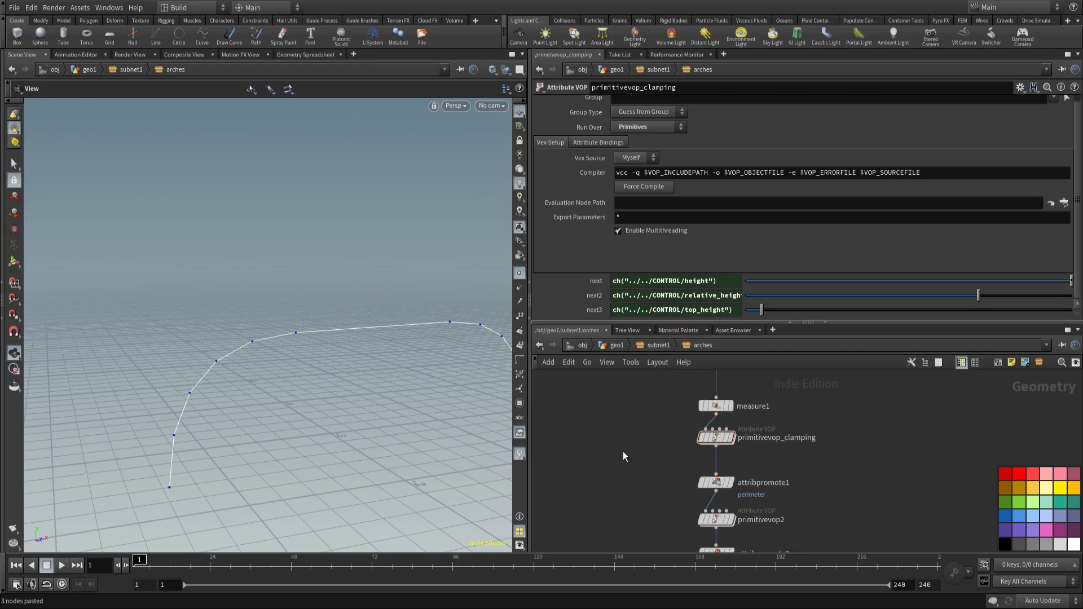
Step: View subnet1's arches, then display divide1's output inside the inner subnet
click(668, 345)
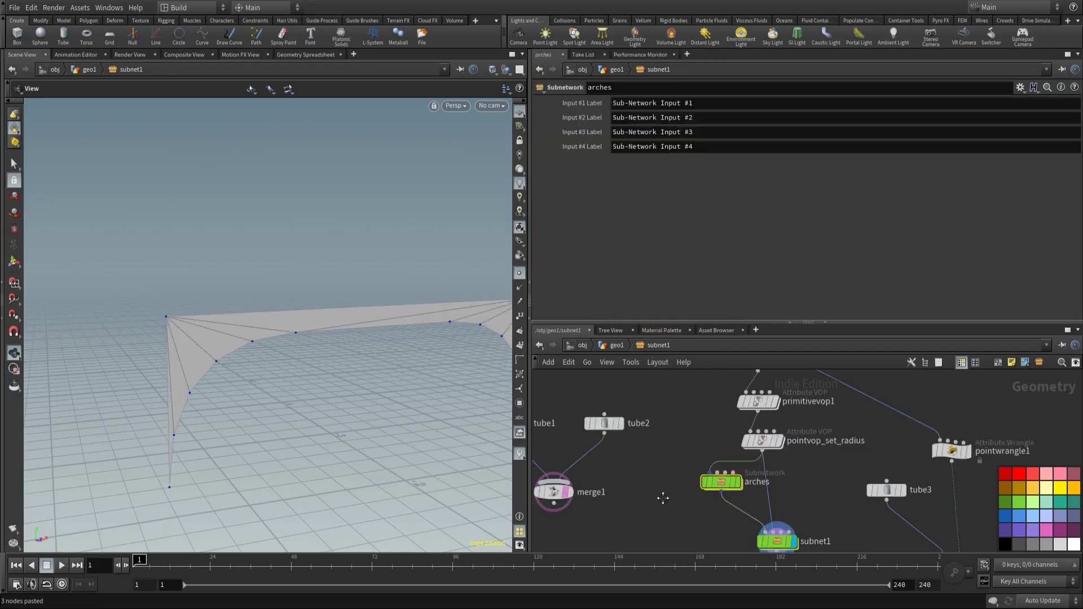
middle_drag(662, 498, 643, 398)
click(757, 442)
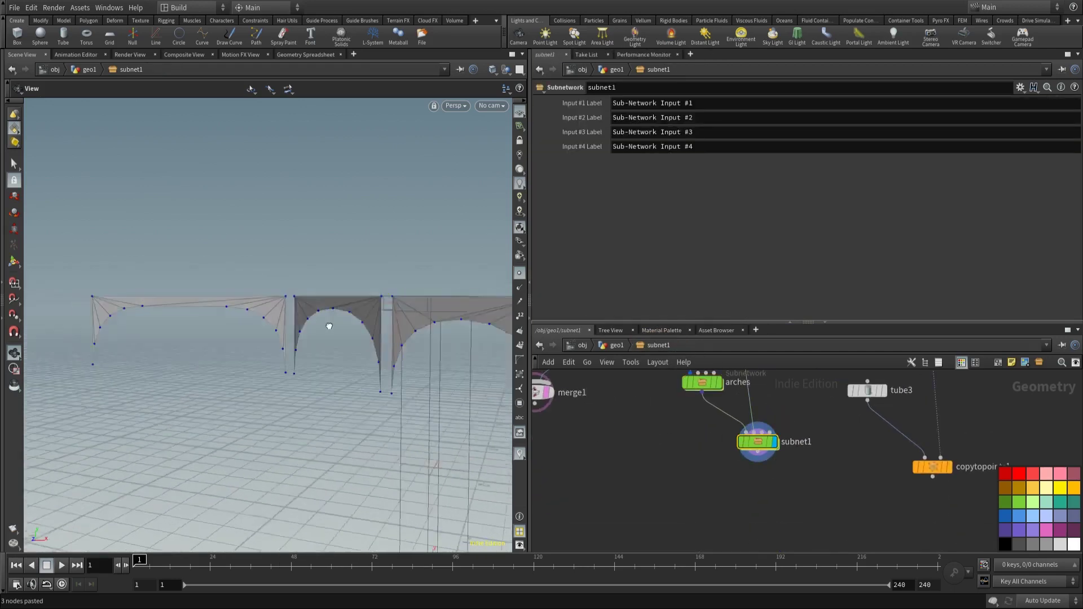
drag(329, 326, 360, 352)
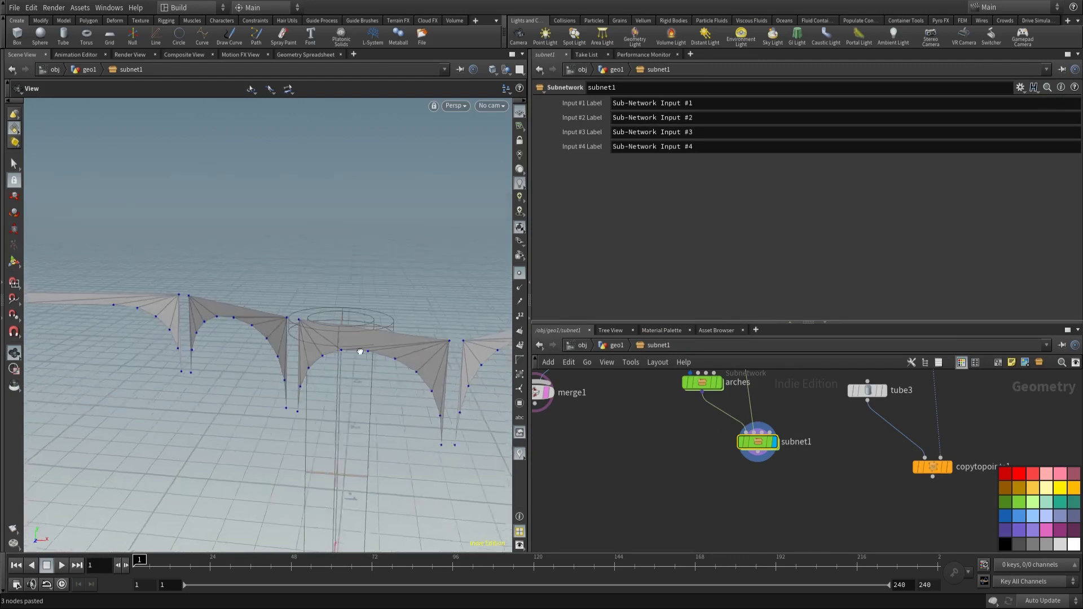
double_click(754, 442)
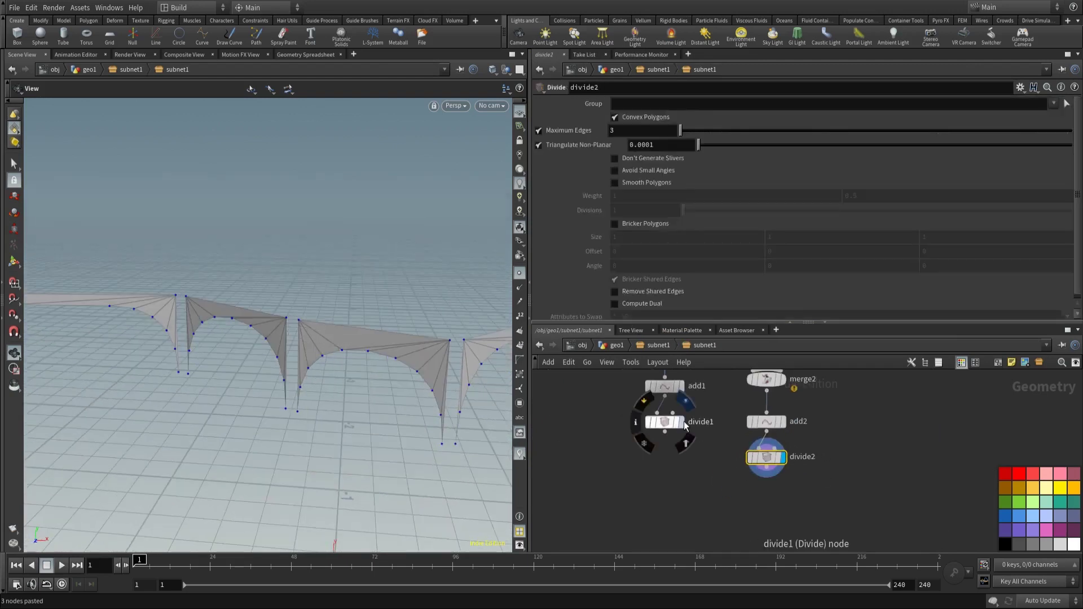
click(682, 423)
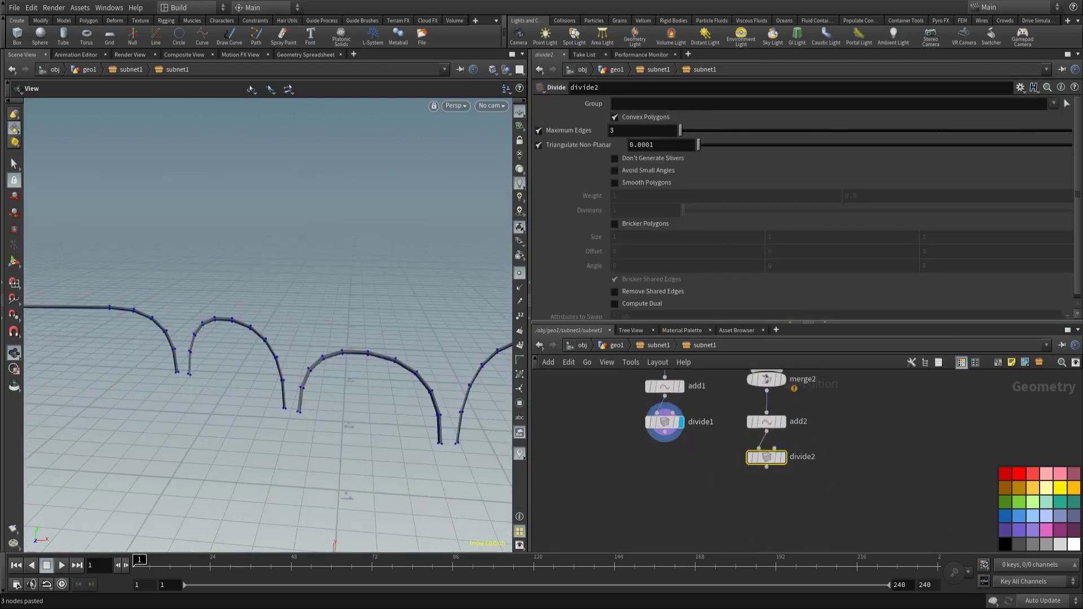
Step: Add polyextrude1 below divide1 and wire divide1 into it
key(Tab)
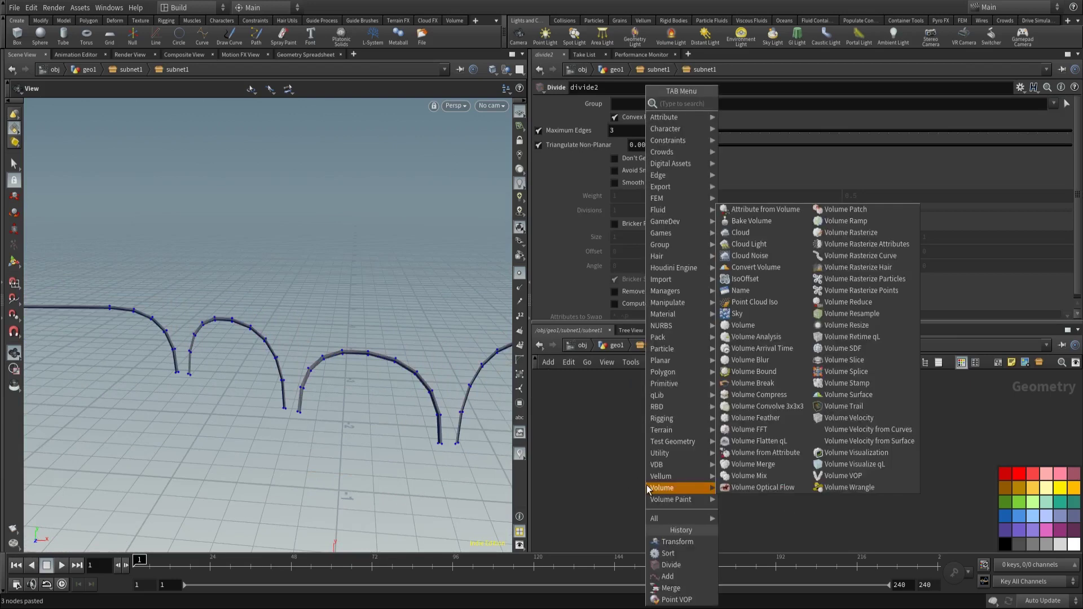
text(polye)
key(Return)
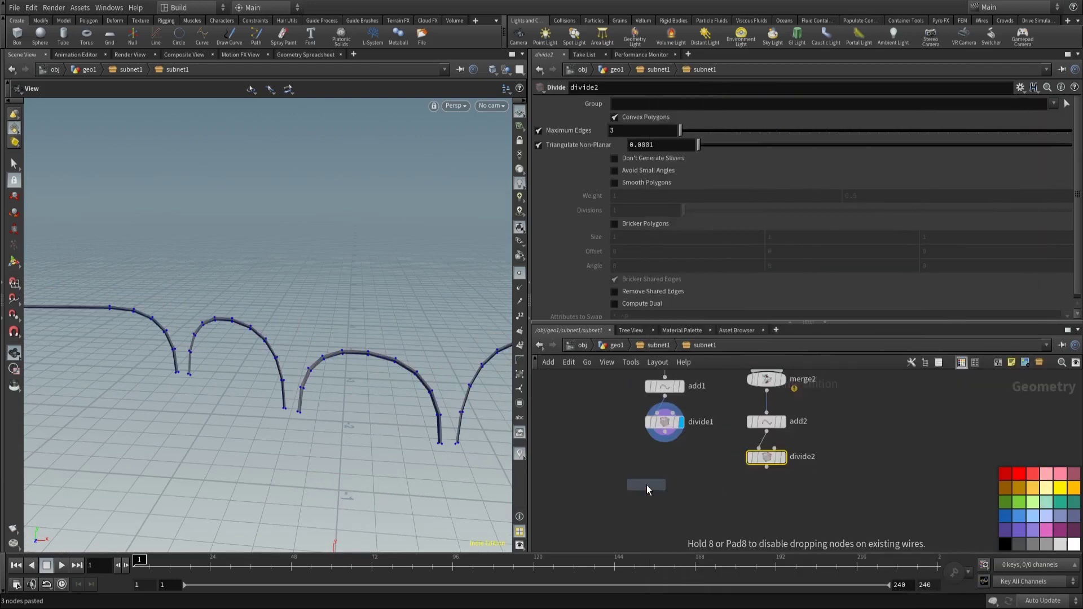
click(632, 486)
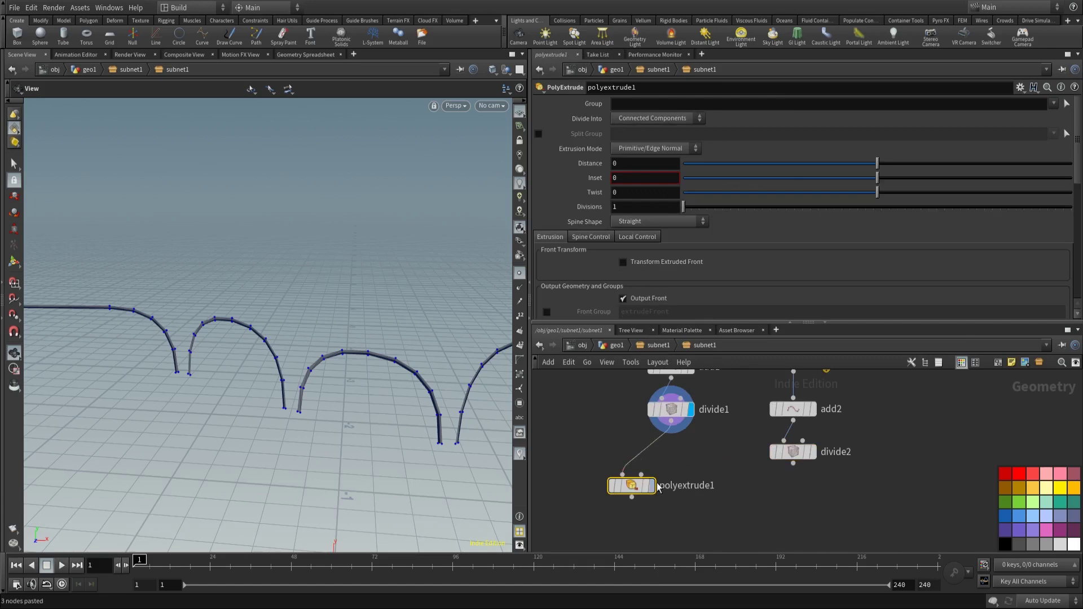
mouse_move(672, 429)
mouse_down()
mouse_move(624, 475)
mouse_move(671, 451)
mouse_up()
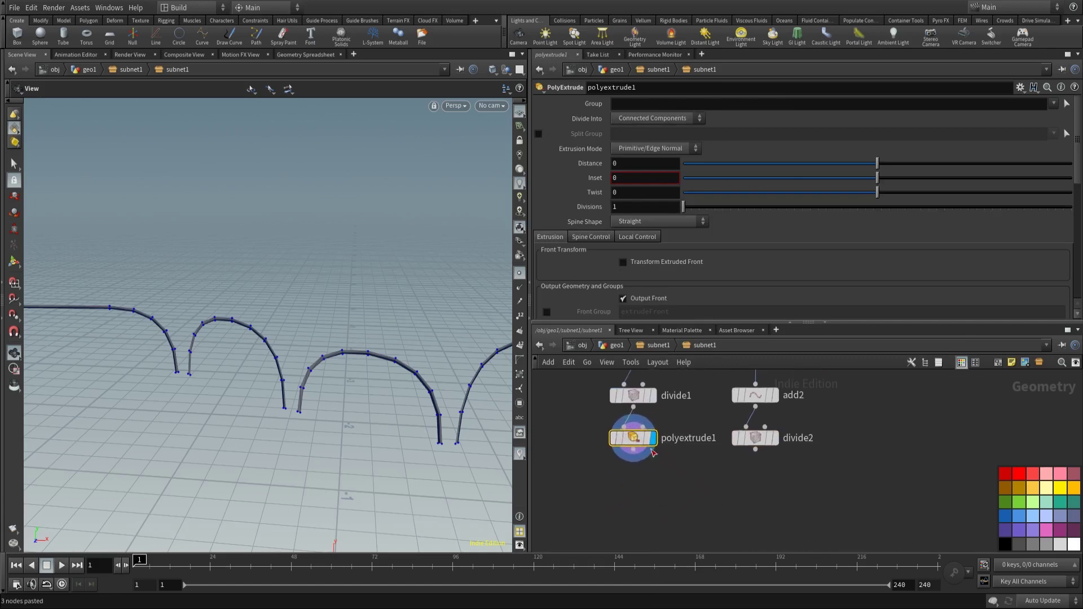
mouse_move(643, 437)
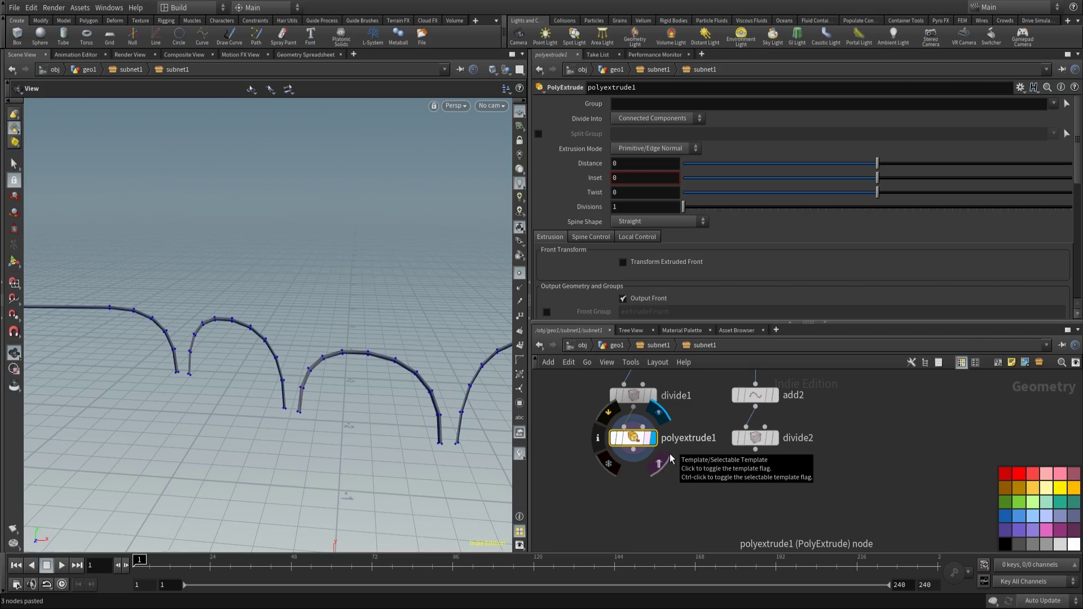
Step: Copy the CONTROL node's radius parameter from the outer subnet1 network
key(u)
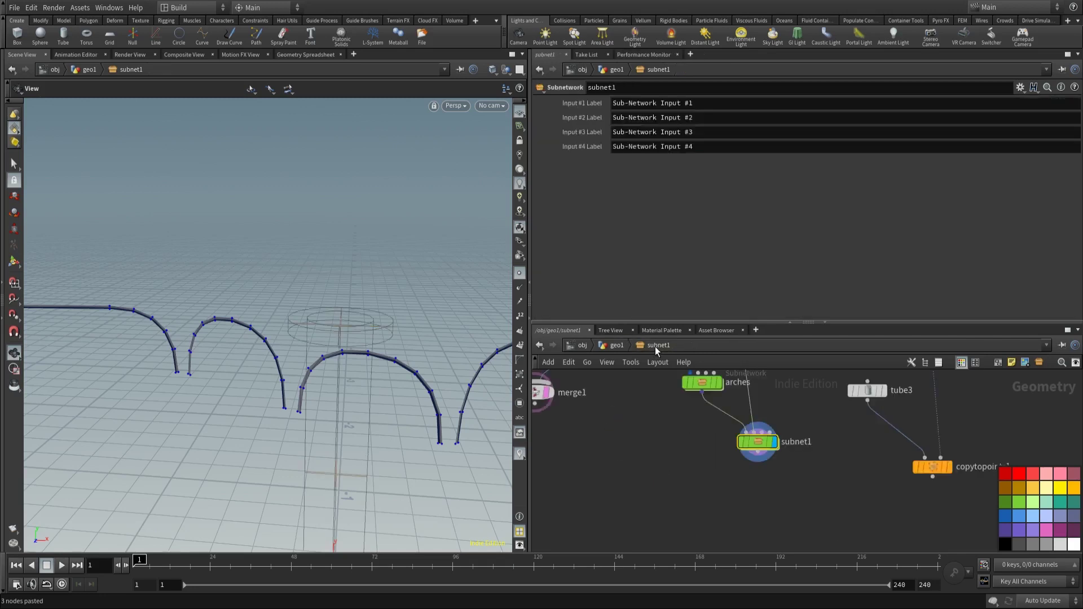
middle_drag(756, 505, 749, 497)
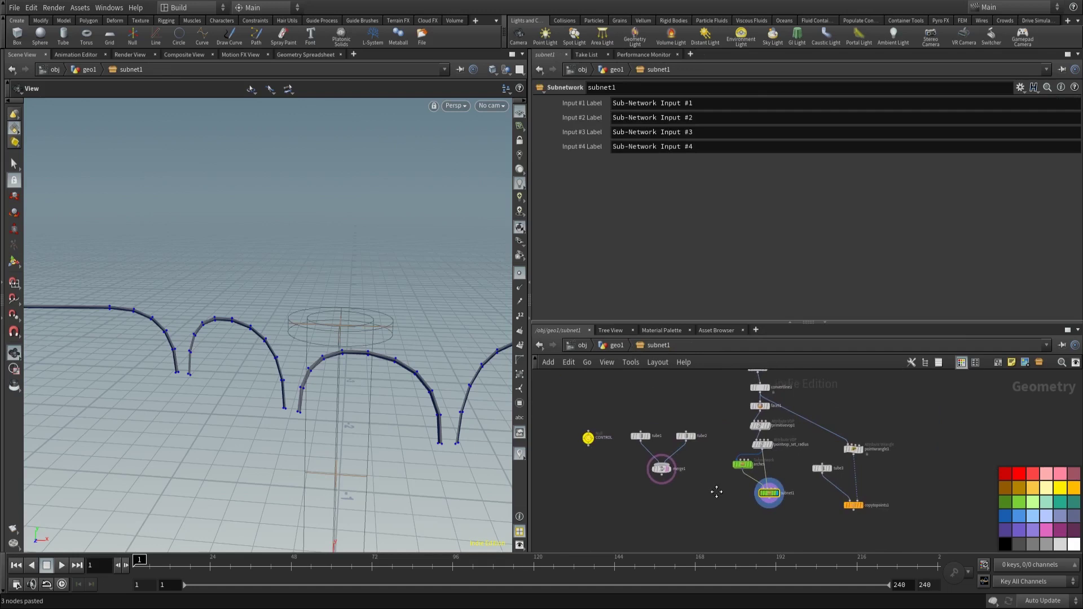
scroll(708, 466, up, 2)
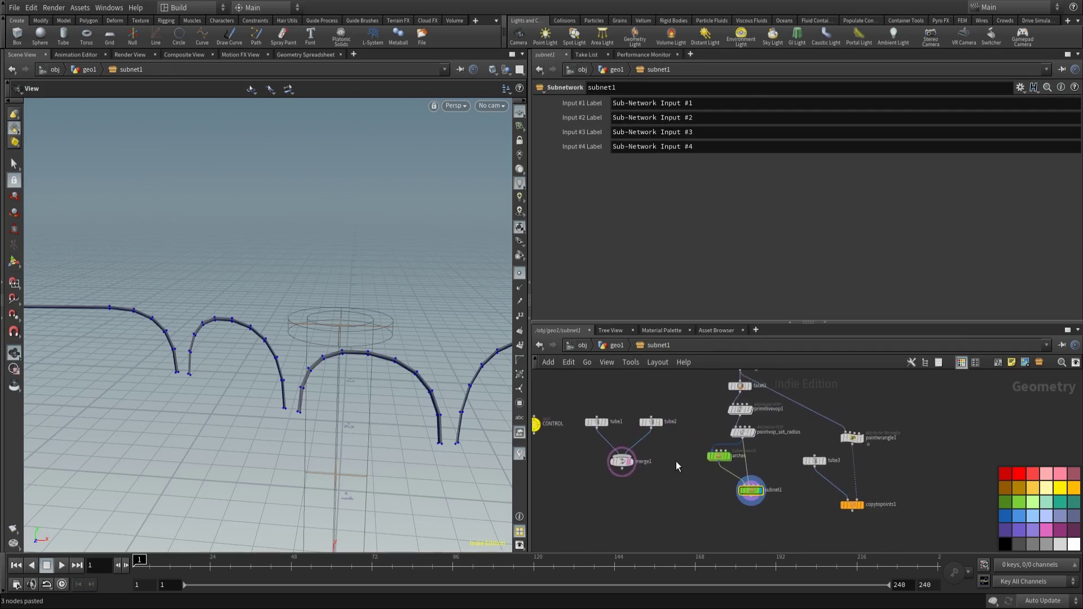
middle_drag(680, 461, 805, 478)
click(662, 440)
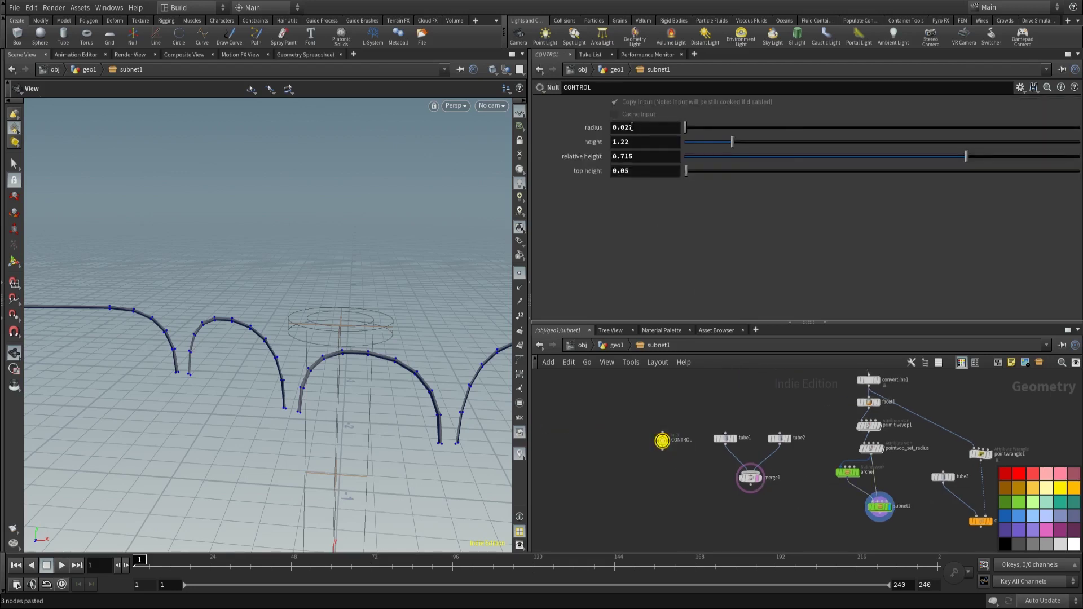
right_click(631, 127)
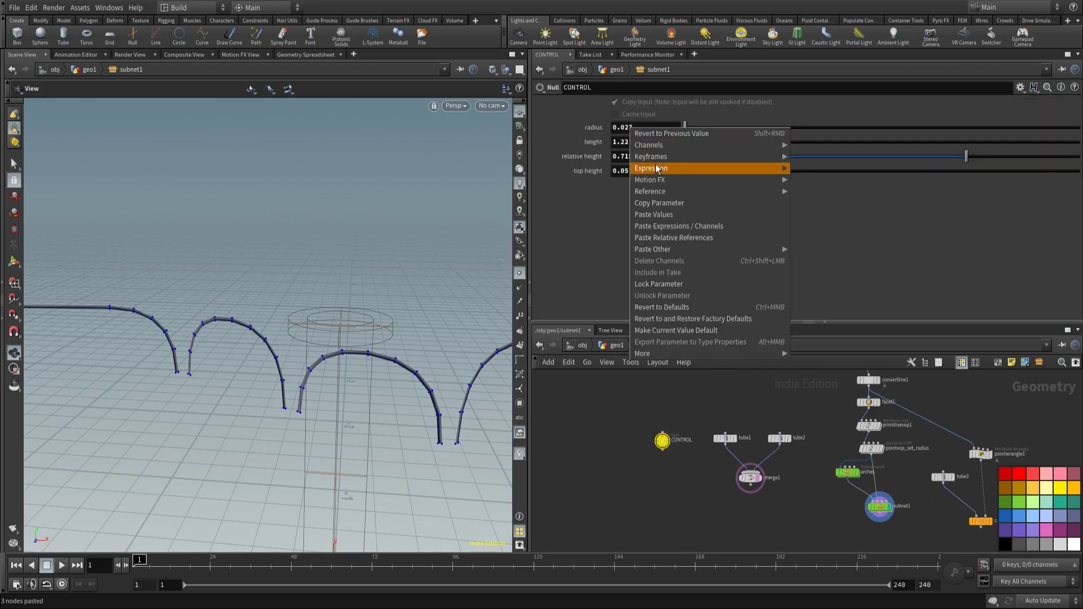
click(666, 204)
Step: Set polyextrude1's Distance to ch("../../CONTROL/radius")*.5
double_click(879, 506)
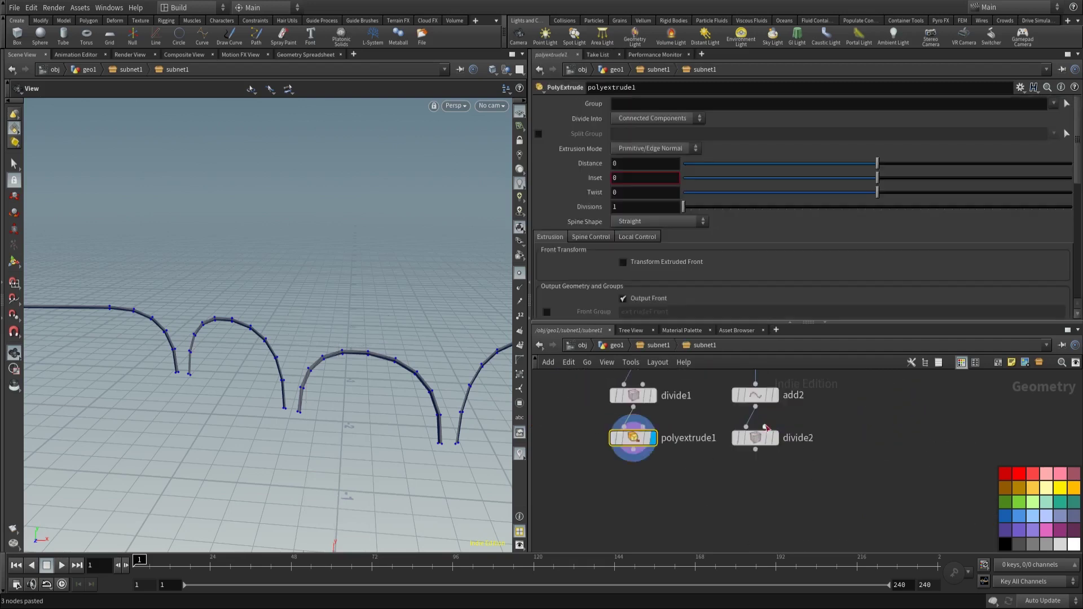
right_click(617, 163)
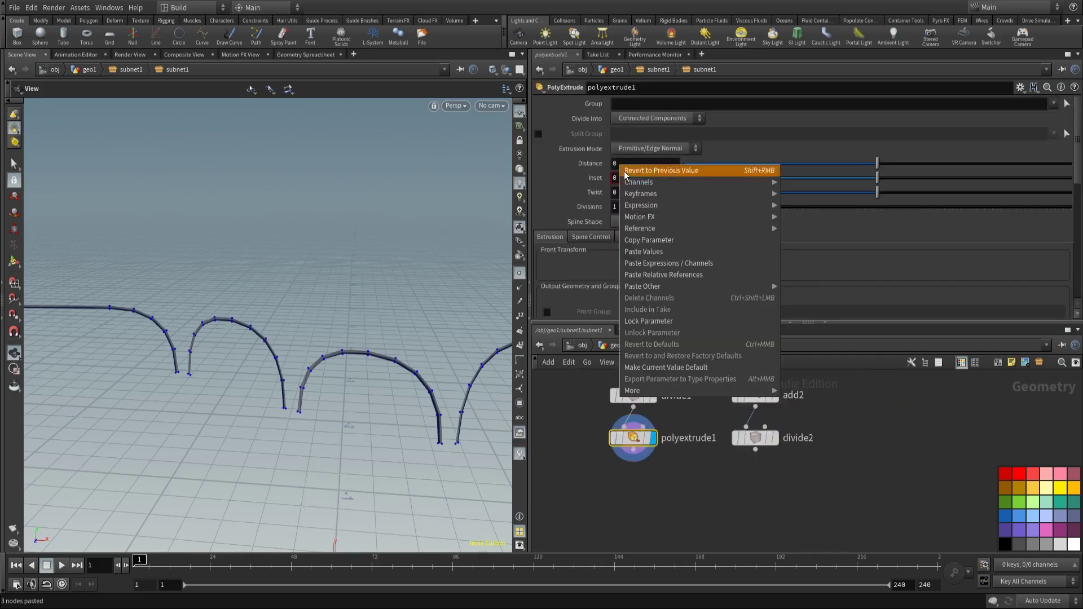
click(674, 274)
drag(377, 309, 254, 360)
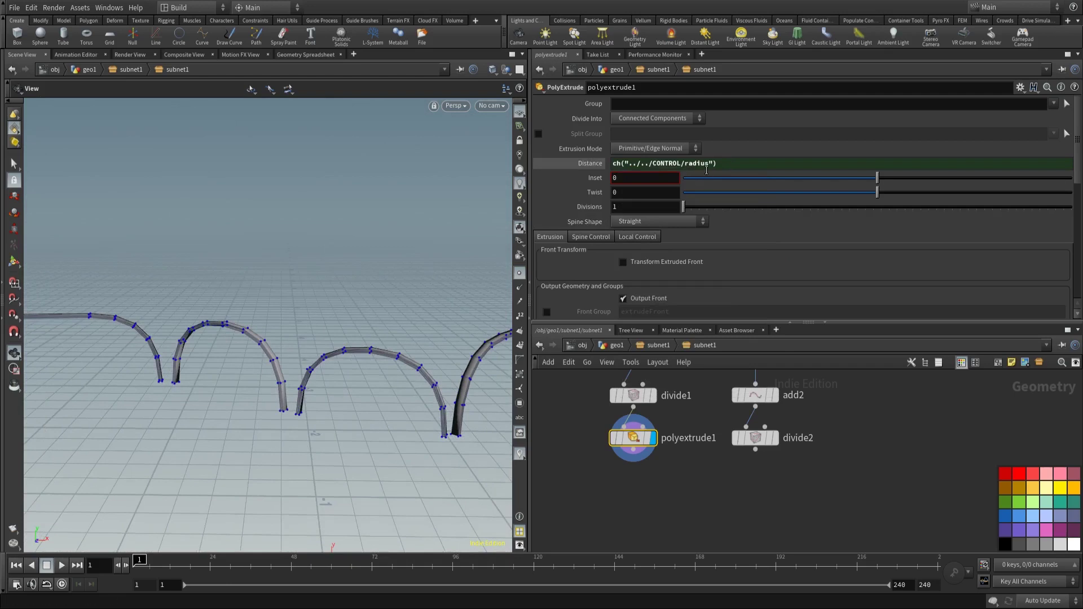
mouse_move(350, 316)
mouse_down()
mouse_move(360, 310)
mouse_move(362, 375)
mouse_move(359, 304)
mouse_move(333, 305)
mouse_move(338, 316)
mouse_up()
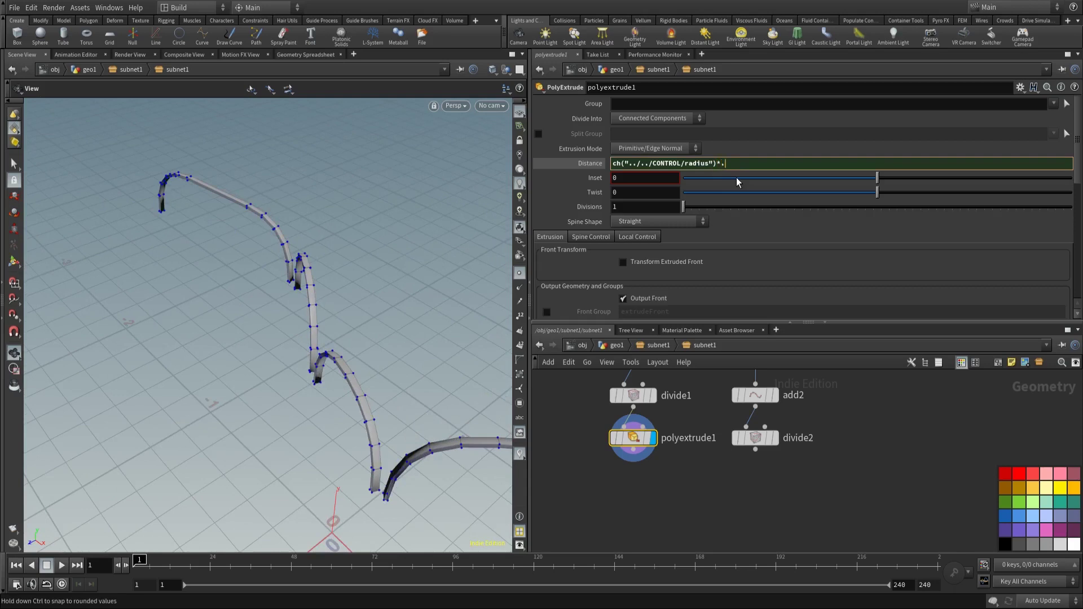
key(Return)
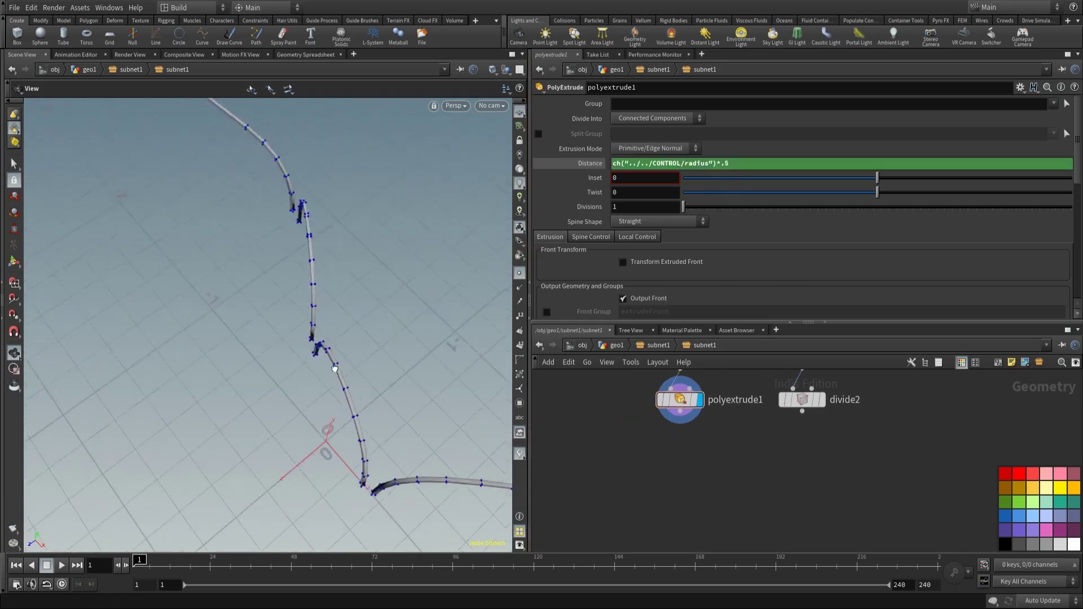
Step: Duplicate polyextrude1 as a new polyextrude2 node
click(682, 401)
key(ctrl+c)
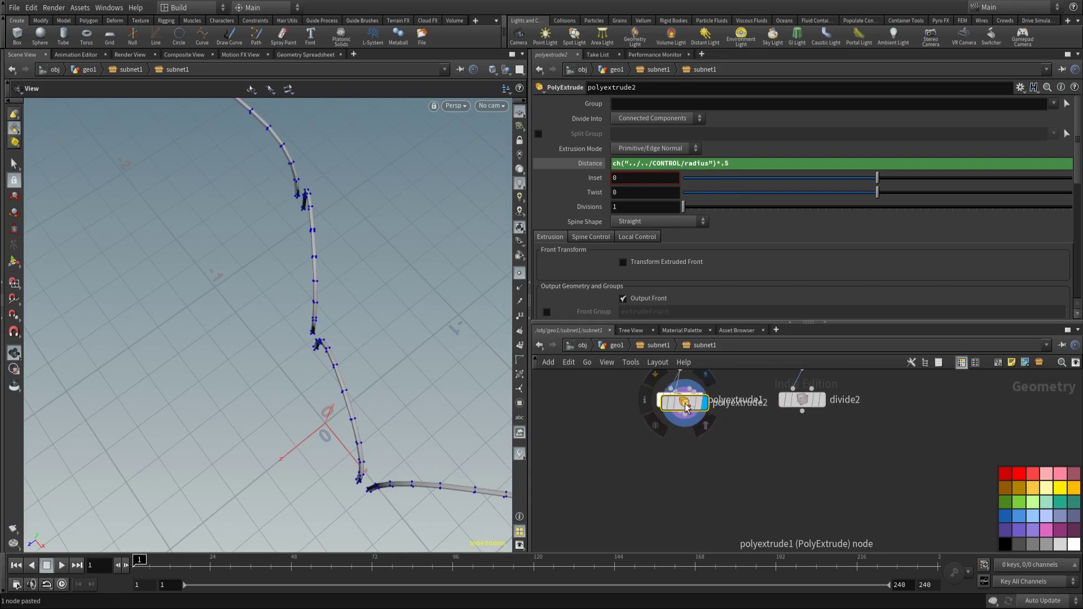
key(ctrl+v)
scroll(665, 243, down, 3)
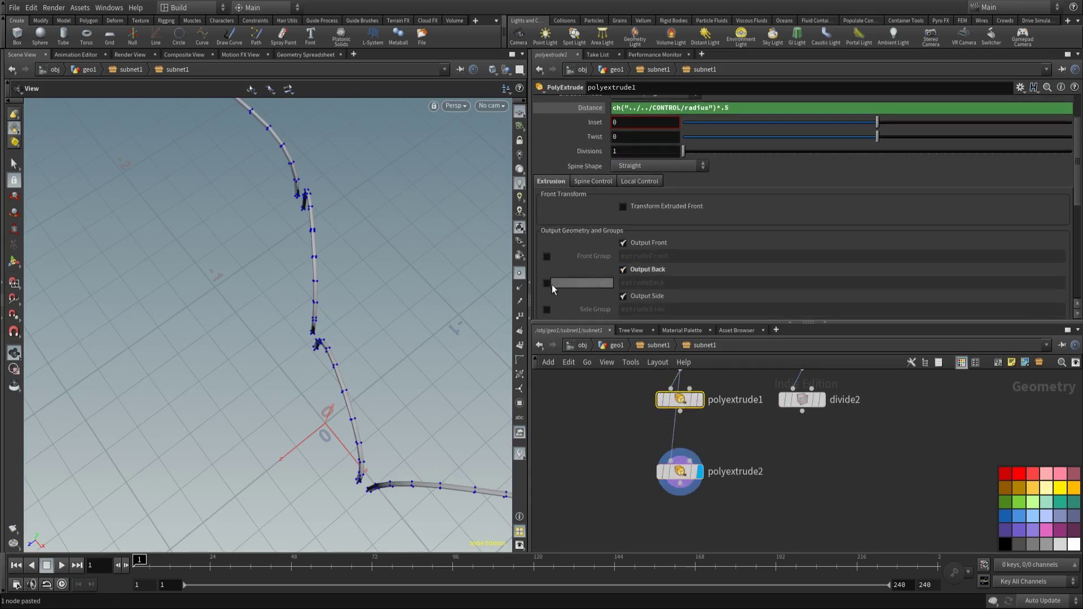
Step: Enable Back Group on polyextrude1 and restrict polyextrude2 to the extrudeBack group
click(547, 283)
click(685, 471)
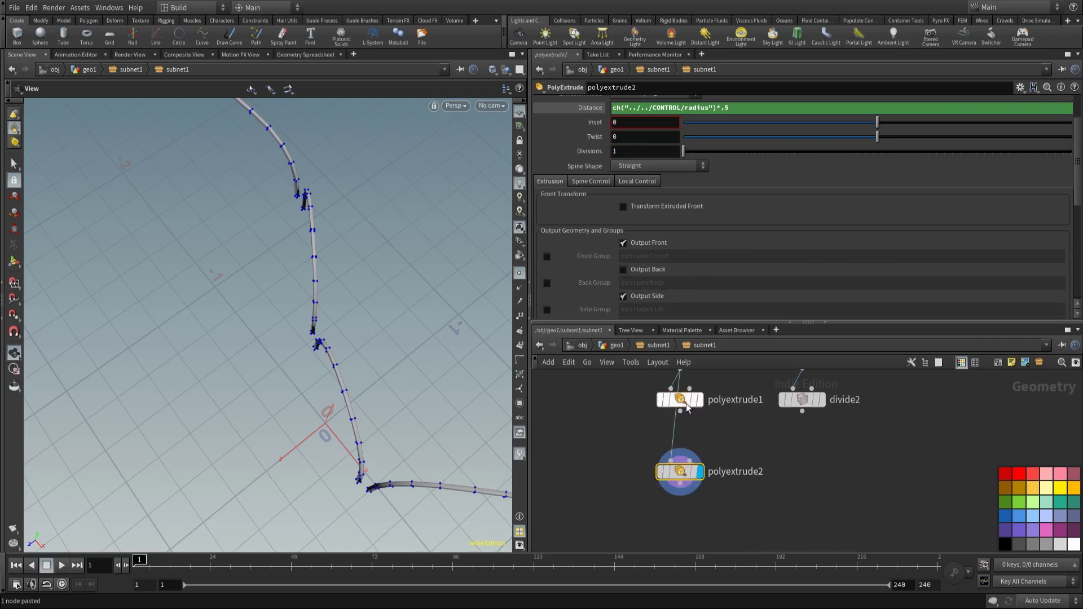
scroll(1041, 151, up, 3)
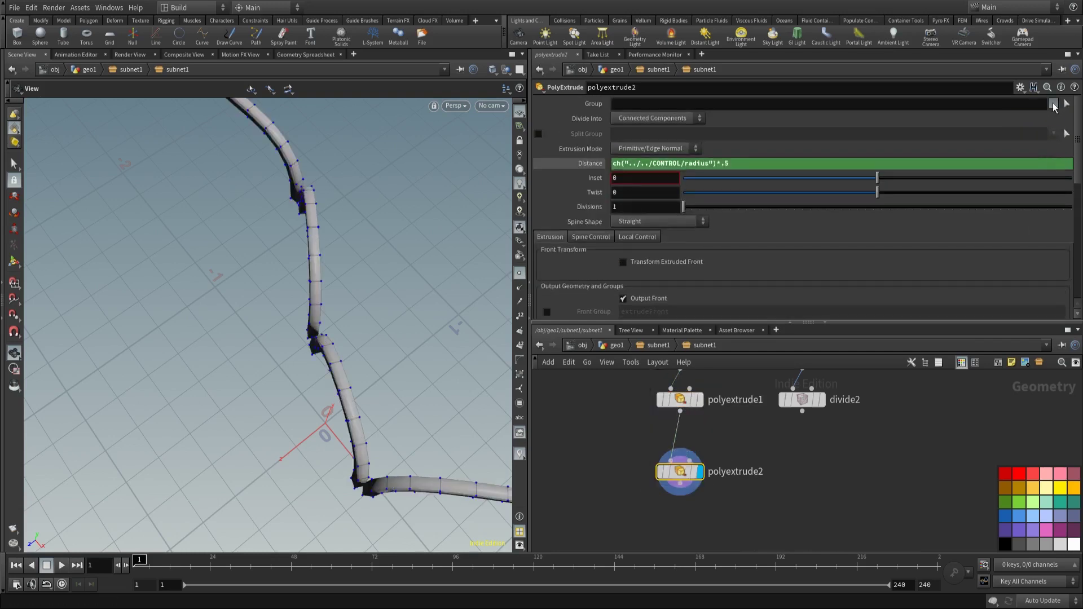
click(1053, 104)
click(1037, 124)
drag(406, 368, 353, 249)
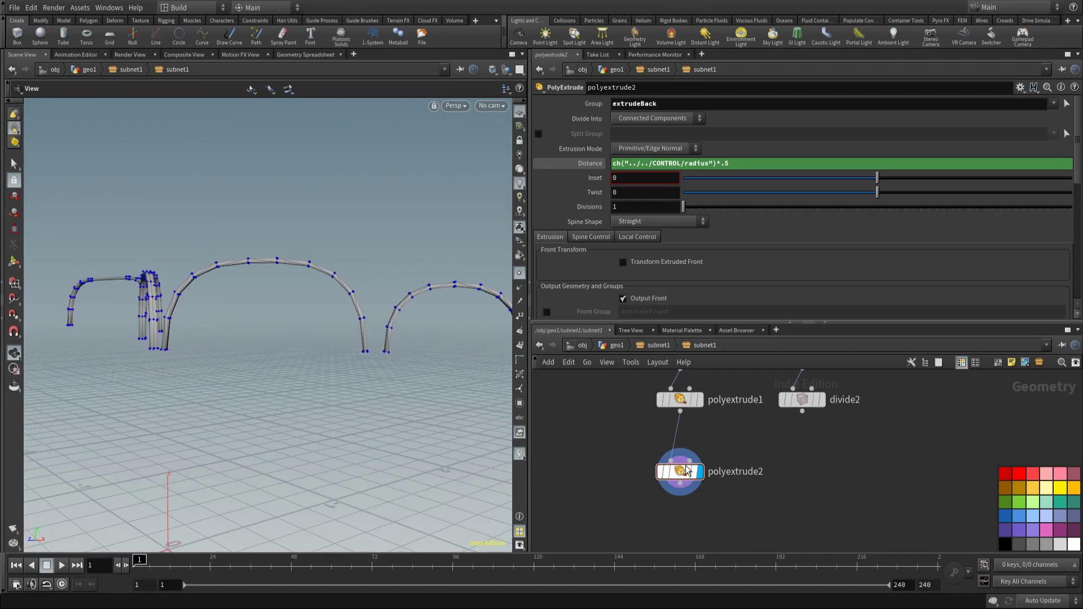
Step: Copy and paste the two extrude nodes, creating polyextrude4, and arrange them beside the originals
middle_drag(668, 504, 666, 550)
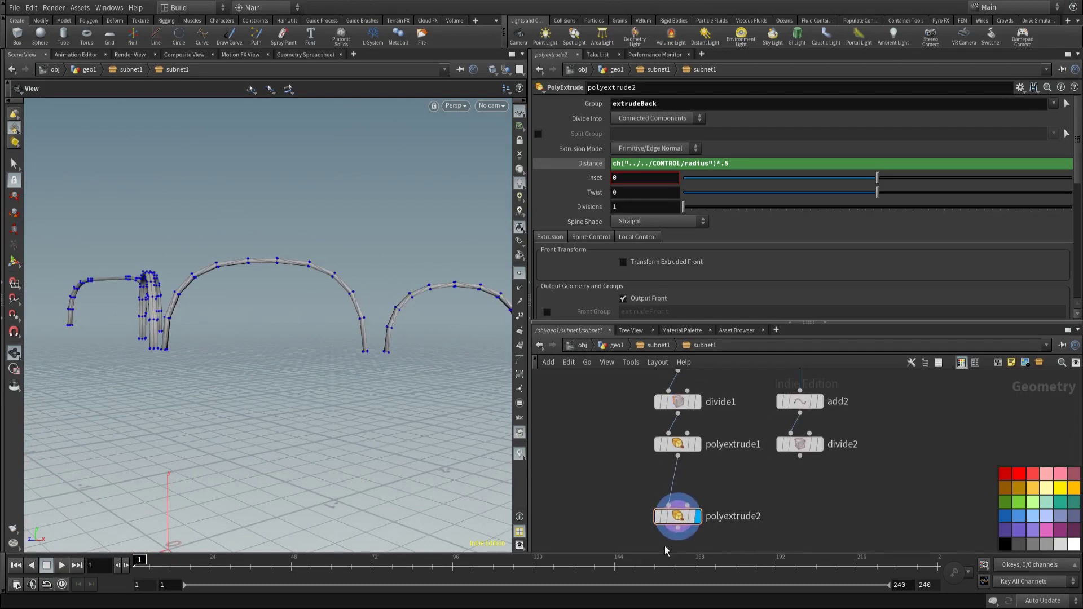
shift+click(678, 444)
key(ctrl+c)
key(ctrl+v)
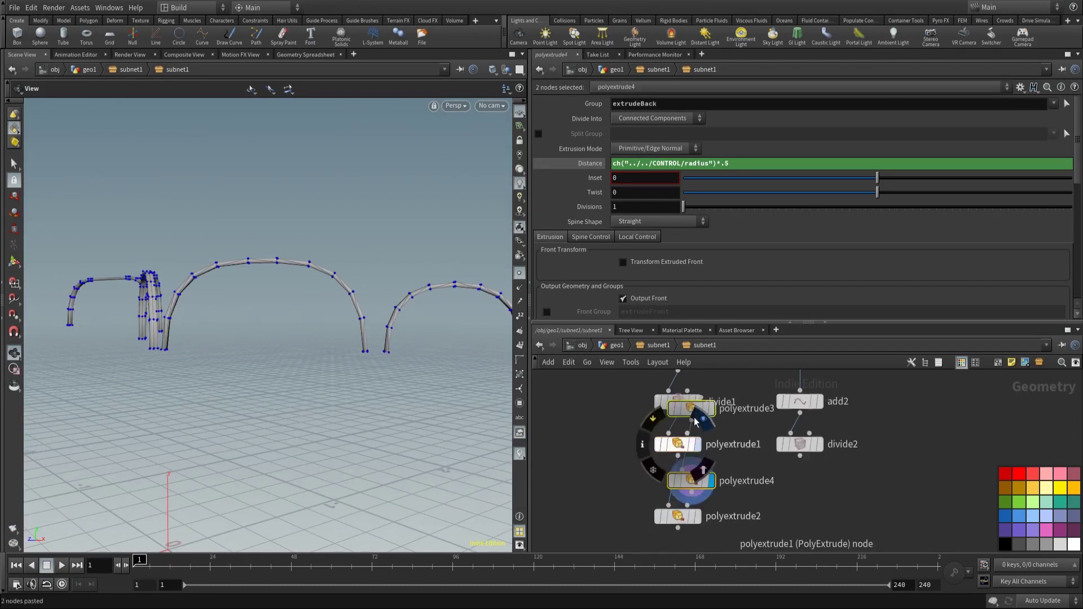
drag(696, 422, 771, 497)
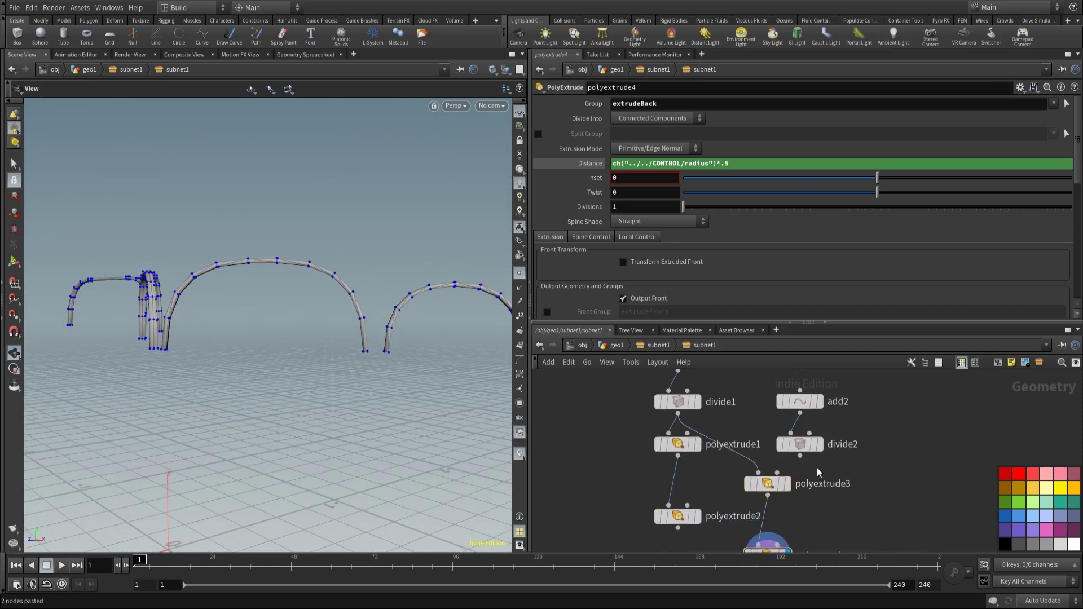
middle_drag(819, 472, 819, 408)
drag(361, 316, 268, 310)
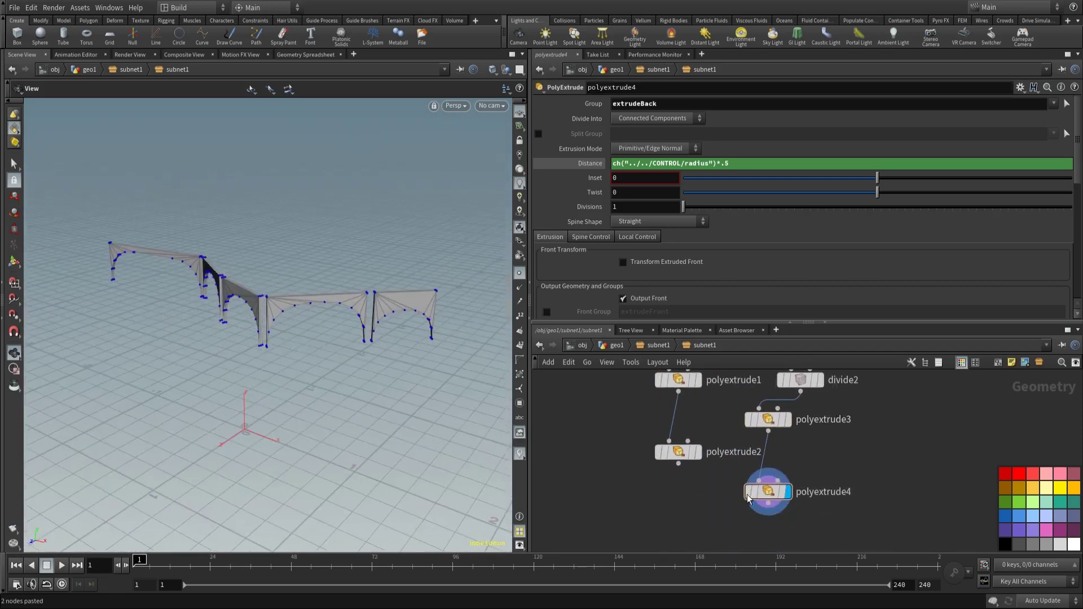
drag(748, 498, 748, 472)
Step: Add merge3 combining polyextrude2 and polyextrude4
key(Tab)
click(685, 502)
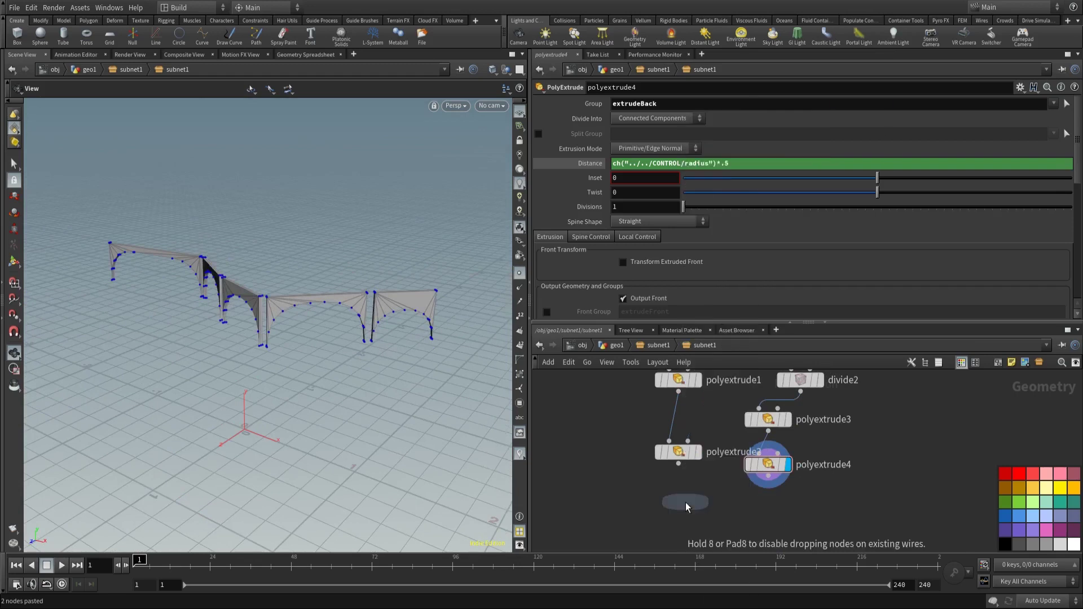
click(627, 493)
middle_drag(648, 497, 654, 471)
drag(683, 438, 662, 455)
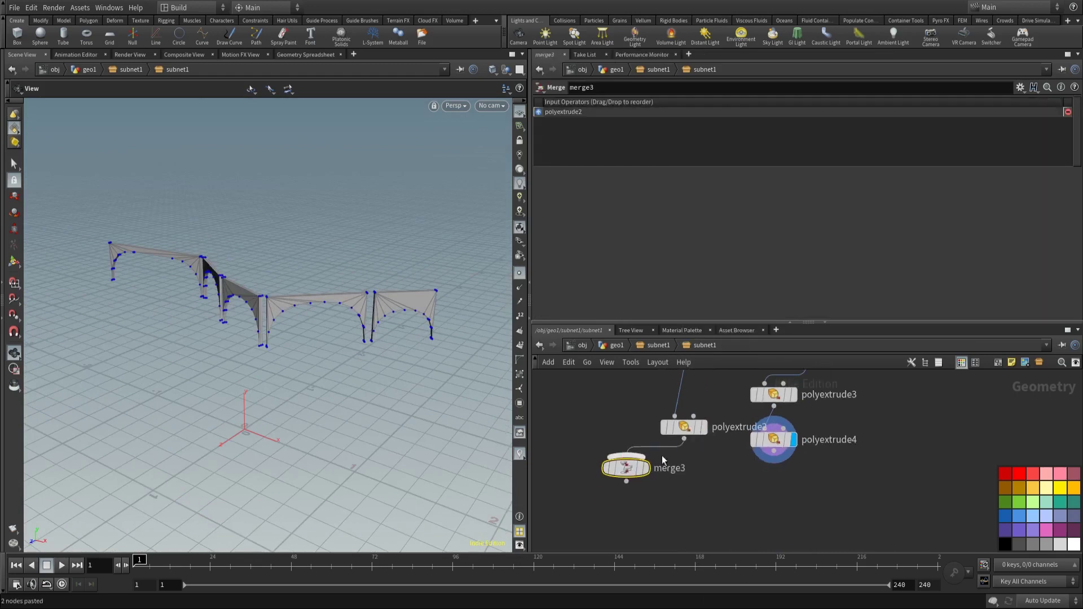
drag(773, 451, 750, 490)
Step: Add an output1 node fed by merge3, then return to the parent network
key(Tab)
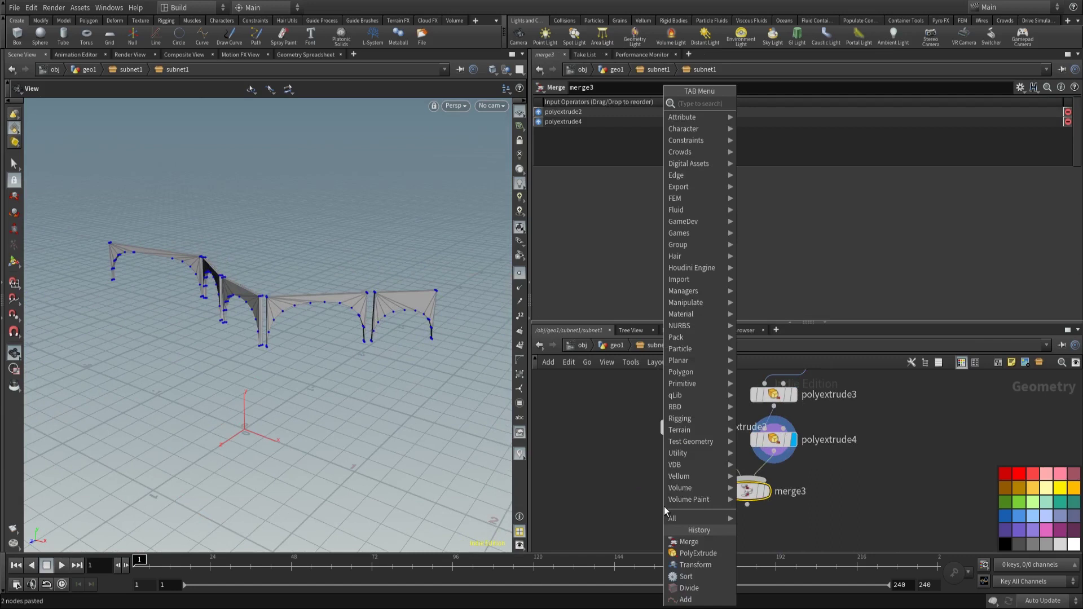
text(out)
key(Return)
middle_drag(664, 506, 665, 448)
click(701, 485)
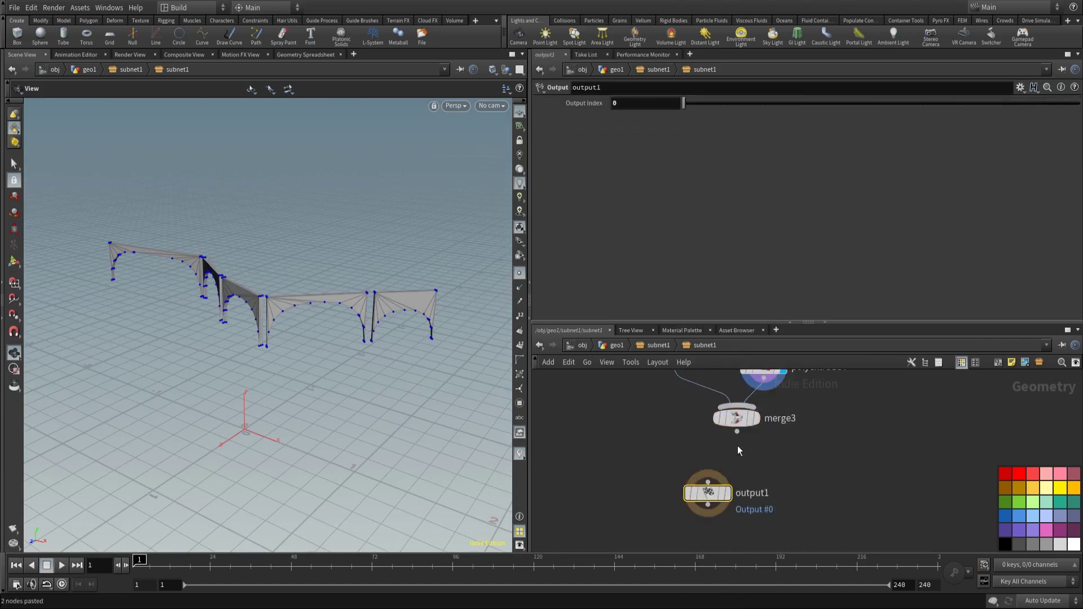
click(736, 432)
click(707, 476)
drag(708, 493, 721, 471)
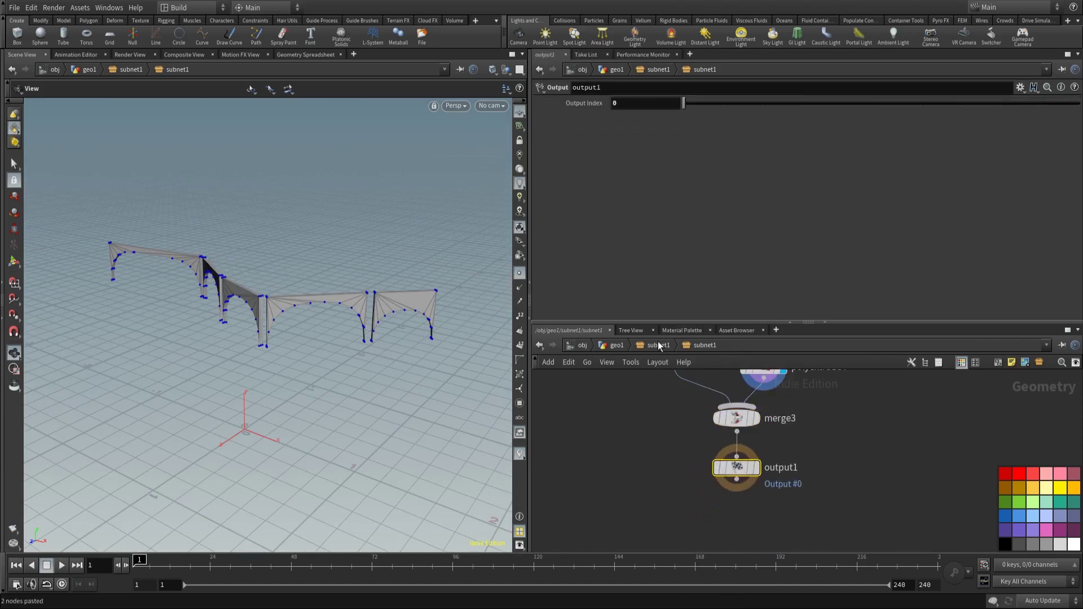
click(659, 346)
scroll(699, 479, down, 2)
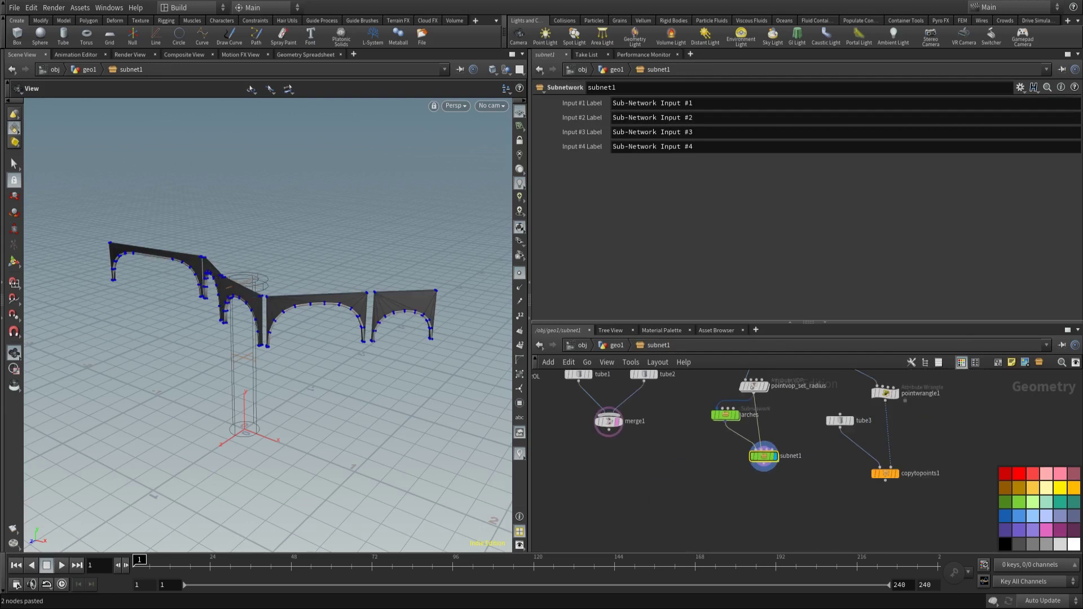
Step: Add a new subnetwork named topparts
click(774, 415)
middle_drag(643, 447, 761, 488)
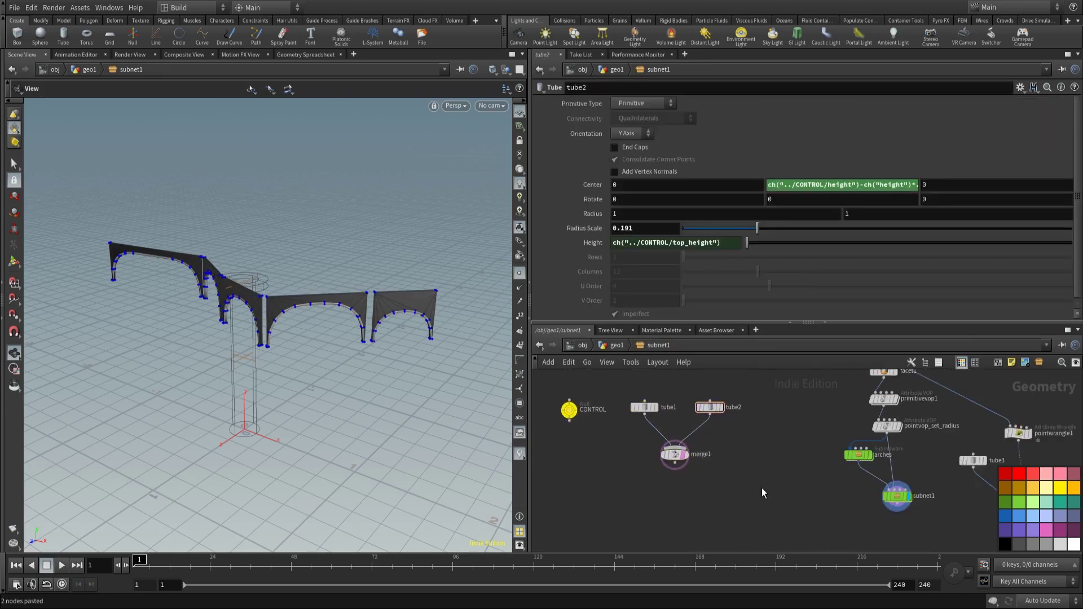
key(Tab)
key(Escape)
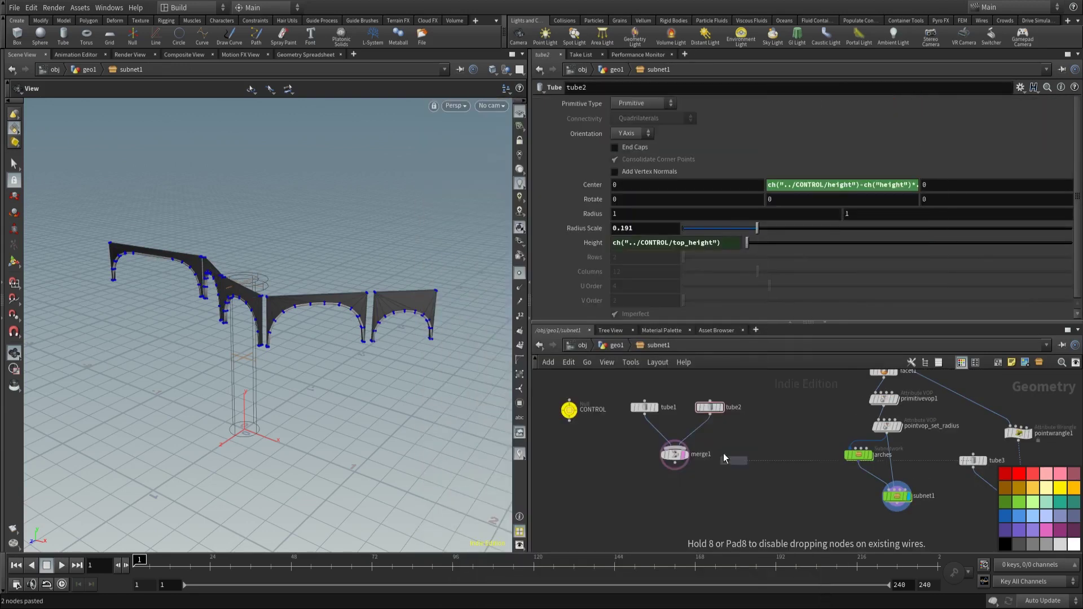
click(755, 479)
text(topparts)
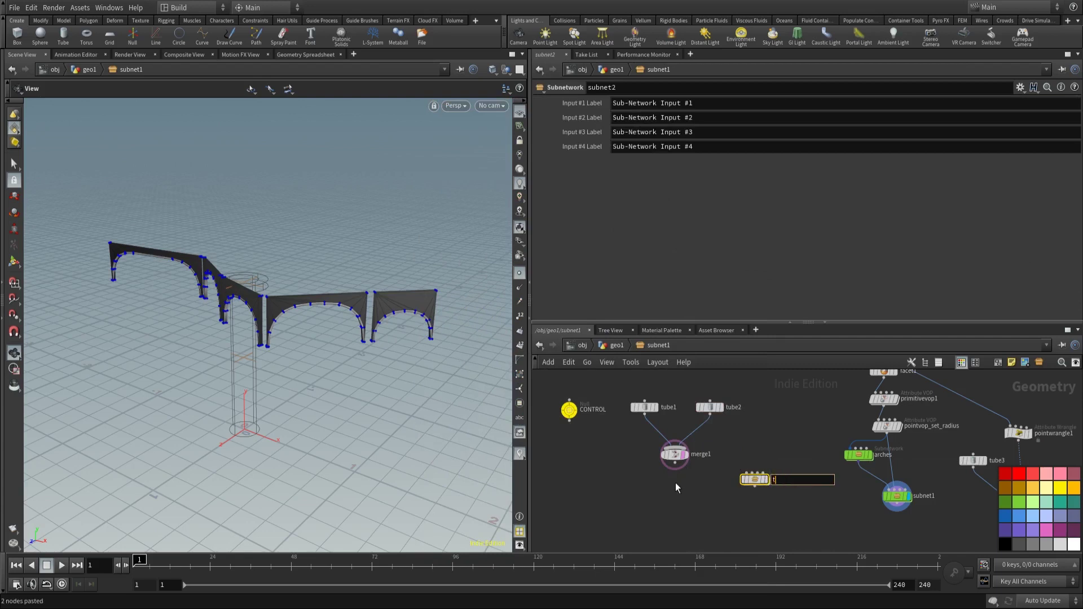
key(Return)
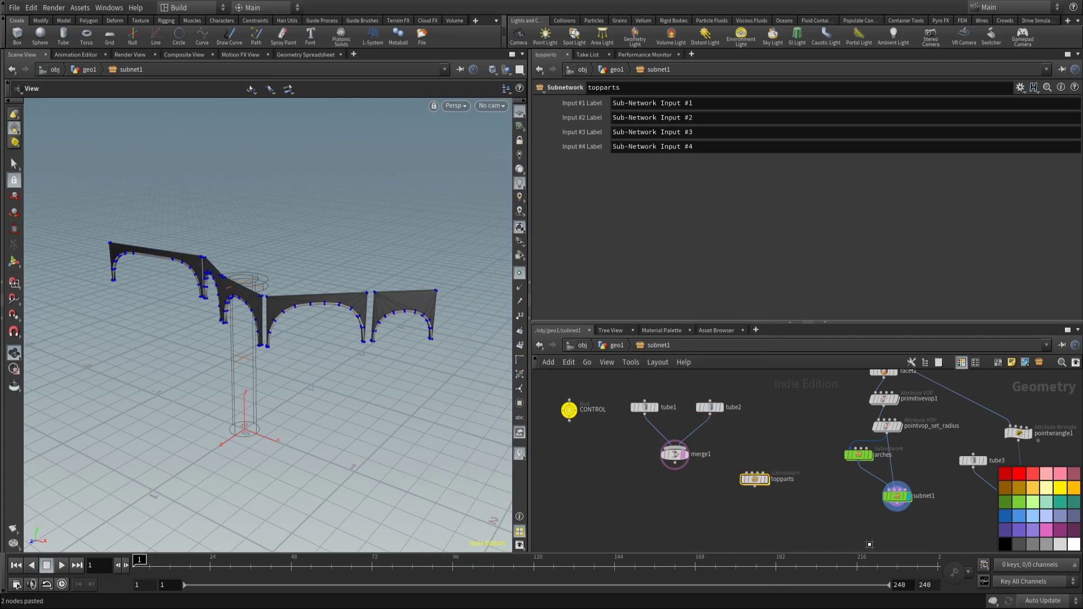
Step: Rename subnet1 to middleparts and colour the topparts node green
double_click(924, 495)
text(middleparts)
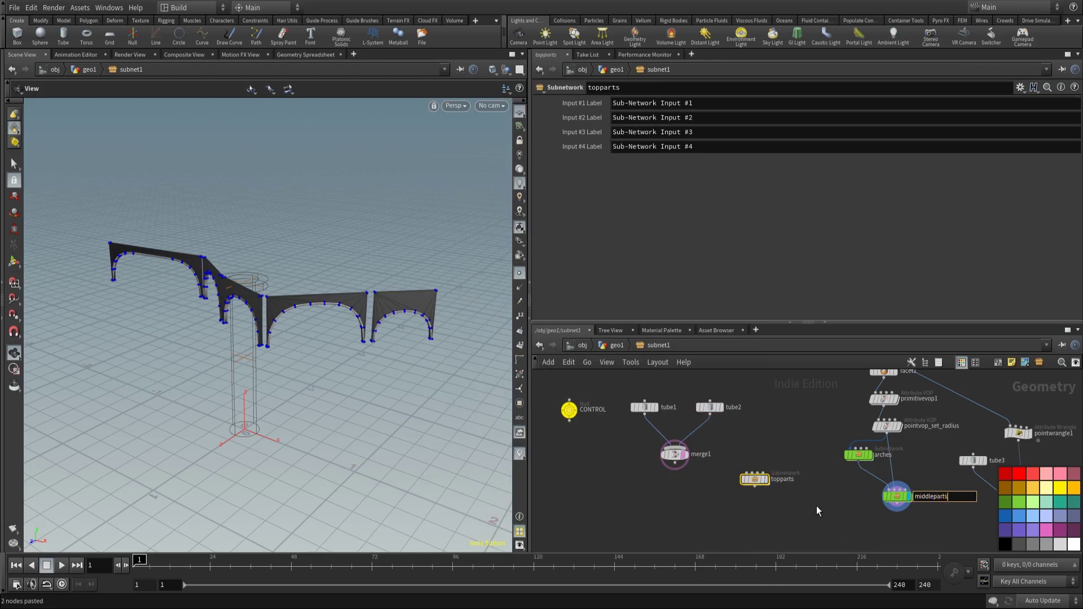
click(817, 506)
drag(758, 499, 758, 499)
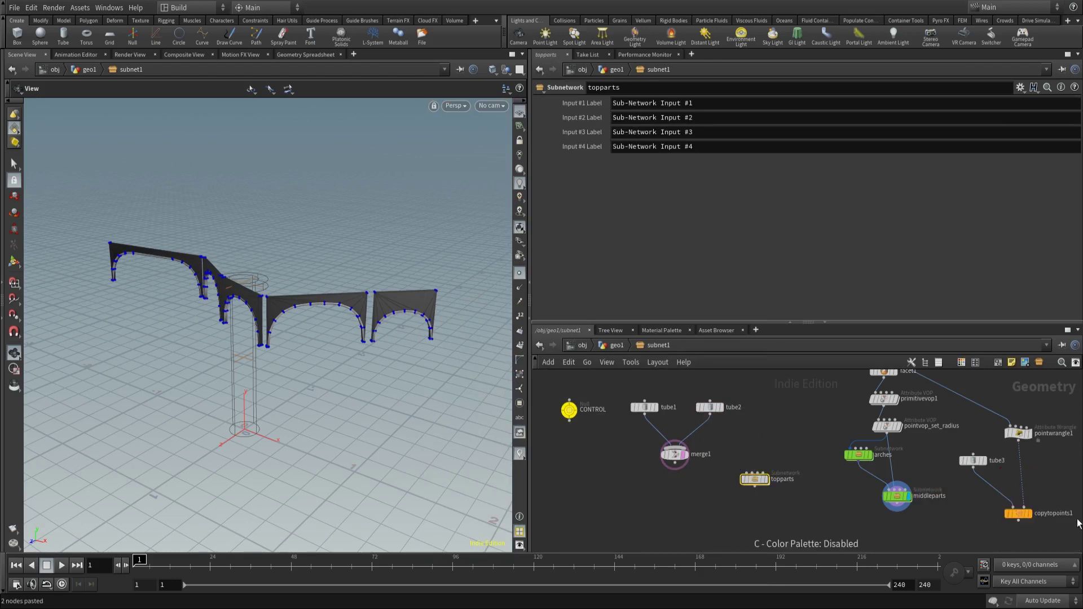
click(1024, 506)
Step: Wire primitivevop1 into topparts' first input
middle_drag(819, 507, 742, 465)
scroll(728, 466, up, 2)
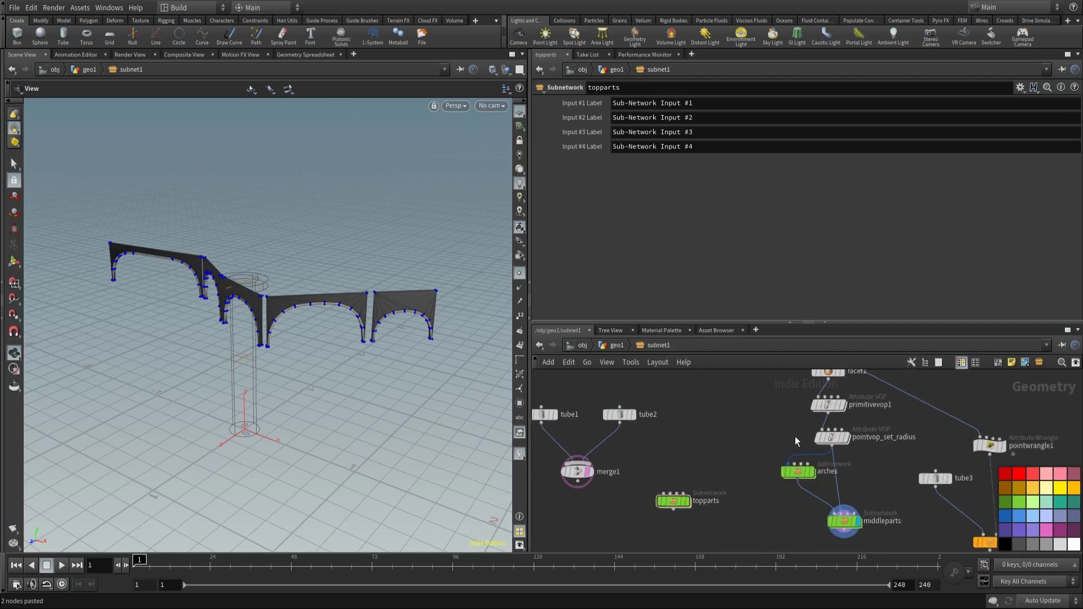
click(827, 413)
middle_drag(658, 470, 694, 452)
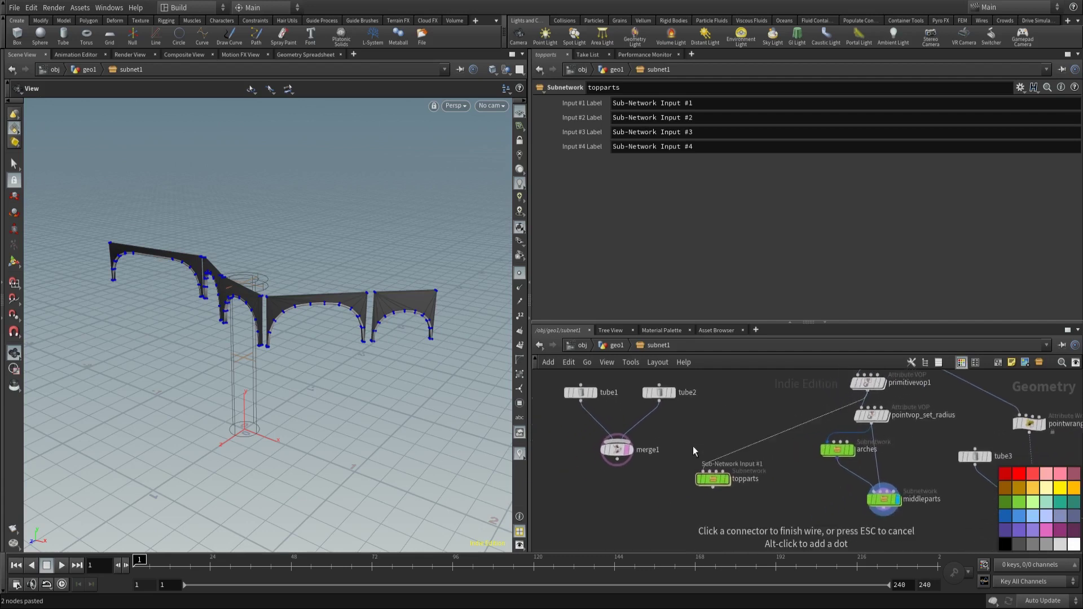
scroll(693, 451, up, 2)
click(704, 479)
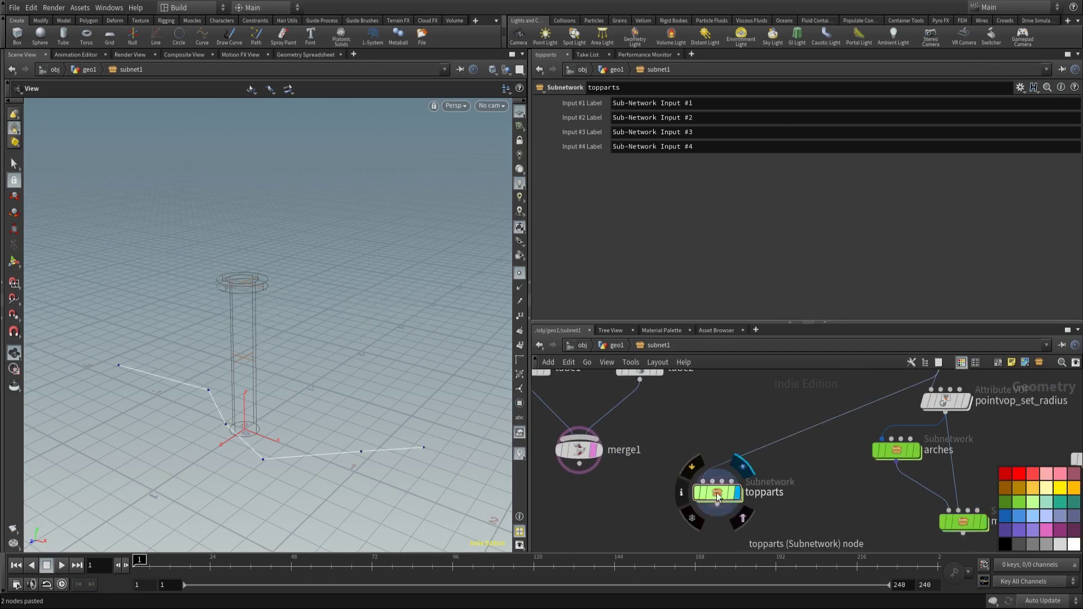
drag(718, 497, 720, 471)
Step: Inside topparts, add sweep1 fed by Sub-Network Input #1
double_click(720, 468)
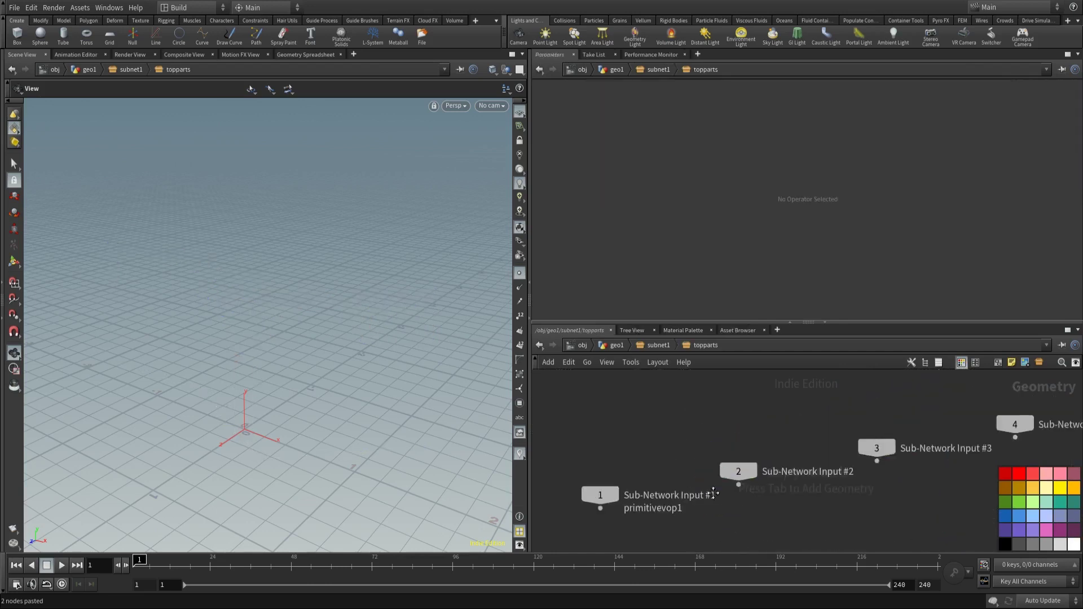
key(l)
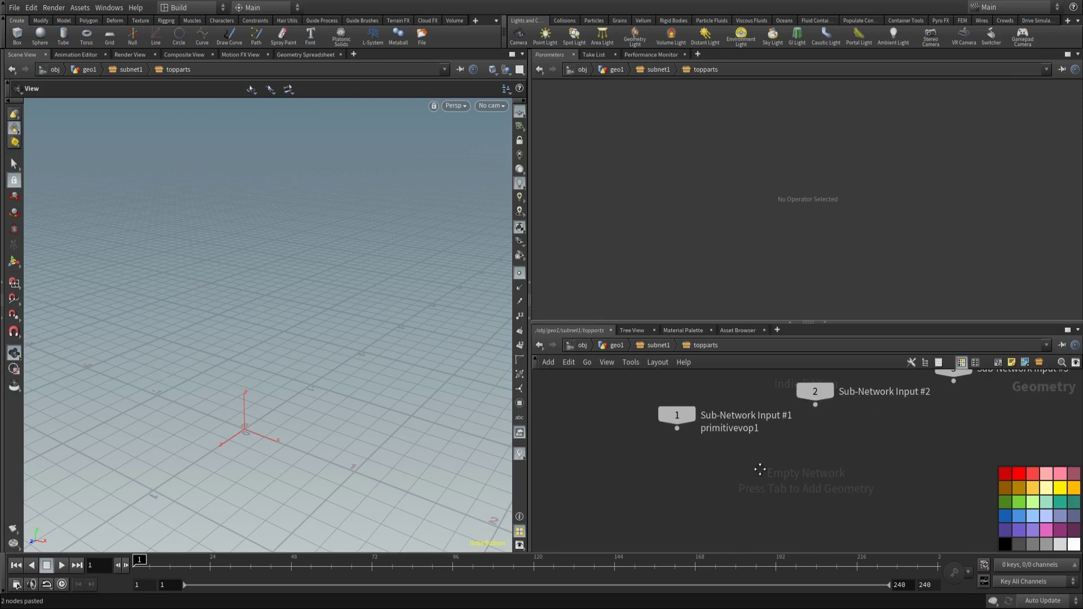
key(Tab)
text(swee)
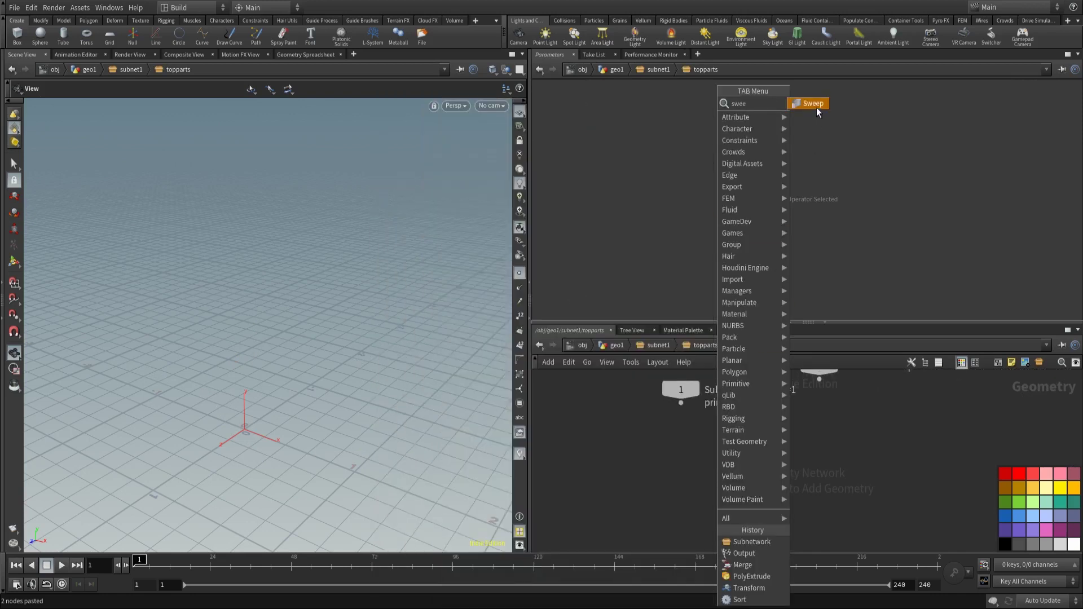
click(812, 104)
click(625, 485)
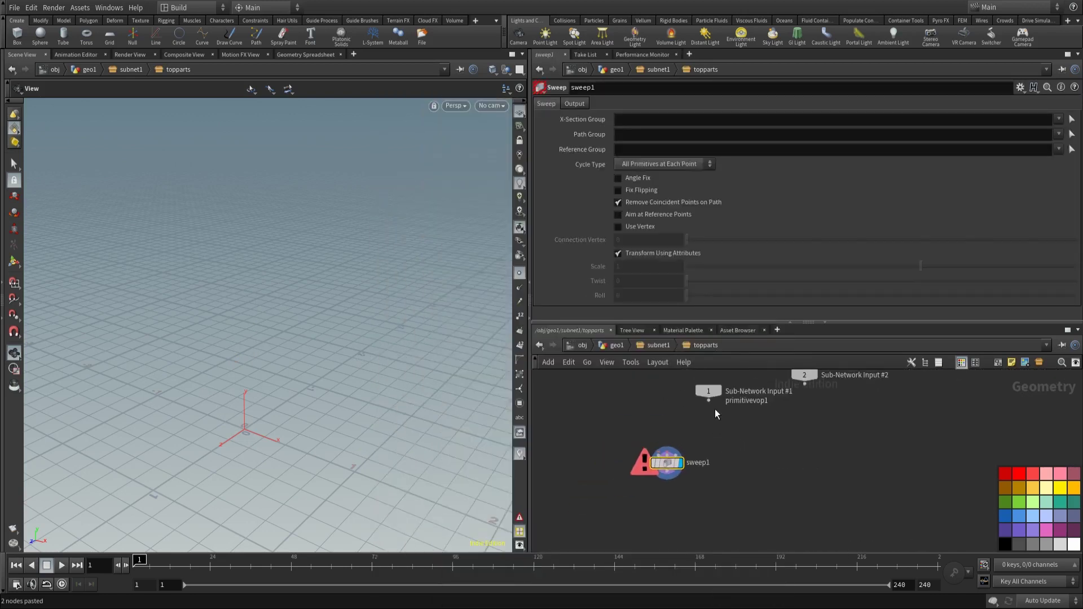
click(709, 401)
click(662, 453)
Step: Add a line1 node and wire it into sweep1
key(Tab)
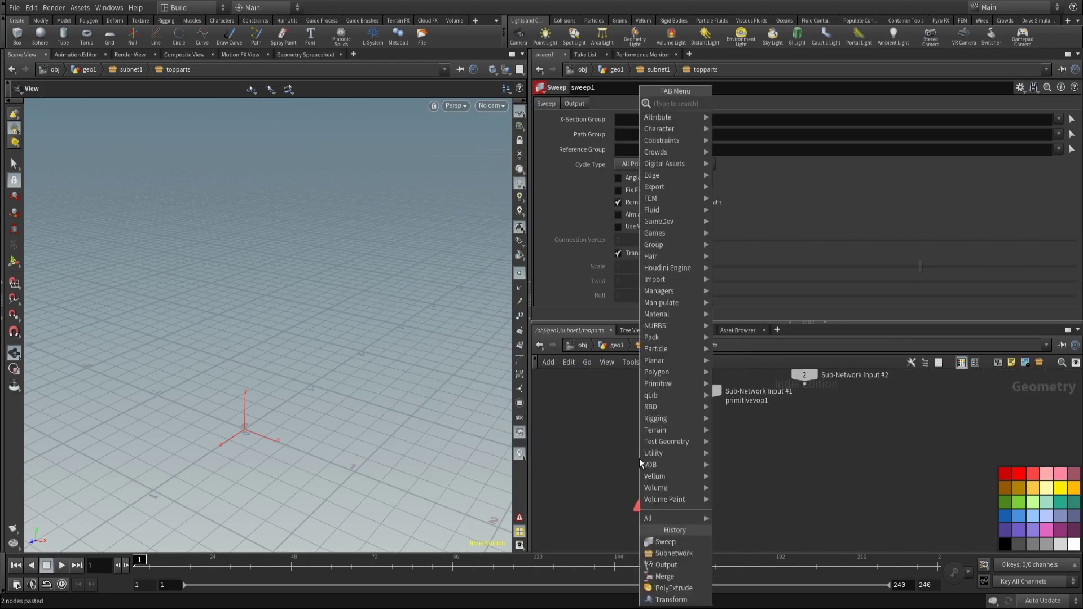
click(639, 457)
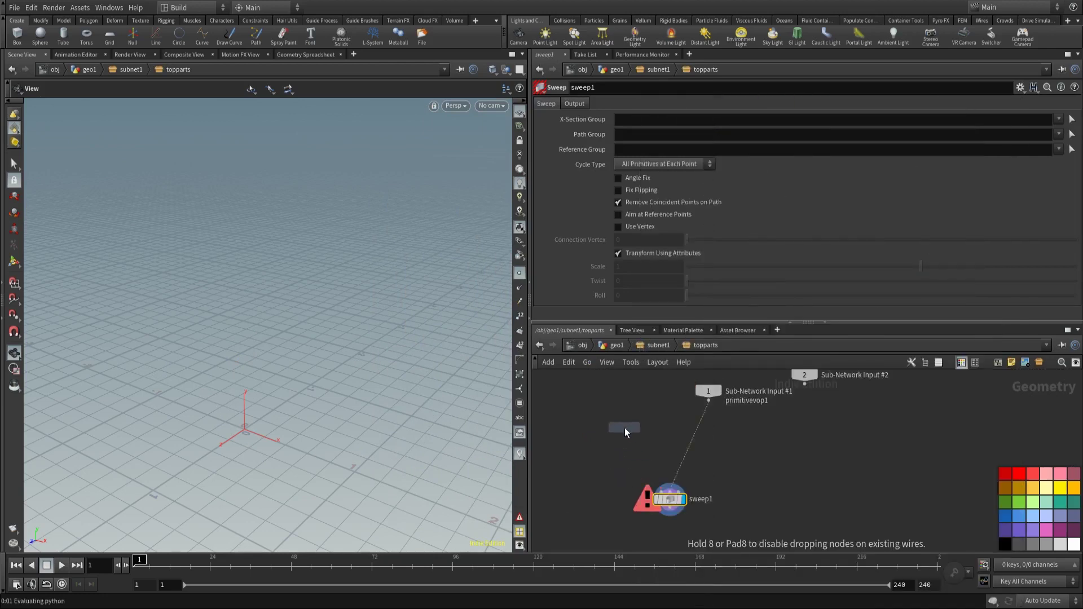
click(624, 428)
click(624, 436)
click(656, 487)
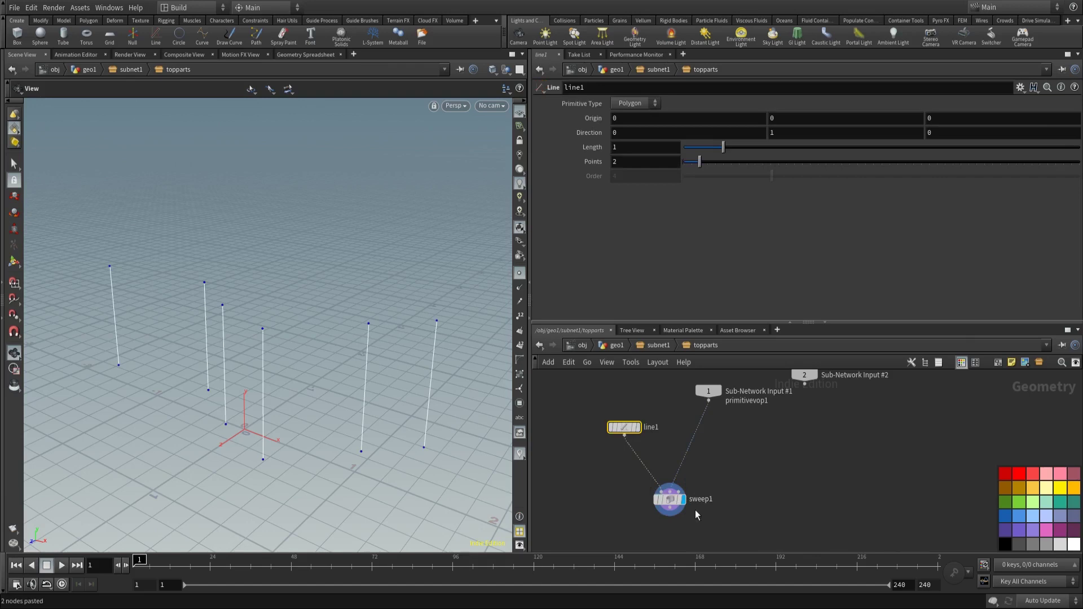
Step: Link line1's Origin to the dist value times -0.5, point it along X, and set length 0.3
mouse_move(675, 505)
middle_drag(623, 485, 630, 477)
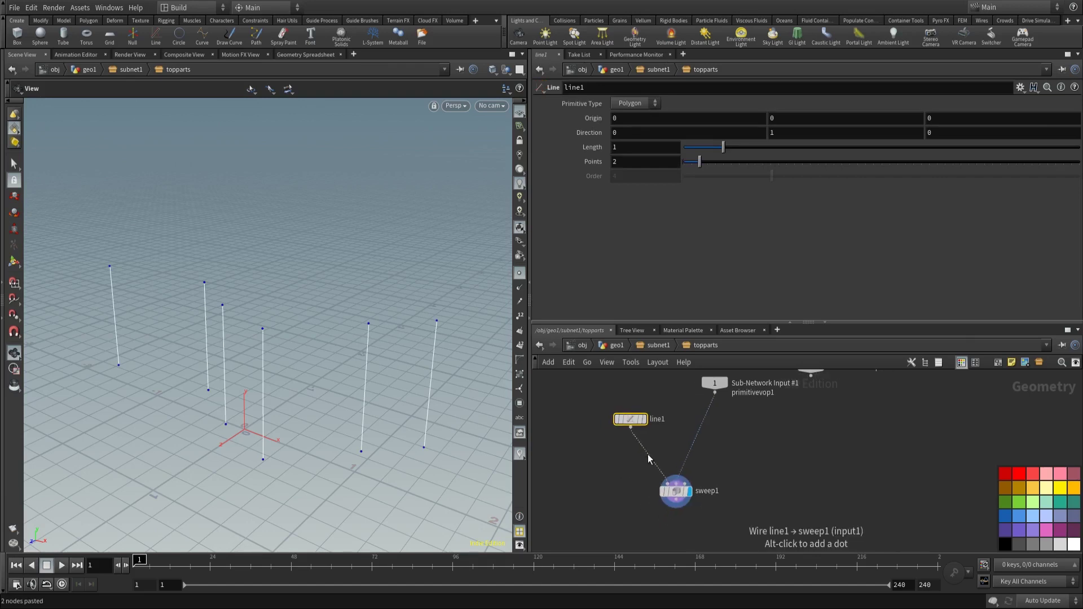
scroll(658, 461, up, 2)
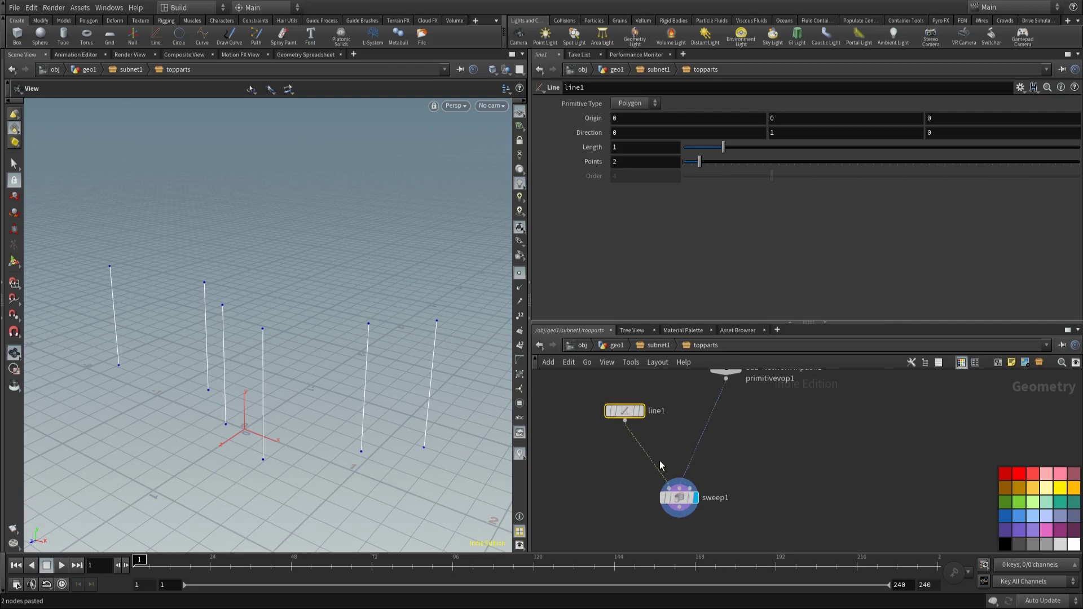
right_click(641, 145)
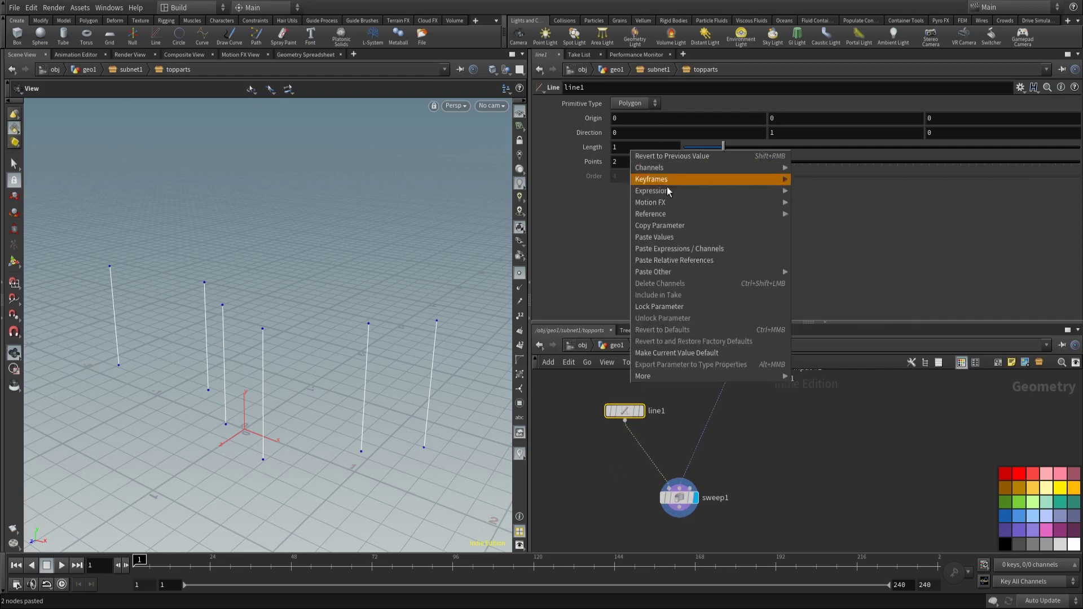
click(646, 155)
right_click(645, 154)
click(680, 227)
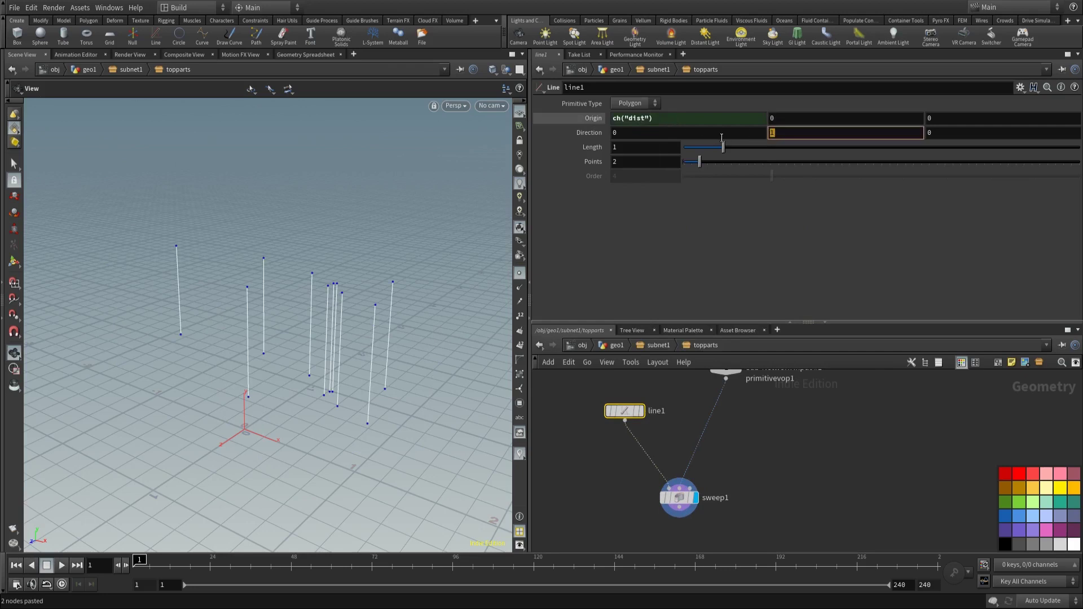
click(667, 132)
text(1)
key(Return)
click(662, 119)
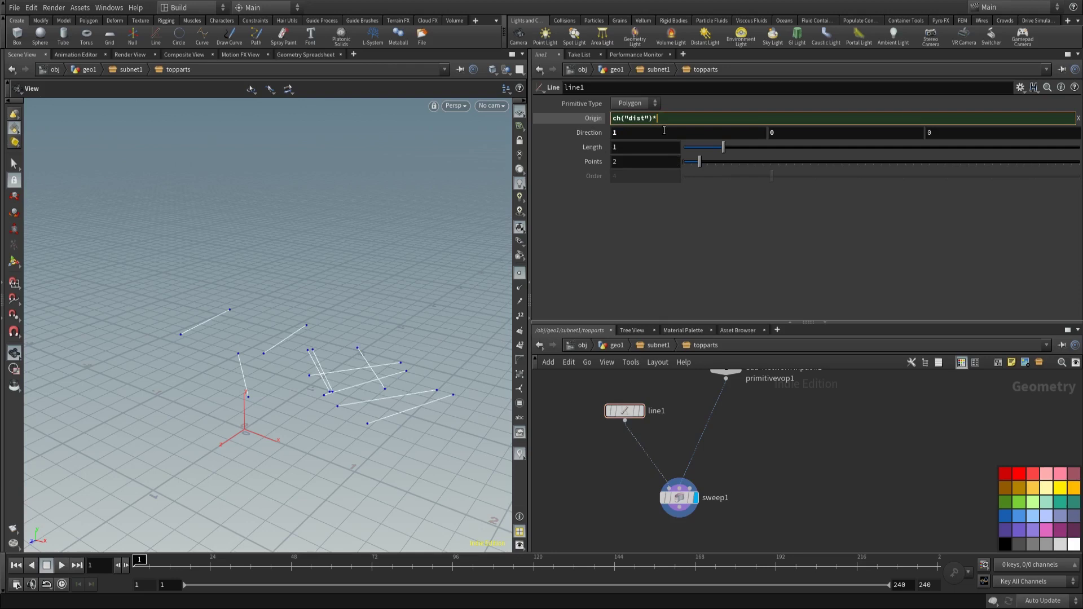
text(*-.5)
key(Return)
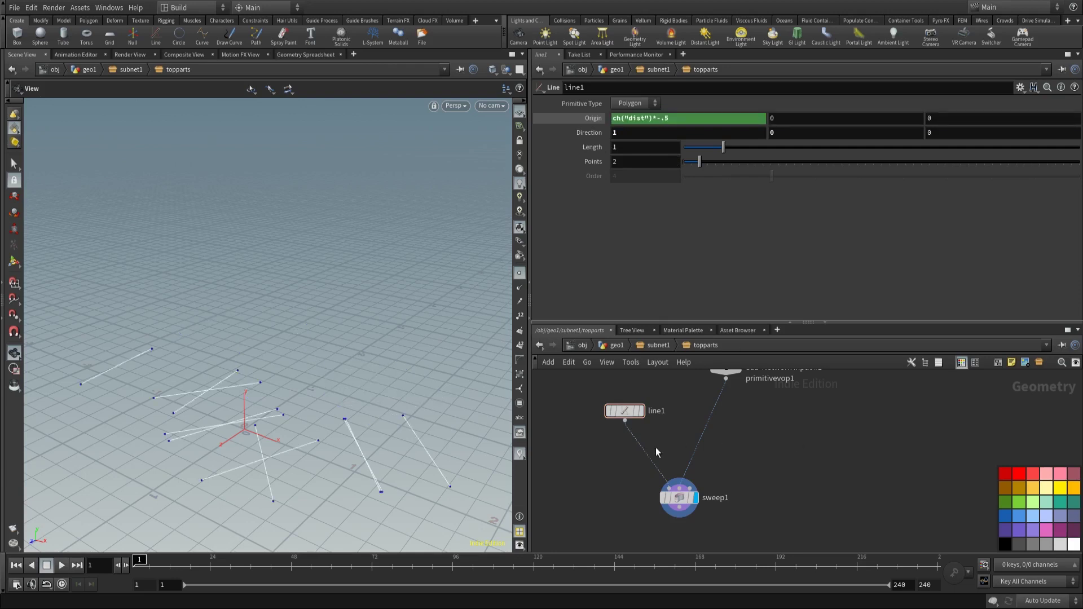
drag(724, 149, 695, 177)
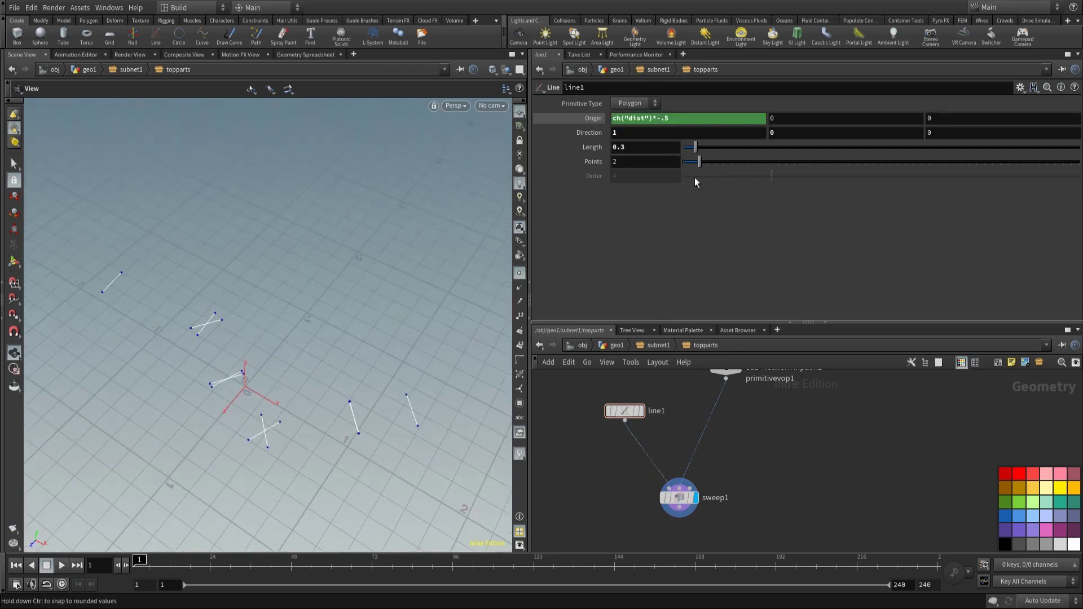
Step: Copy CONTROL's radius and paste it as a relative reference into line1's Length
click(656, 345)
click(657, 463)
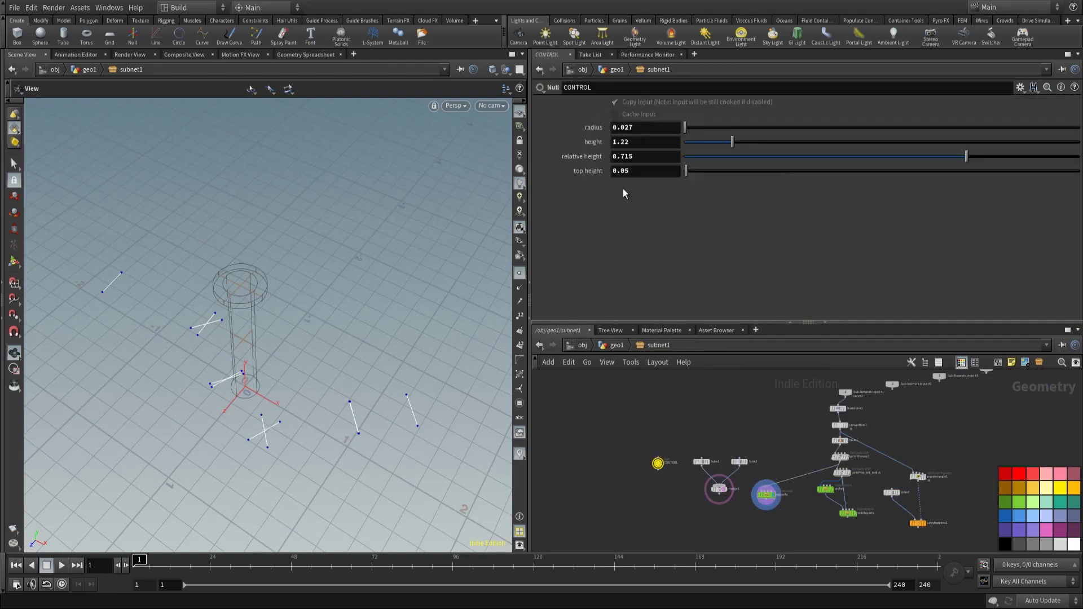
right_click(630, 127)
click(654, 195)
scroll(734, 473, up, 3)
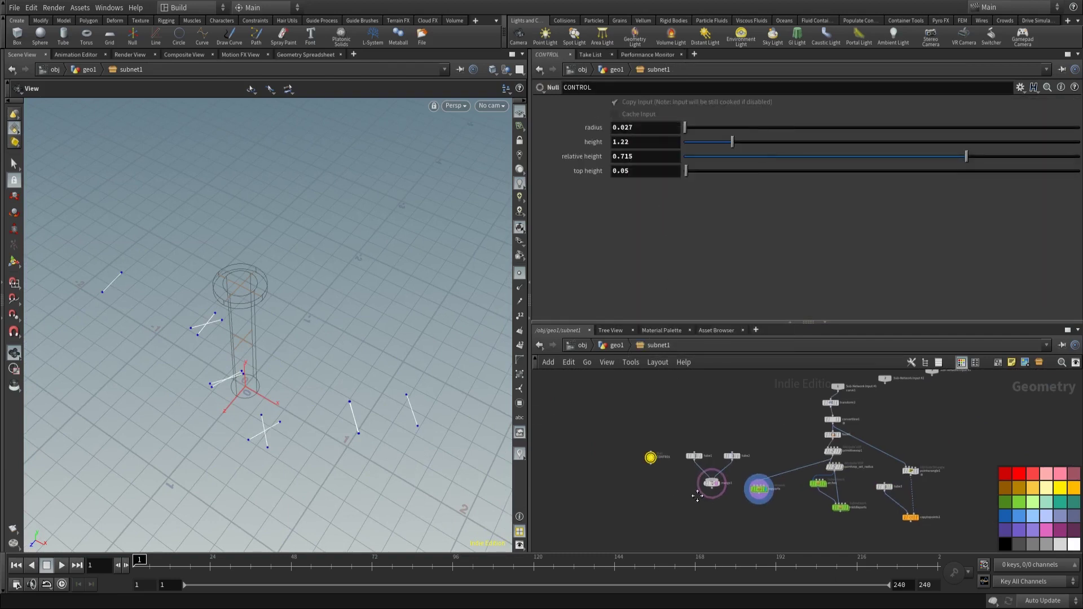
double_click(733, 472)
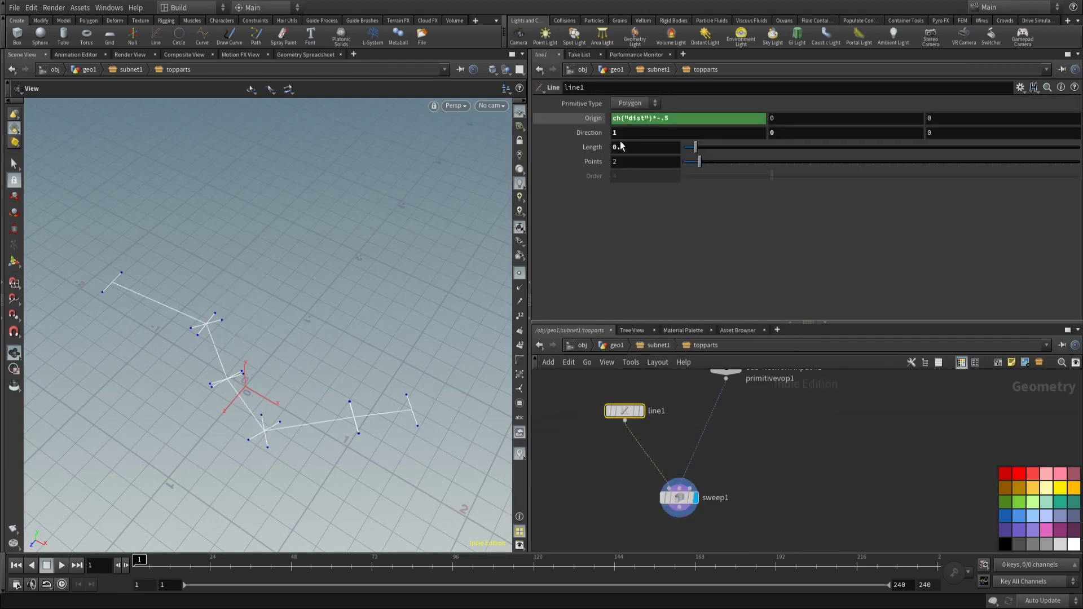
right_click(641, 147)
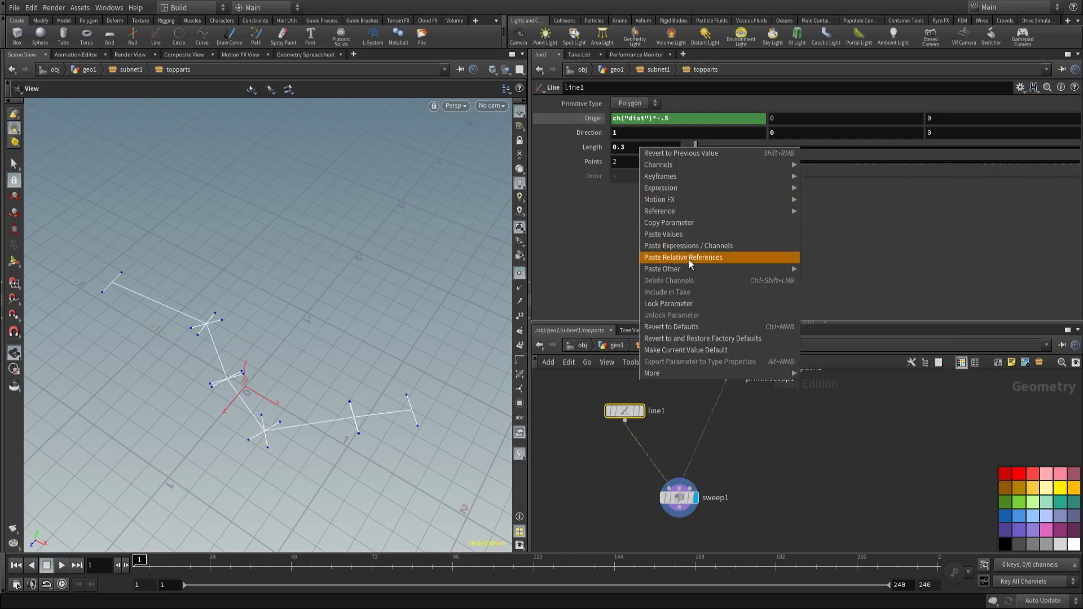
click(688, 257)
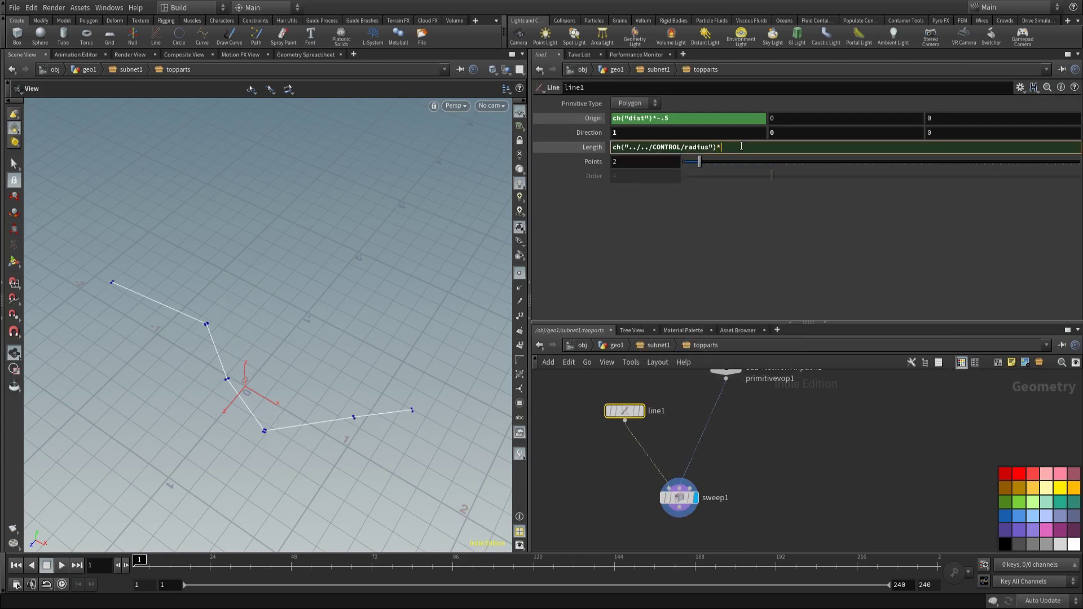
click(783, 475)
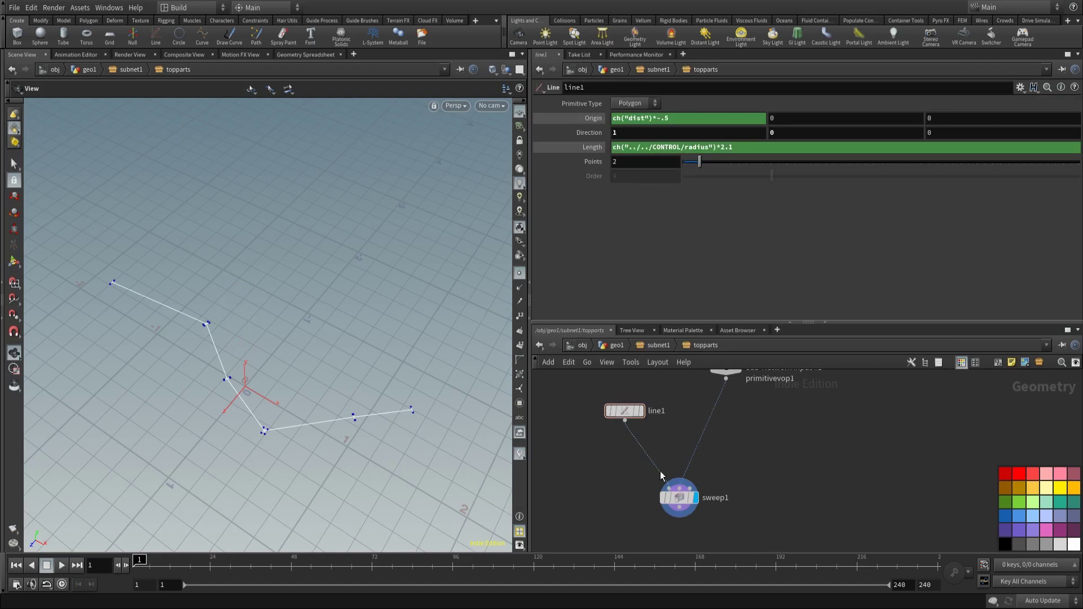
drag(293, 339, 256, 346)
Step: Set sweep1's Skin Output to Skin with Auto Closure
scroll(734, 454, down, 2)
drag(683, 461, 690, 437)
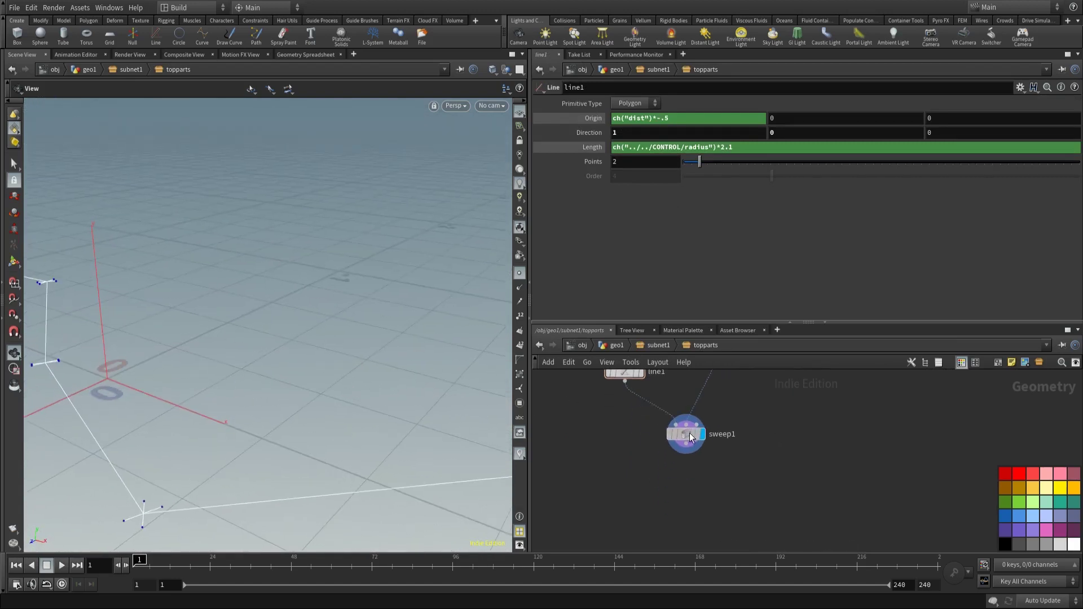
click(685, 433)
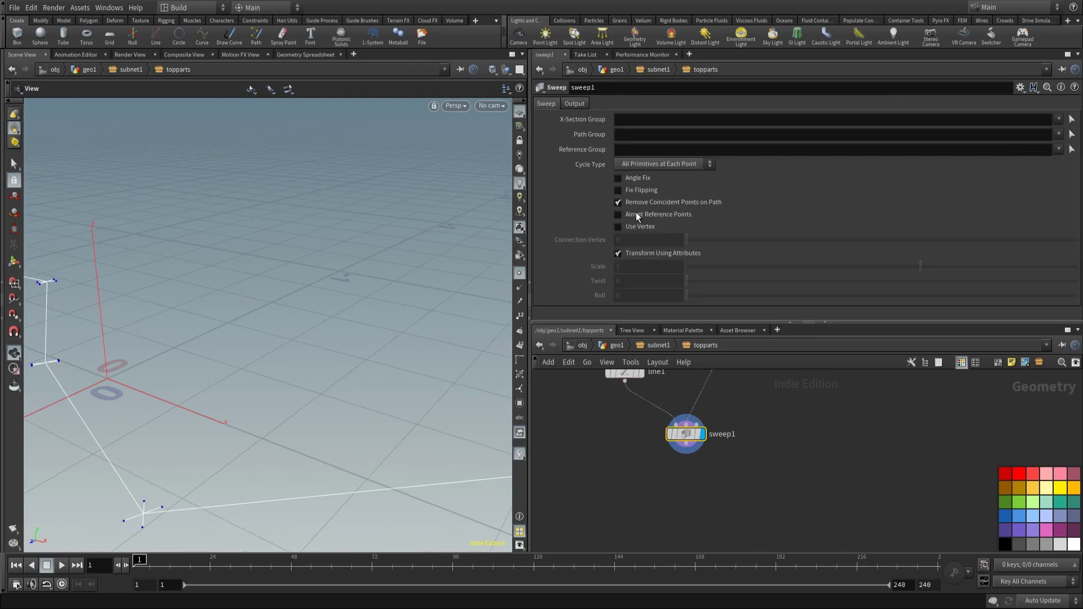
click(572, 104)
click(634, 158)
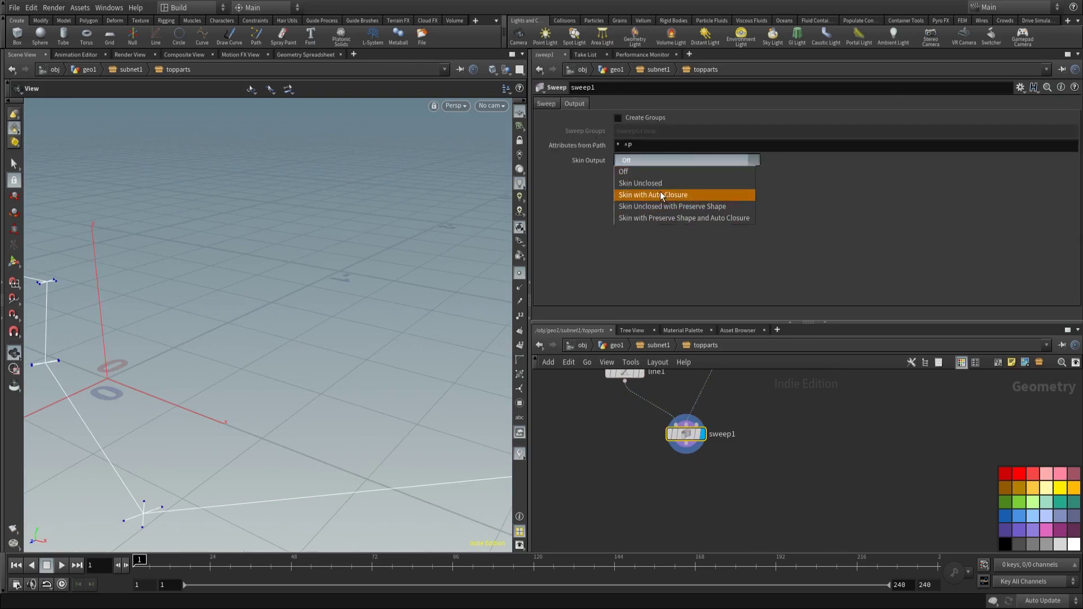
click(662, 195)
drag(338, 254, 394, 339)
Step: Add polyextrude1 below sweep1 and display its result
key(Tab)
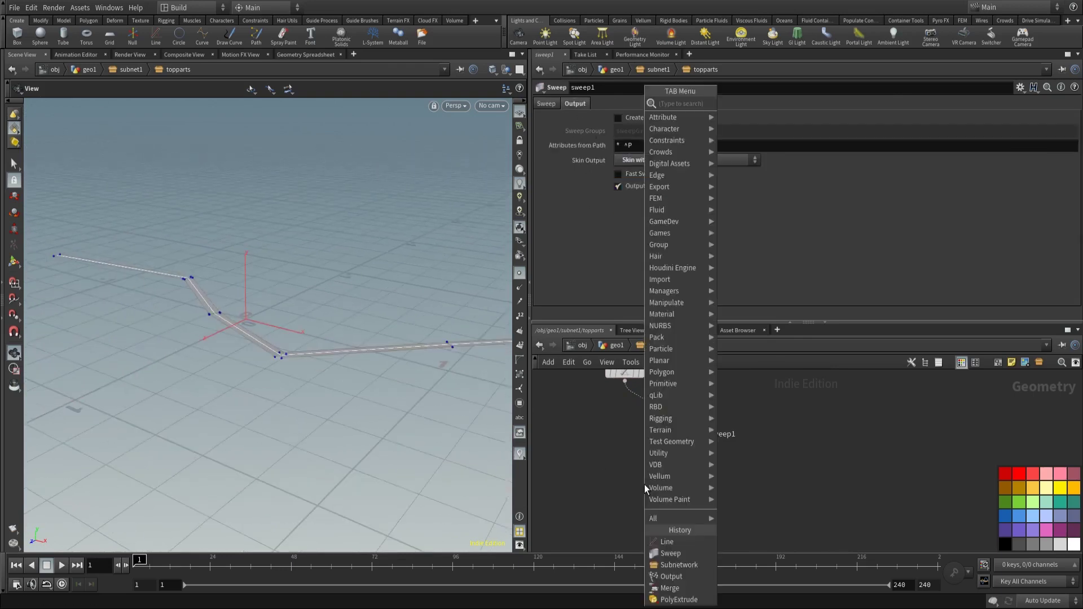
text(polyext)
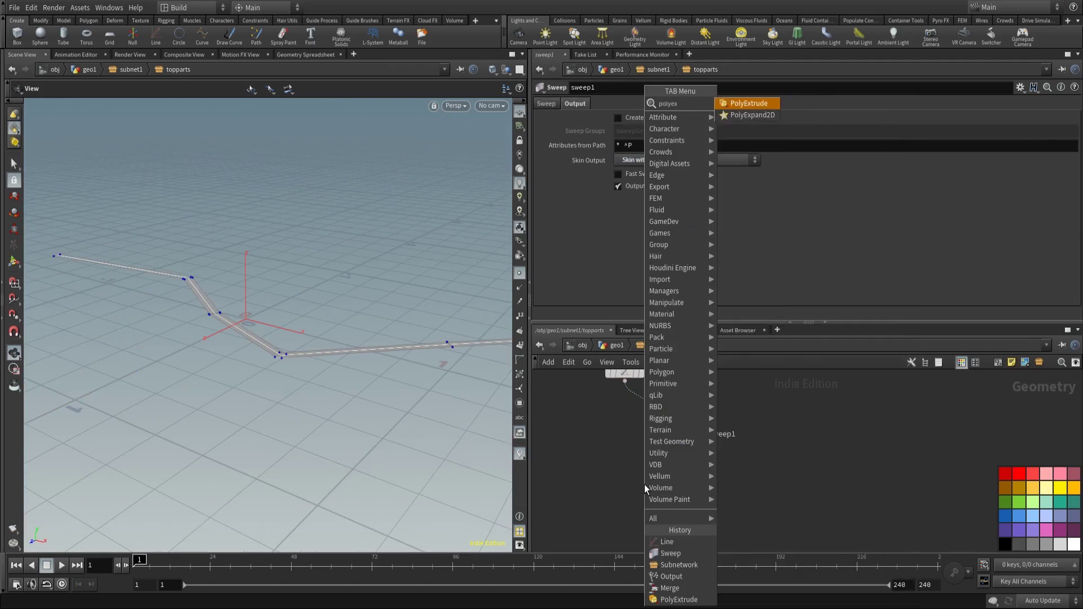
key(Return)
click(647, 486)
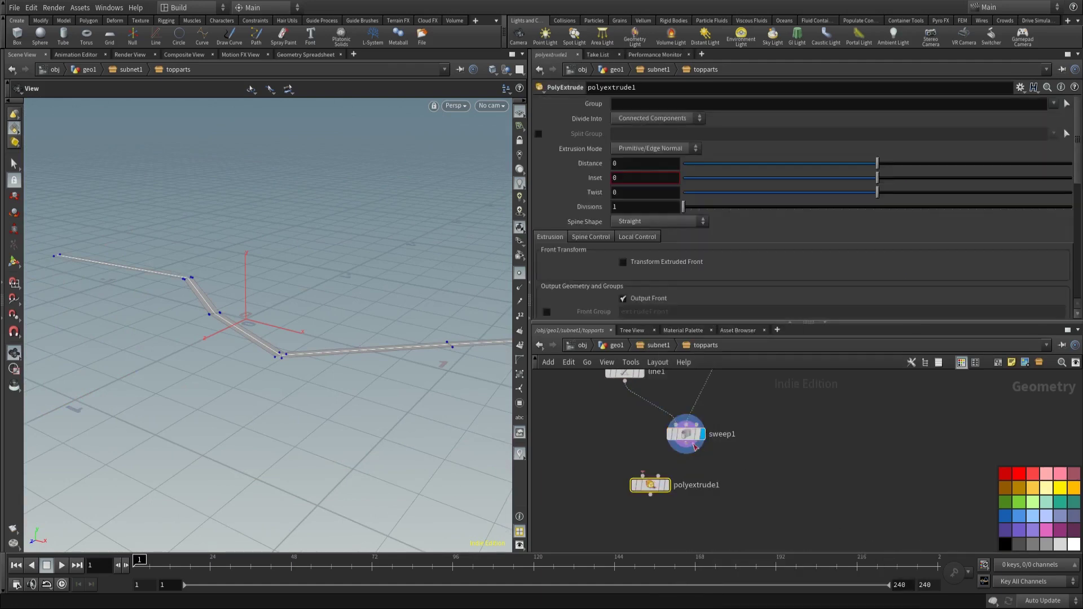
click(667, 486)
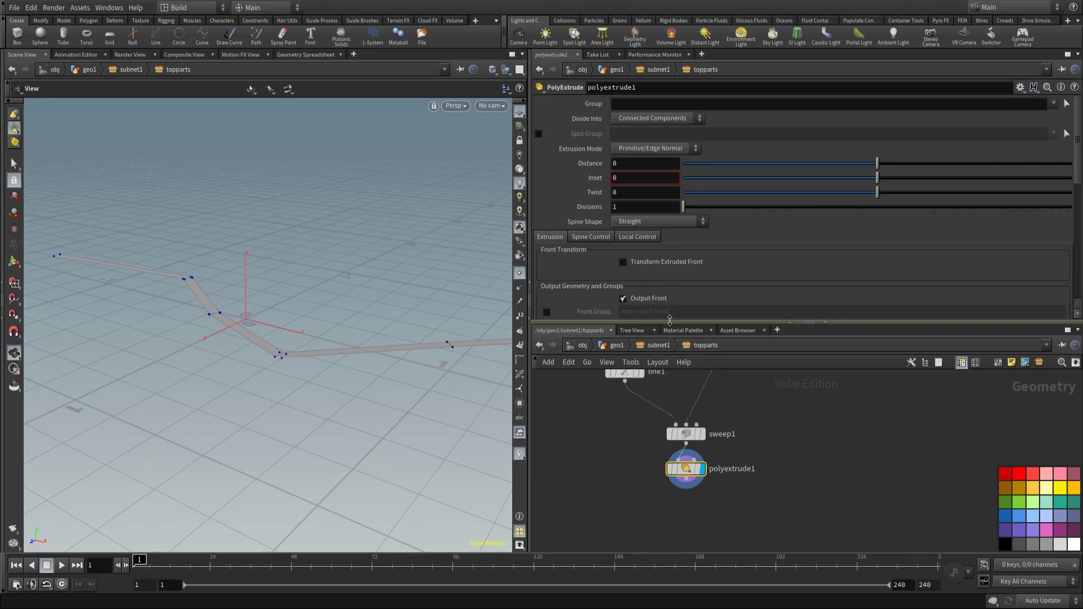
Step: Link polyextrude1's Distance to CONTROL's top_height via a relative reference
click(657, 345)
click(665, 445)
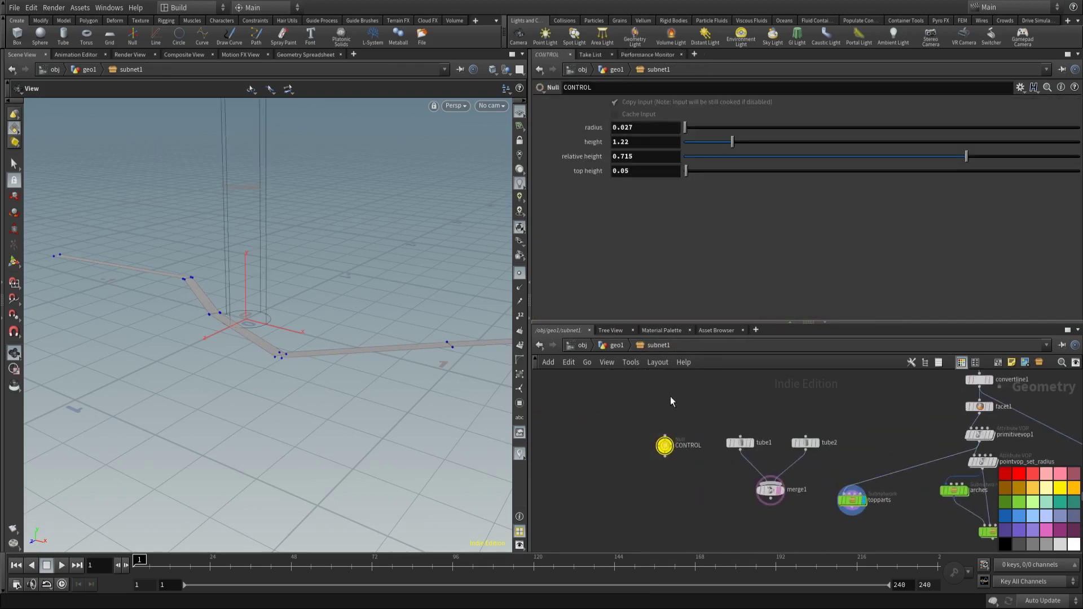
right_click(627, 173)
click(629, 249)
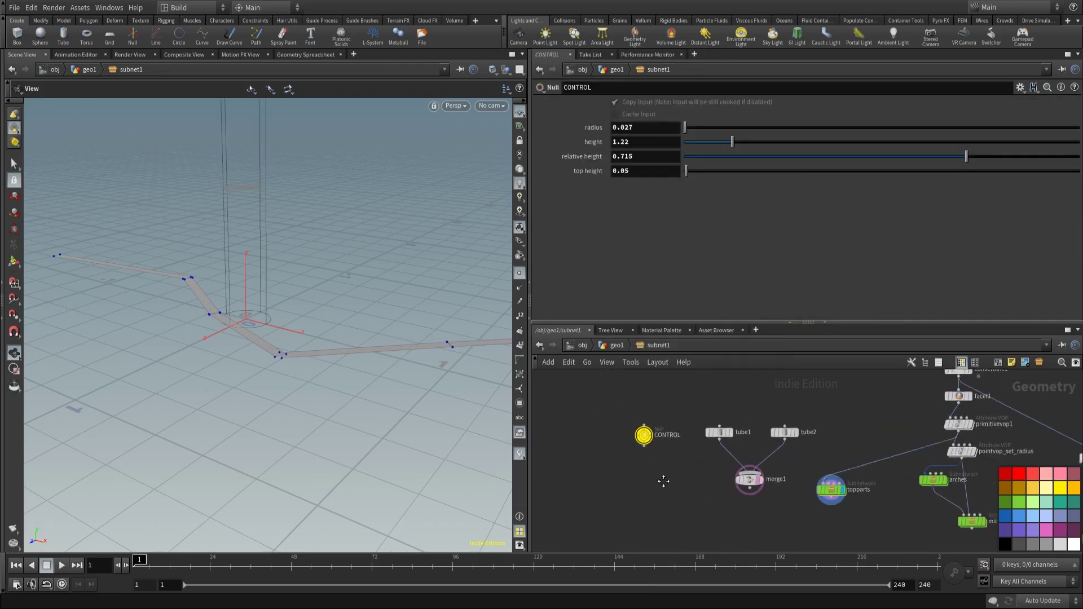
double_click(785, 460)
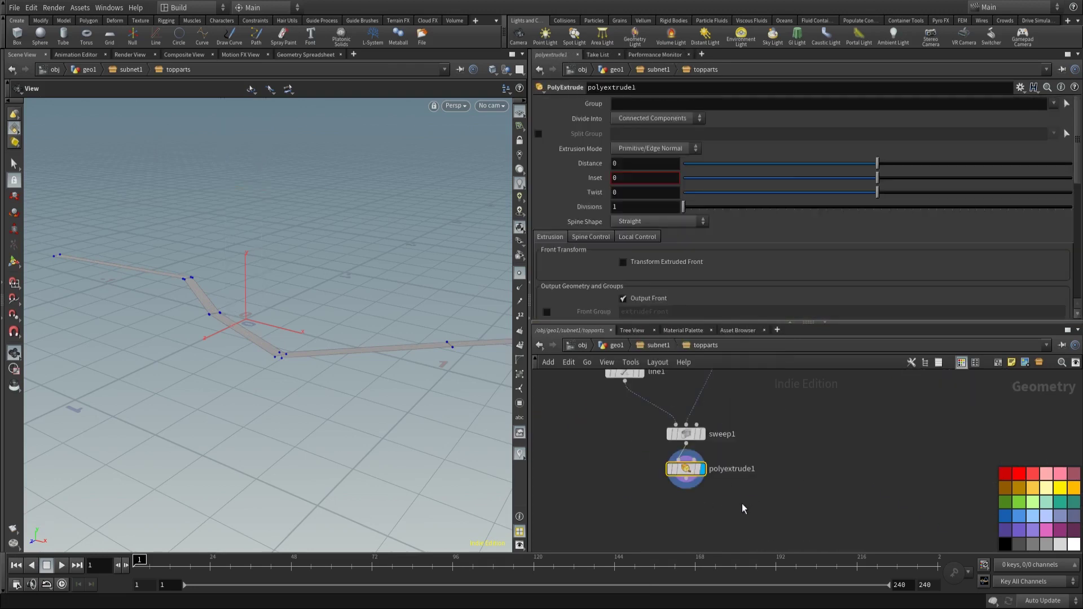
right_click(618, 167)
click(665, 272)
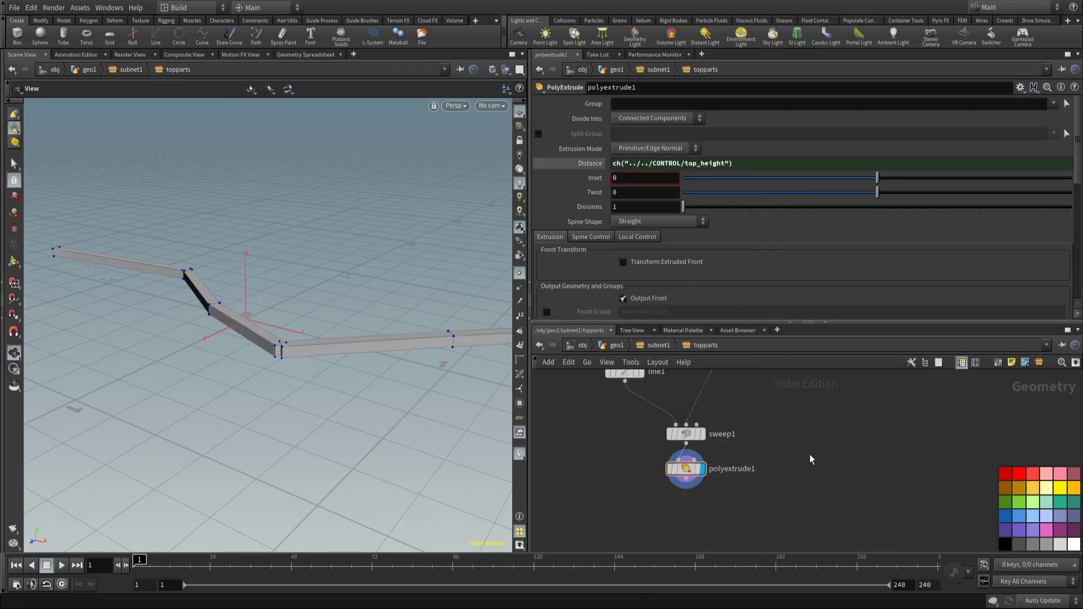
drag(367, 360, 408, 350)
Step: Insert a reverse1 node between sweep1 and polyextrude1
key(Tab)
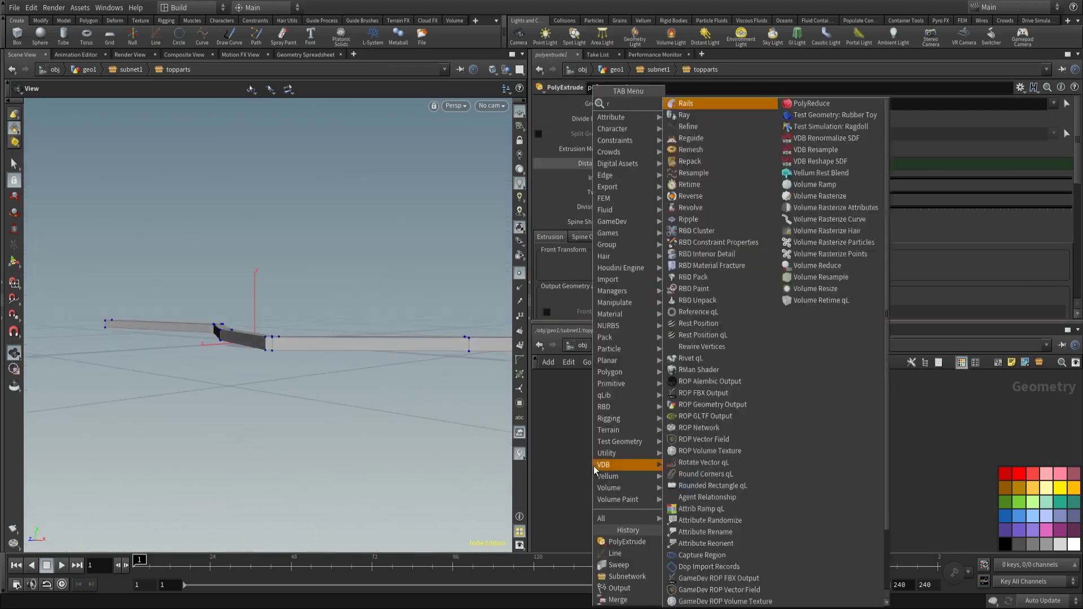
click(705, 105)
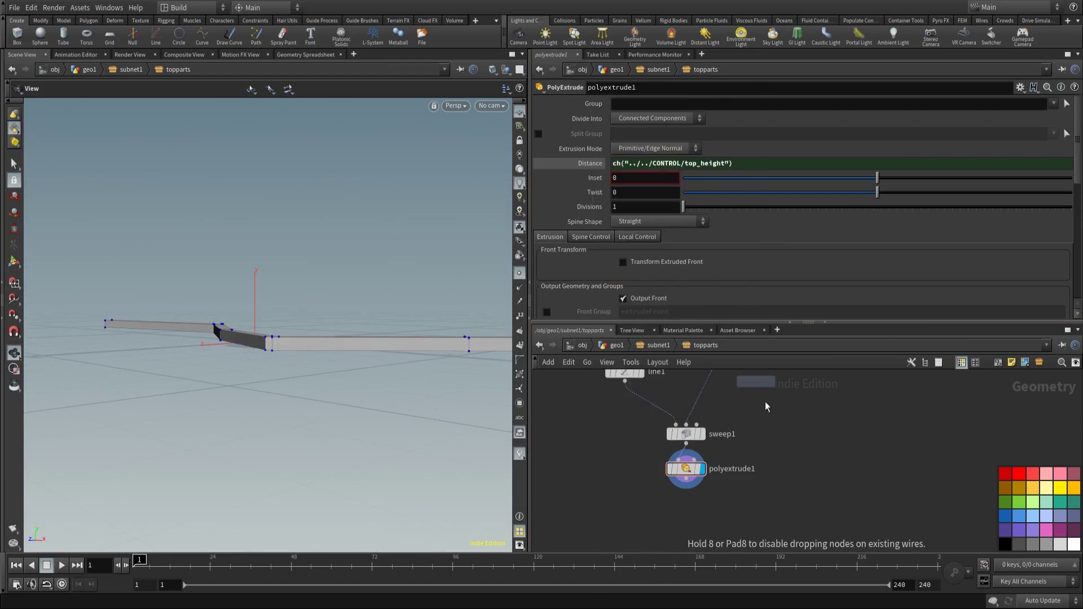
click(683, 461)
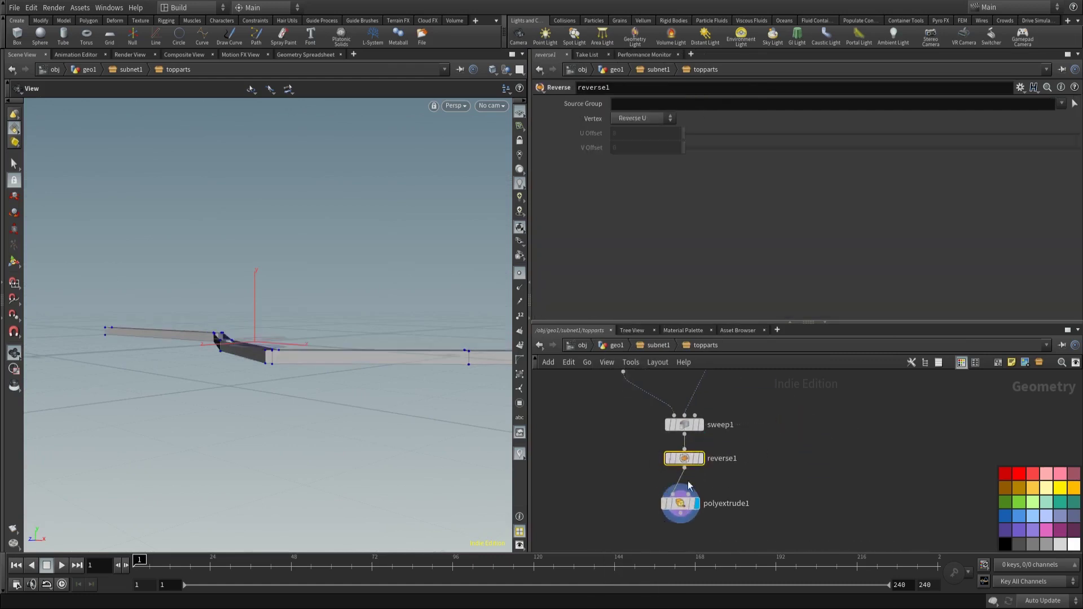
drag(417, 349, 429, 390)
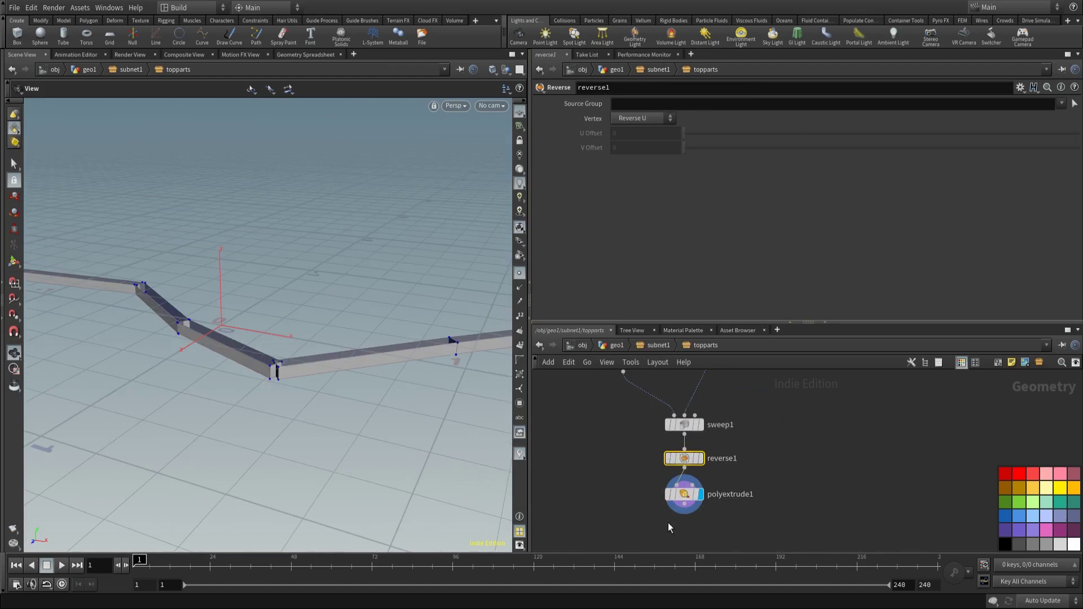
Step: Turn on Output Back in polyextrude1's parameters
click(684, 494)
scroll(630, 262, down, 3)
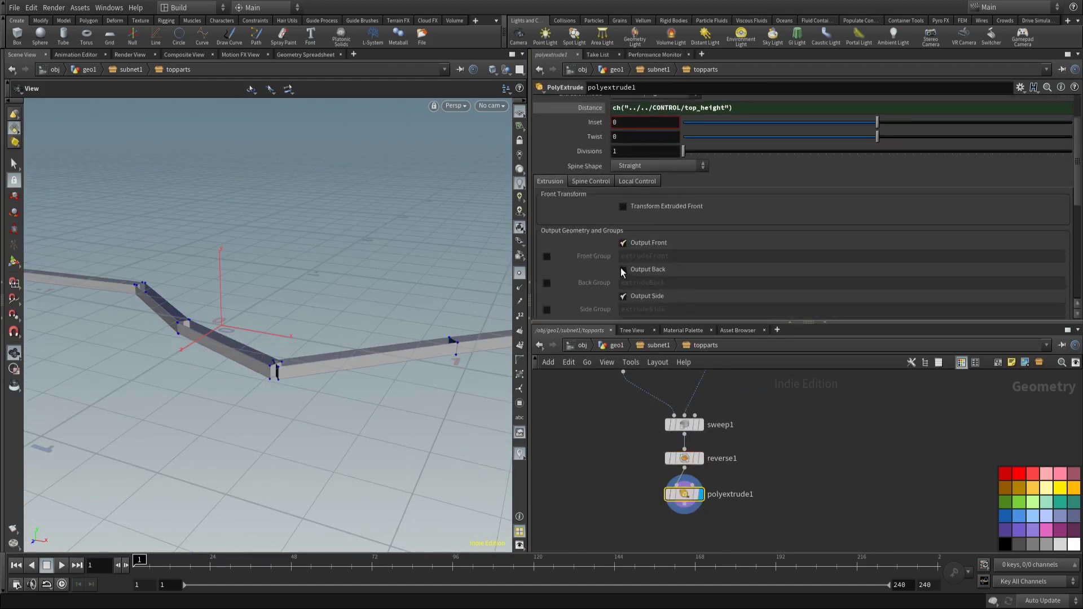
drag(372, 293, 366, 361)
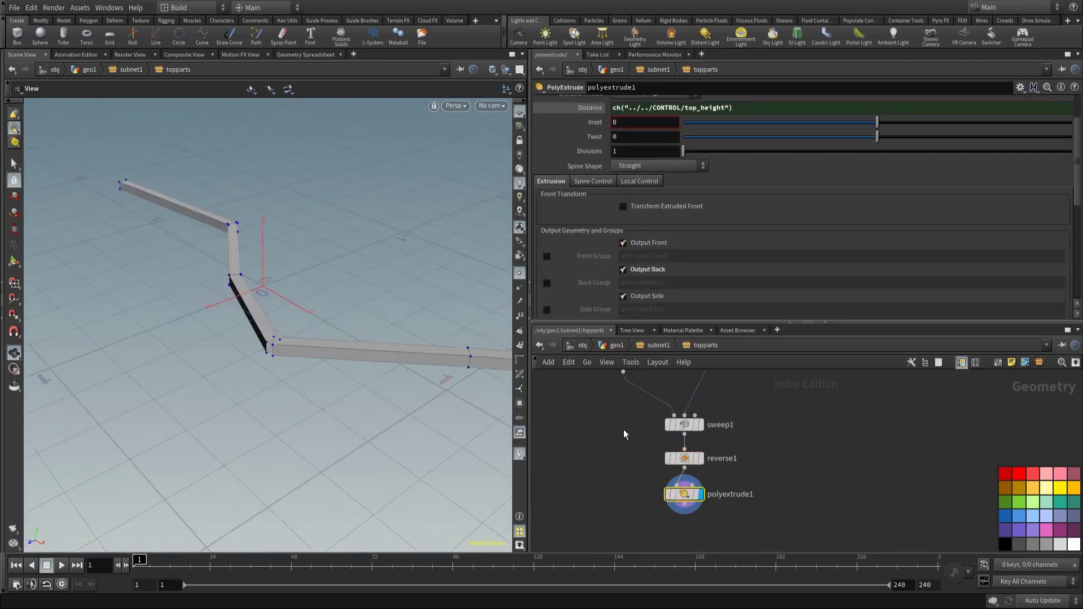
key(Tab)
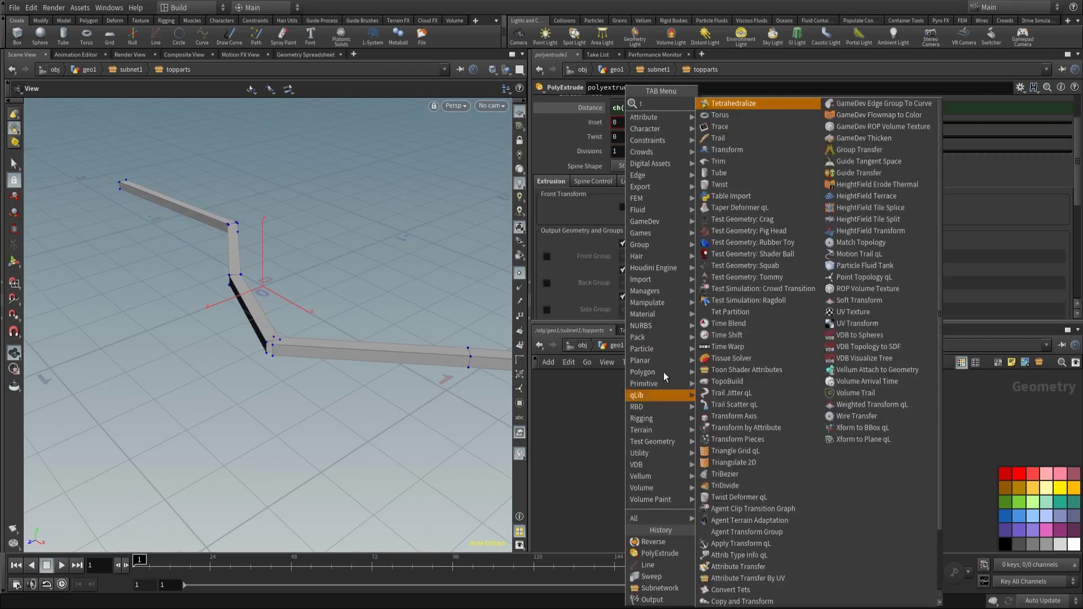
Step: Add transform1 after polyextrude1 with Translate Y linked to CONTROL's height
click(727, 125)
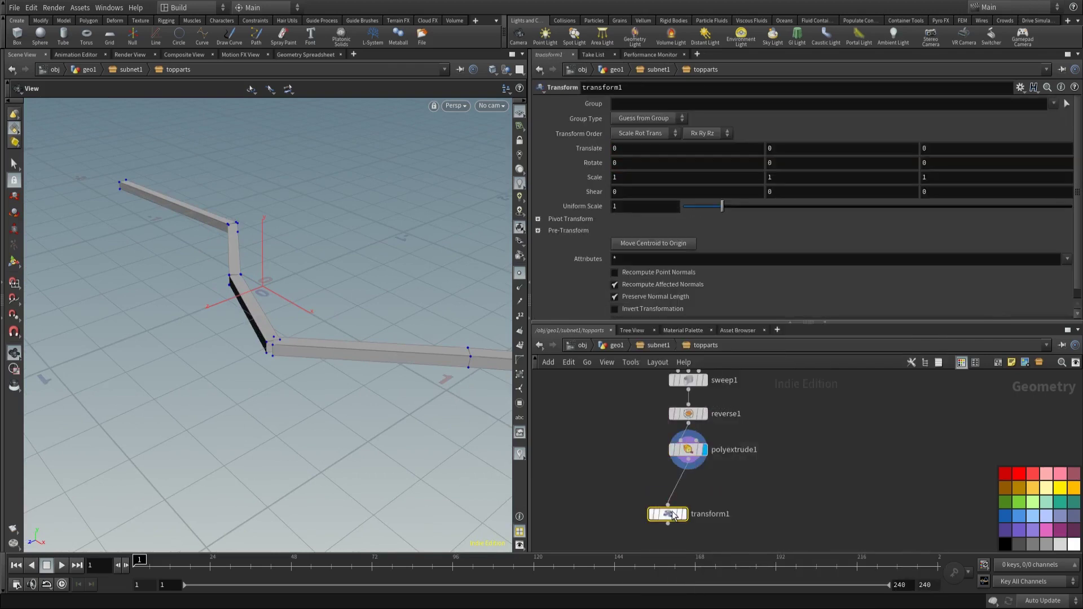
click(688, 488)
click(654, 347)
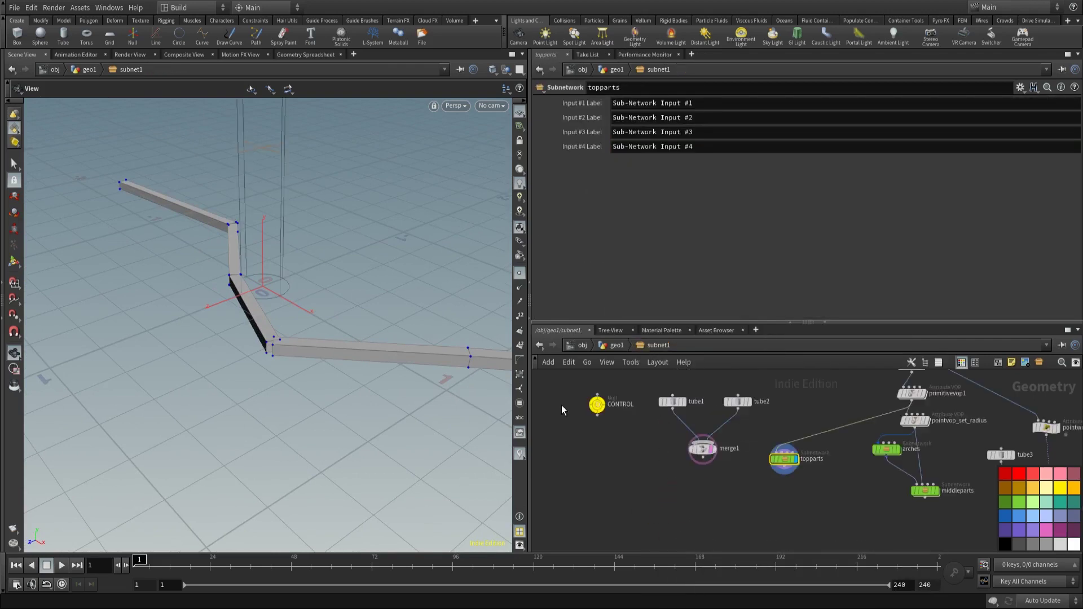
click(596, 405)
right_click(638, 142)
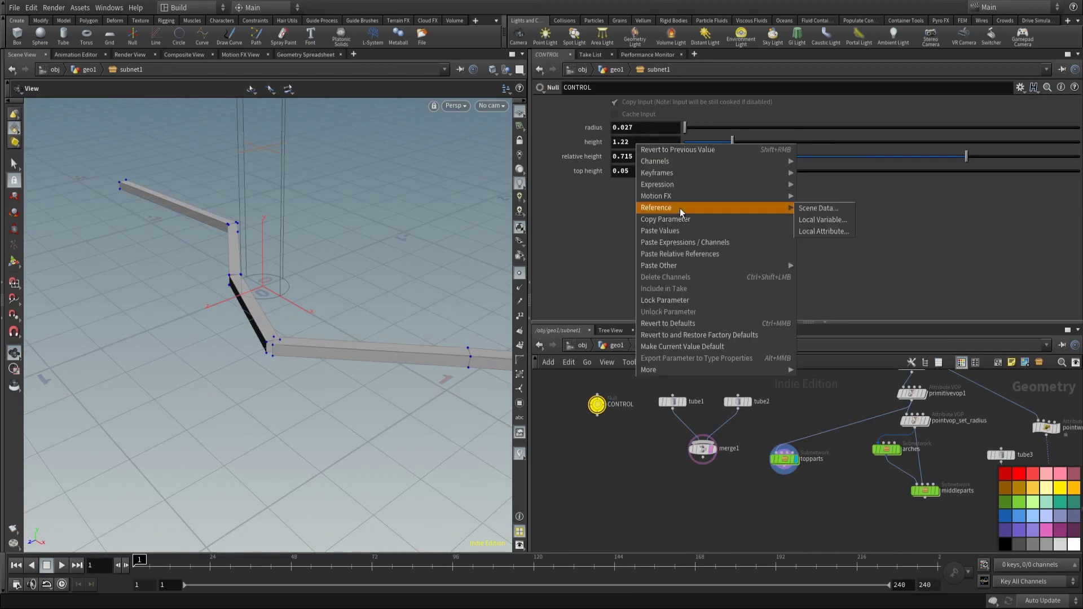
click(648, 218)
click(783, 461)
double_click(783, 462)
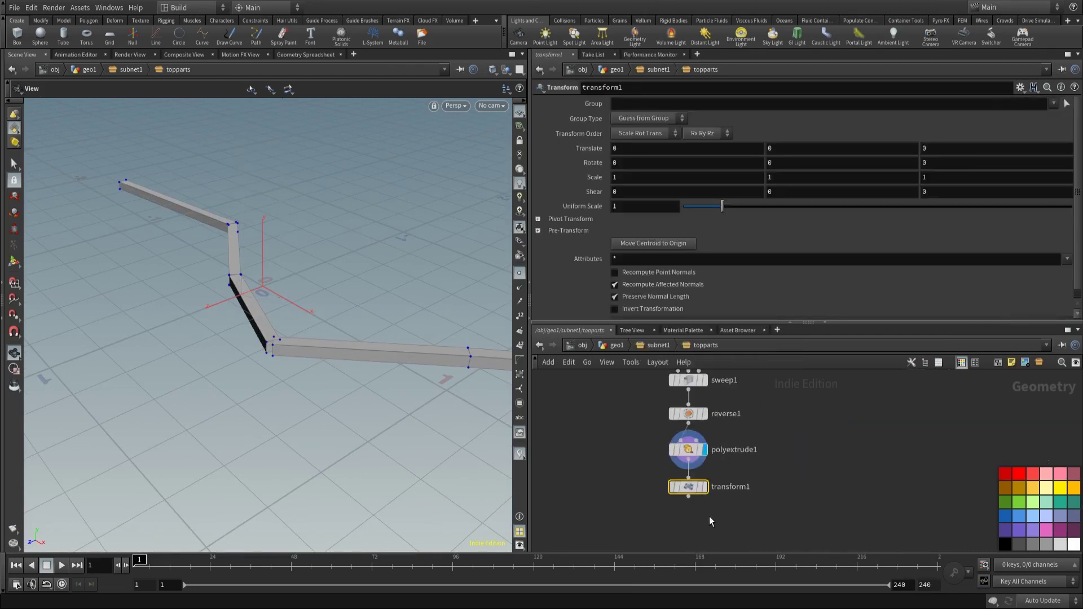
right_click(787, 149)
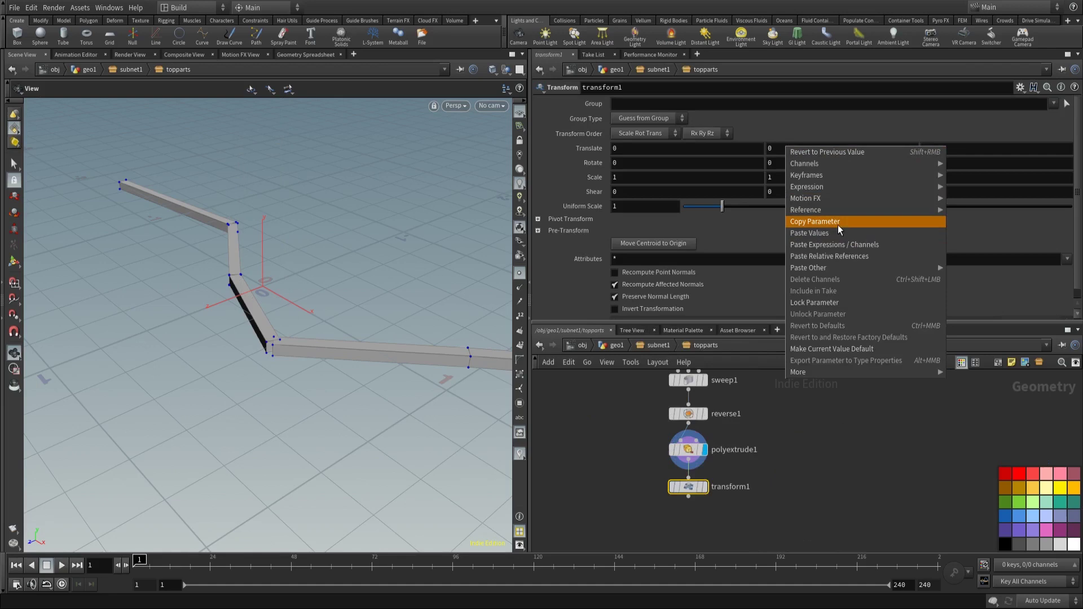
click(835, 257)
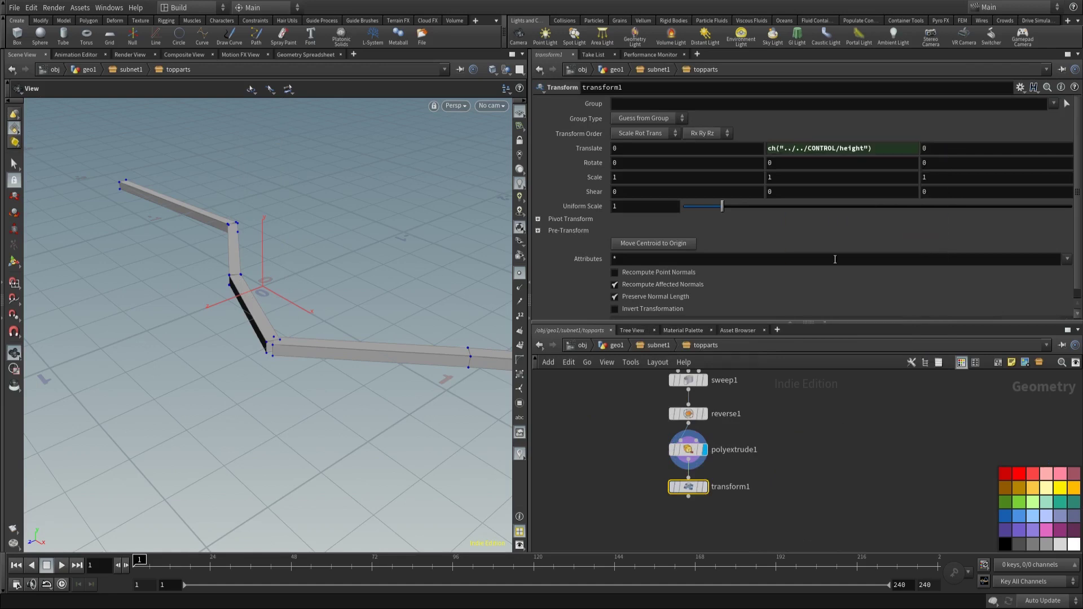
click(705, 486)
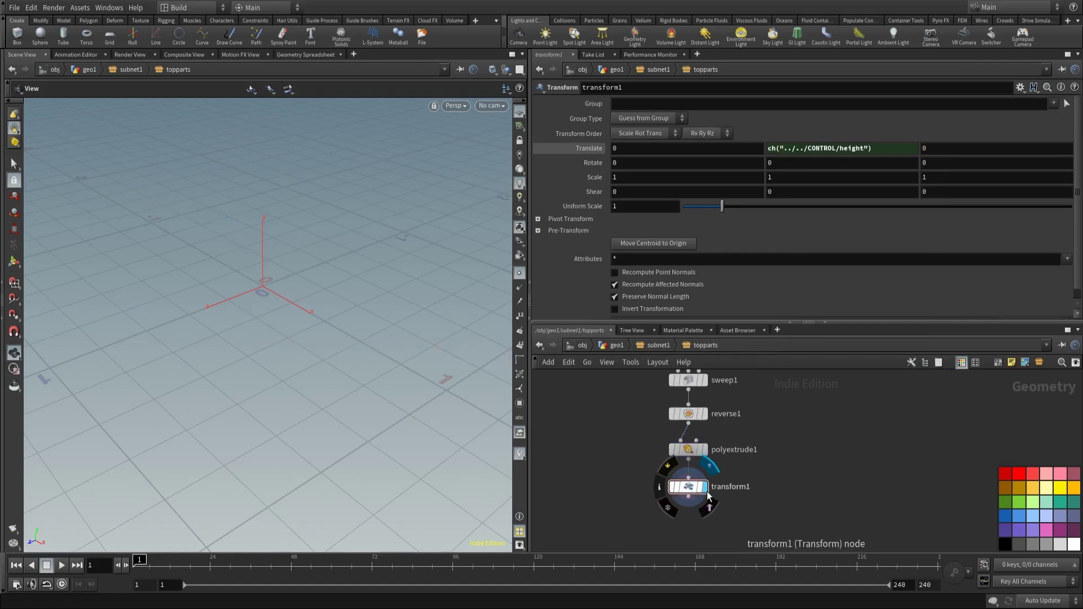
key(f)
drag(353, 307, 355, 293)
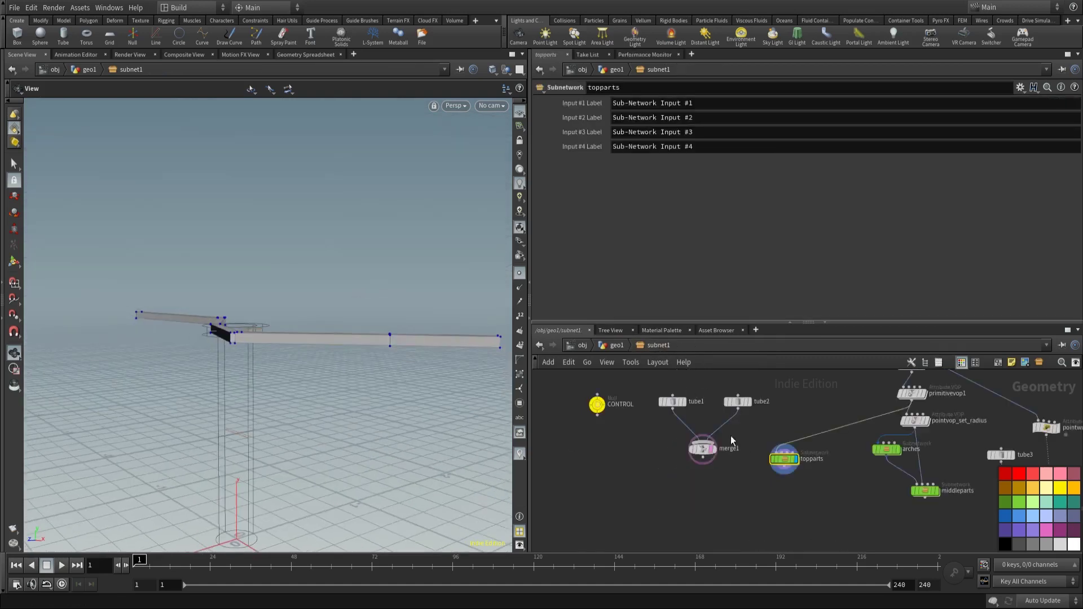
Step: In subnet1, marquee-select CONTROL, both tubes and merge1 to move them
middle_drag(731, 440, 663, 411)
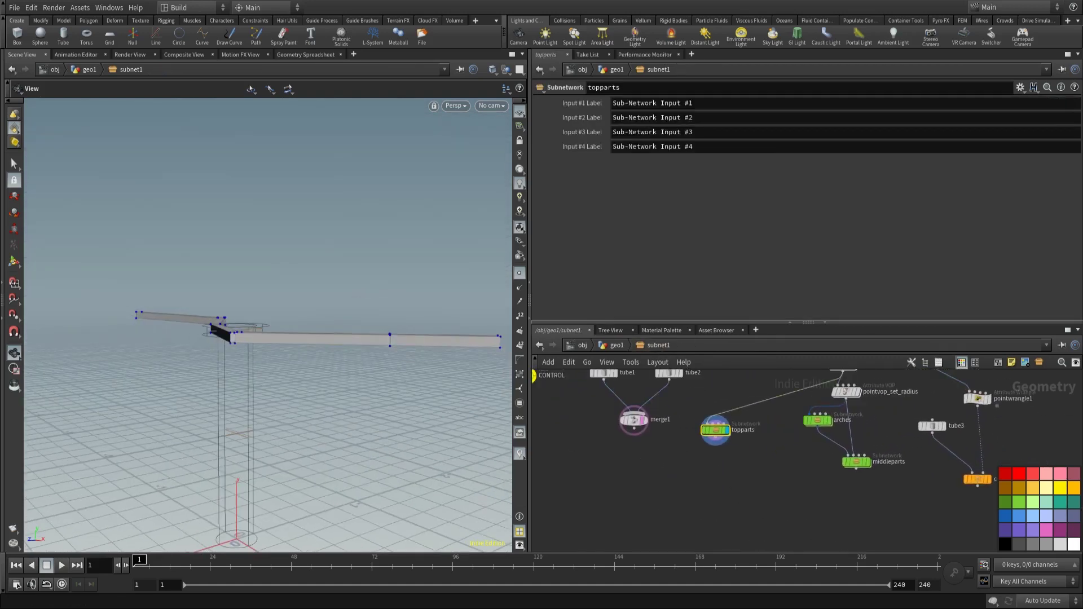
middle_drag(597, 455, 732, 487)
scroll(766, 500, down, 3)
drag(678, 405, 747, 431)
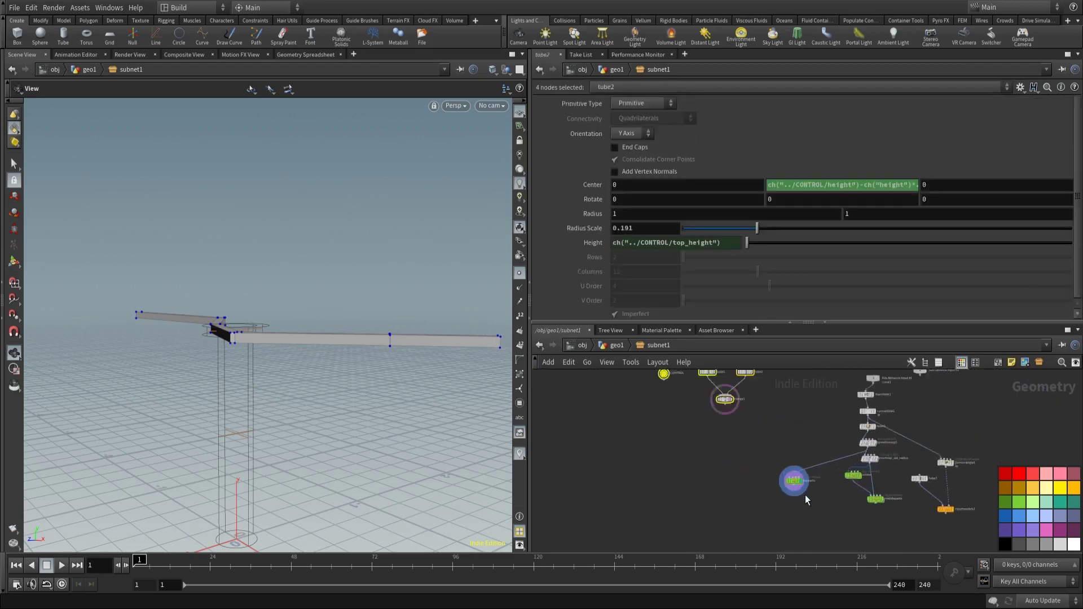
Step: Create a Subnetwork node, rename it bottomparts, and colour it green
scroll(700, 478, up, 3)
key(Tab)
text(subn)
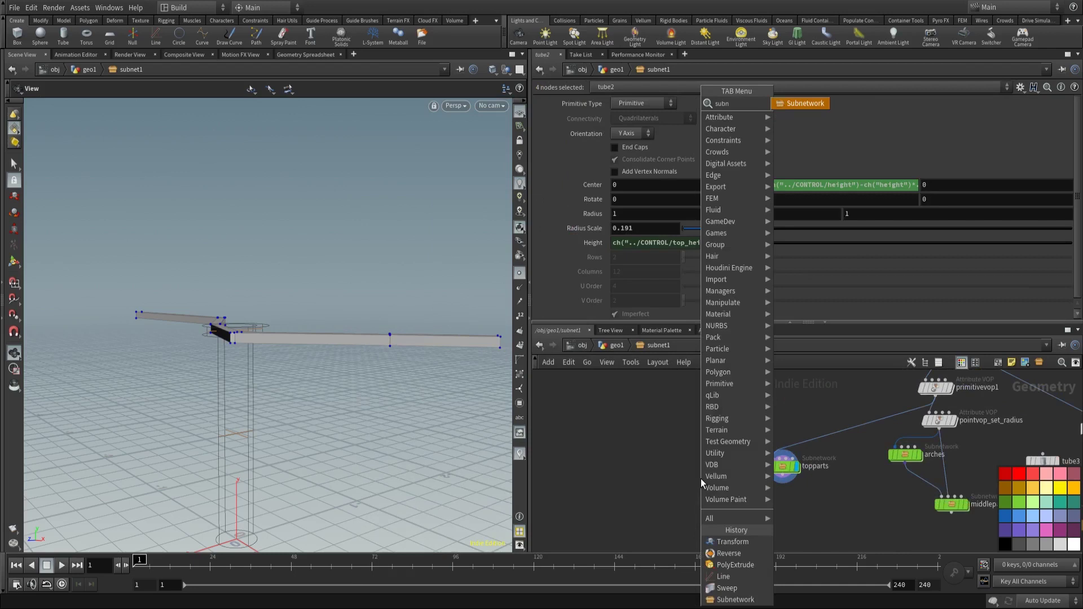
key(Return)
click(702, 468)
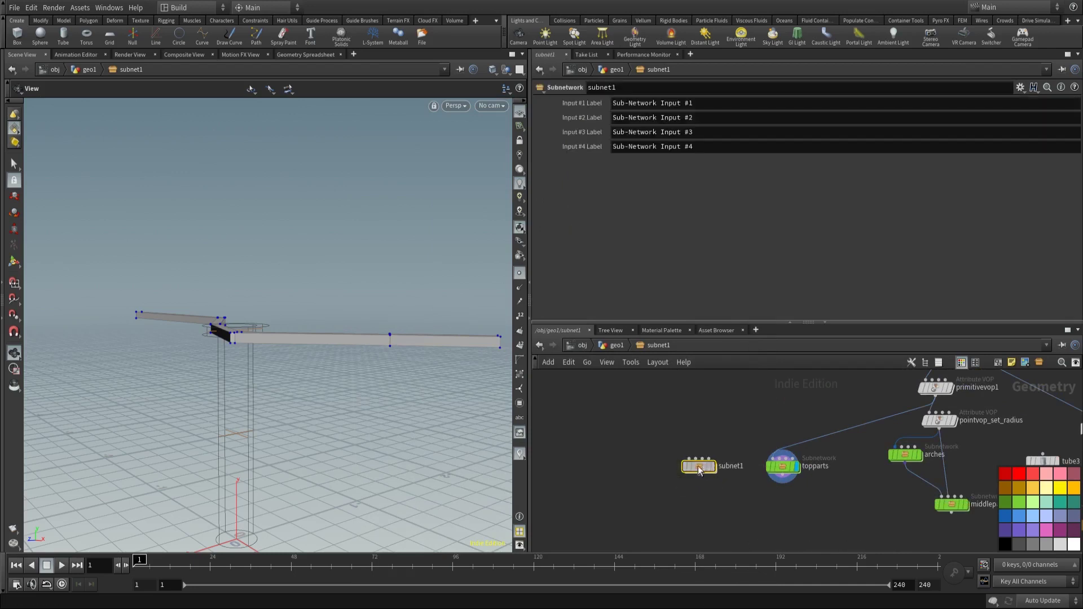
drag(699, 466, 663, 461)
key(F2)
text(bottomparts)
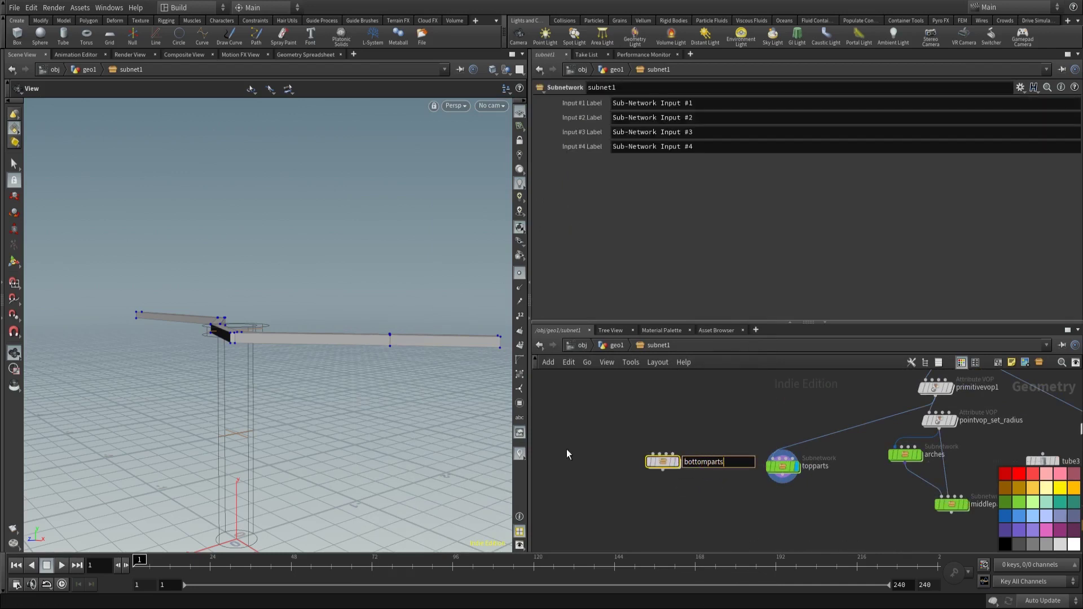
key(Return)
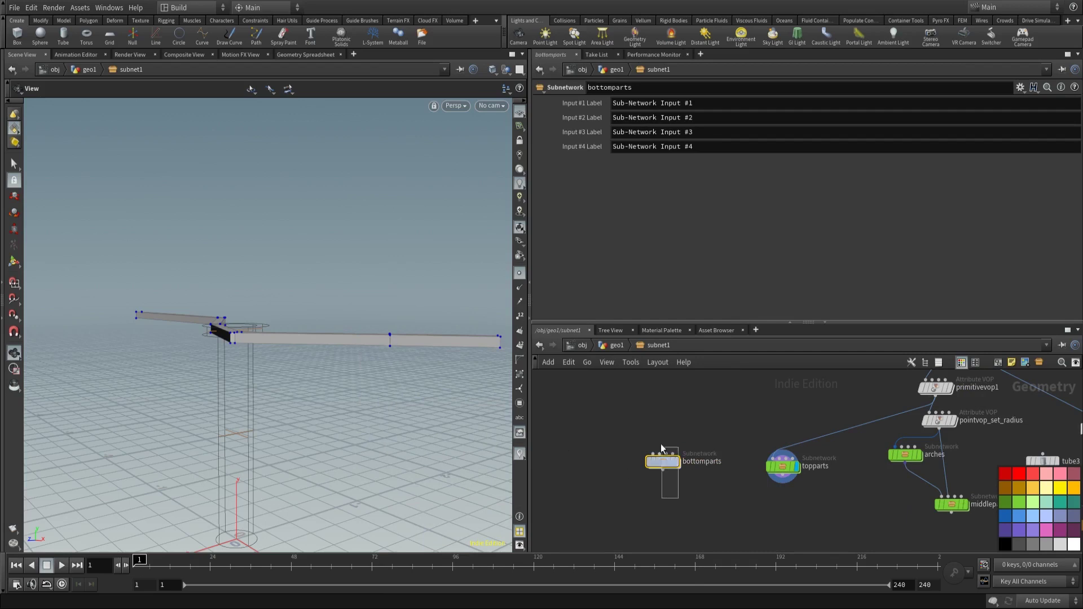
click(1016, 501)
Step: Wire convertline1 into bottomparts and dive inside the subnetwork
middle_drag(747, 407, 716, 468)
click(904, 391)
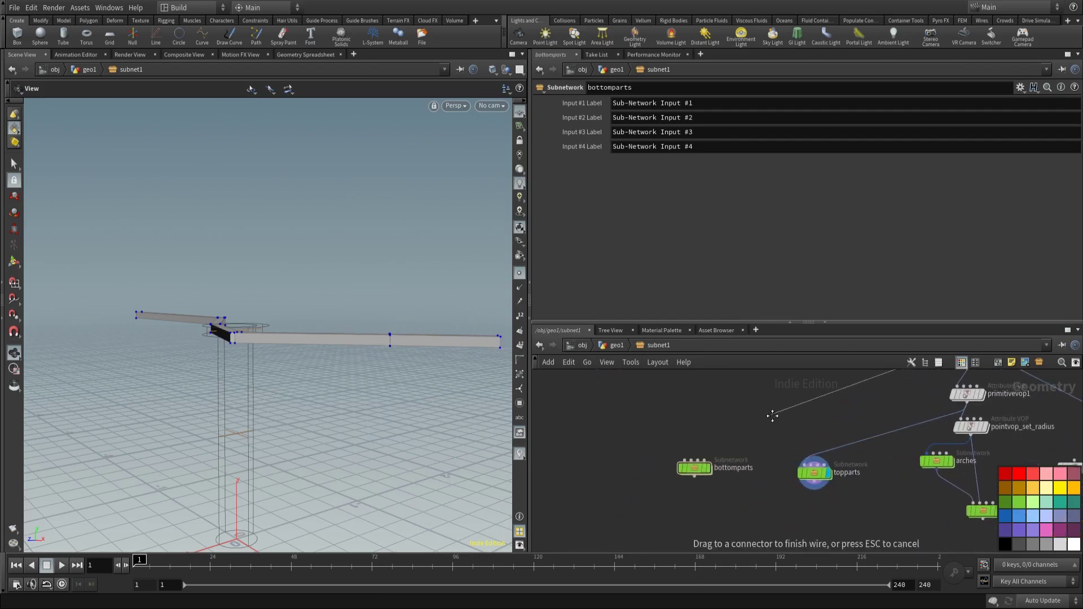
click(693, 458)
drag(332, 349, 361, 486)
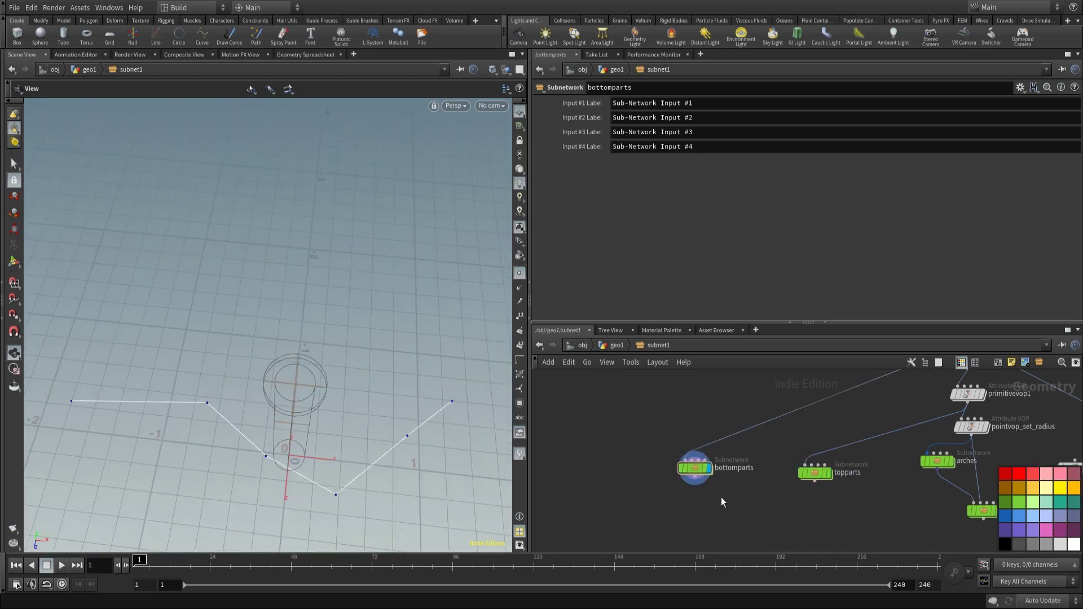
middle_drag(705, 494, 708, 466)
drag(423, 443, 274, 370)
double_click(694, 433)
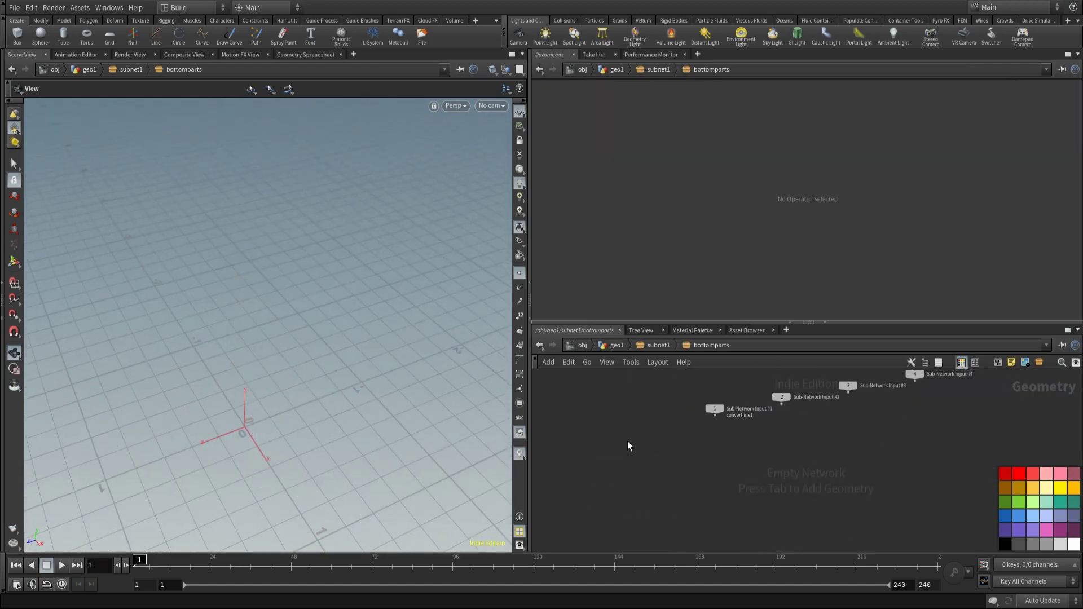
Step: Add a Grid node inside bottomparts
key(Tab)
text(merge)
key(Return)
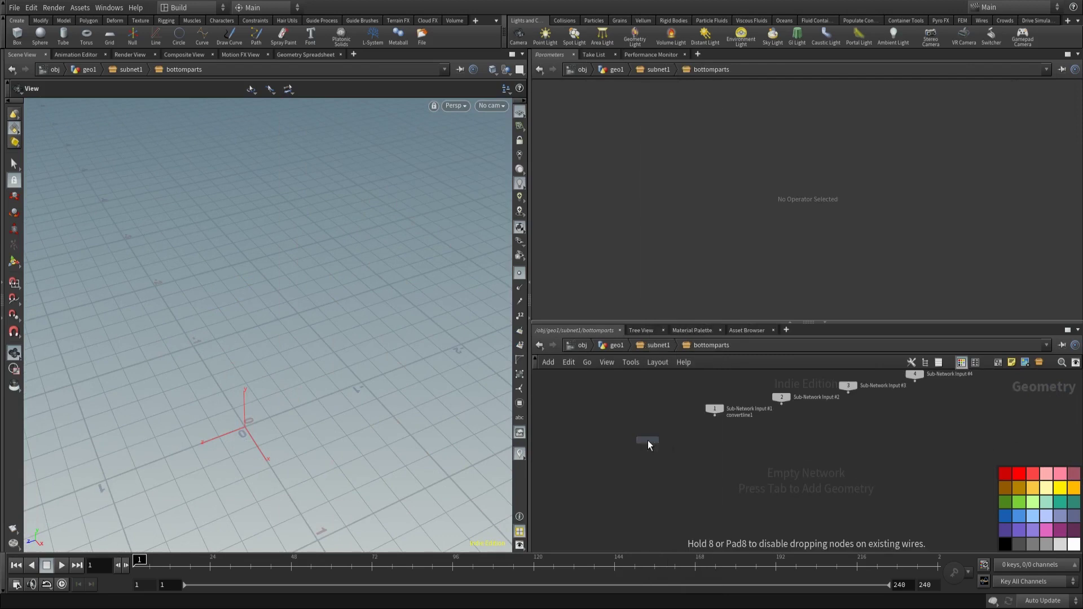
click(614, 415)
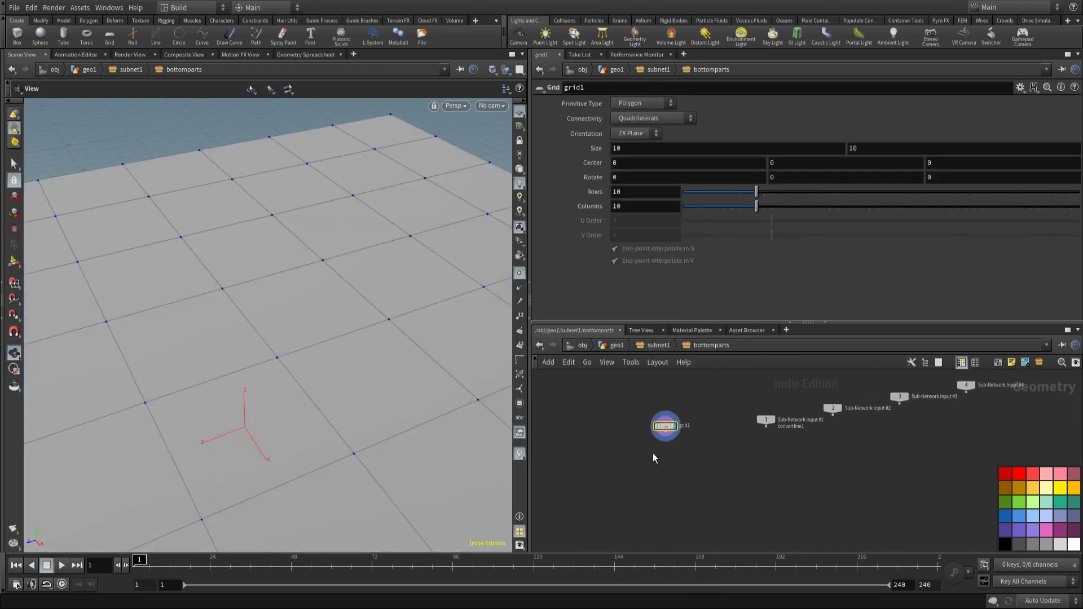
Step: Copy the CONTROL null's radius parameter from subnet1, then return inside bottomparts
click(655, 345)
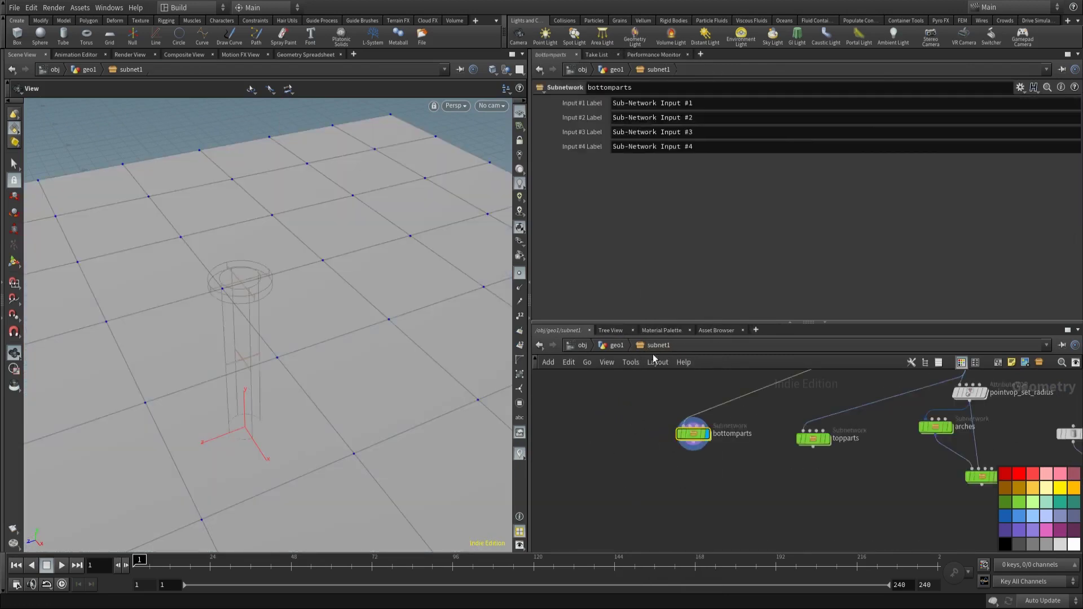
click(662, 400)
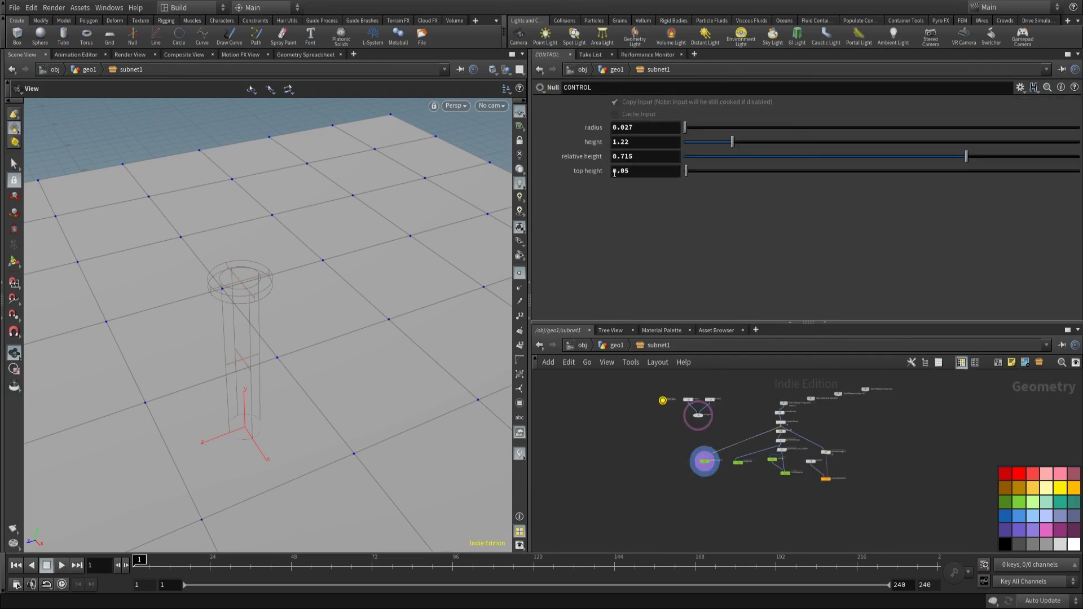
right_click(632, 126)
click(820, 190)
scroll(705, 462, up, 2)
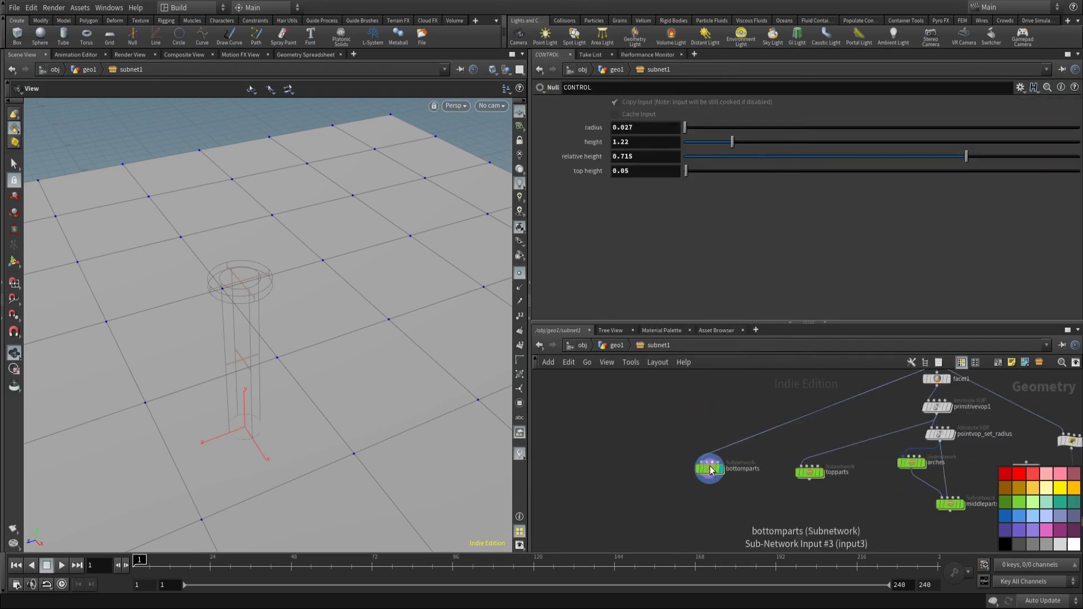
double_click(704, 463)
Step: Set both grid1 Size values to ch("../../CONTROL/radius")*3
right_click(630, 151)
click(660, 261)
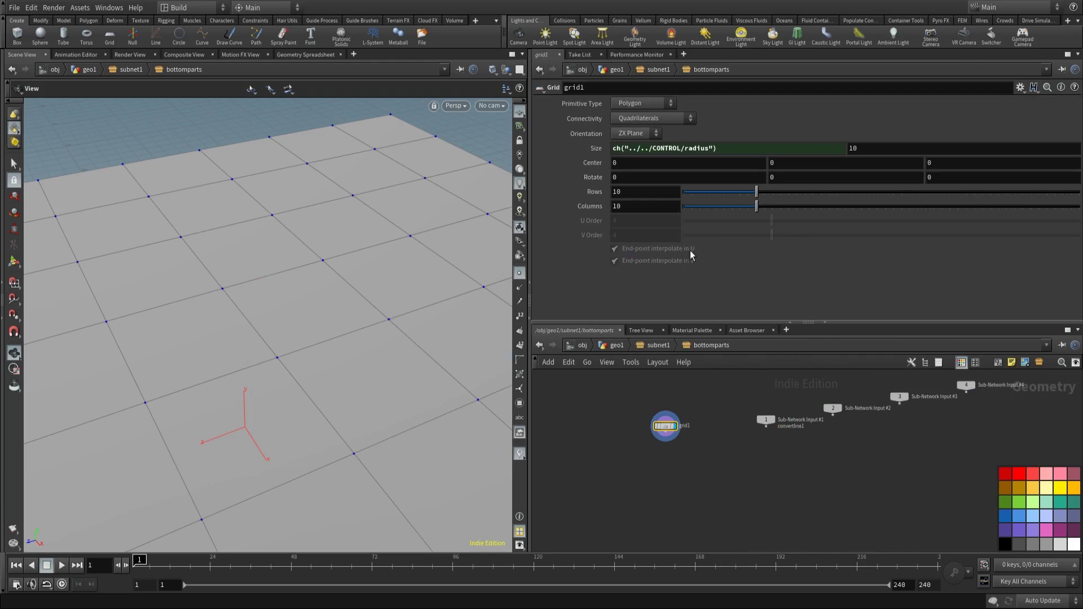
right_click(907, 150)
click(930, 261)
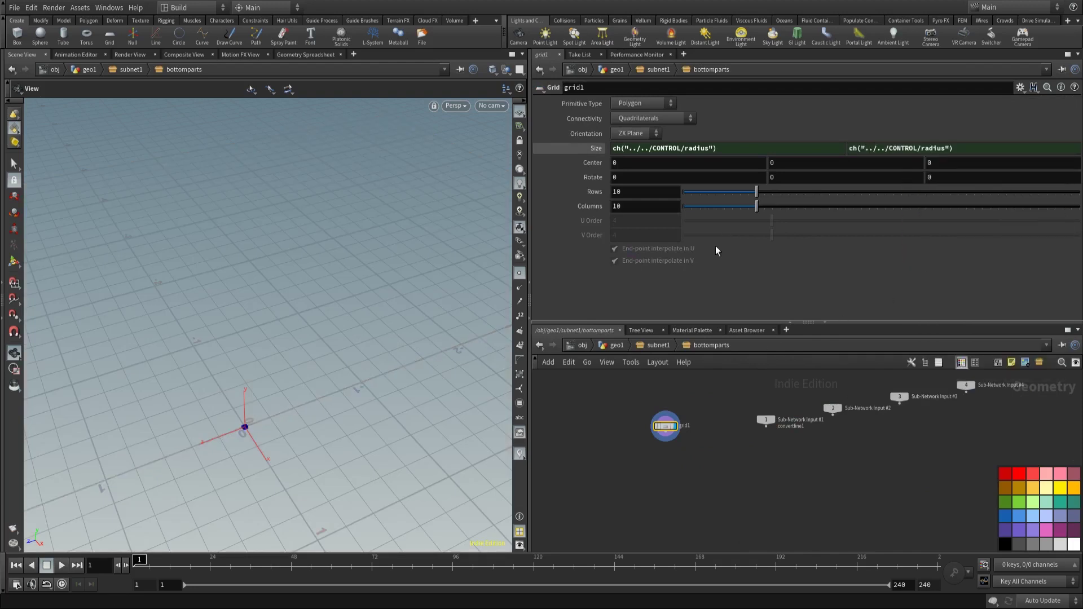
click(731, 148)
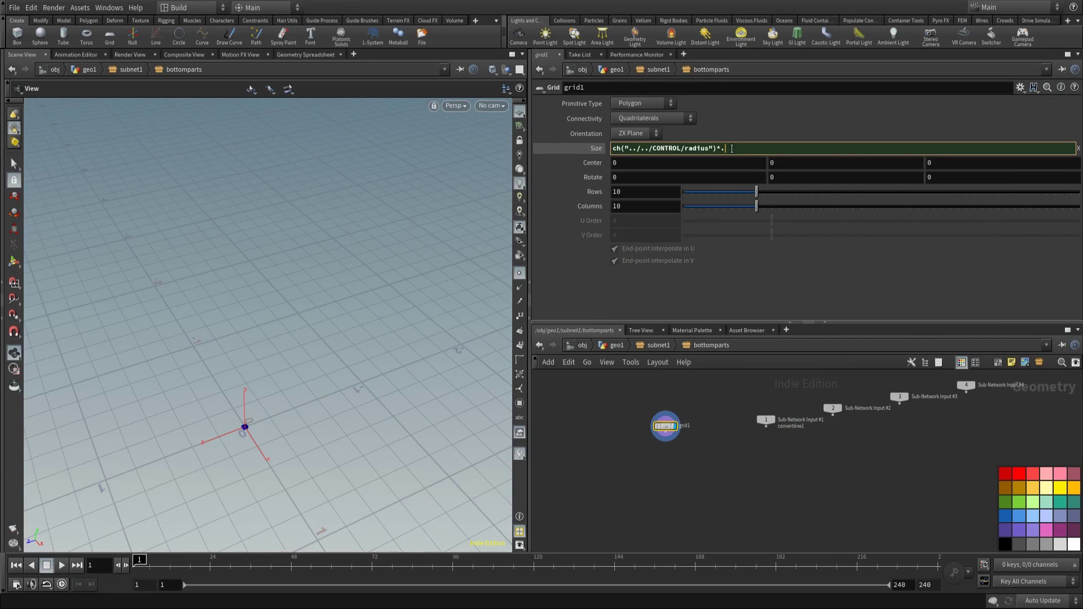
key(Return)
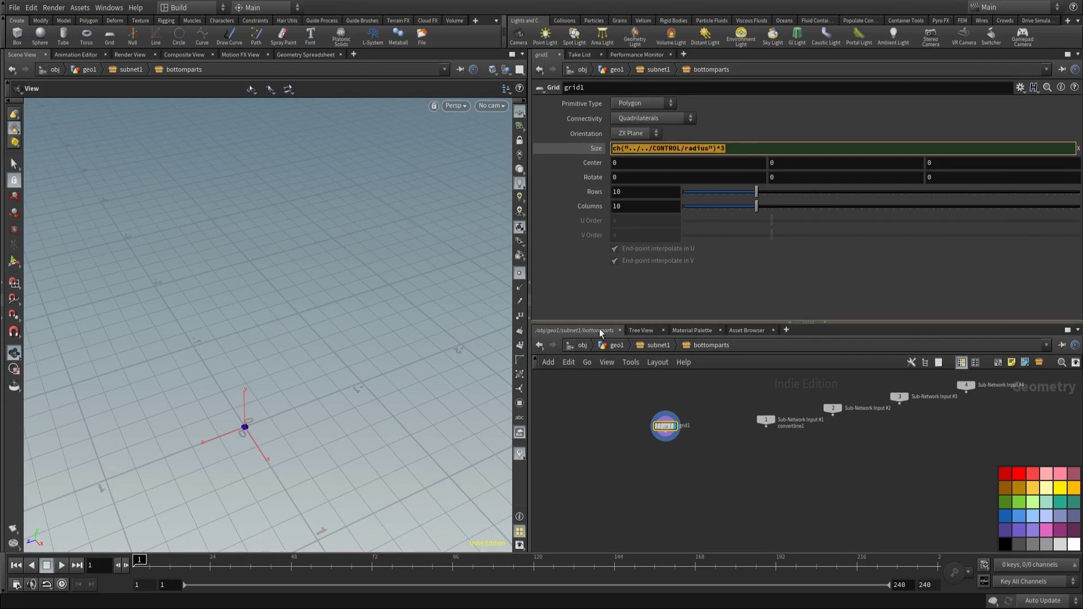
click(938, 147)
text(*3)
key(Return)
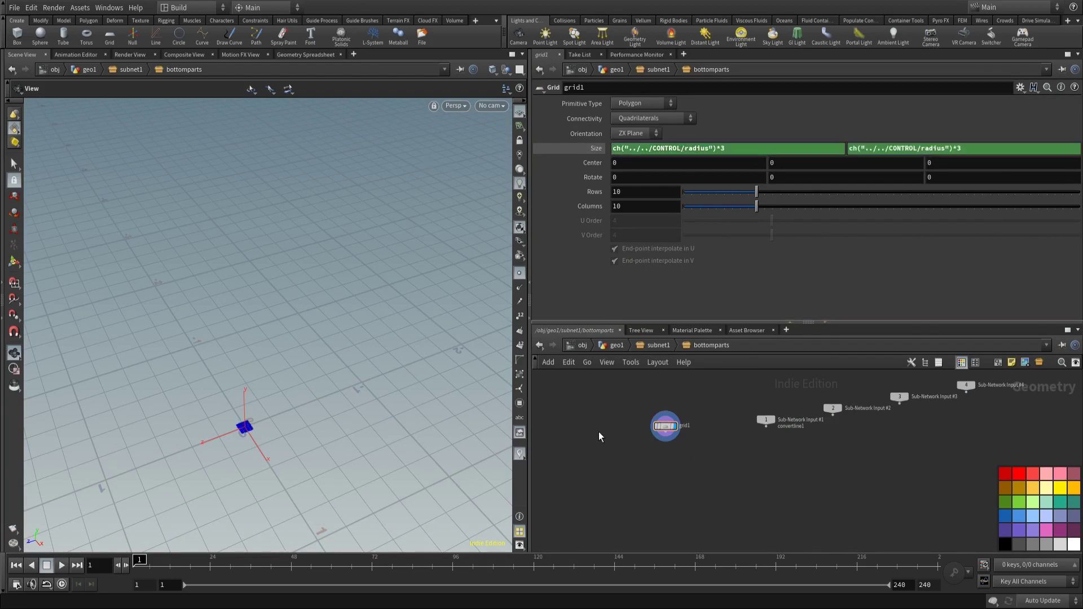
Step: Set grid1 to 2 rows and 2 columns
scroll(664, 450, up, 1)
click(643, 191)
text(2)
key(Tab)
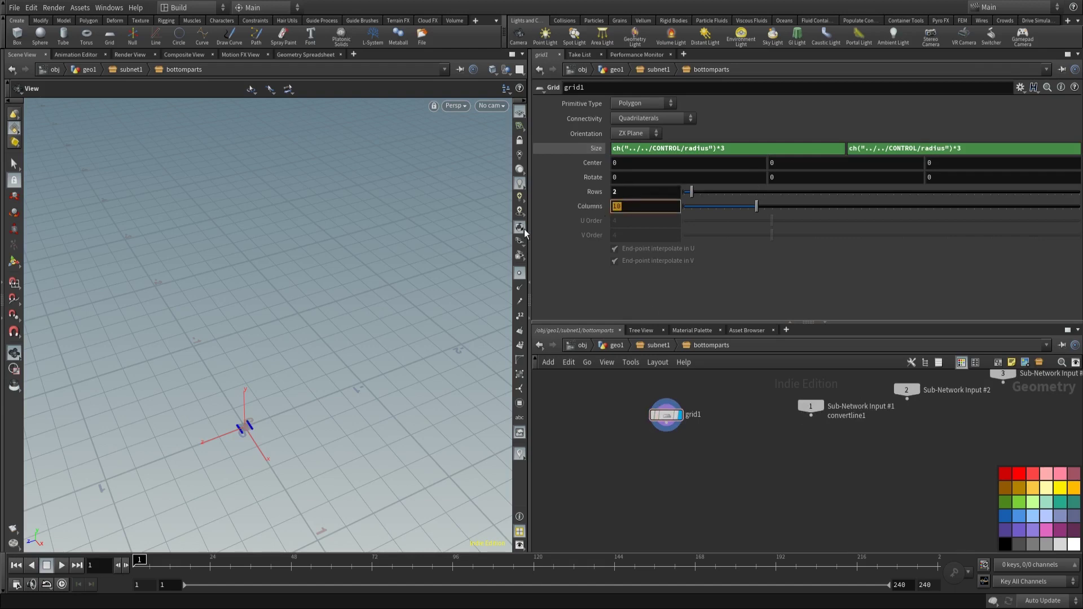
text(2)
key(Return)
Step: Add polyextrude1 below grid1, wired to it
key(Tab)
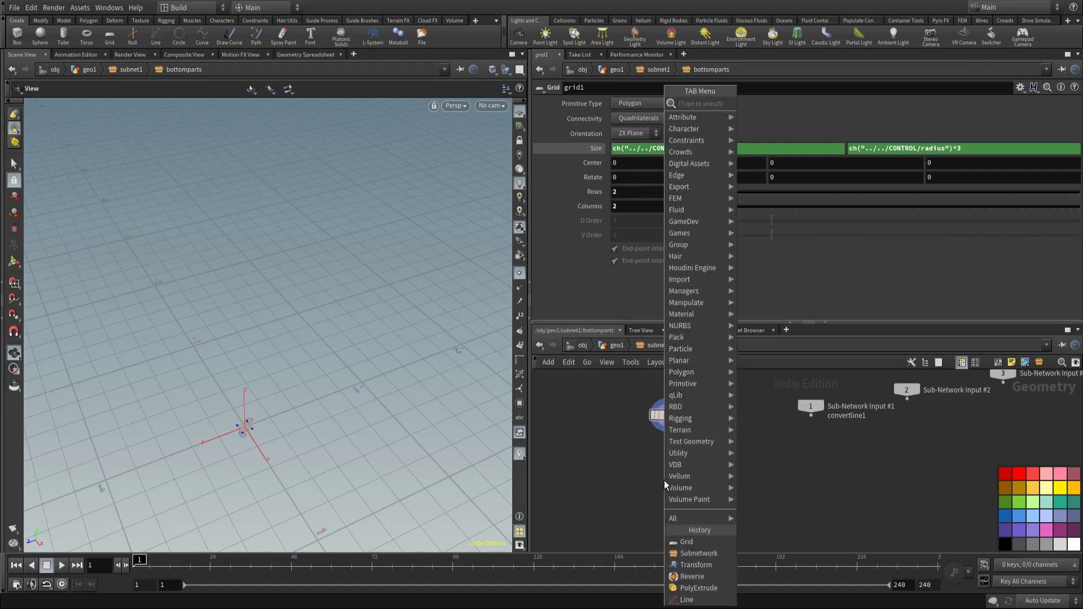
text(polyex)
key(Escape)
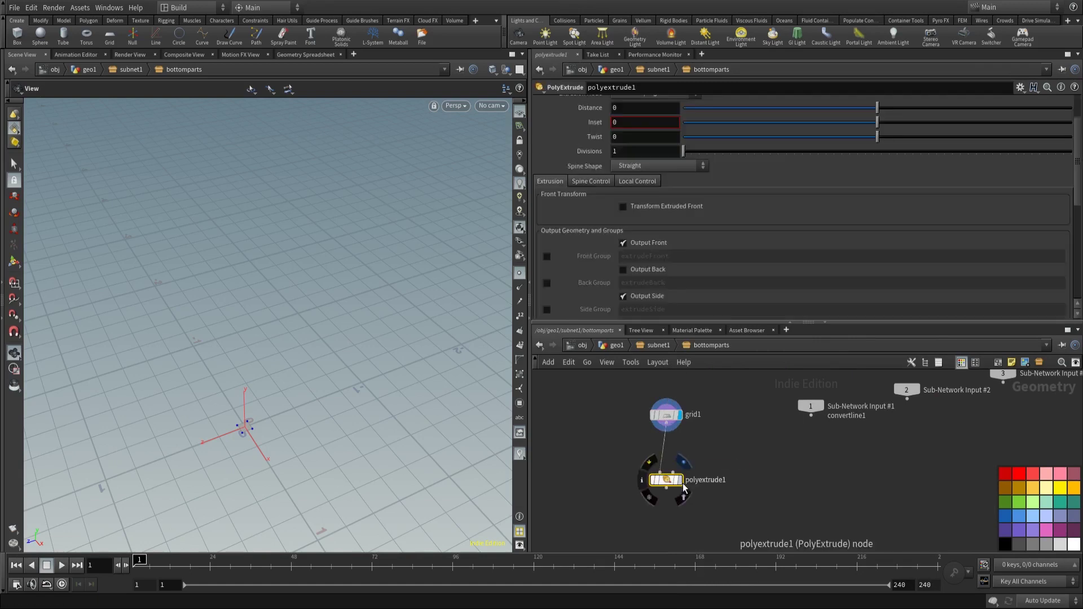
drag(664, 479, 667, 453)
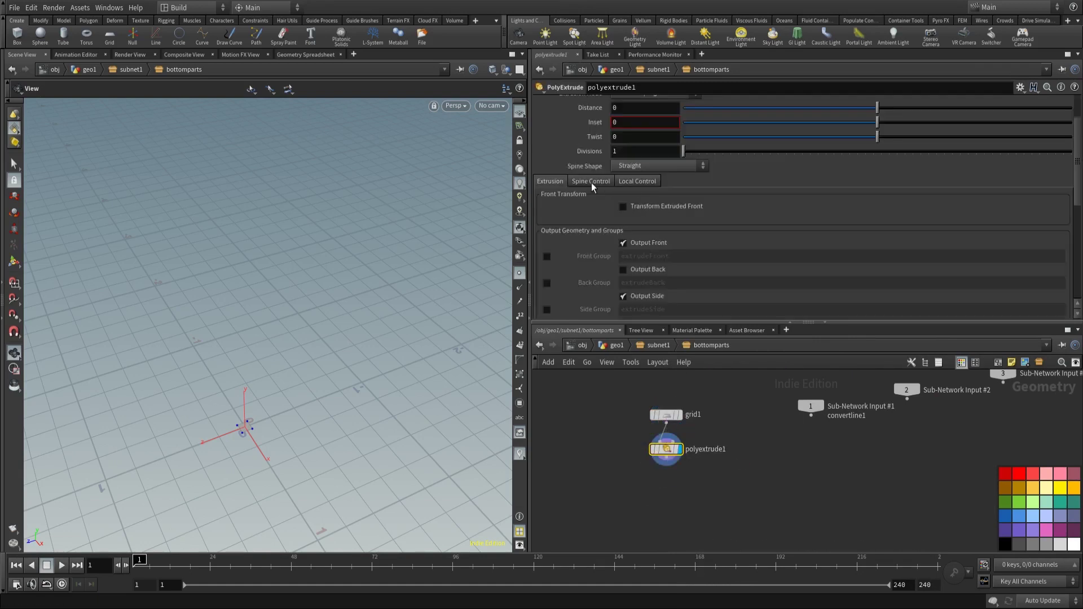
scroll(642, 196, up, 2)
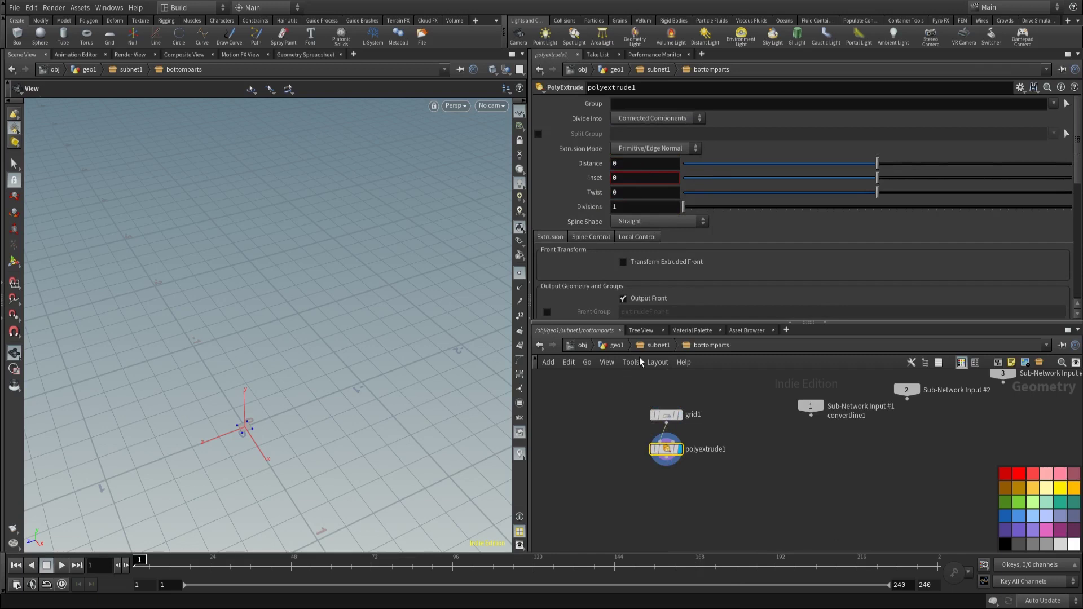
Step: Add a float parameter bottom_height, labelled 'bottom height', to the CONTROL null
click(654, 347)
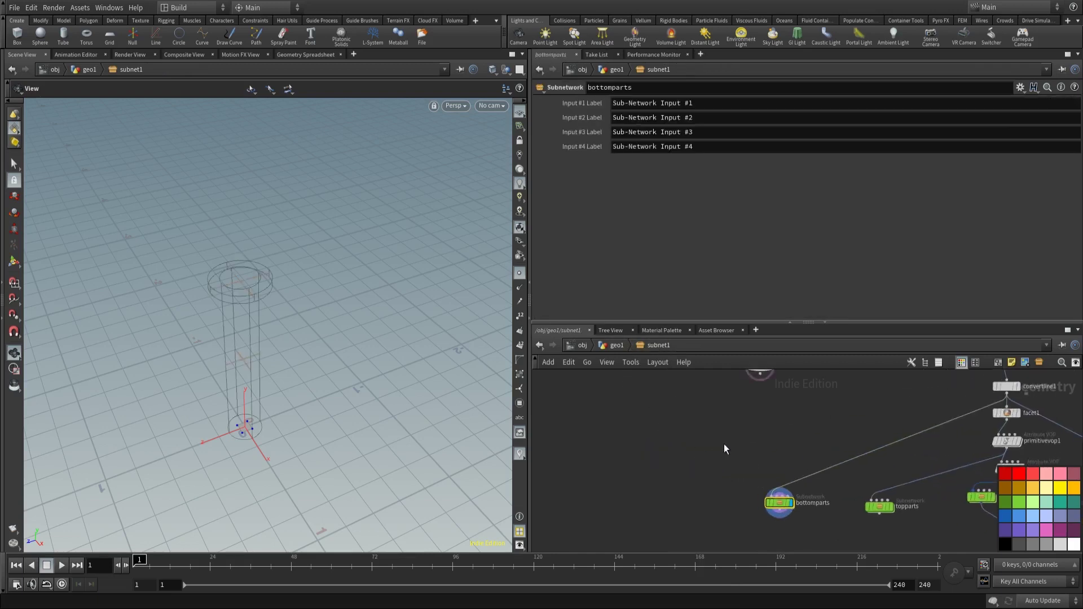
click(686, 415)
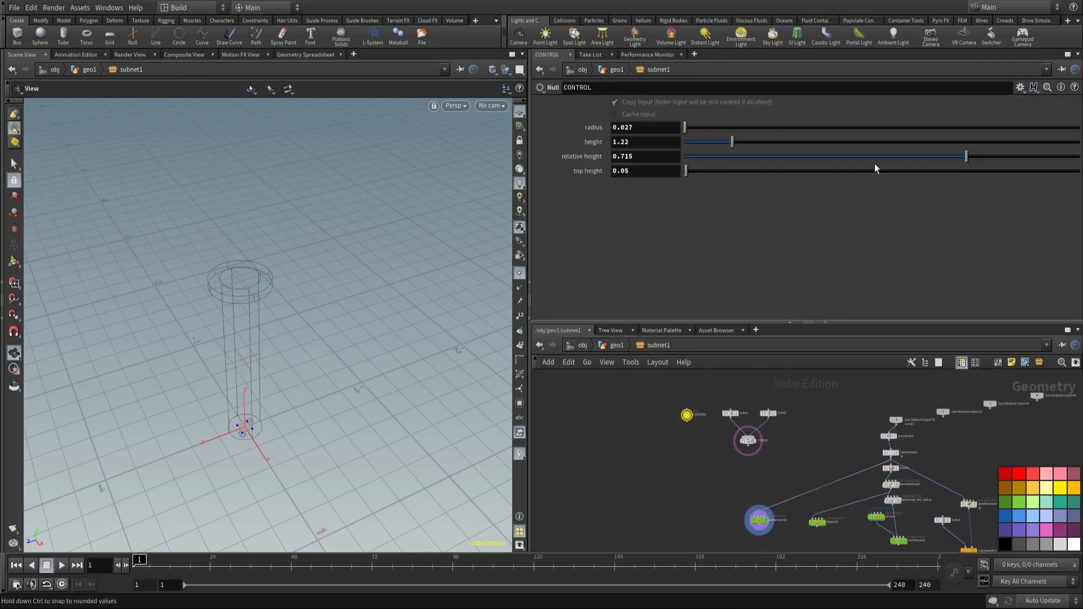
click(1020, 88)
click(959, 101)
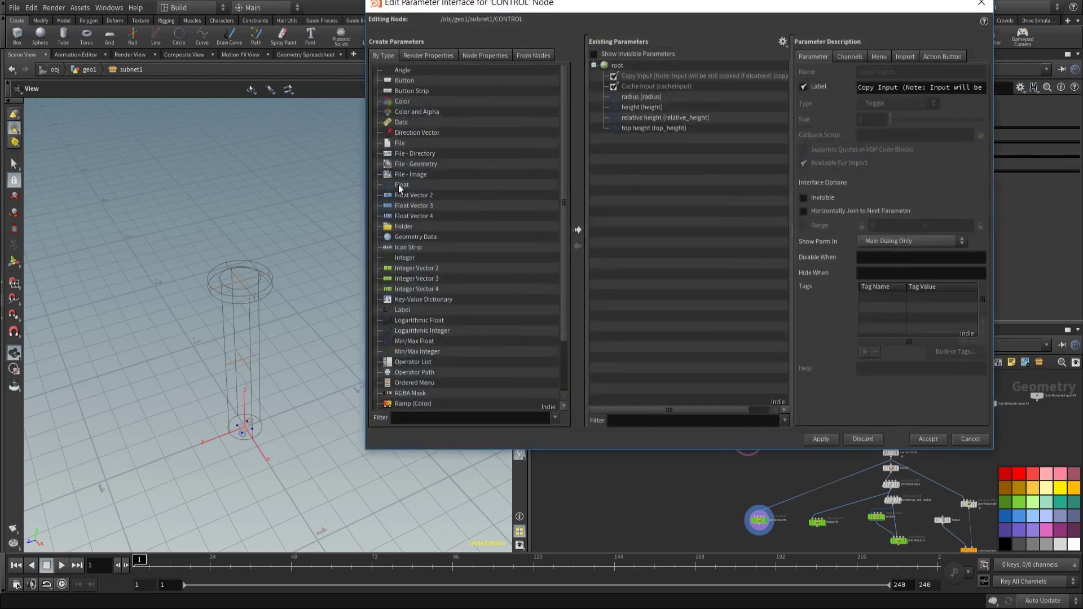
drag(398, 185, 683, 193)
double_click(918, 75)
text(b)
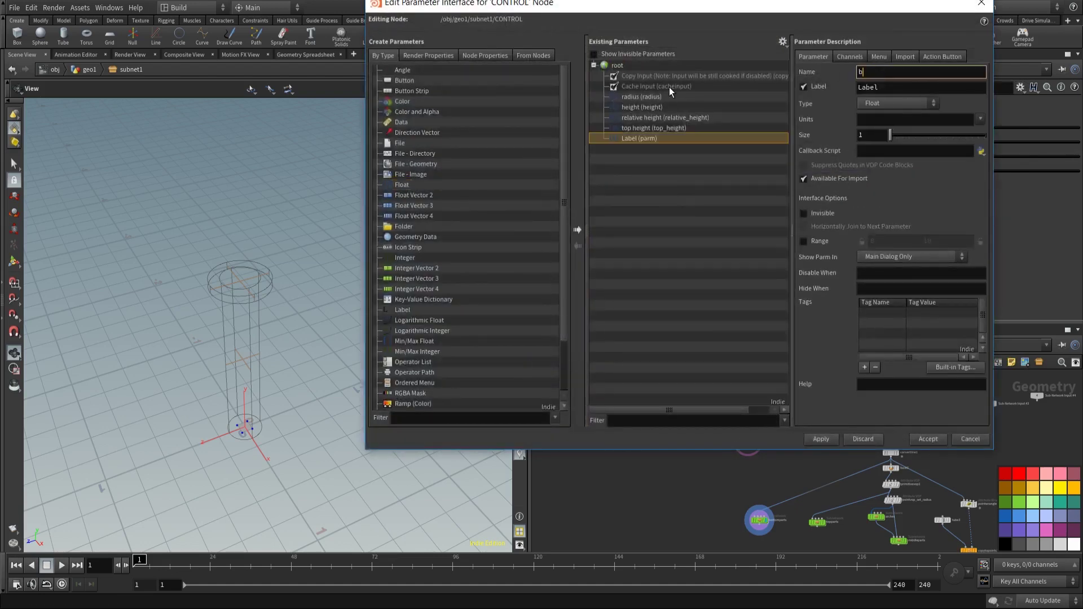
text(ottom_height)
key(Tab)
text(b)
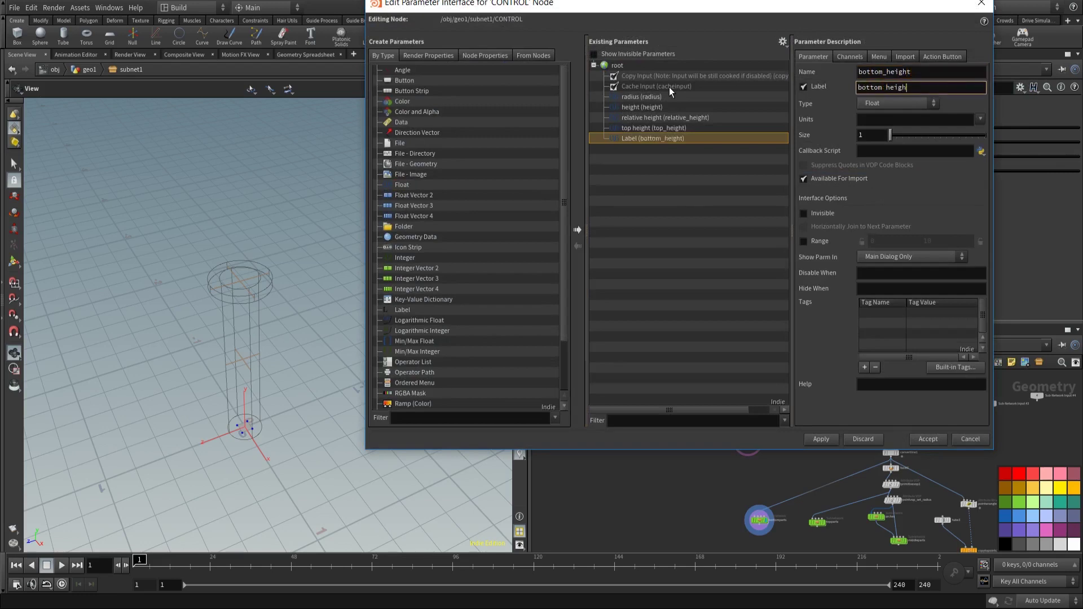
text(ottom height)
click(821, 439)
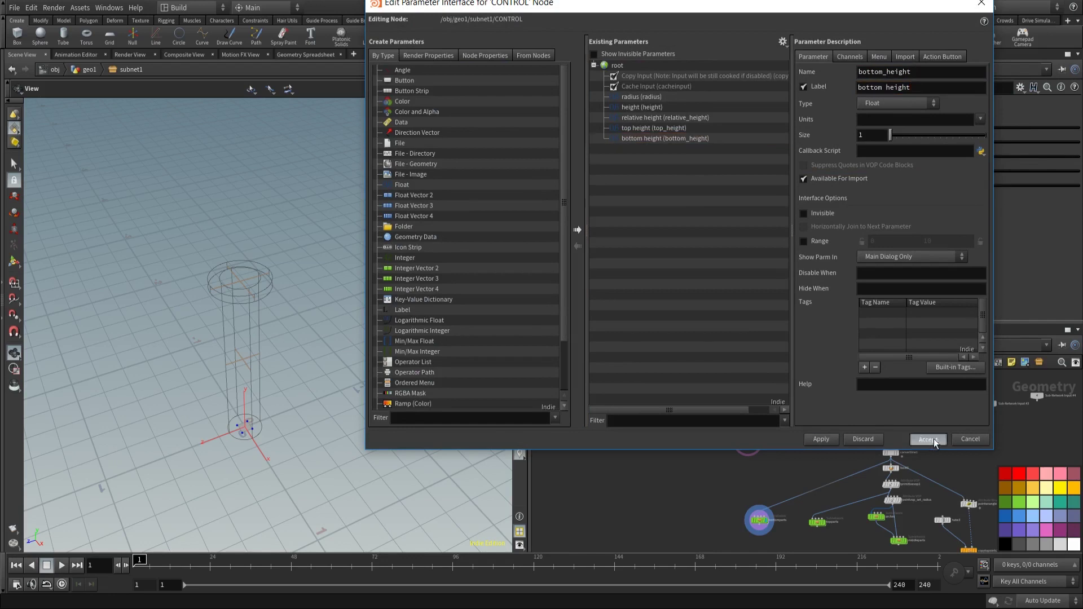
click(928, 438)
Step: Copy bottom height, set it to 0.07, and limit its range to 0–1
right_click(625, 188)
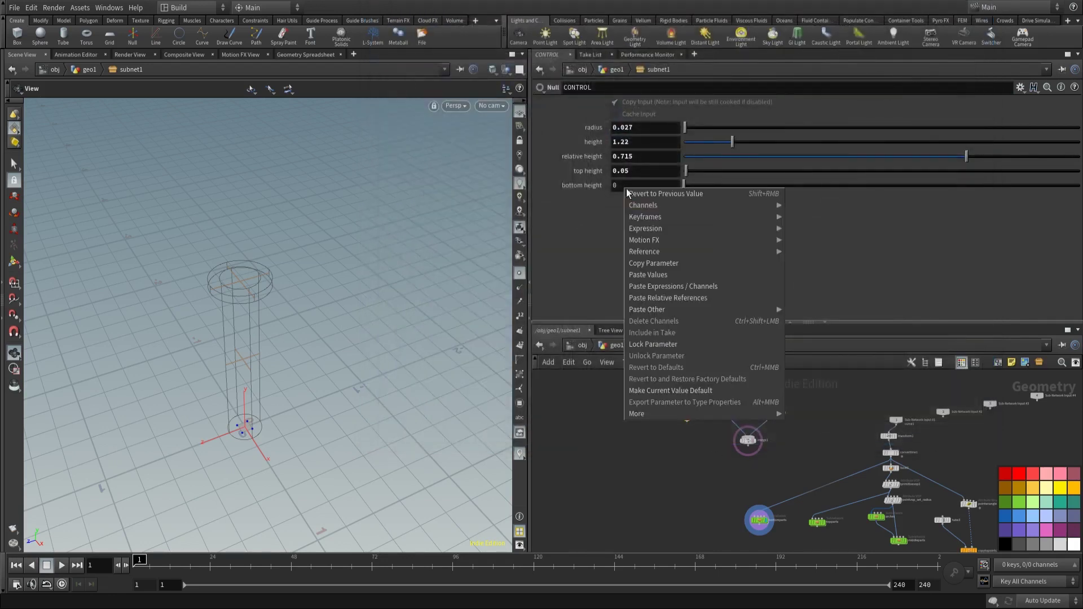
click(654, 263)
drag(685, 186, 691, 191)
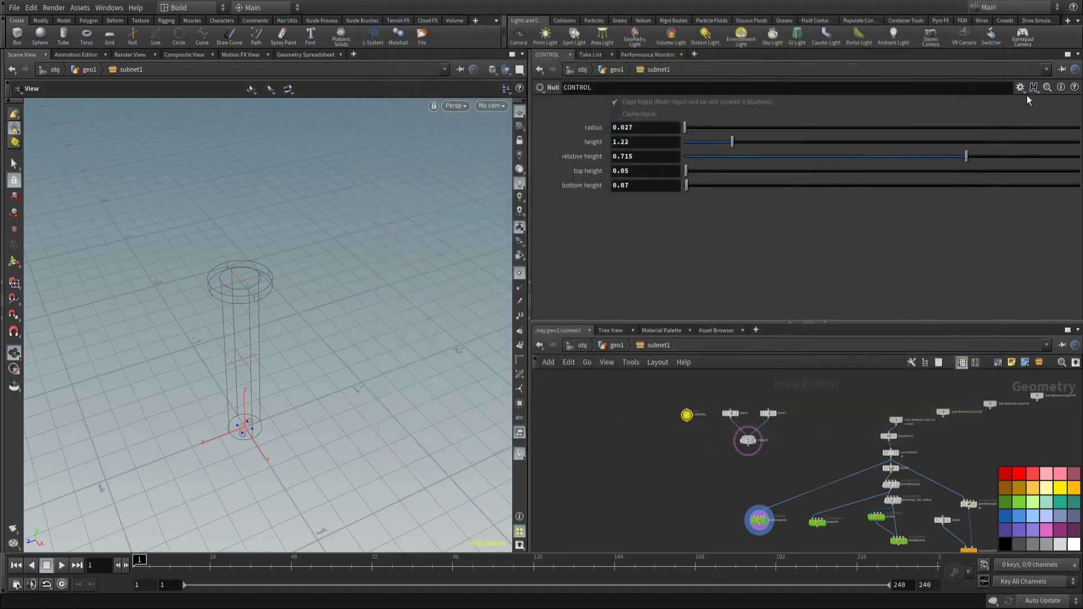
click(1021, 88)
click(979, 107)
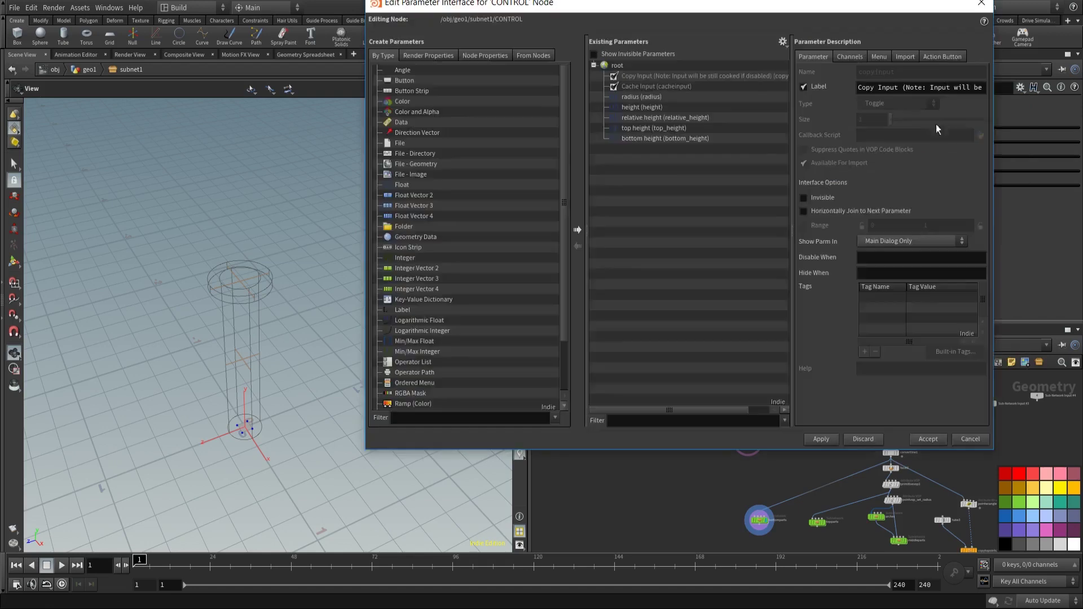
click(645, 138)
click(947, 241)
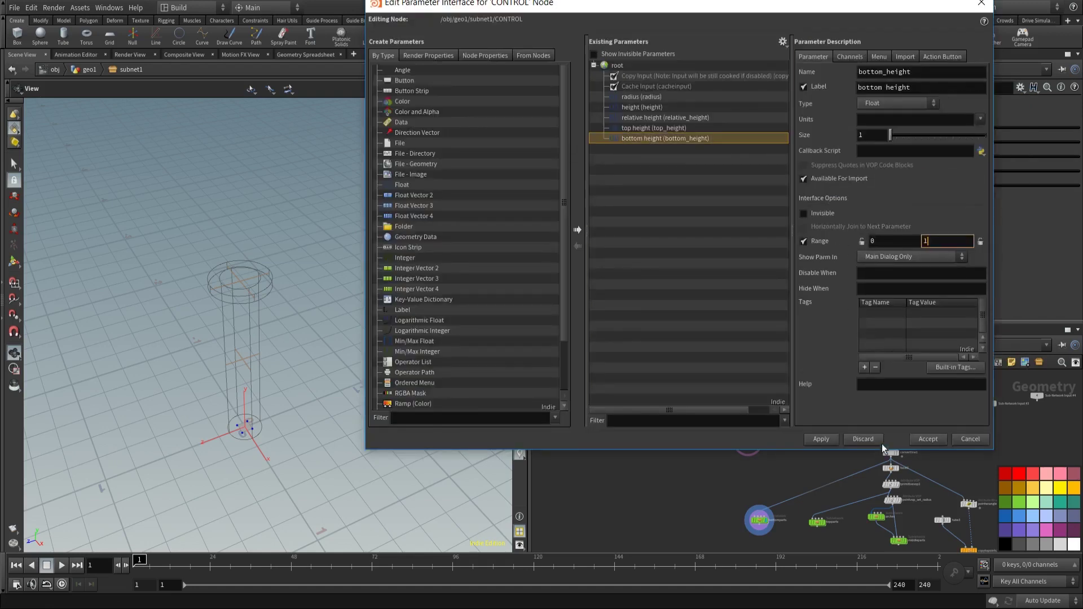
click(821, 439)
click(981, 6)
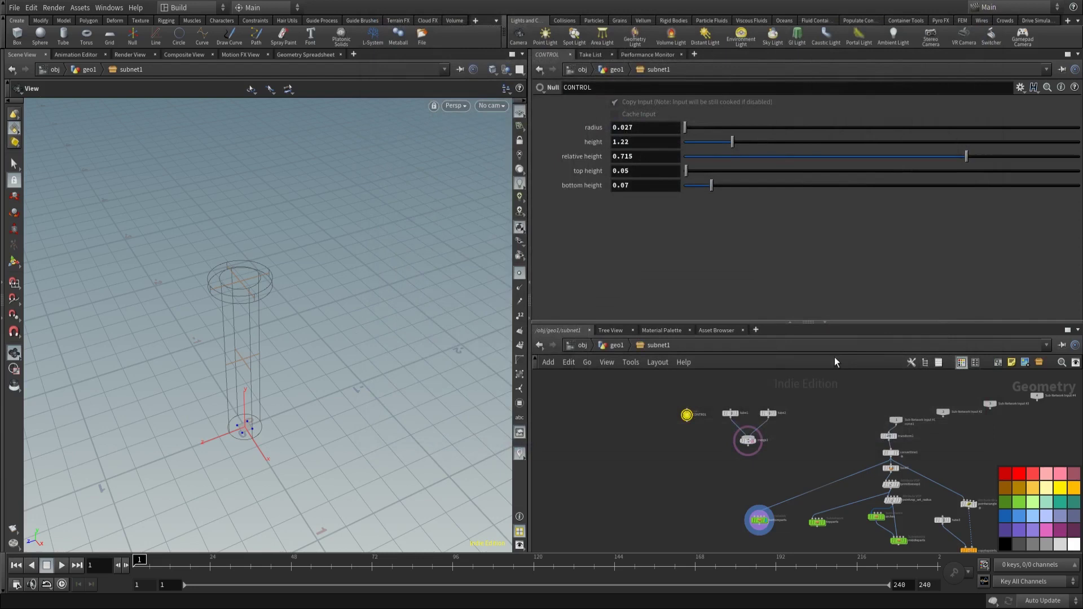
middle_drag(725, 410, 733, 503)
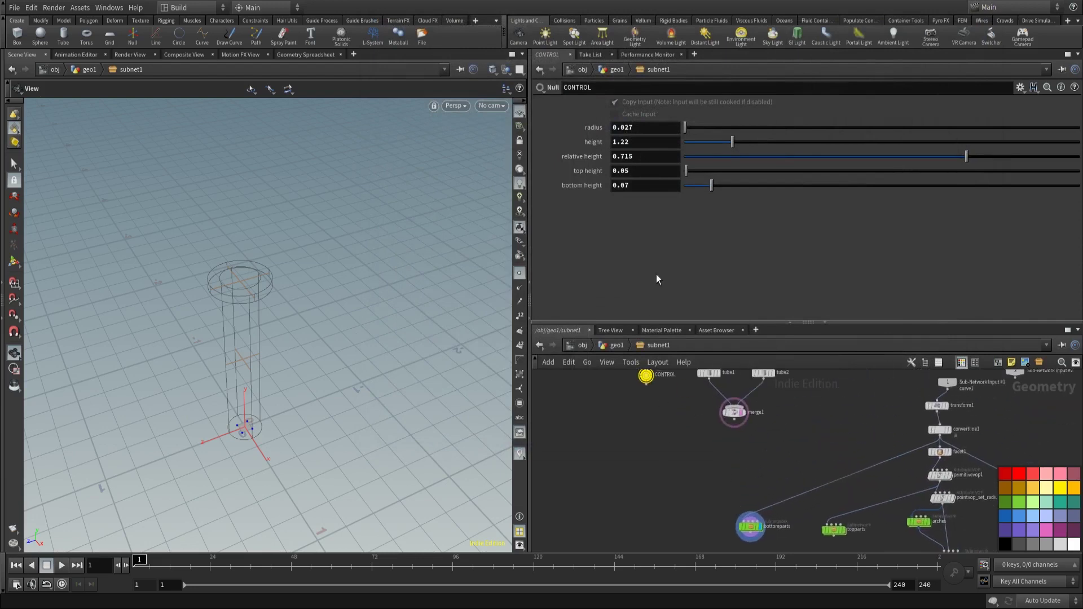
Step: Link polyextrude1's Distance to CONTROL's bottom height via a relative reference
right_click(624, 184)
click(648, 267)
middle_drag(736, 550, 729, 438)
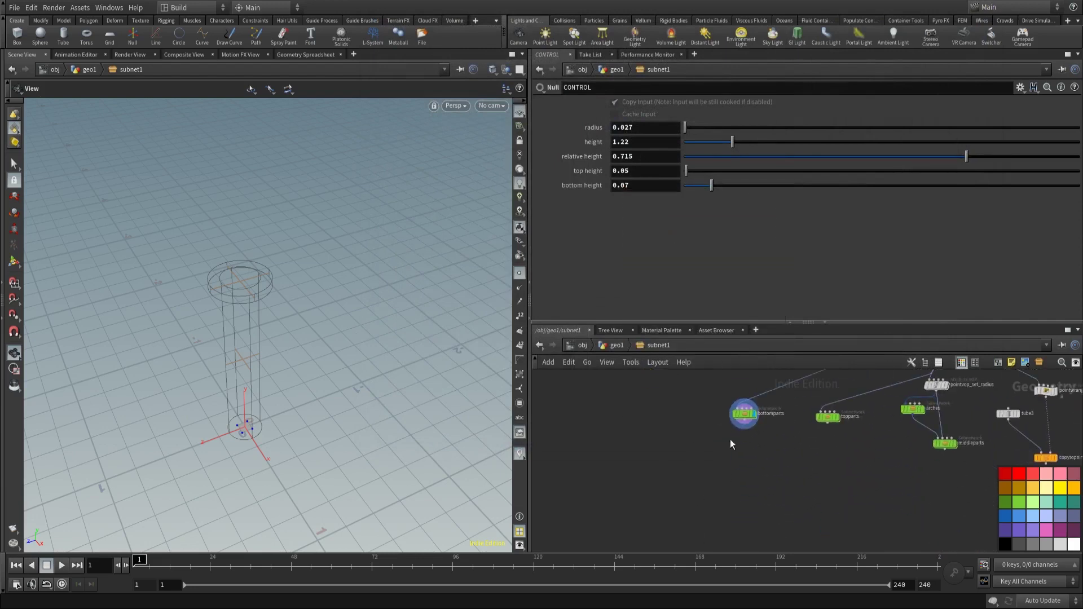
scroll(740, 417, up, 2)
double_click(734, 400)
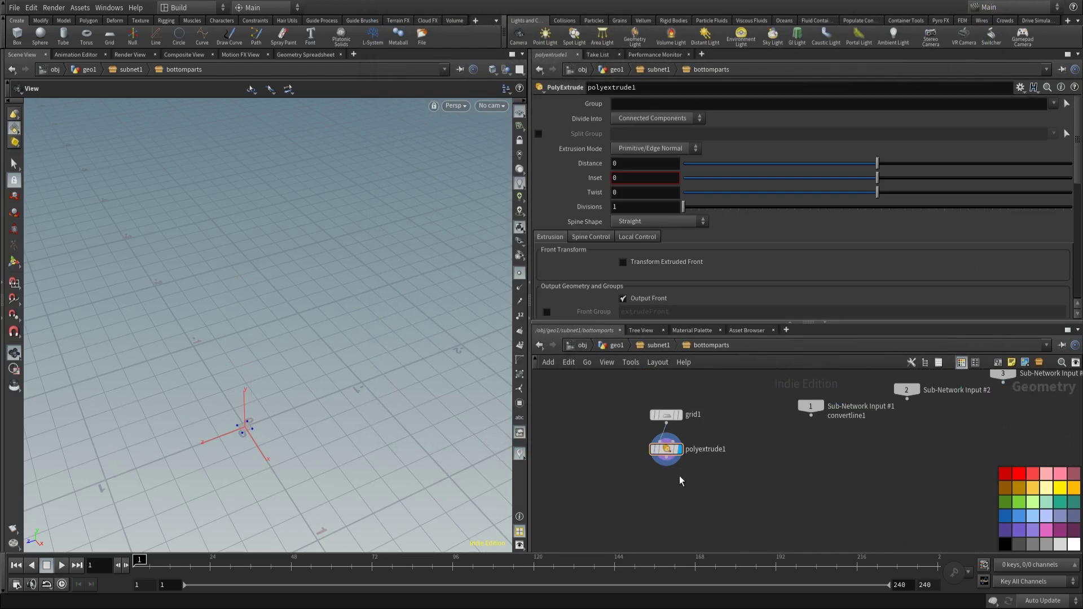
right_click(623, 159)
click(655, 276)
key(f)
Step: Set the extrusion Divisions to 15 and reveal the spine control settings
drag(321, 317, 317, 348)
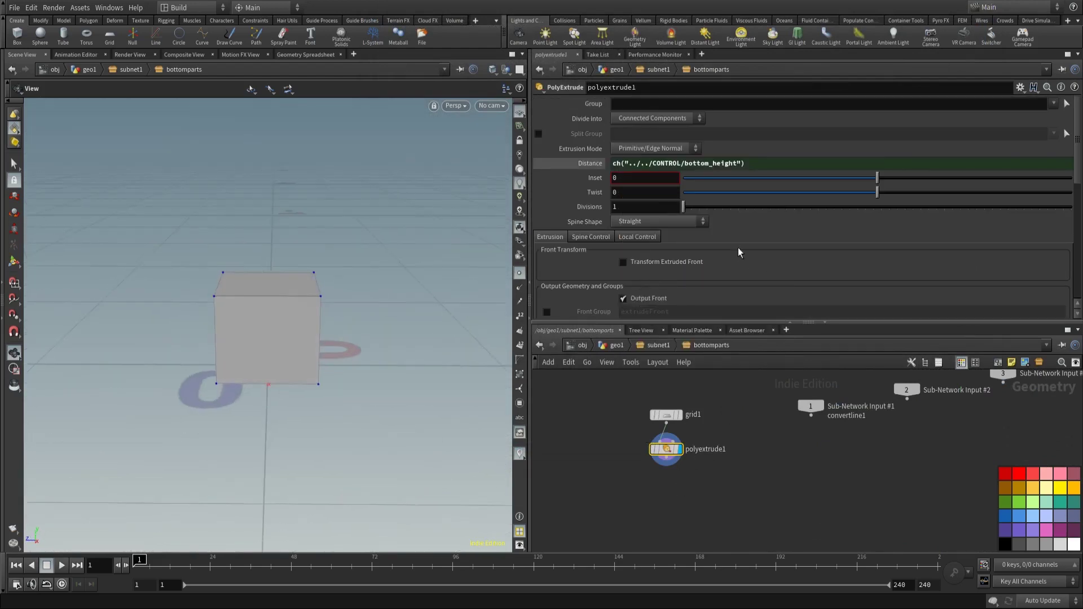
drag(683, 206, 794, 206)
scroll(719, 276, down, 1)
scroll(718, 275, down, 8)
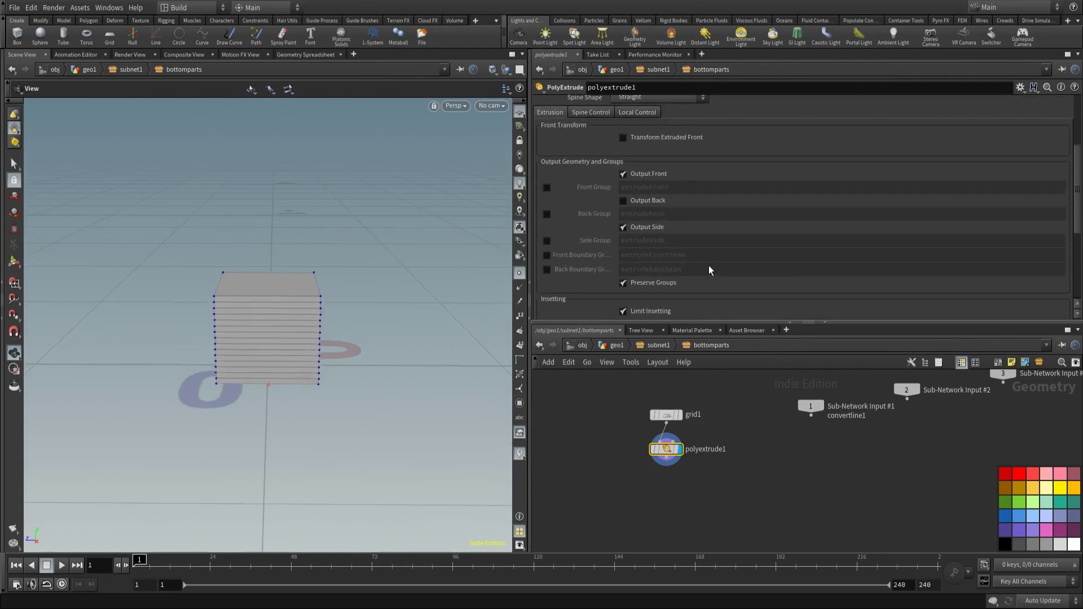
click(591, 113)
scroll(726, 225, down, 5)
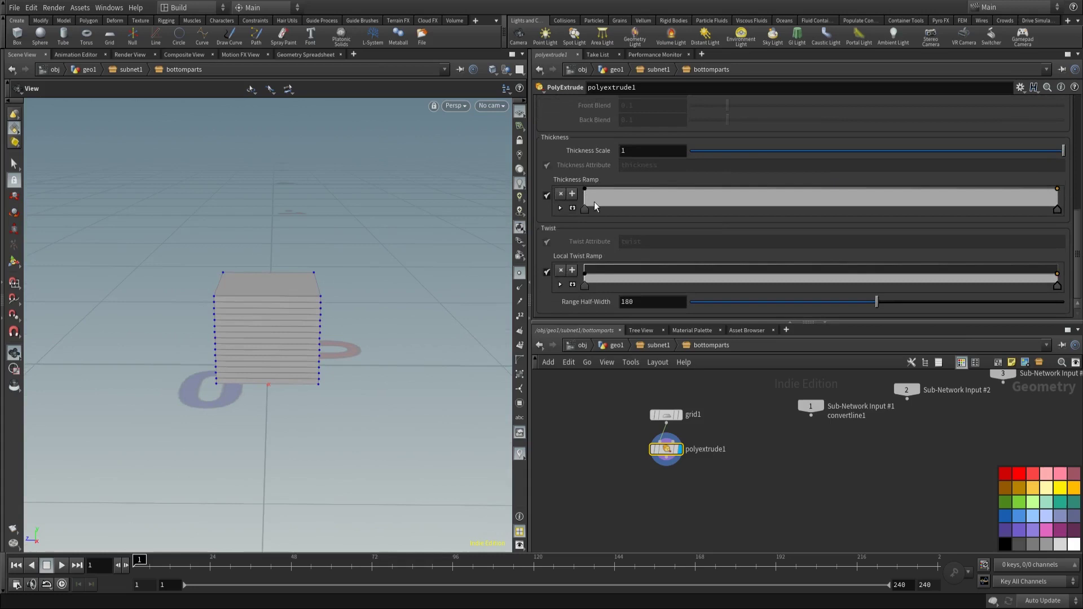
Step: Shape the Thickness Ramp into a wavy profile with points near 0.71 and 0.89
click(572, 208)
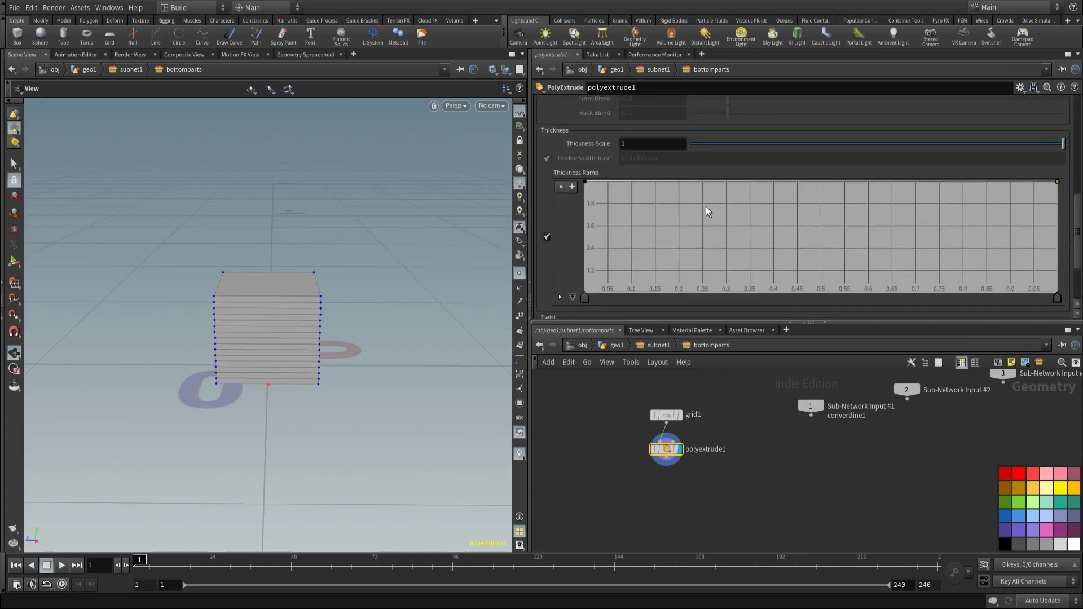
drag(706, 206, 654, 196)
drag(767, 199, 713, 183)
click(799, 194)
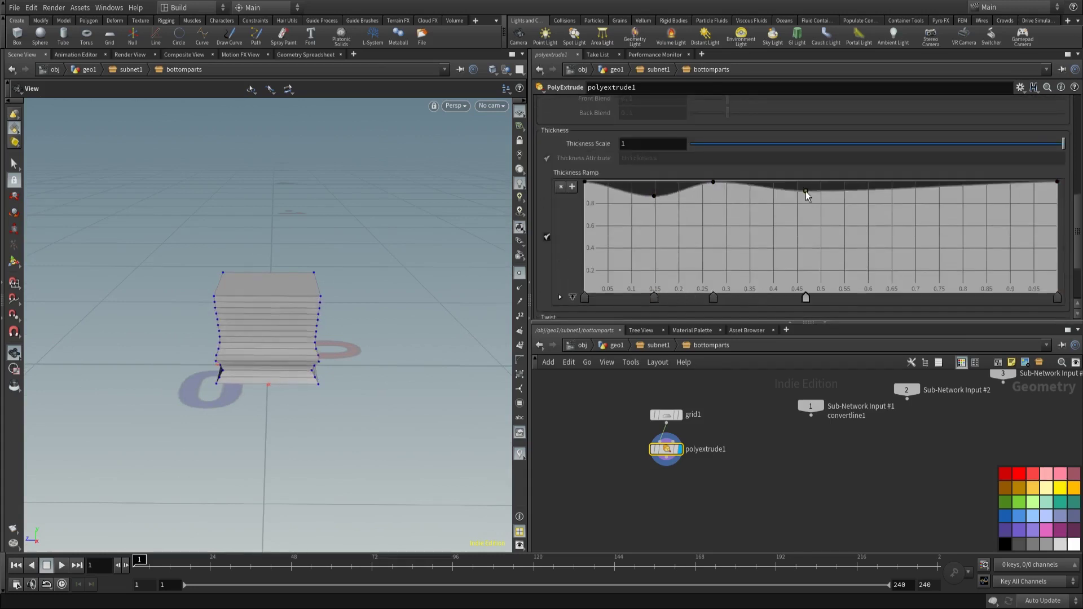
click(926, 205)
drag(926, 205, 920, 199)
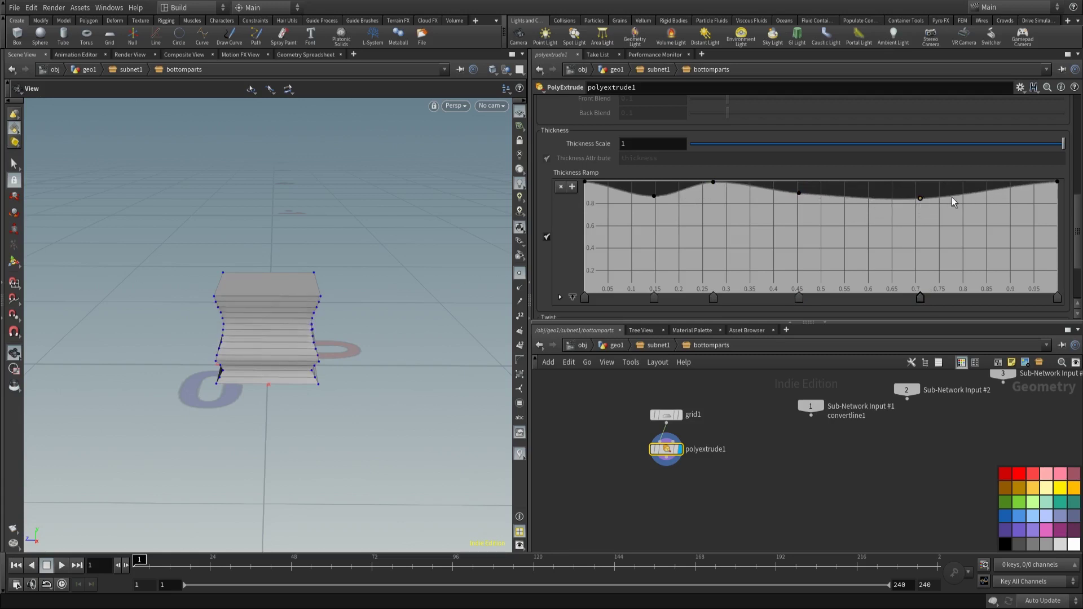
click(1003, 209)
drag(1006, 214, 1006, 208)
drag(394, 271, 361, 327)
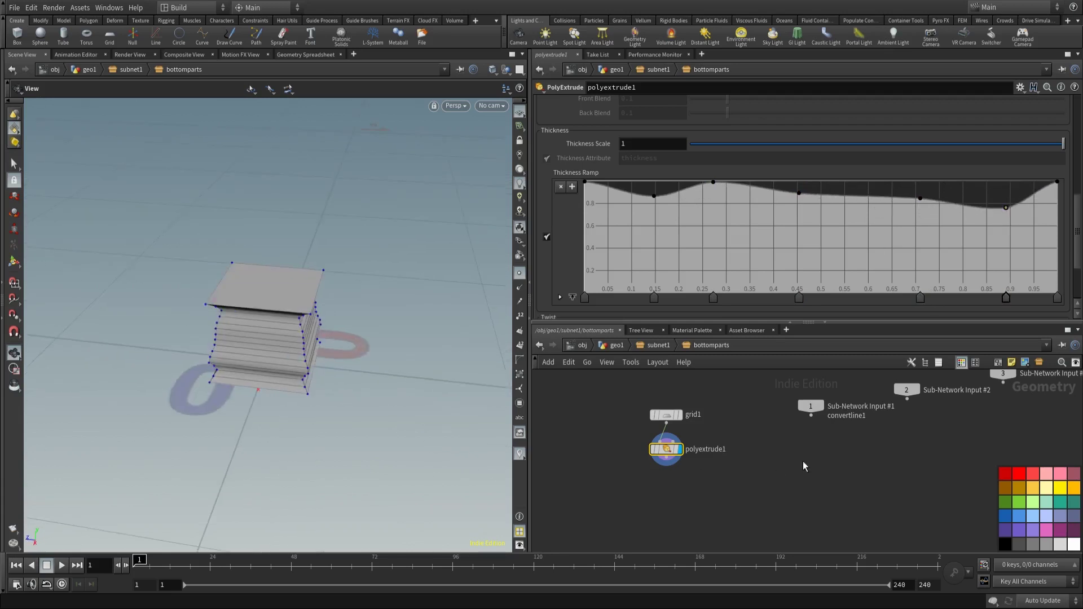
middle_drag(803, 461, 776, 448)
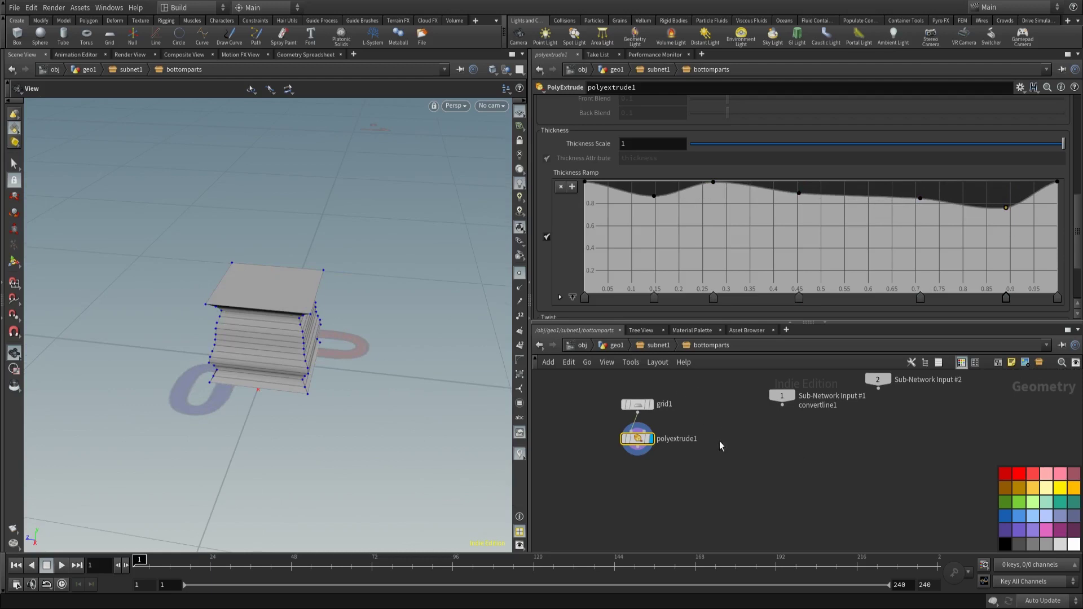
scroll(793, 446, up, 1)
key(Tab)
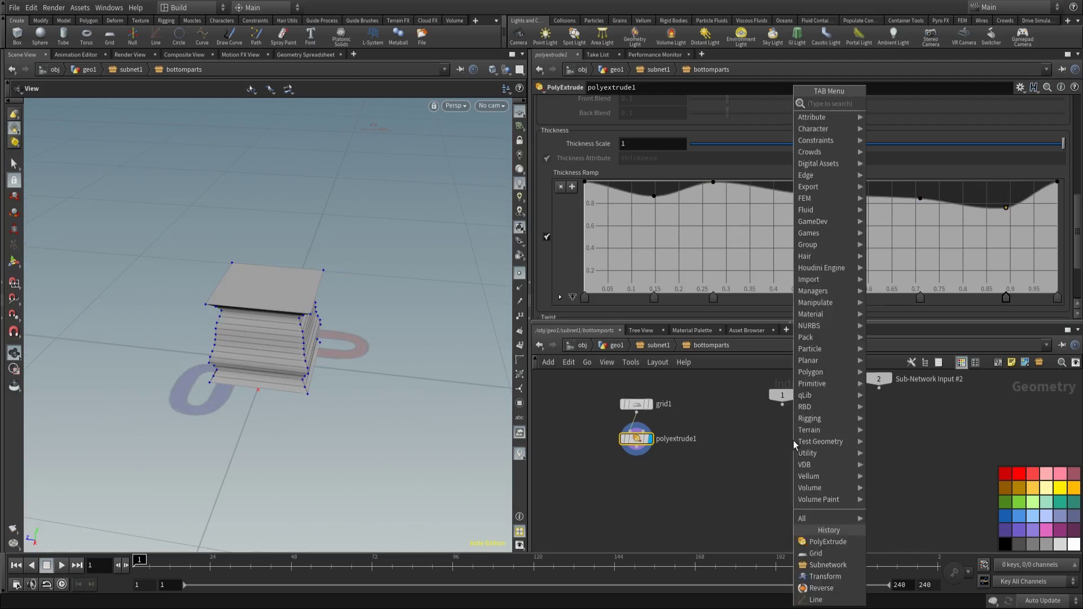
text(point w)
key(Return)
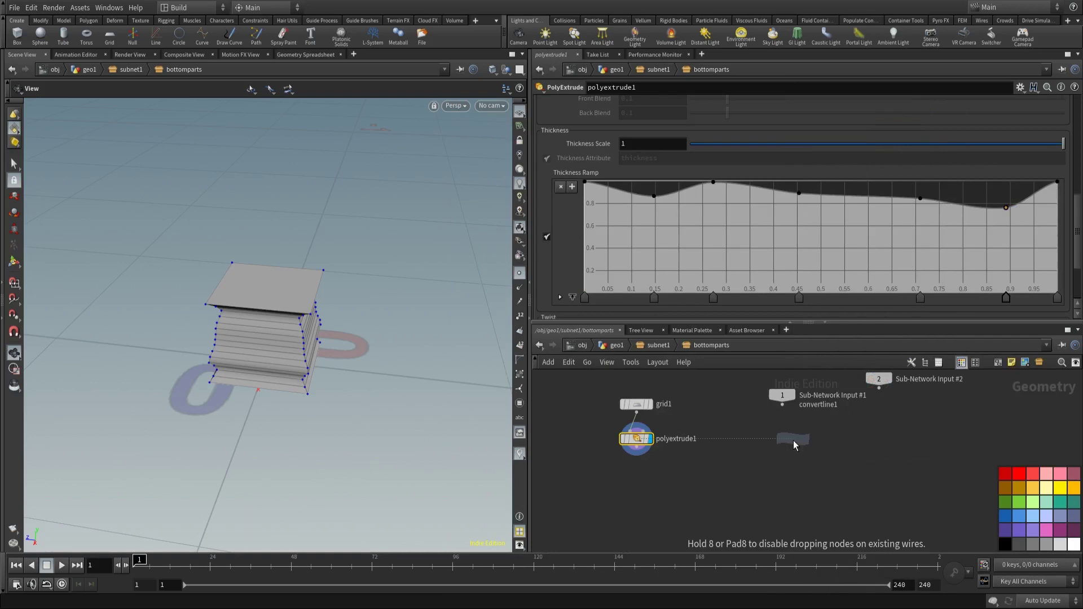
click(793, 441)
click(782, 405)
click(793, 432)
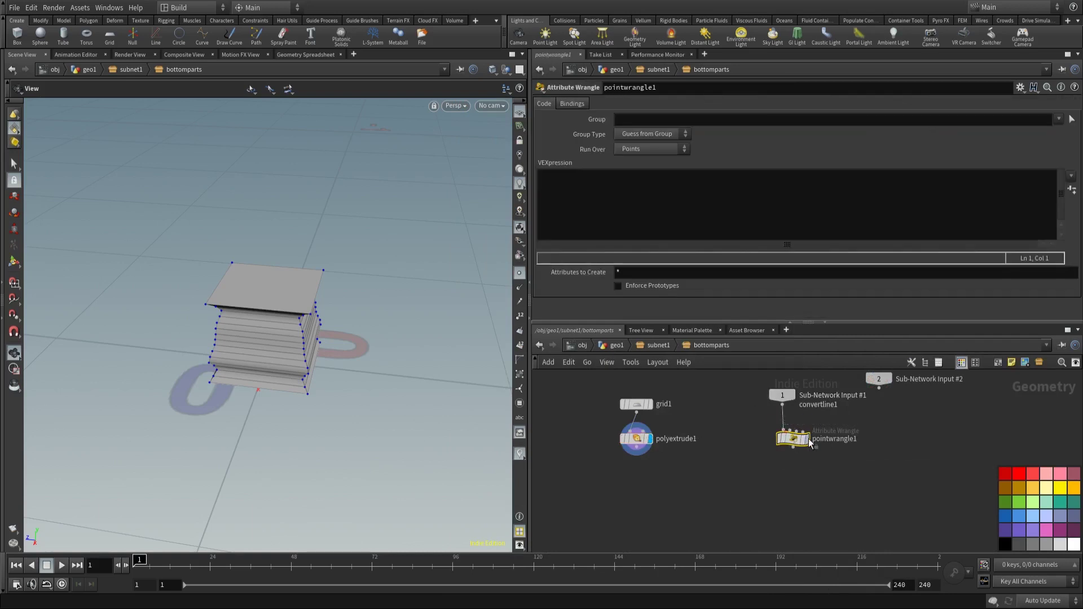
drag(793, 439, 777, 439)
click(791, 439)
click(689, 213)
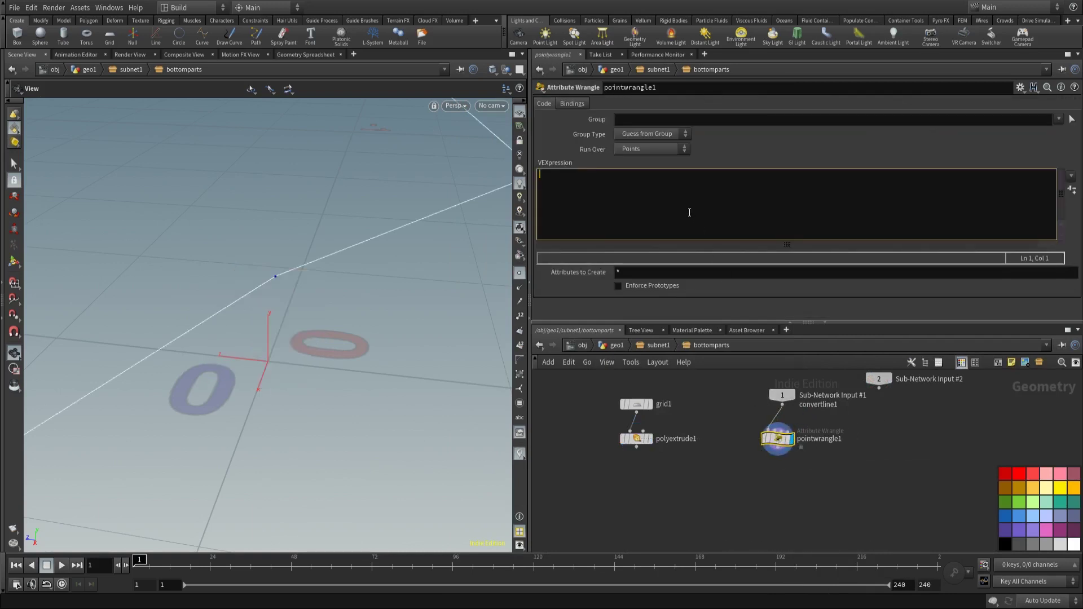
text(@up.y = 1;)
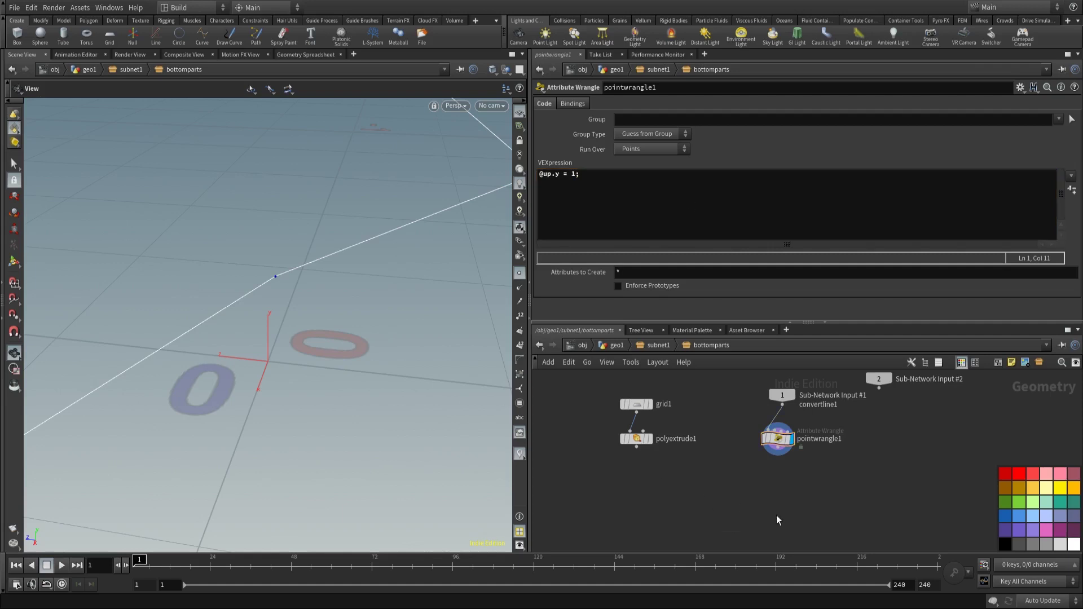
Step: Add polyframe1 below the wrangle with Normal Name off, Tangent Name N, displayed
middle_drag(776, 517, 742, 501)
key(Tab)
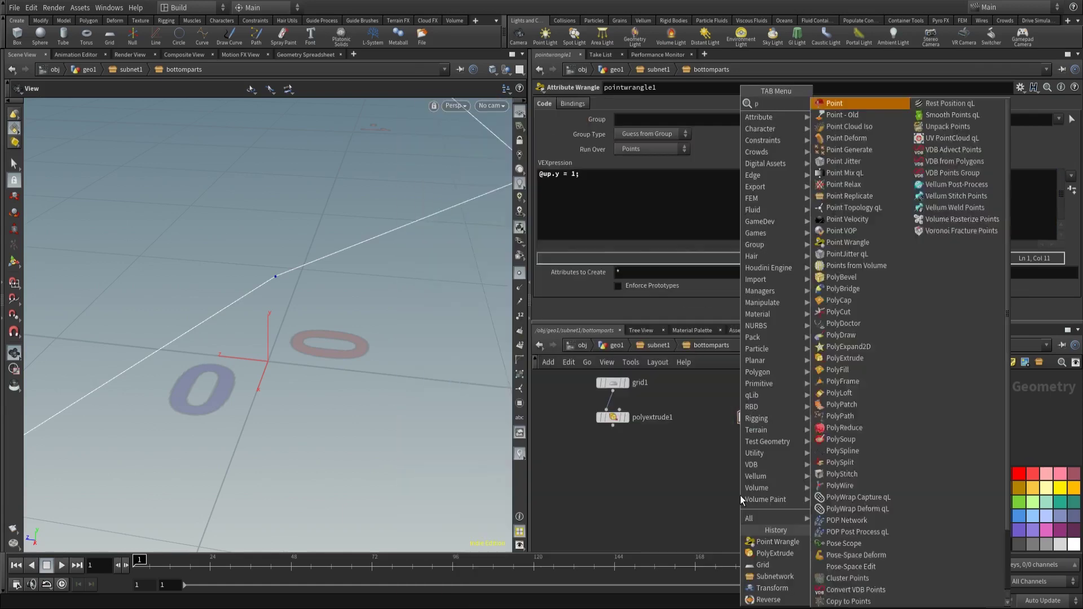
key(Escape)
click(740, 495)
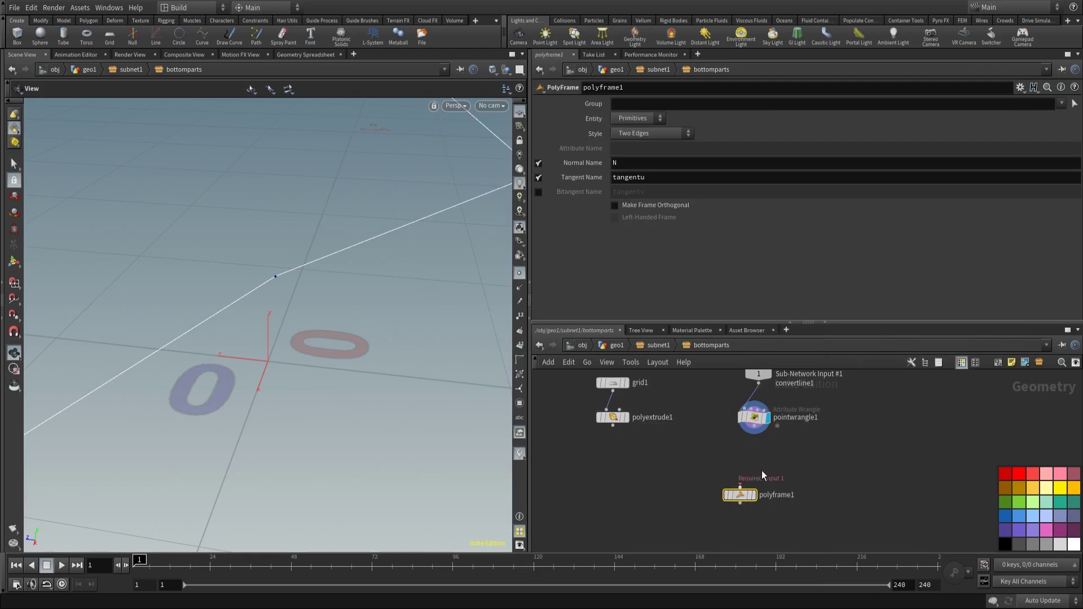
mouse_move(752, 437)
mouse_down()
mouse_move(740, 490)
mouse_move(754, 455)
mouse_up()
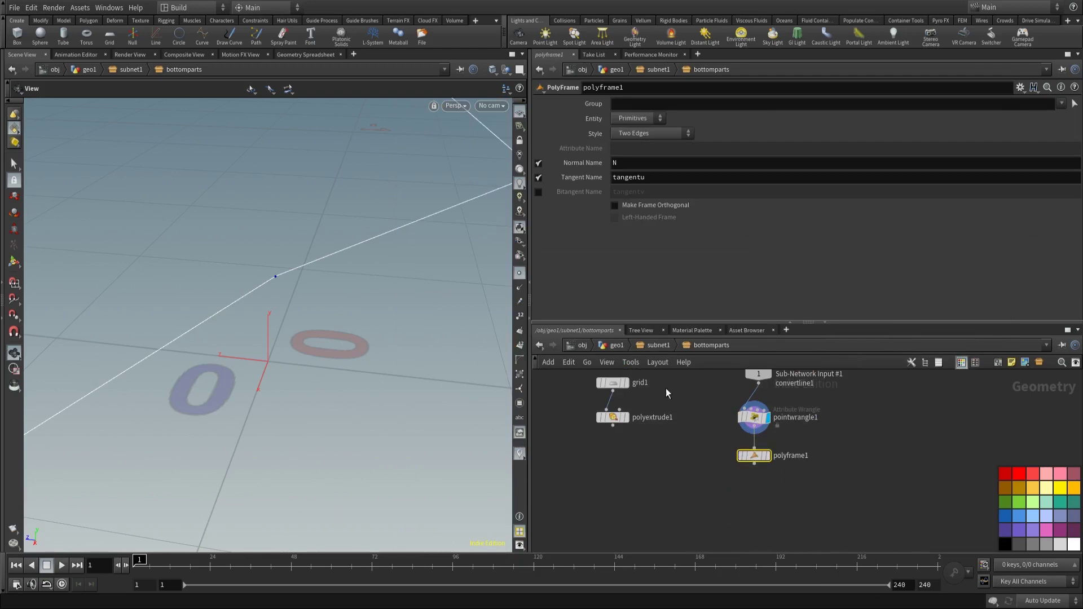
click(538, 163)
click(648, 178)
text(N)
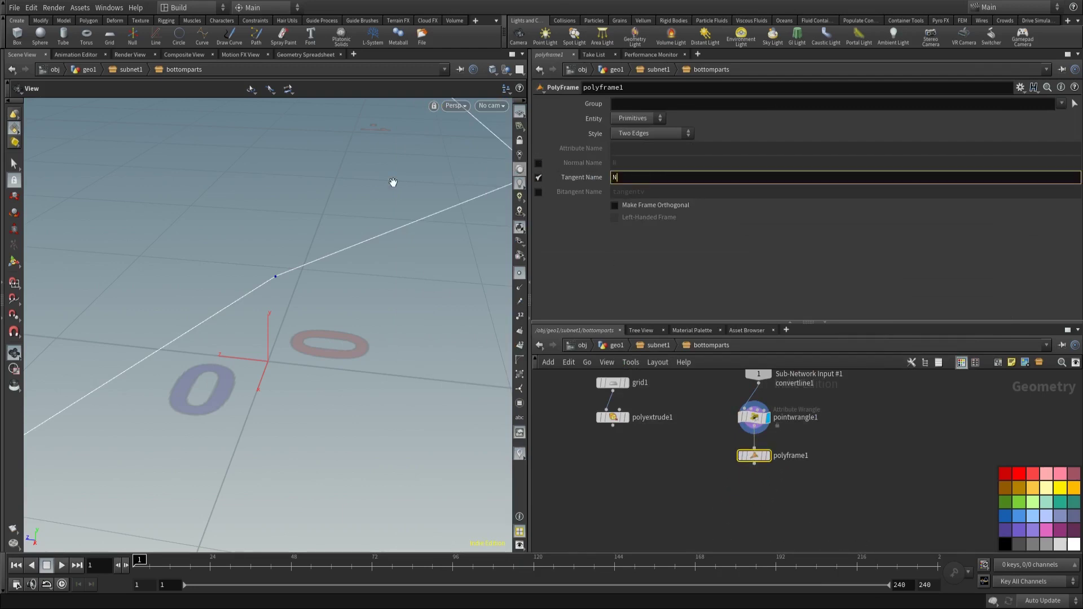
key(Return)
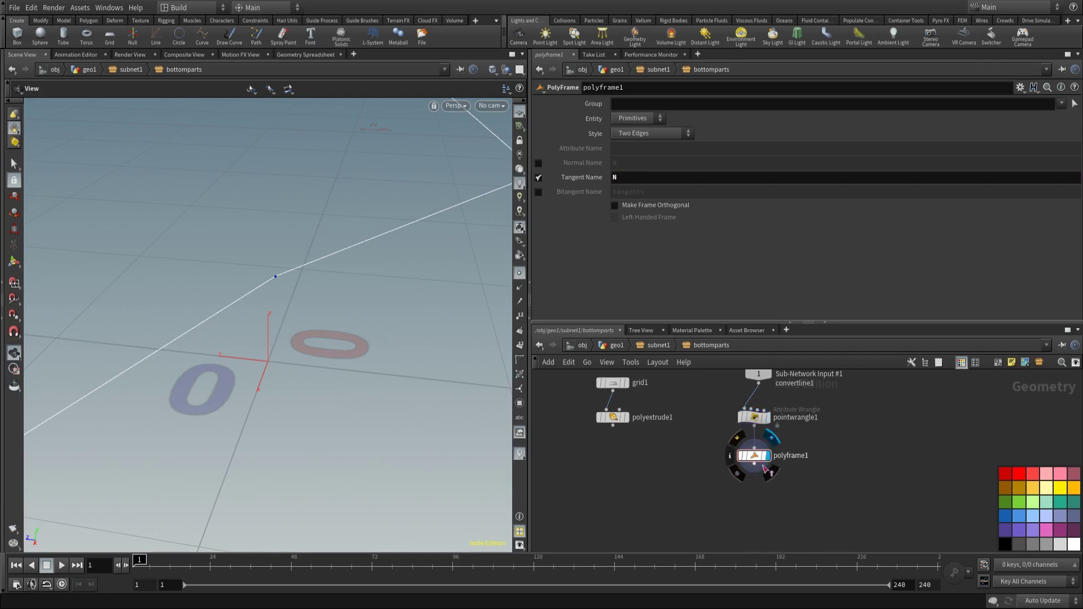
click(769, 456)
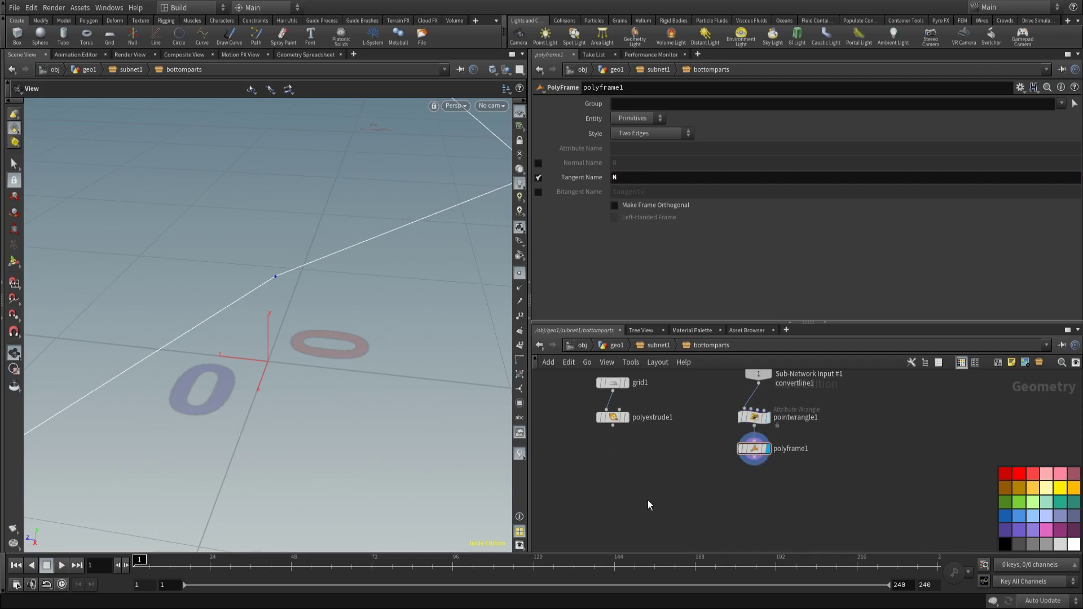
key(Tab)
Step: Add copytopoints1 copying the polyextrude1 box onto polyframe1's points, and display it
text(copyt)
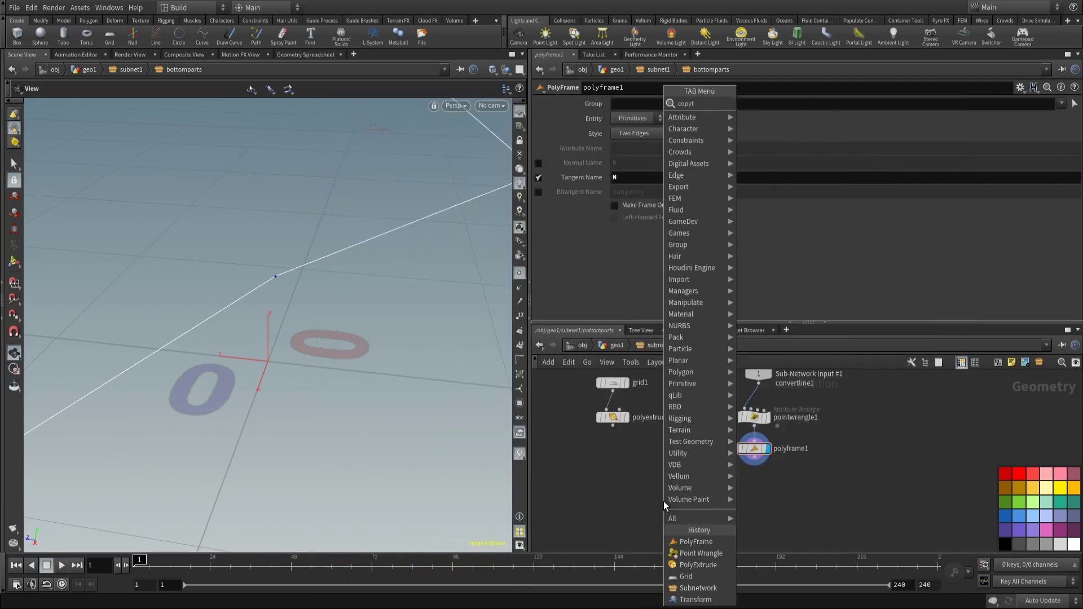
key(Return)
click(663, 501)
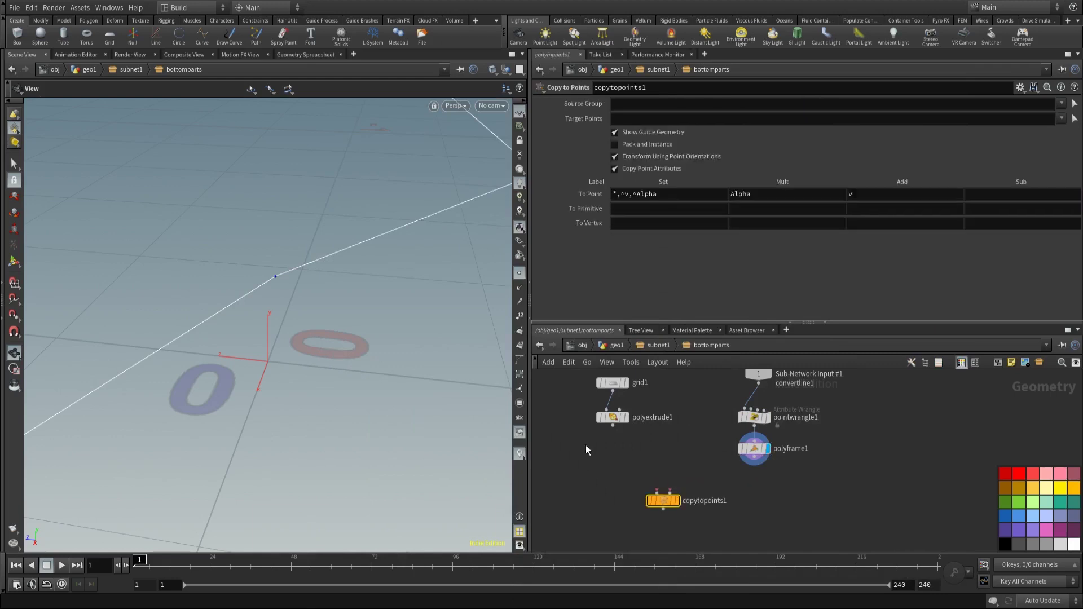
click(612, 427)
click(655, 490)
click(676, 501)
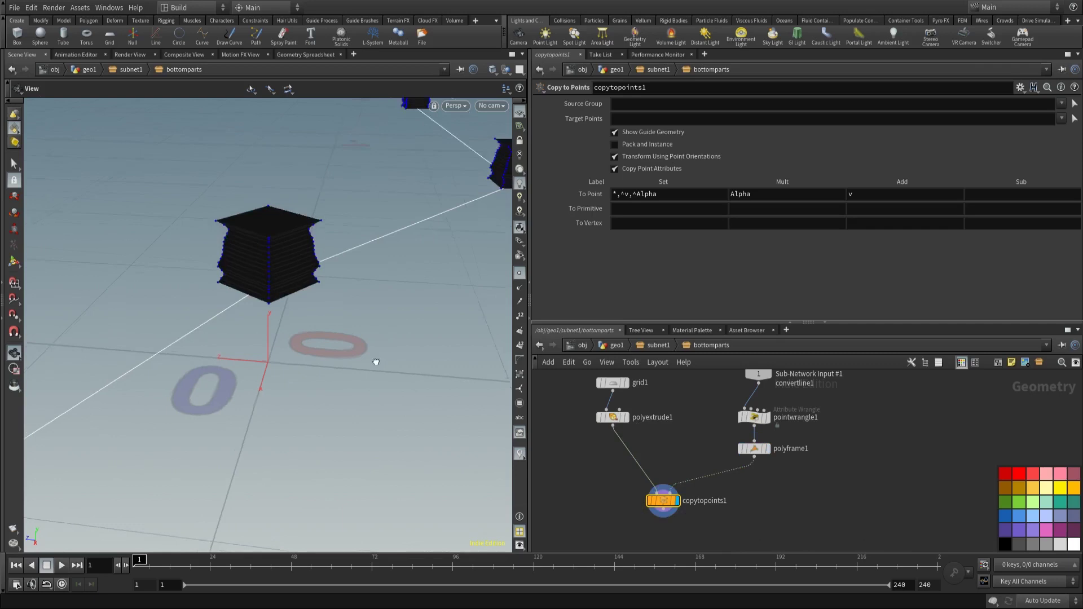
key(f)
middle_drag(788, 515, 787, 495)
Step: Add normal1 below copytopoints1, display it, and hide the point markers
key(Tab)
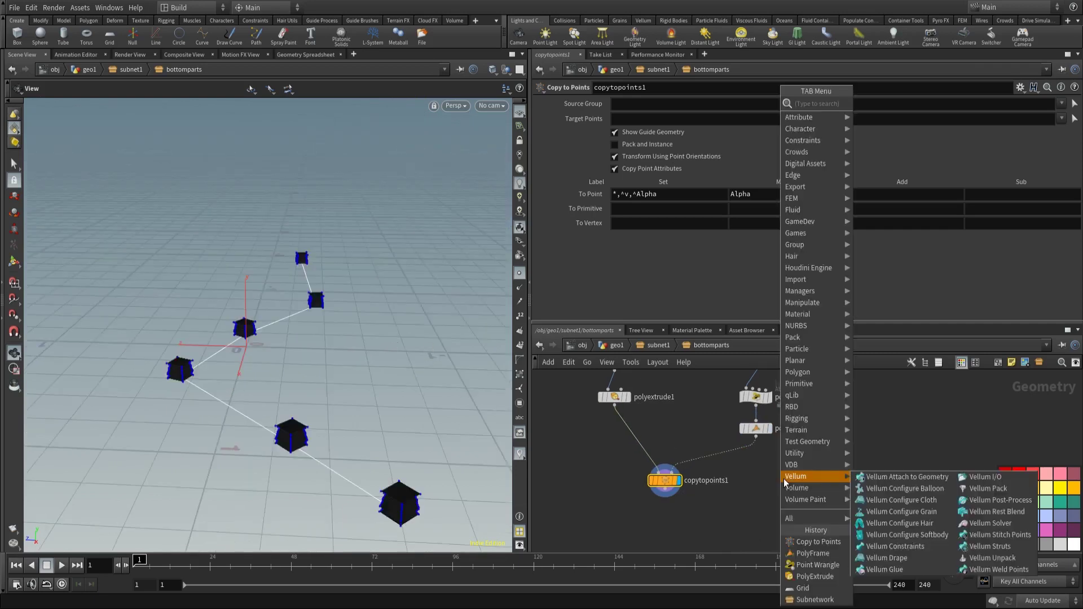
text(nor)
key(Return)
click(674, 522)
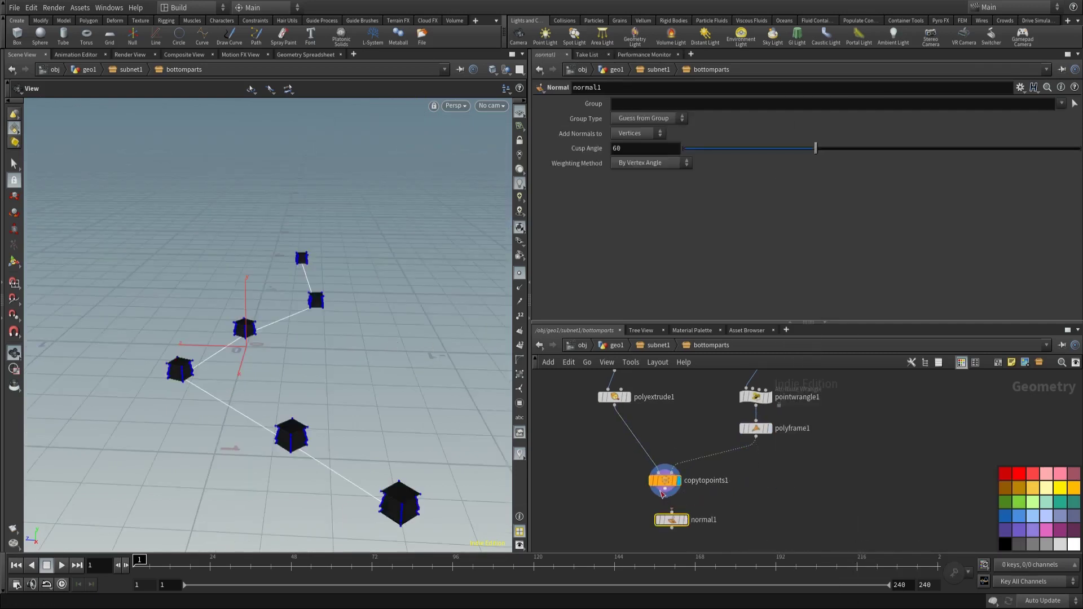
click(681, 519)
drag(680, 520, 673, 513)
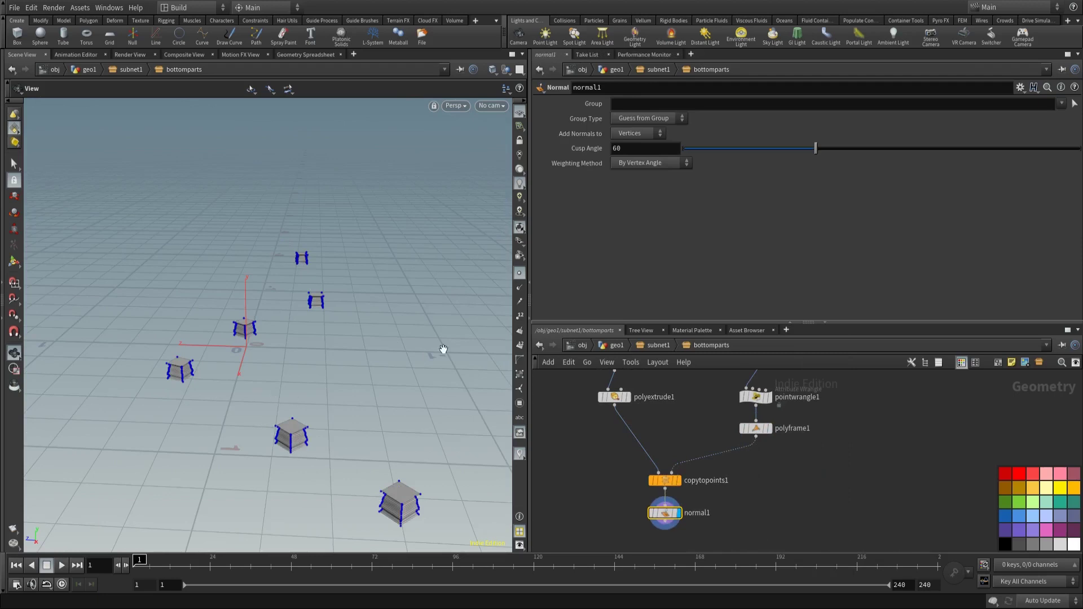
click(520, 274)
scroll(363, 259, down, 2)
drag(362, 258, 277, 311)
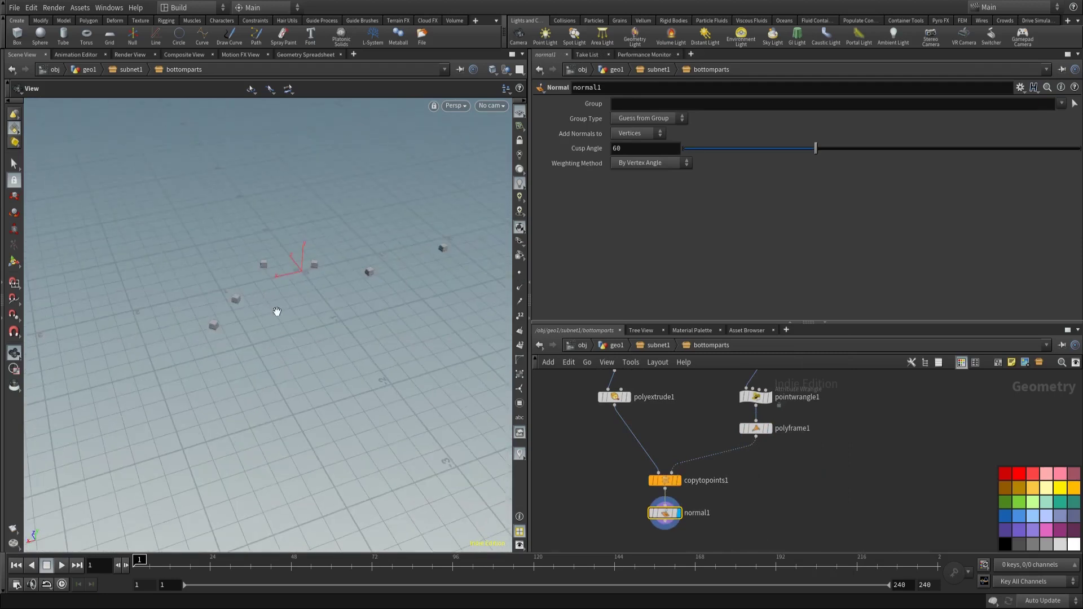
Step: Place an Output node below normal1
key(Tab)
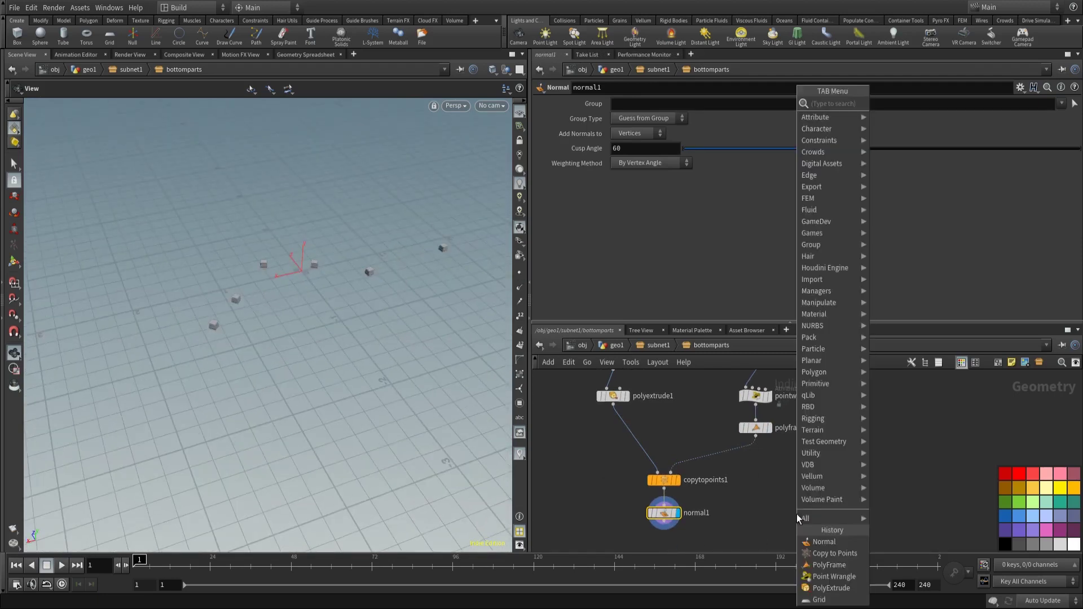
text(out)
key(Return)
click(679, 518)
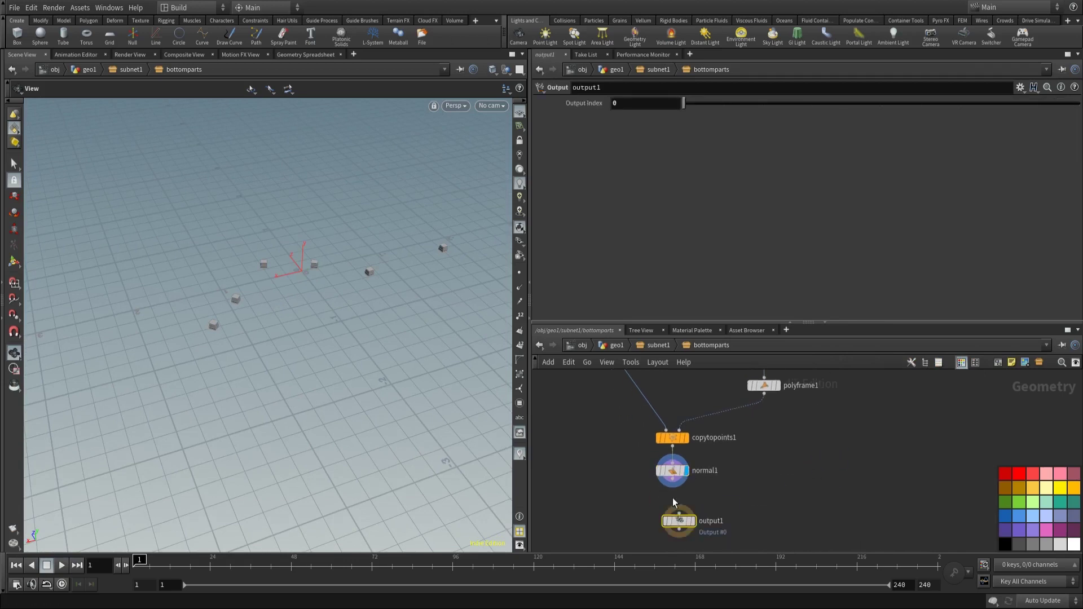
Step: Add a green Subnetwork node at the subnet1 level, fed by facet1
click(657, 345)
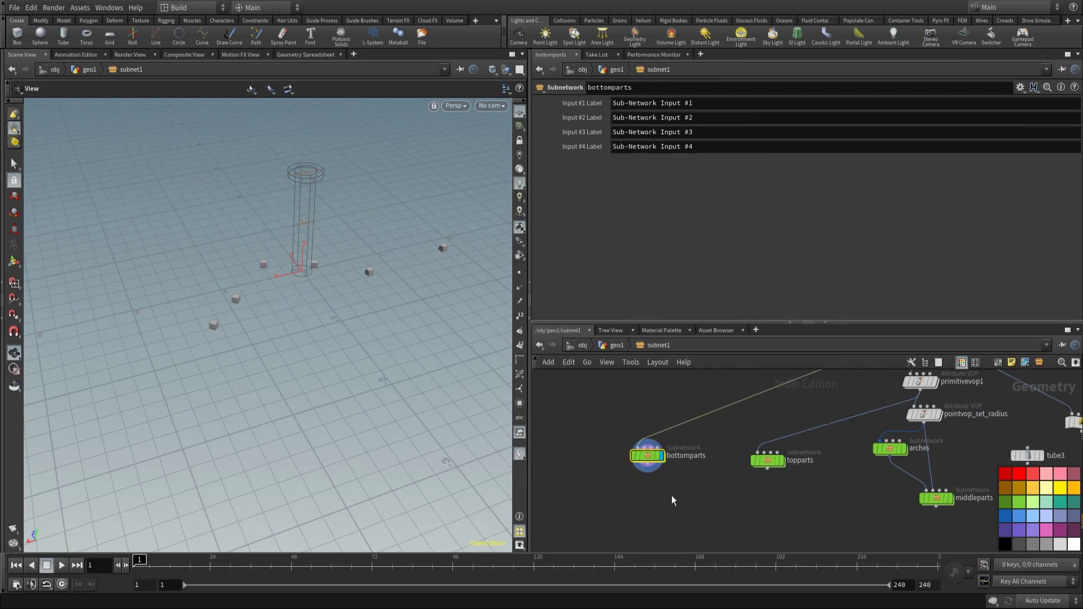
key(Tab)
text(su)
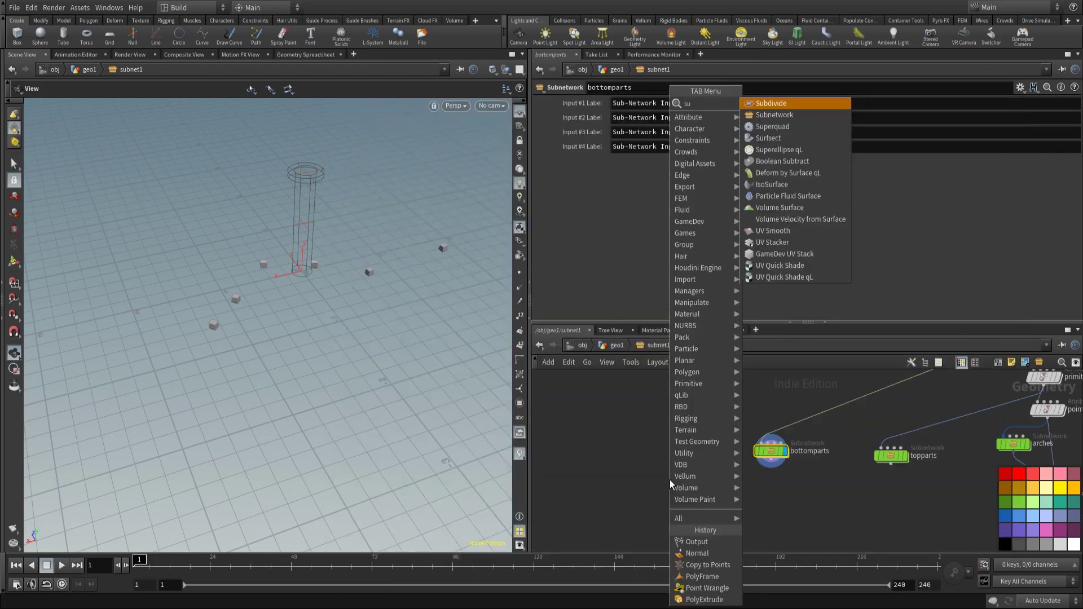
text(b)
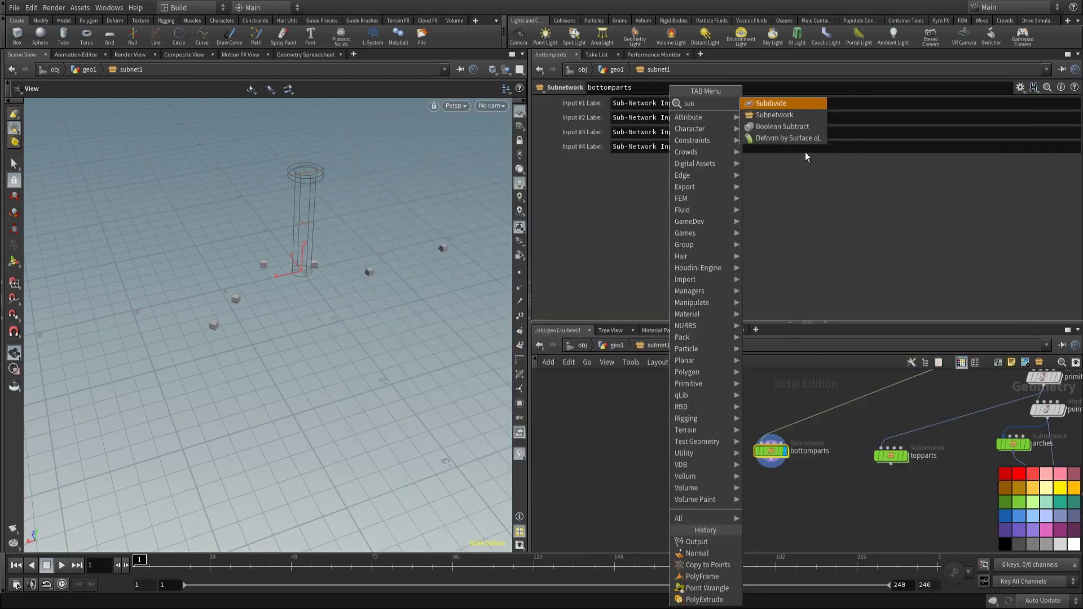
click(789, 116)
click(665, 452)
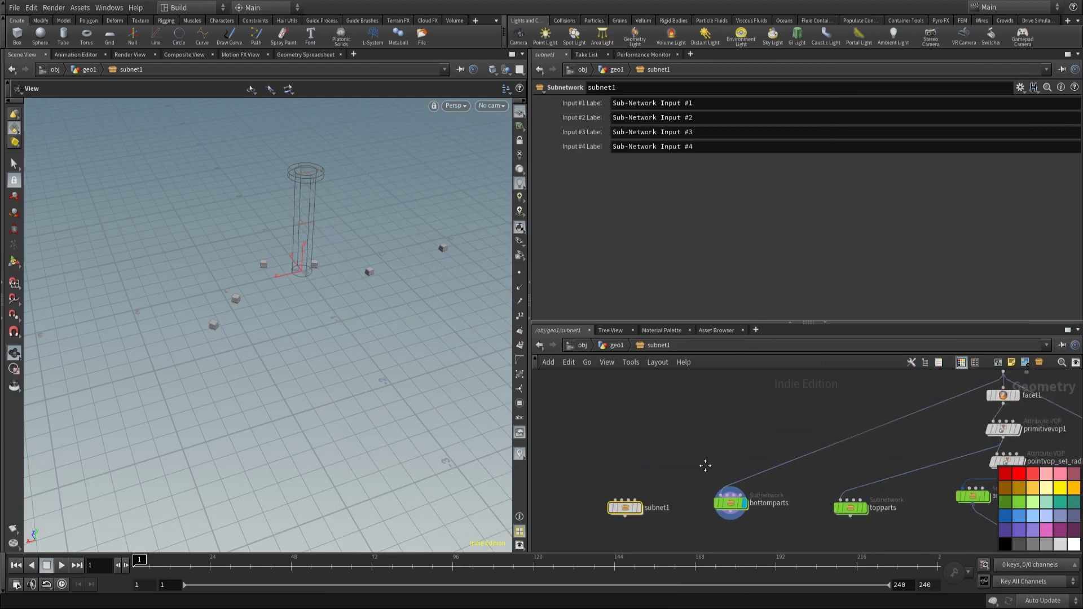
click(1003, 388)
scroll(733, 418, down, 2)
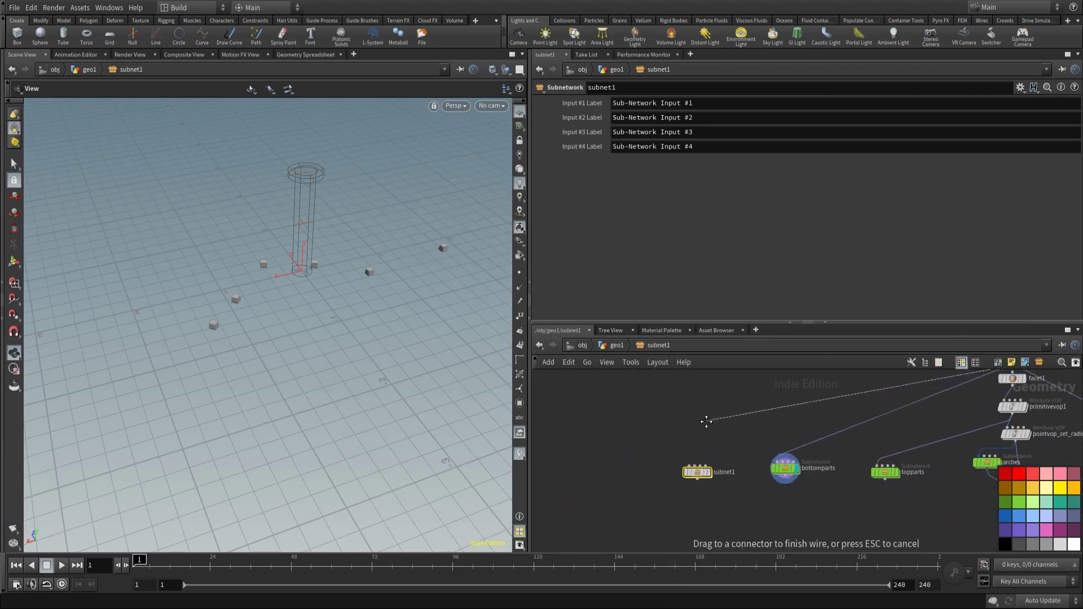
drag(699, 473, 699, 469)
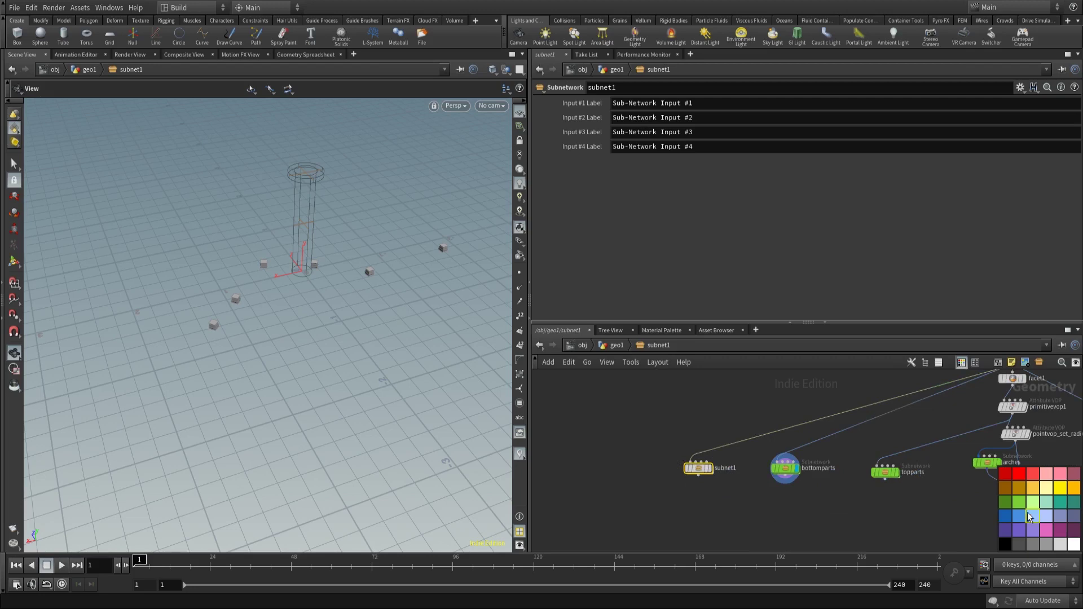
click(1018, 501)
Step: Rename the new subnetwork to 'archesdetail' and step inside it
scroll(729, 479, up, 2)
double_click(726, 465)
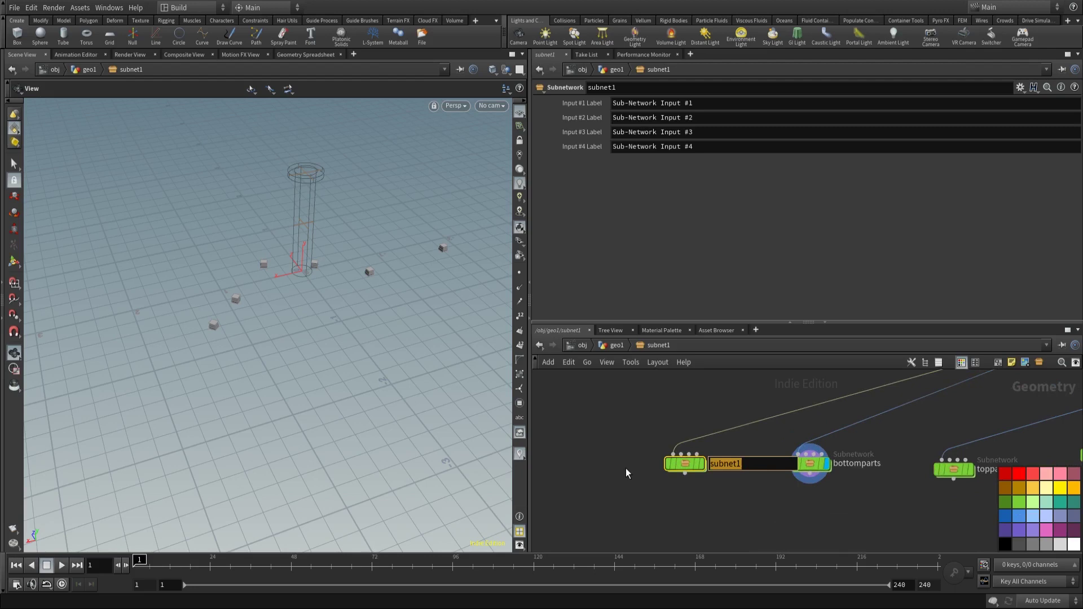
text(mid)
key(BackSpace)
key(BackSpace)
key(BackSpace)
text(archesdetail)
key(Return)
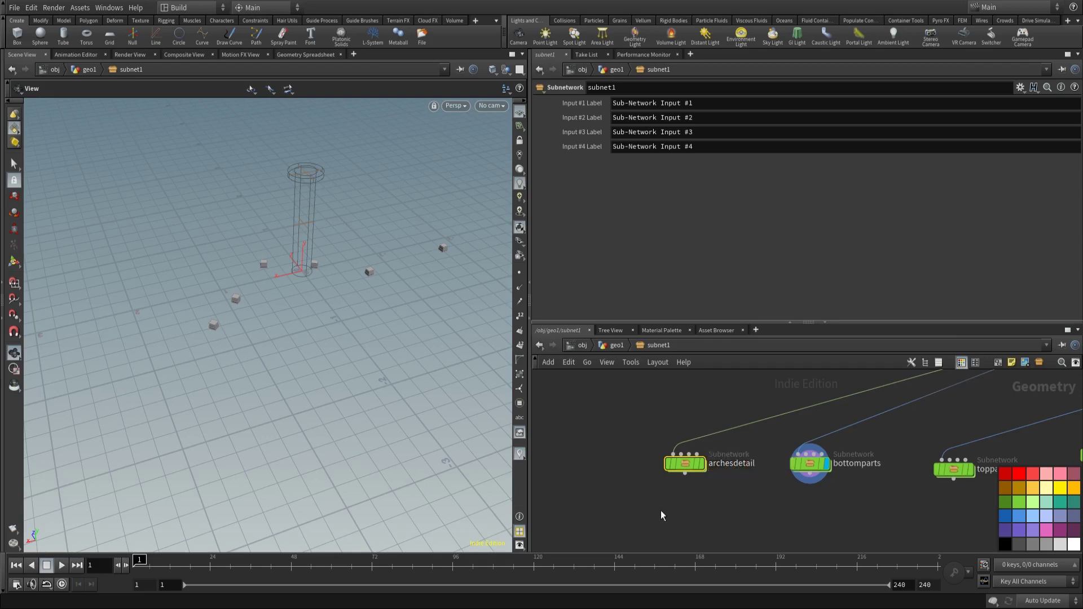
double_click(686, 465)
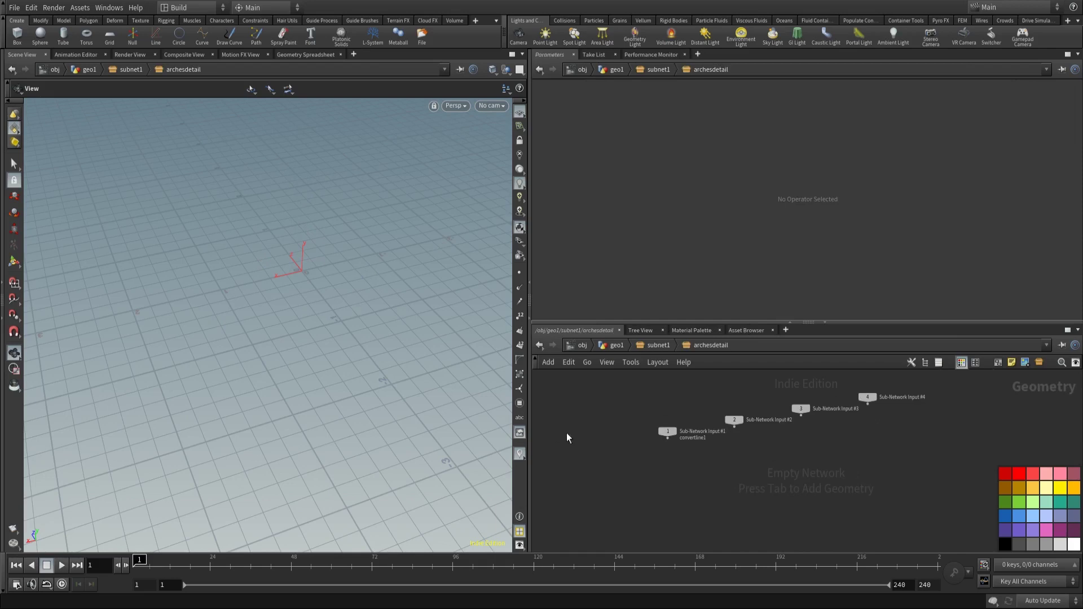
Step: Add a Curve node and switch the viewport to the Right view
key(Tab)
text(cu)
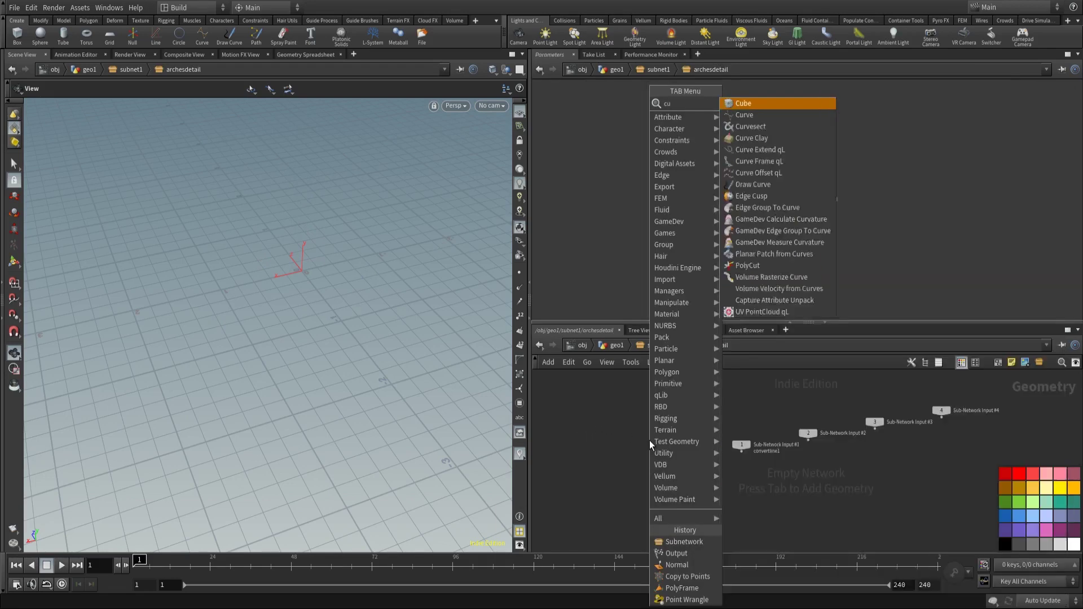
text(r)
key(Return)
click(648, 441)
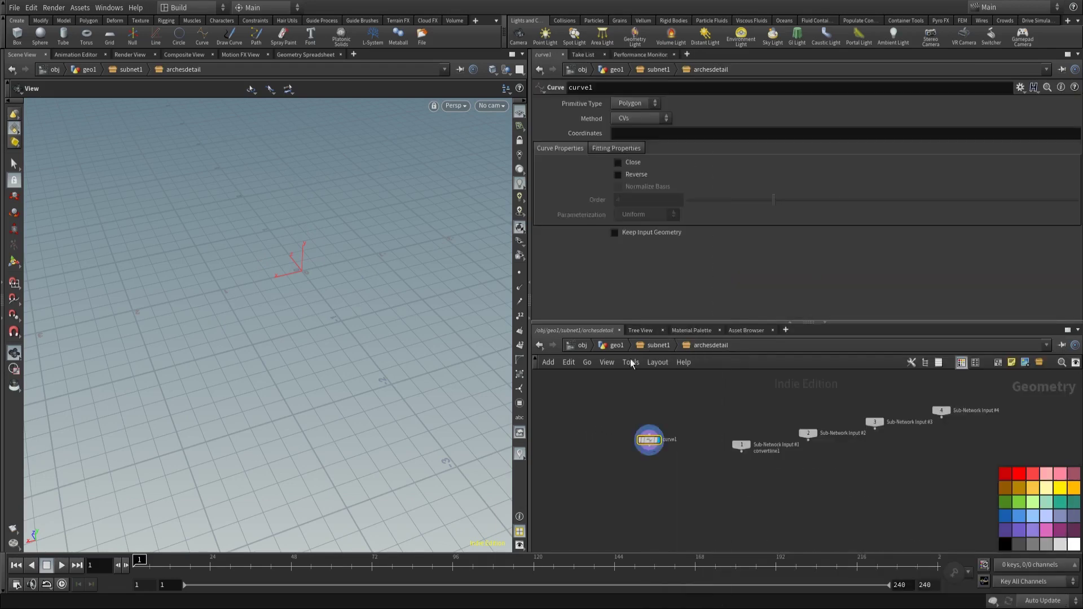
click(490, 106)
click(454, 105)
mouse_move(493, 126)
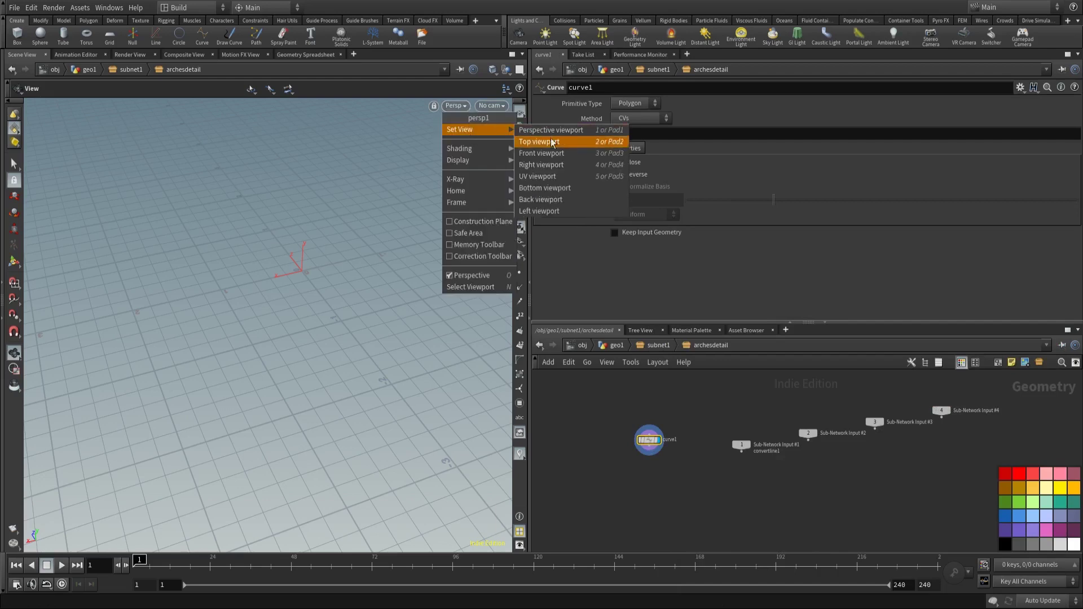
click(533, 177)
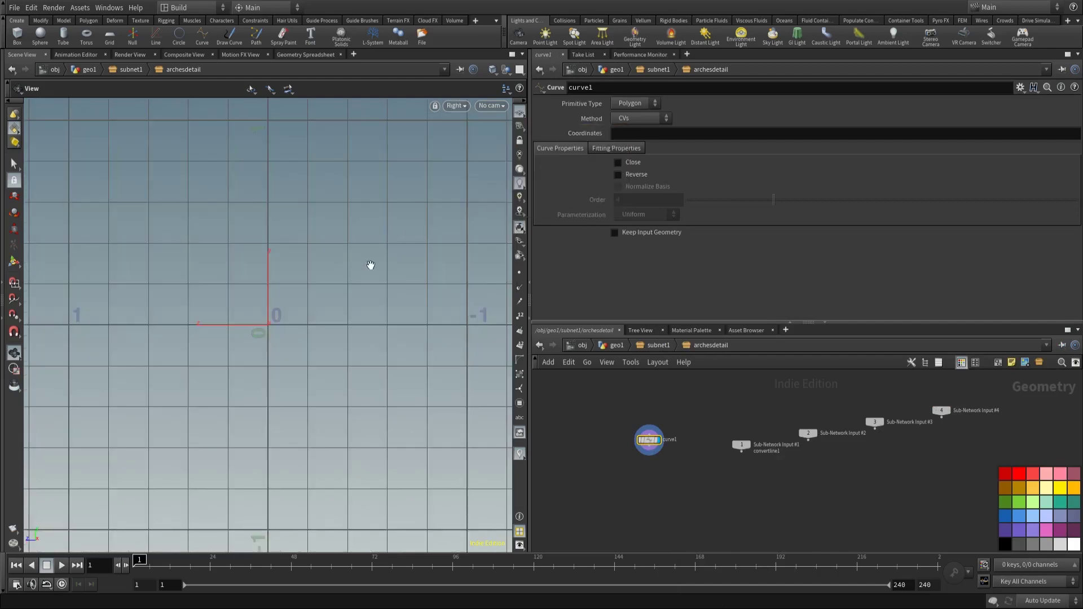
Step: Draw a six-point profile from the origin dipping below it, and close it into a polygon
key(Return)
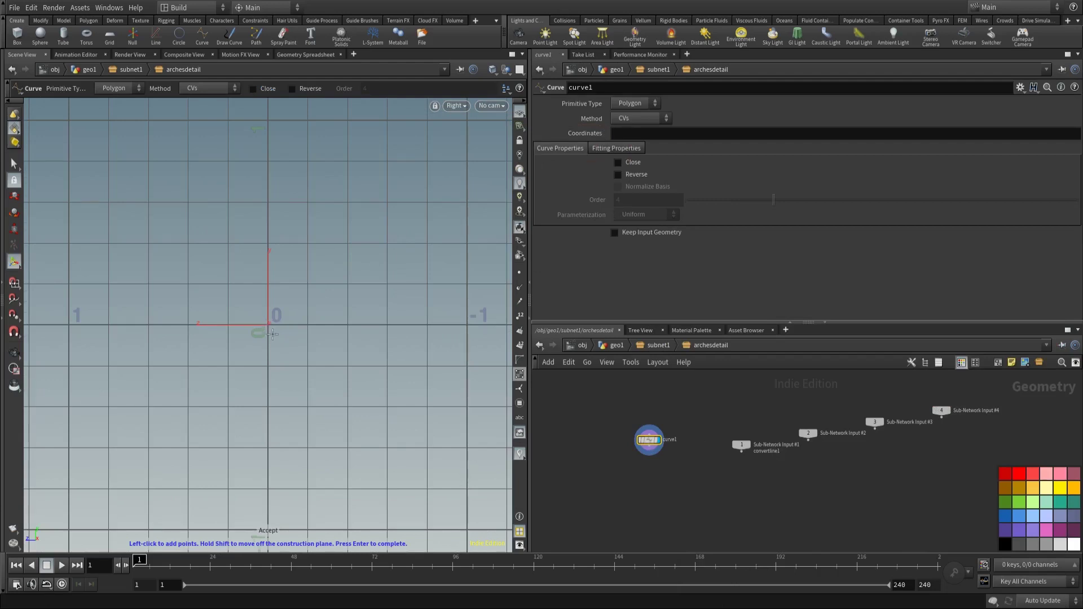
click(269, 325)
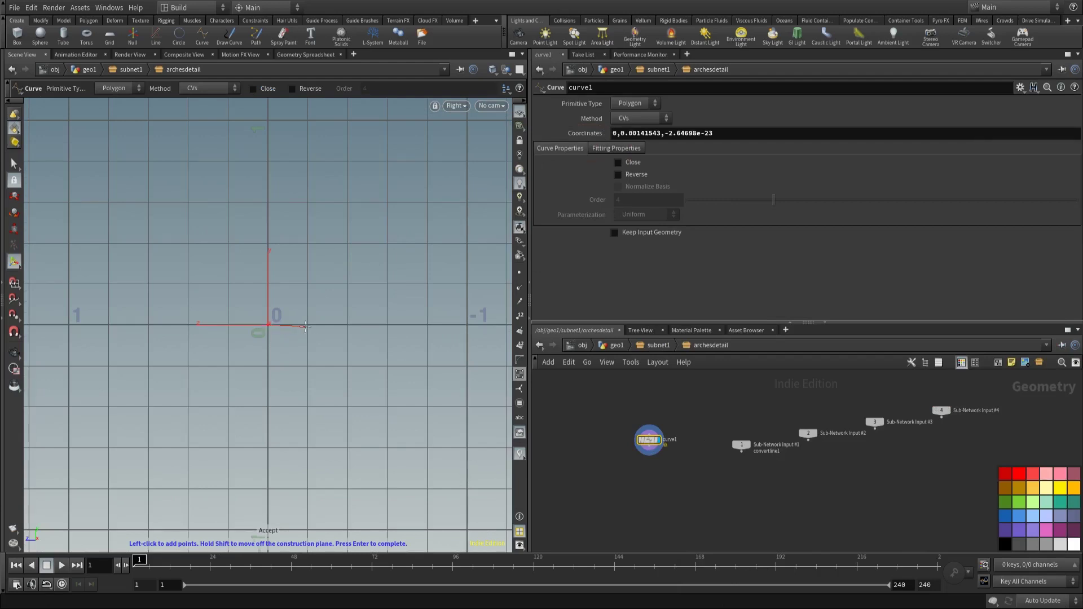
click(348, 326)
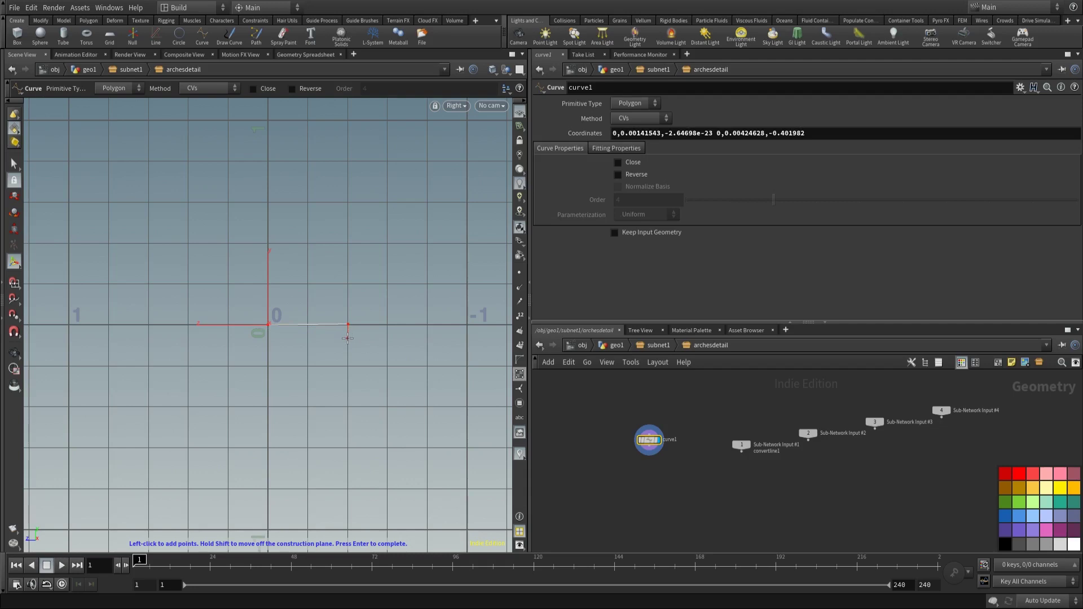
click(348, 338)
click(327, 339)
click(323, 355)
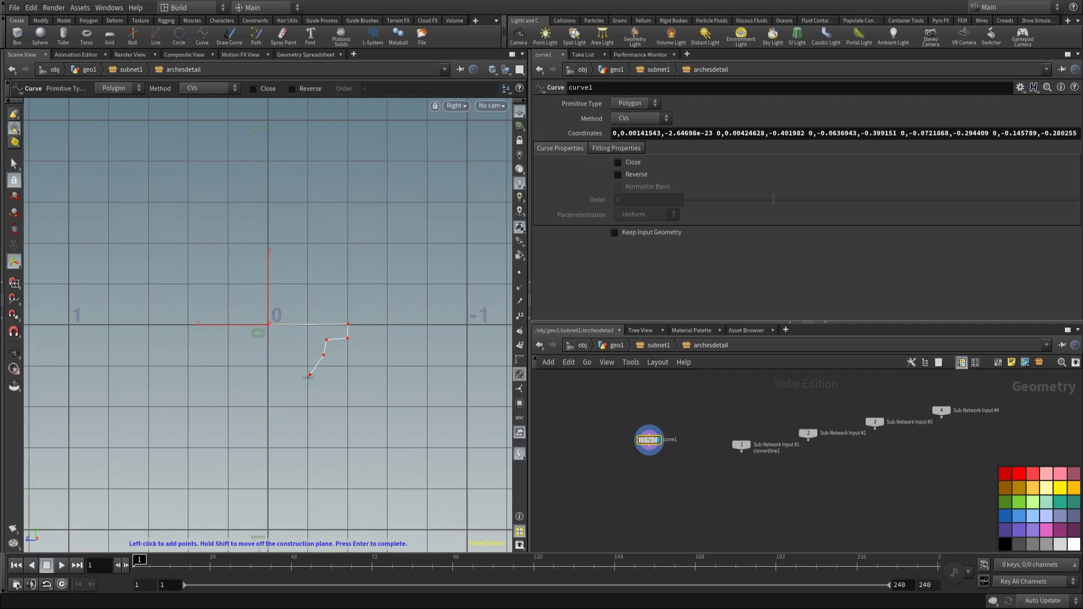
click(268, 327)
key(Return)
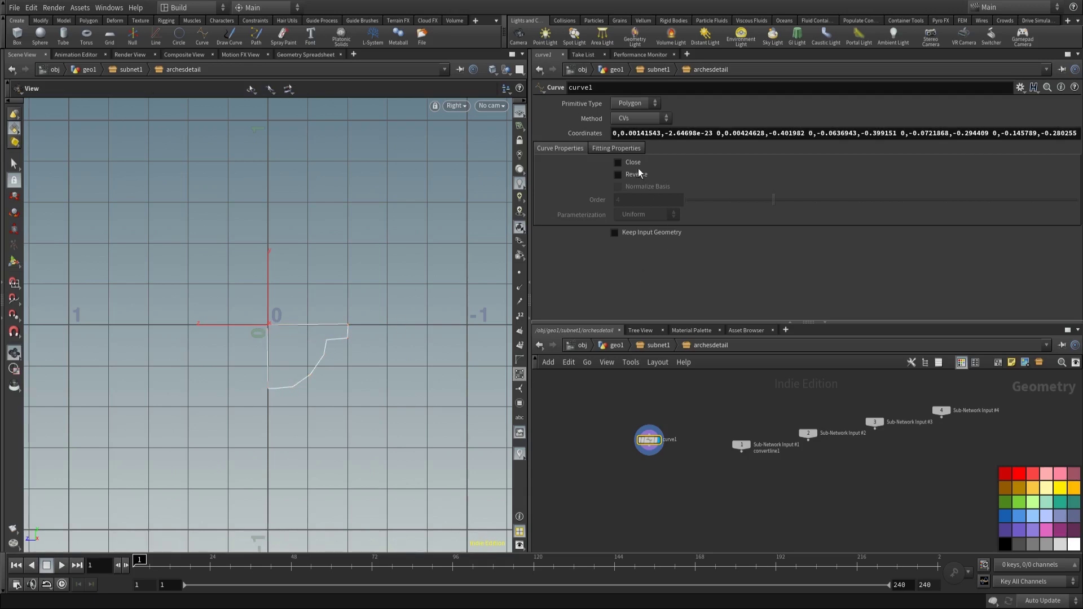
click(618, 163)
middle_drag(681, 491, 678, 477)
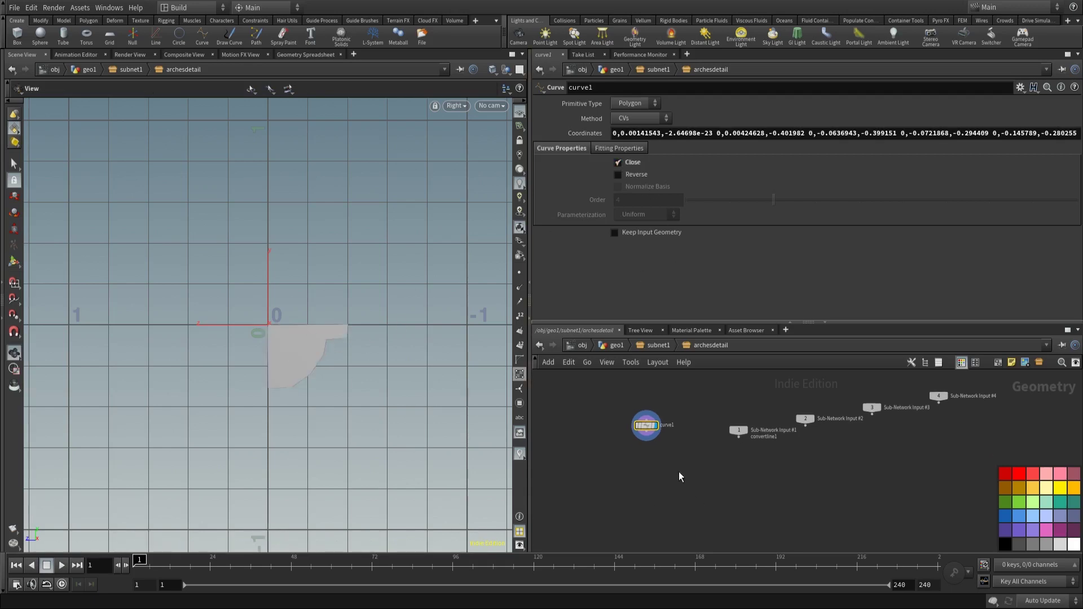
Step: Add a PolyExtrude node, polyextrude1, beside curve1 inside archesdetail
key(Tab)
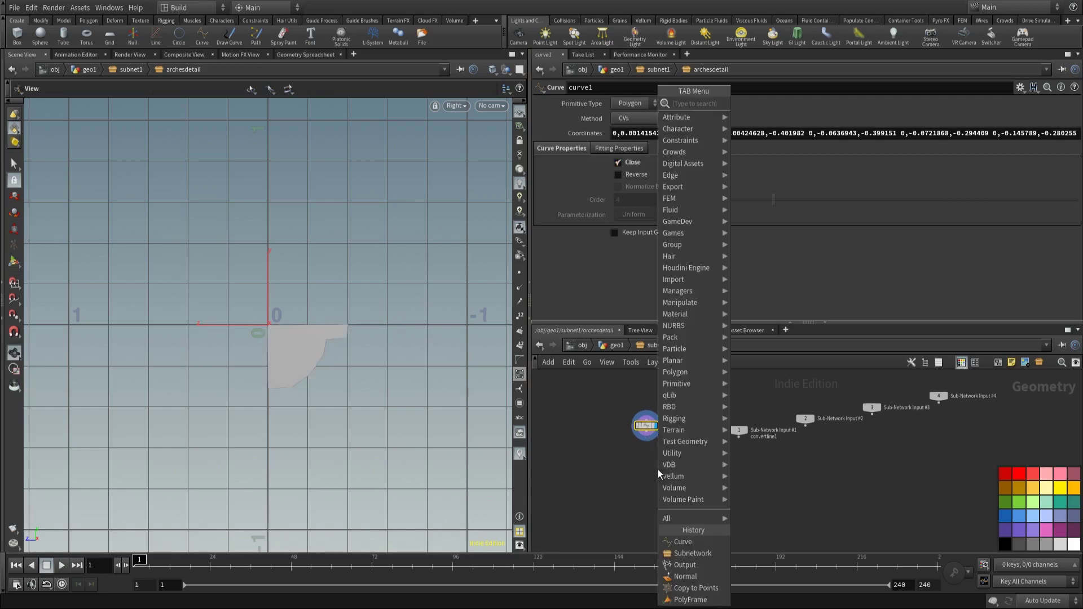
text(polye)
key(Return)
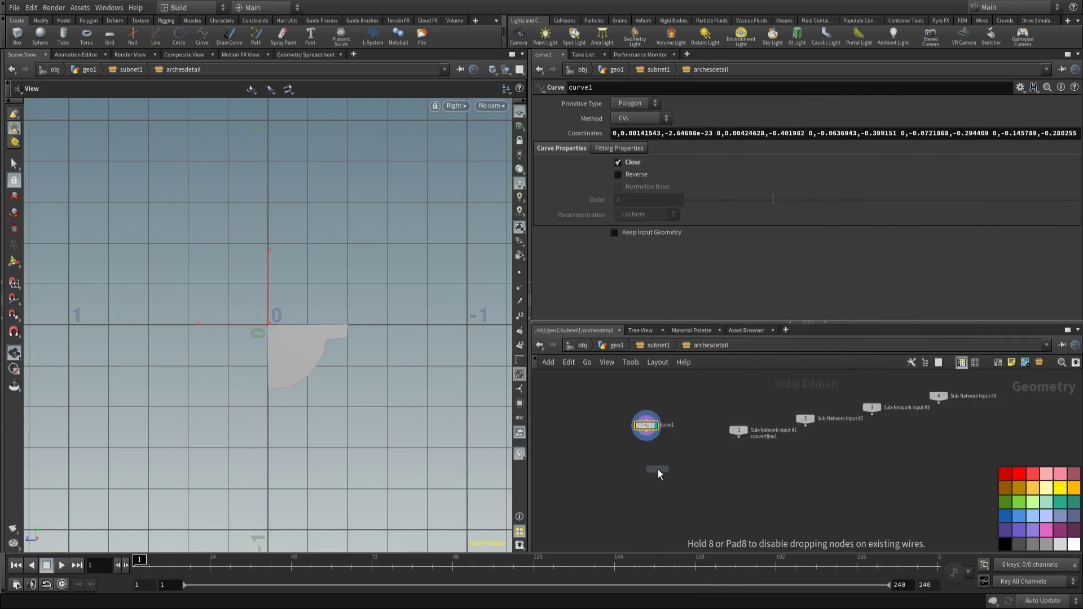
click(658, 470)
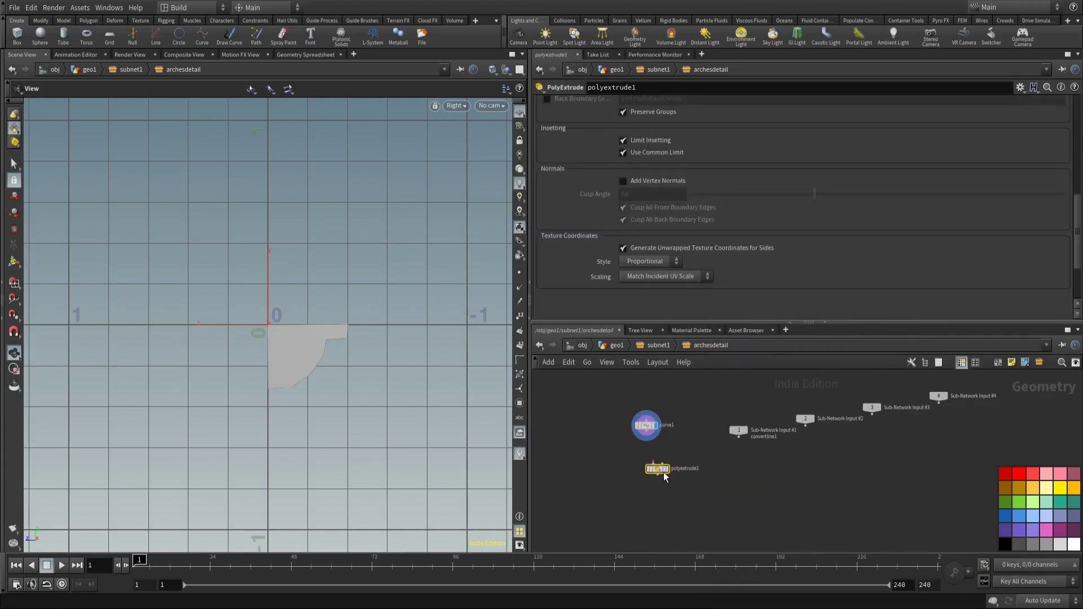
drag(658, 469, 647, 465)
Step: Copy the CONTROL null's radius parameter at the subnet1 level
click(658, 345)
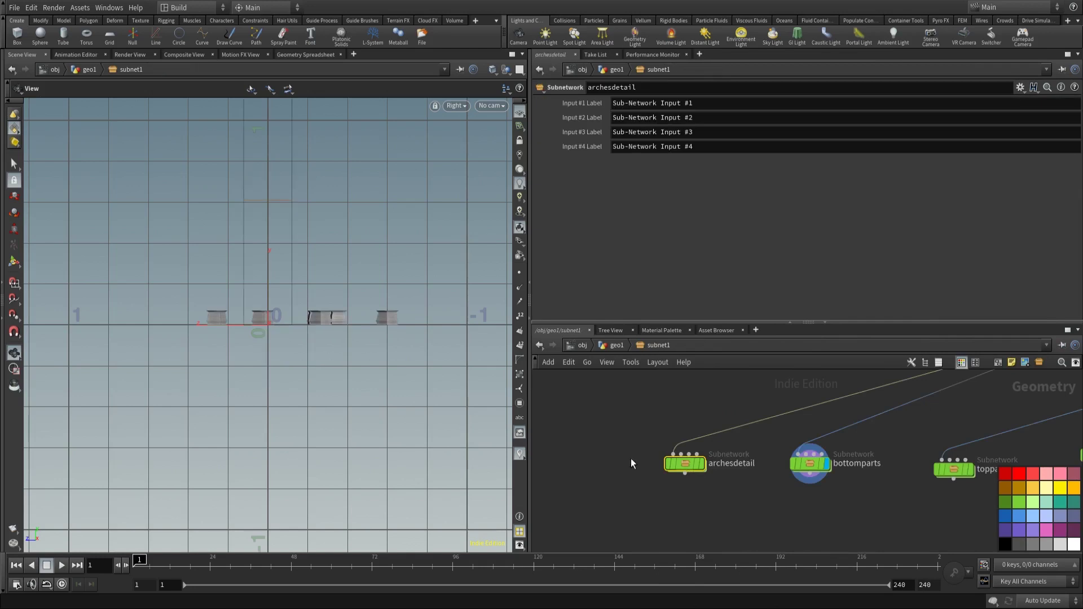
scroll(626, 459, down, 5)
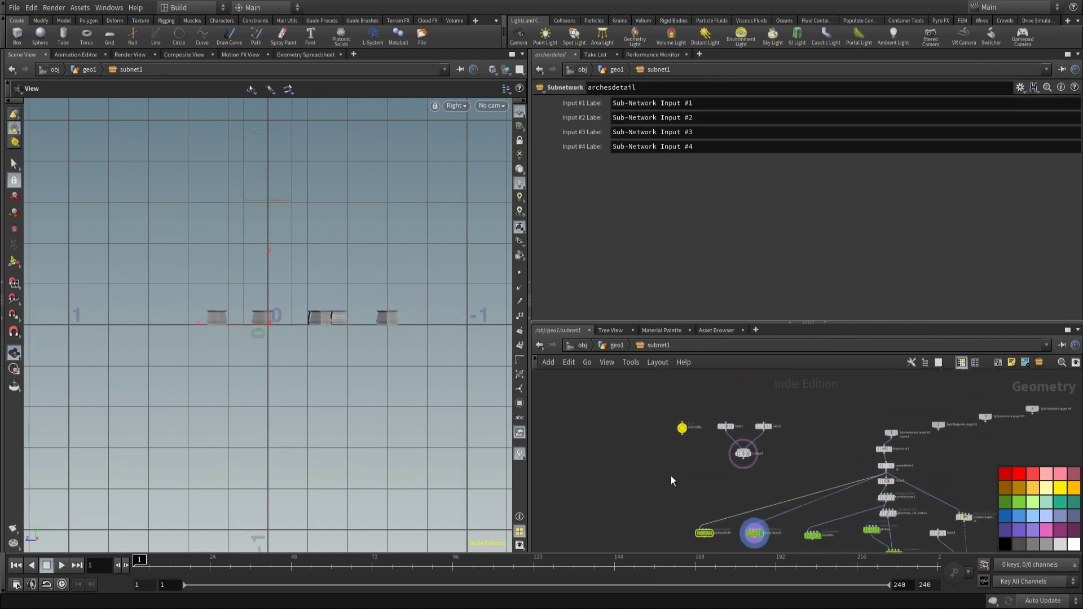
drag(660, 404, 692, 451)
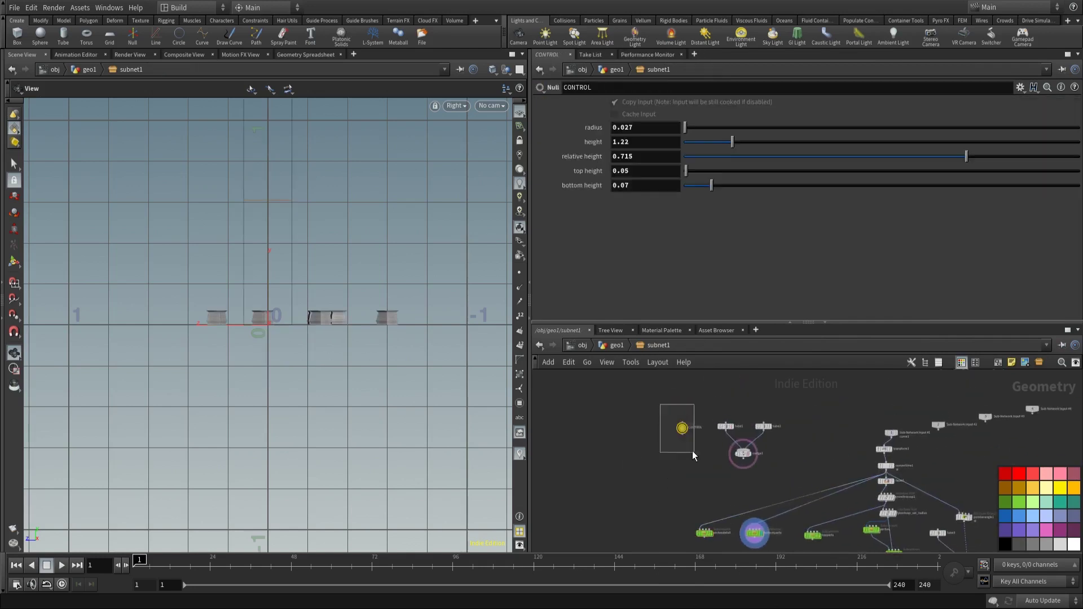
right_click(626, 131)
click(632, 269)
Step: Back in archesdetail, paste radius as a relative reference into polyextrude1's Distance
scroll(615, 367, up, 8)
double_click(628, 373)
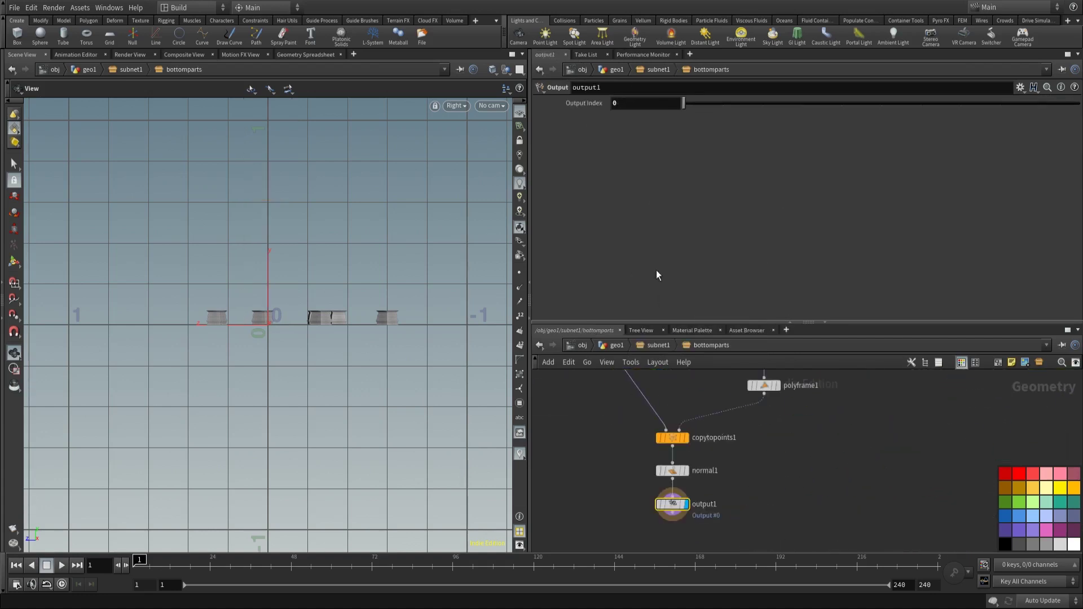
scroll(651, 511, down, 3)
scroll(615, 513, up, 3)
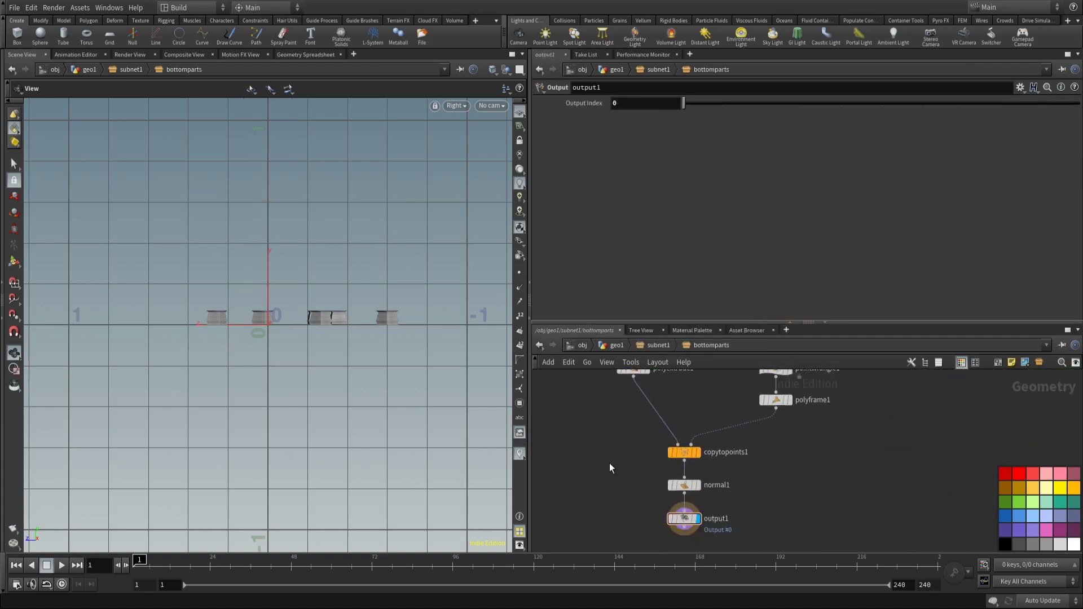
scroll(609, 463, down, 2)
key(u)
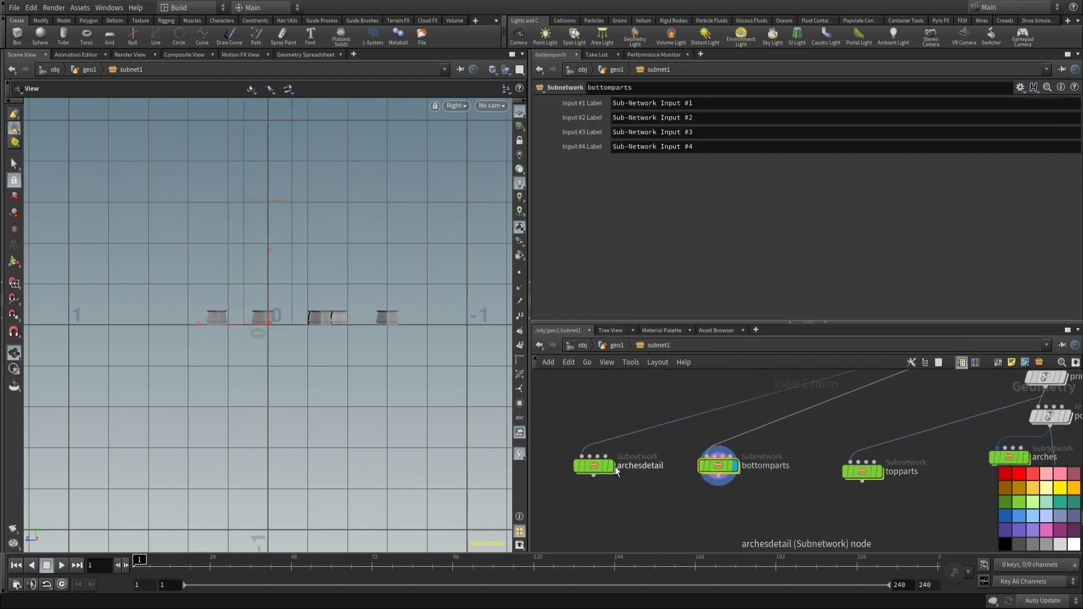
double_click(614, 470)
scroll(684, 224, up, 2)
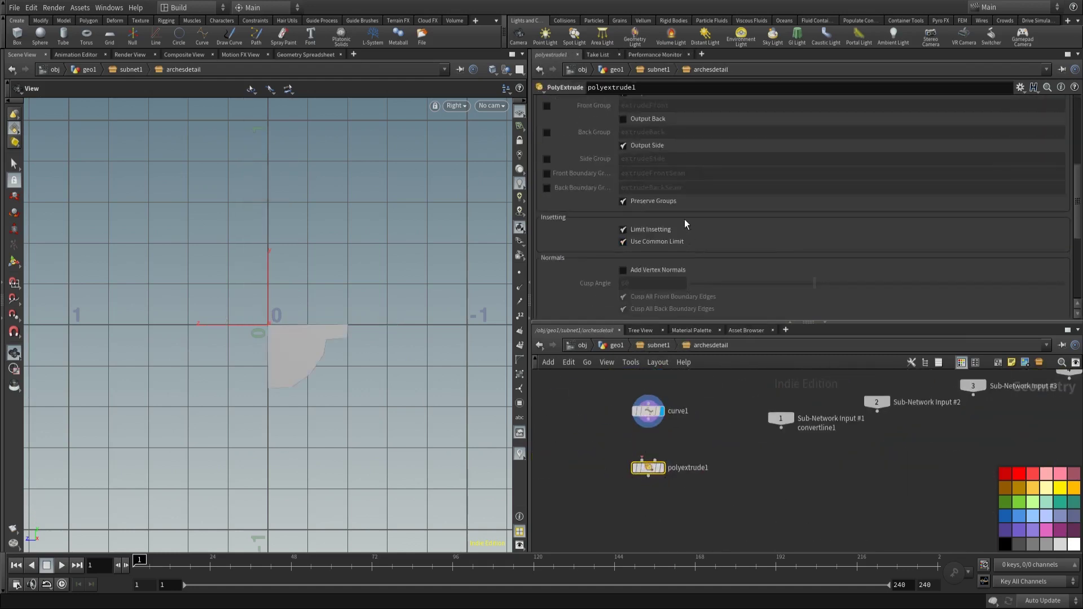
scroll(685, 224, up, 5)
right_click(640, 164)
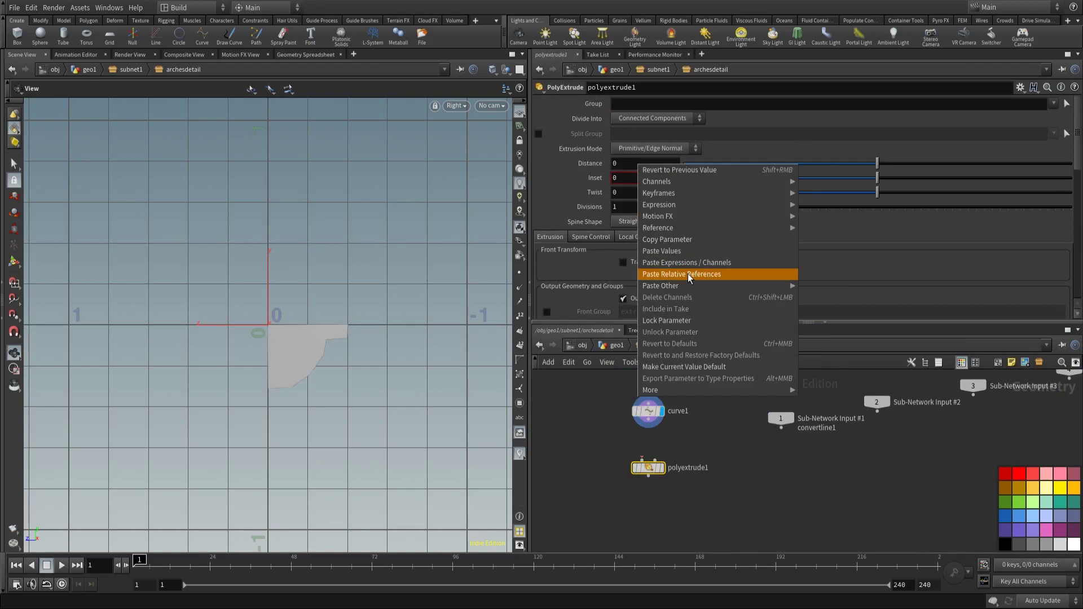
click(688, 273)
Step: Switch the viewport to the Perspective view
click(489, 107)
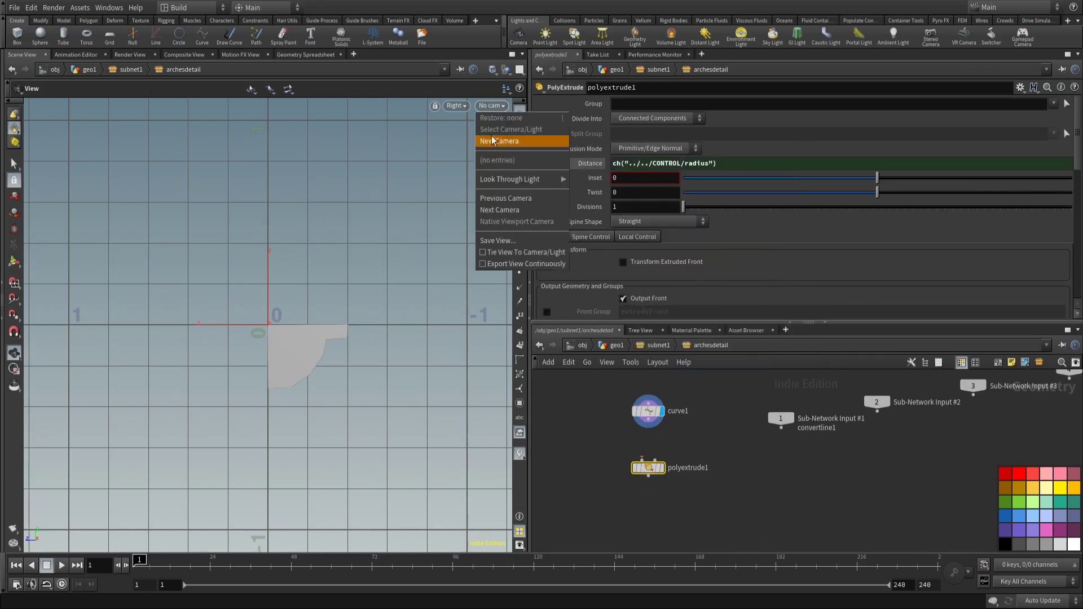
click(455, 106)
mouse_move(486, 131)
click(550, 130)
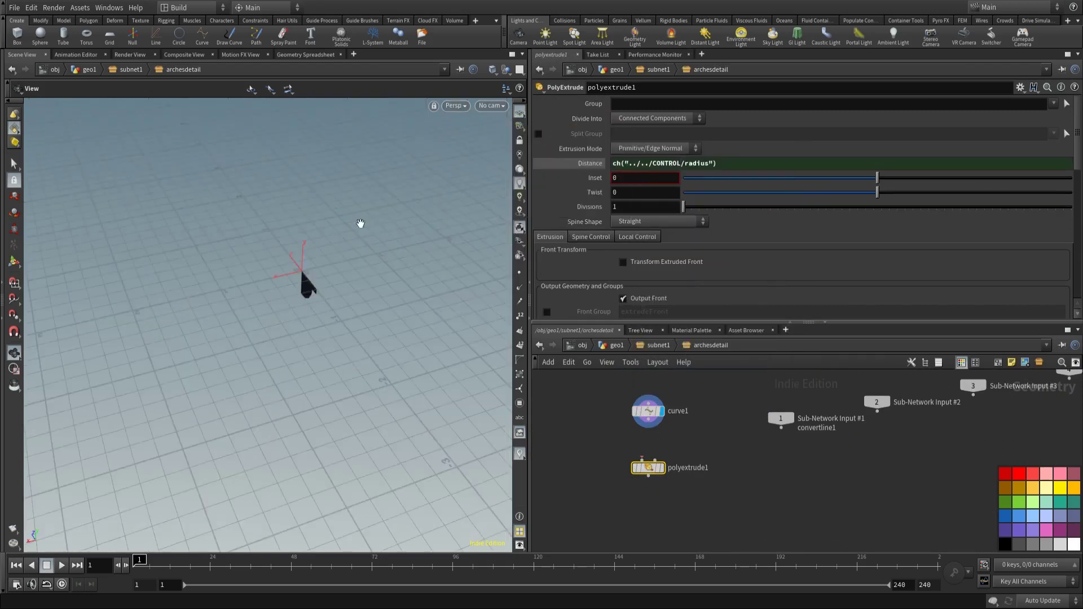
Step: Wire curve1 into polyextrude1 and display the extruded profile
key(3)
key(1)
scroll(385, 258, up, 5)
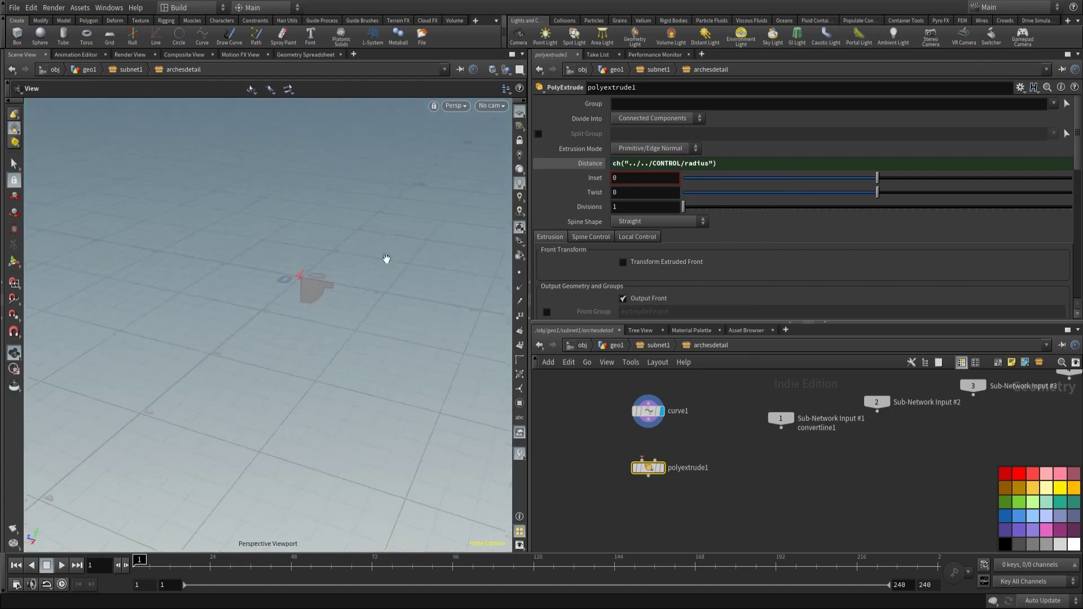
middle_drag(374, 258, 272, 291)
drag(272, 291, 319, 262)
drag(649, 427, 649, 460)
click(662, 470)
mouse_move(350, 254)
mouse_down()
mouse_move(411, 333)
mouse_move(452, 237)
mouse_move(305, 253)
mouse_move(367, 259)
mouse_up()
drag(649, 467, 649, 477)
Step: Insert transform1 between curve1 and polyextrude1 with Uniform Scale 0.1
key(Tab)
text(tra)
click(822, 131)
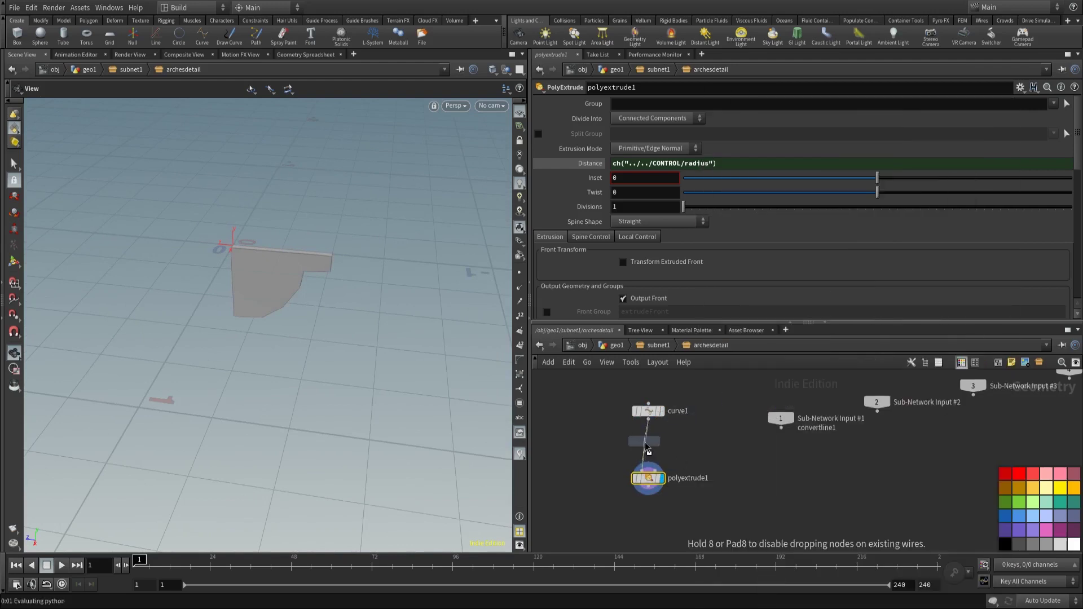
click(649, 444)
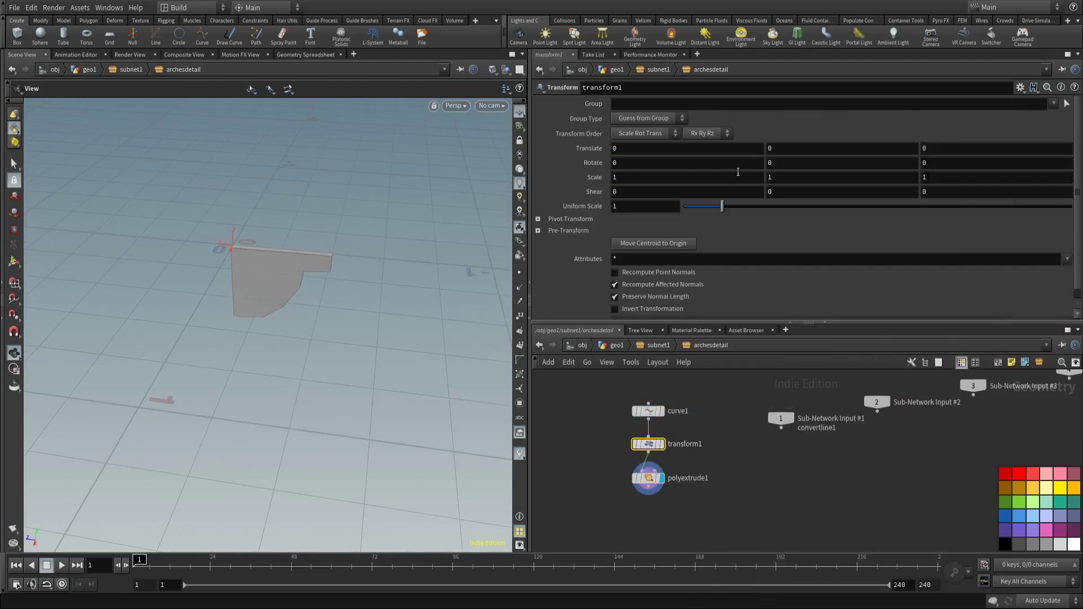
drag(722, 206, 687, 208)
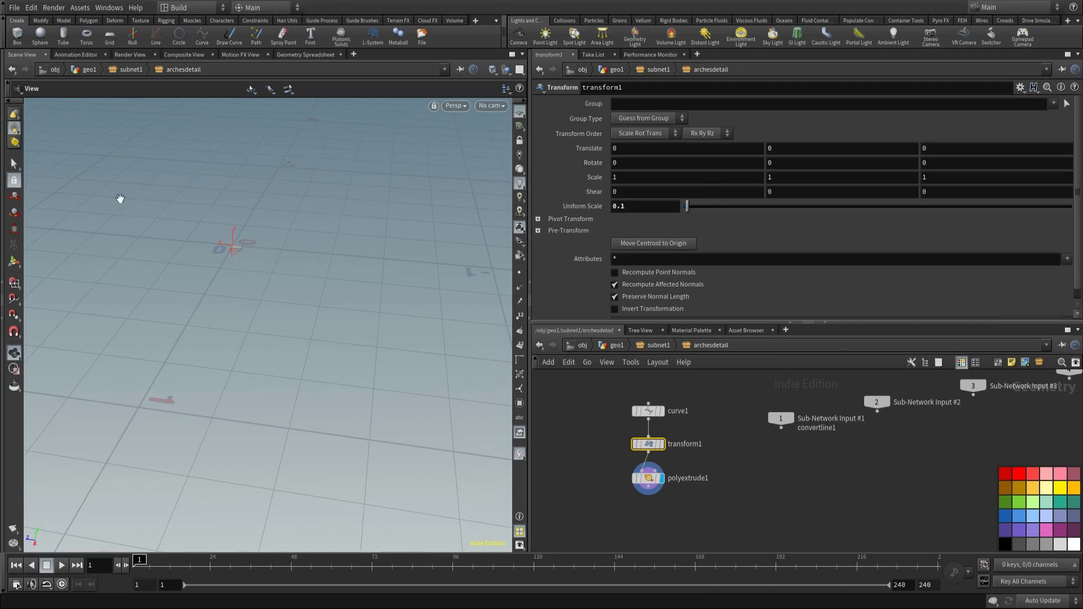
scroll(416, 242, up, 5)
scroll(411, 260, up, 2)
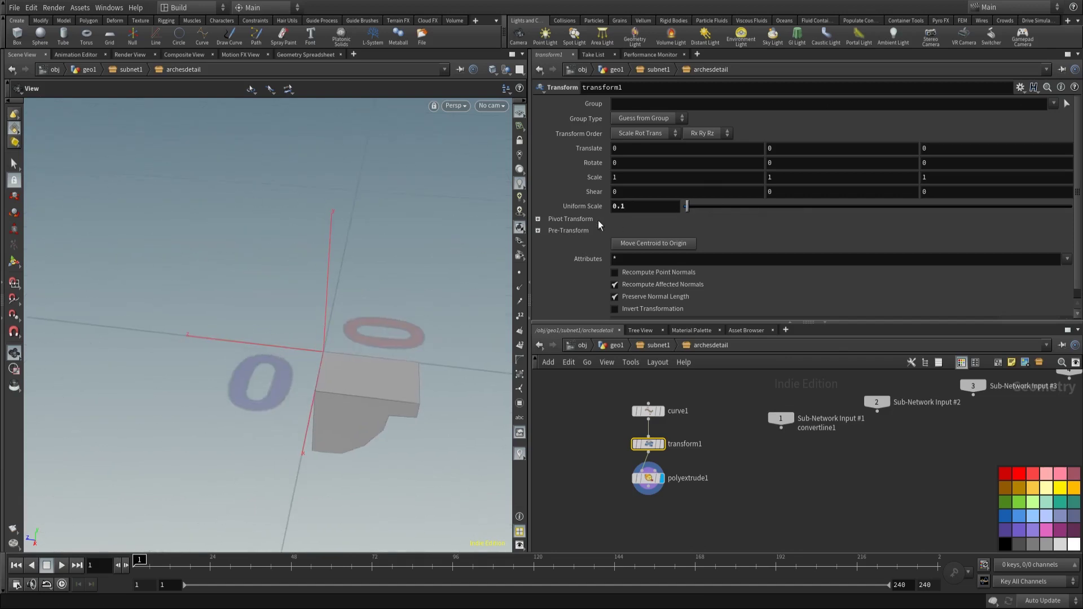
click(632, 206)
key(Return)
Step: Search for and add a point Attribute VOP
drag(460, 241, 406, 435)
middle_drag(740, 510, 709, 458)
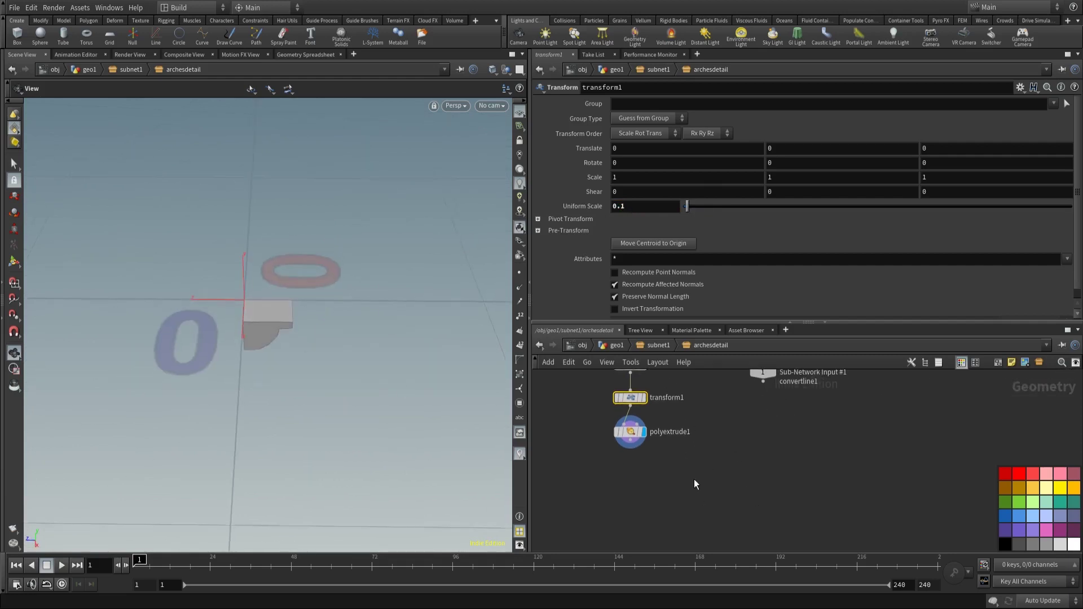
key(Tab)
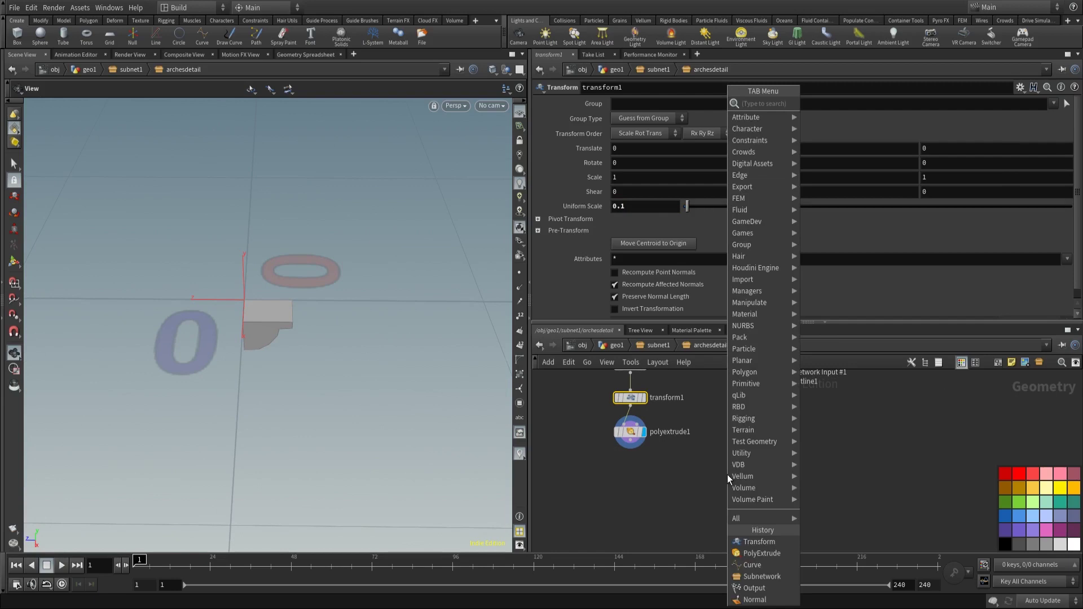
text(pointv)
key(Return)
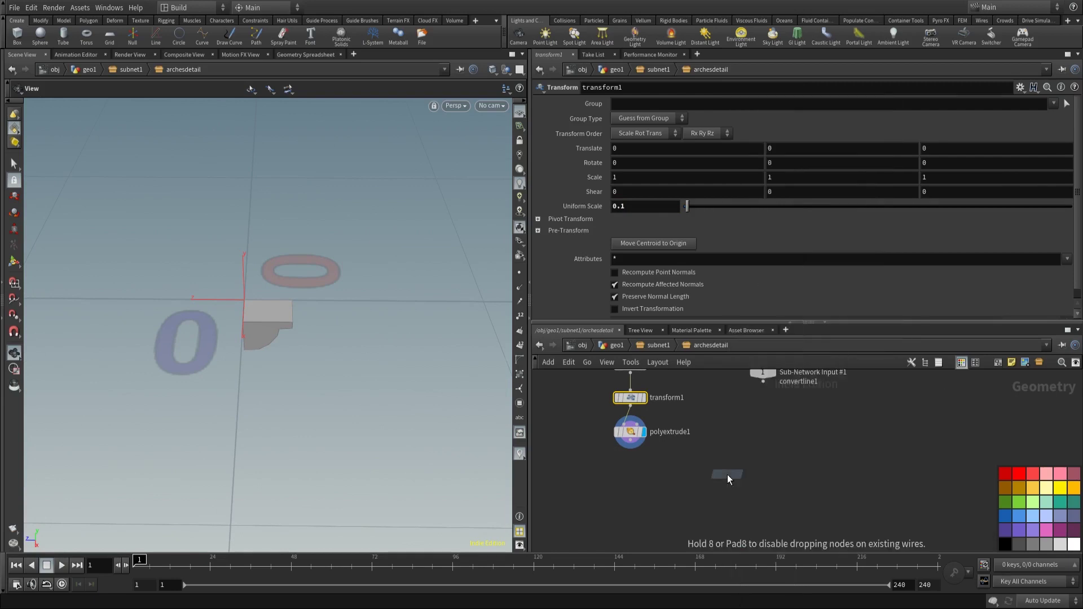
Step: Place pointvop1, then at subnet1 wire pointvop_set_radius, undoing a mistaken link into bottomparts
click(743, 440)
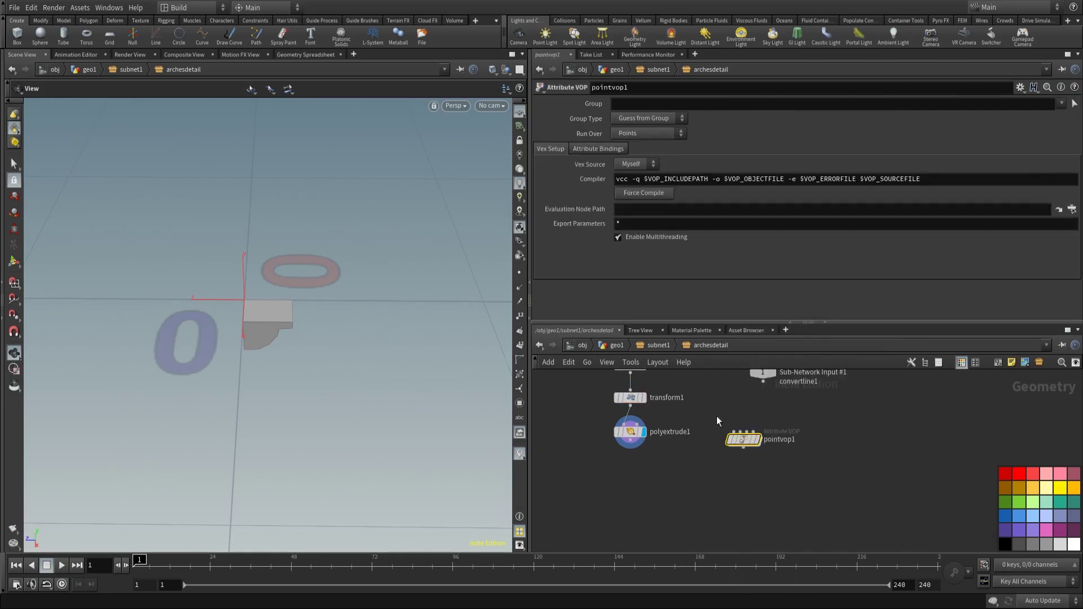
middle_drag(716, 421, 761, 466)
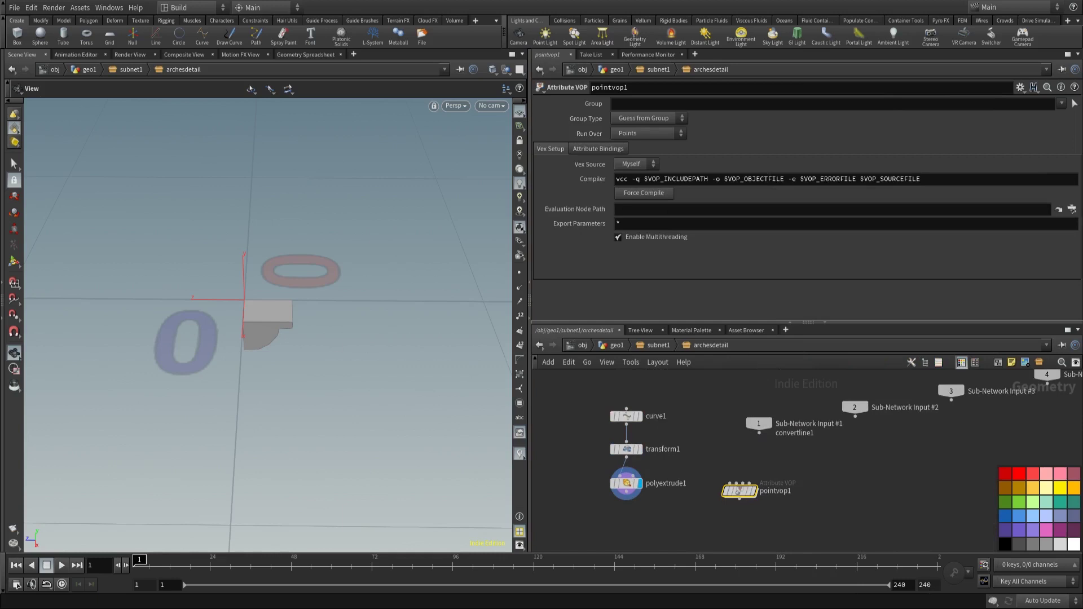
click(667, 346)
middle_drag(808, 425, 709, 513)
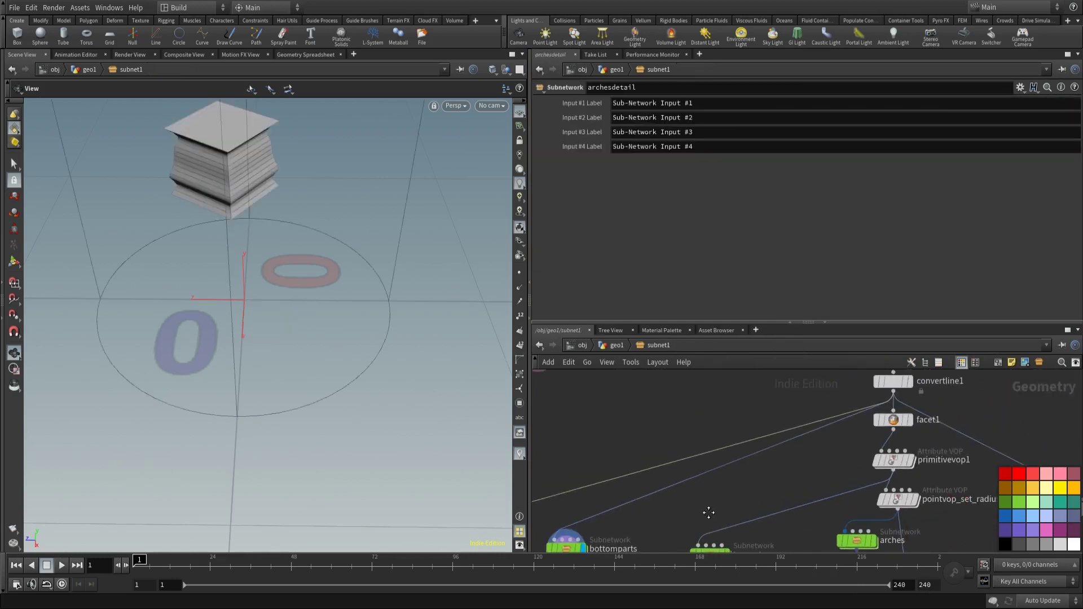
middle_drag(855, 476, 825, 459)
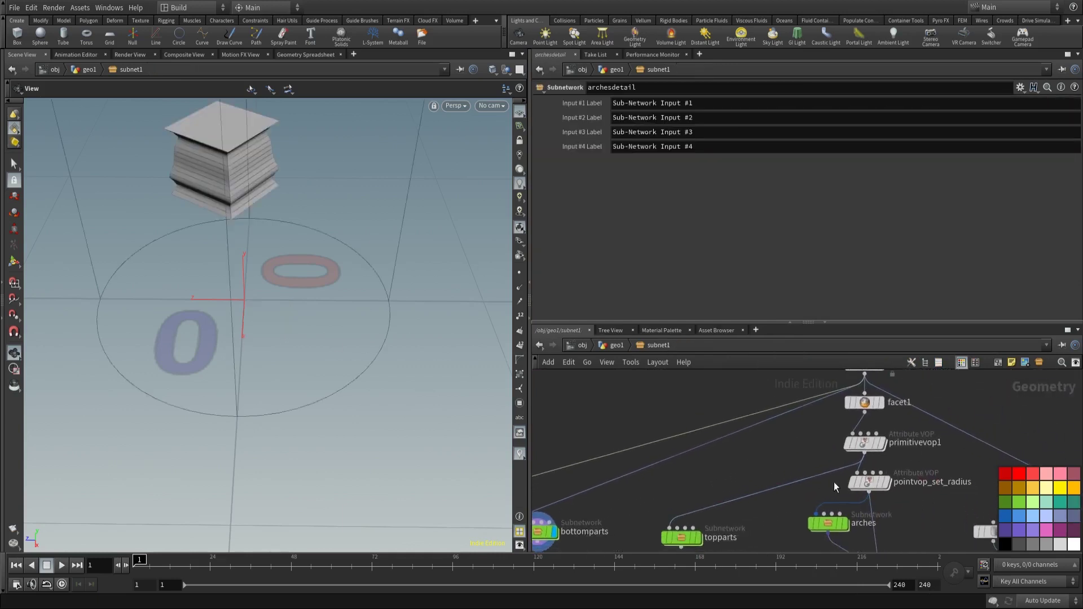
click(869, 492)
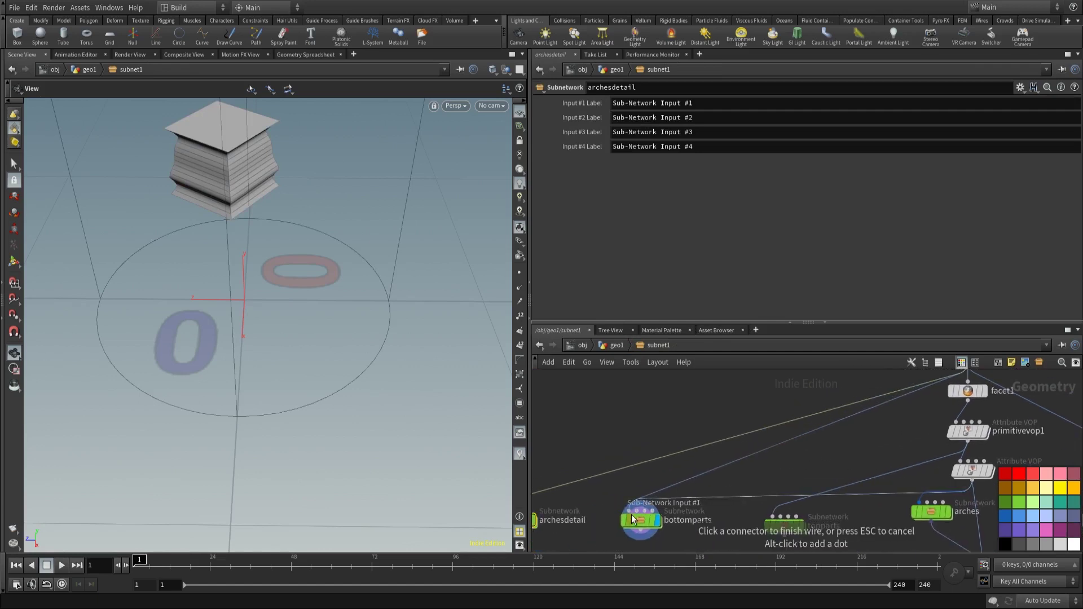
click(632, 519)
drag(261, 228, 316, 242)
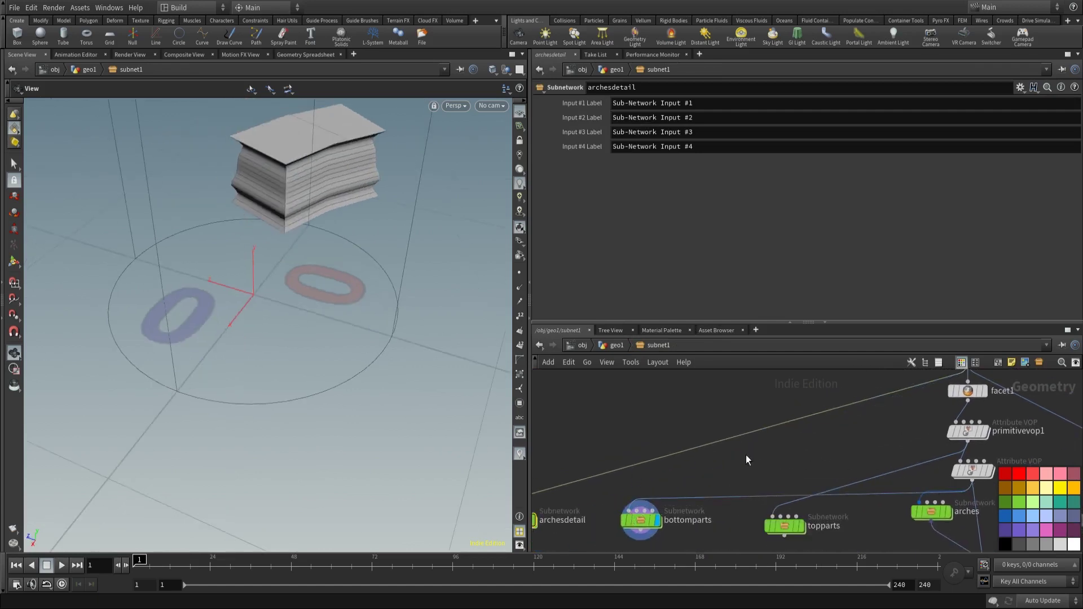
middle_drag(746, 459, 778, 436)
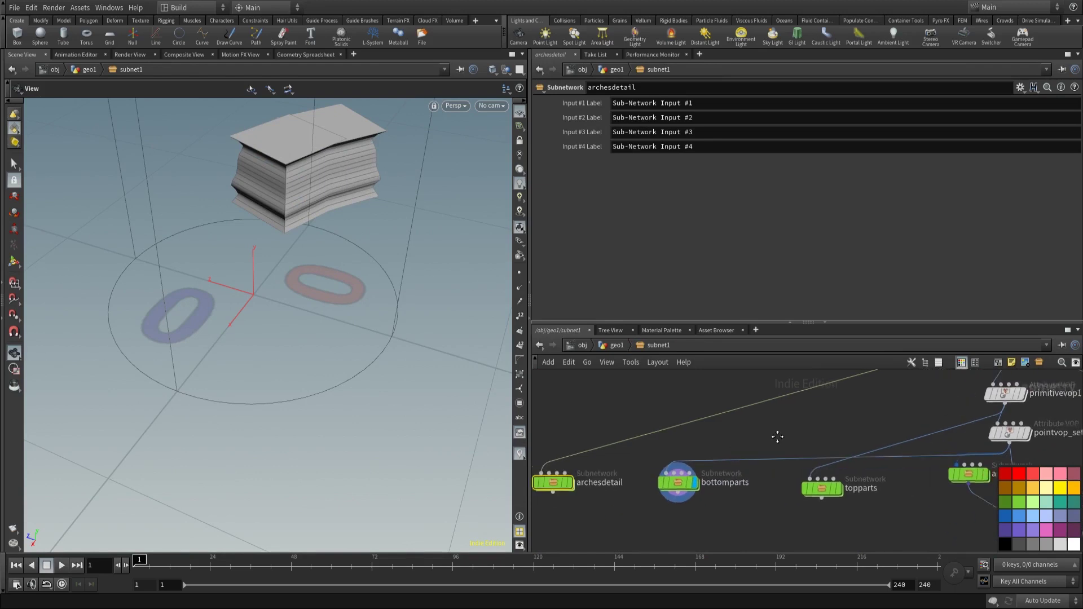
key(ctrl+z)
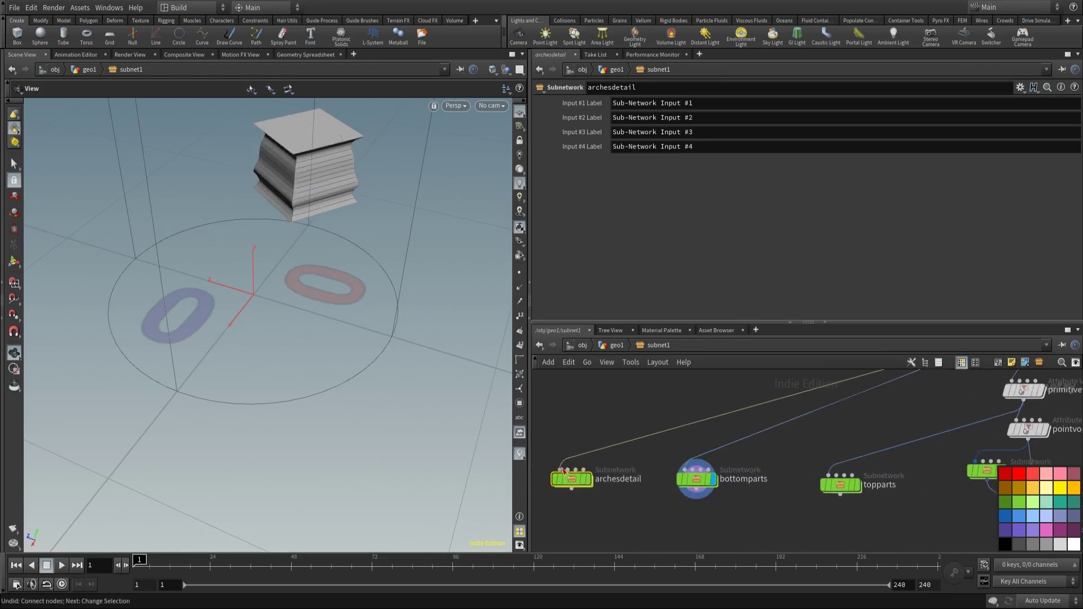
Step: Display archesdetail's output in the viewport
click(564, 469)
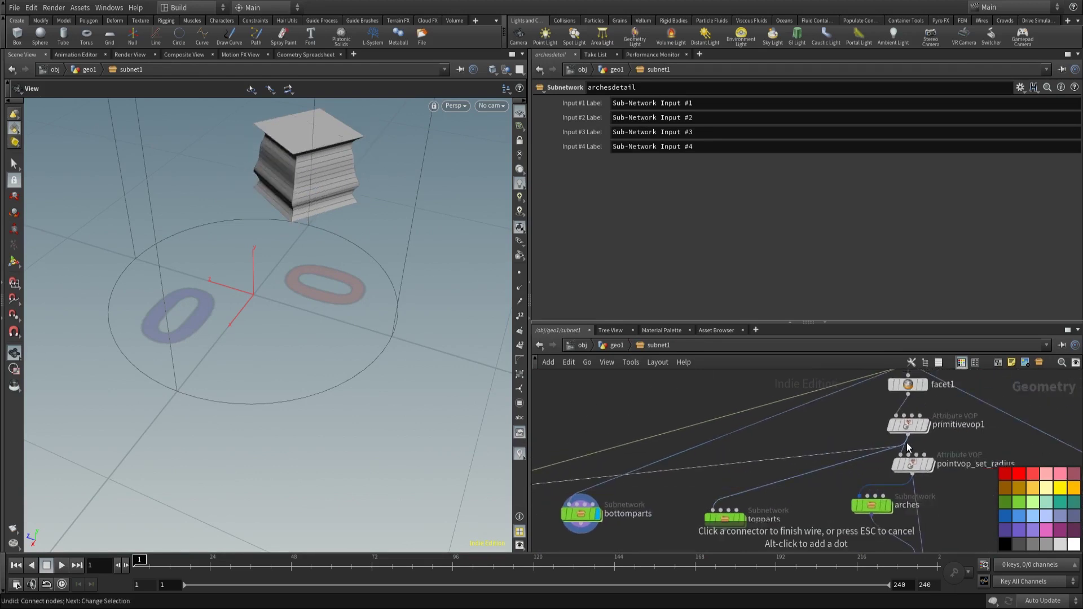
key(Escape)
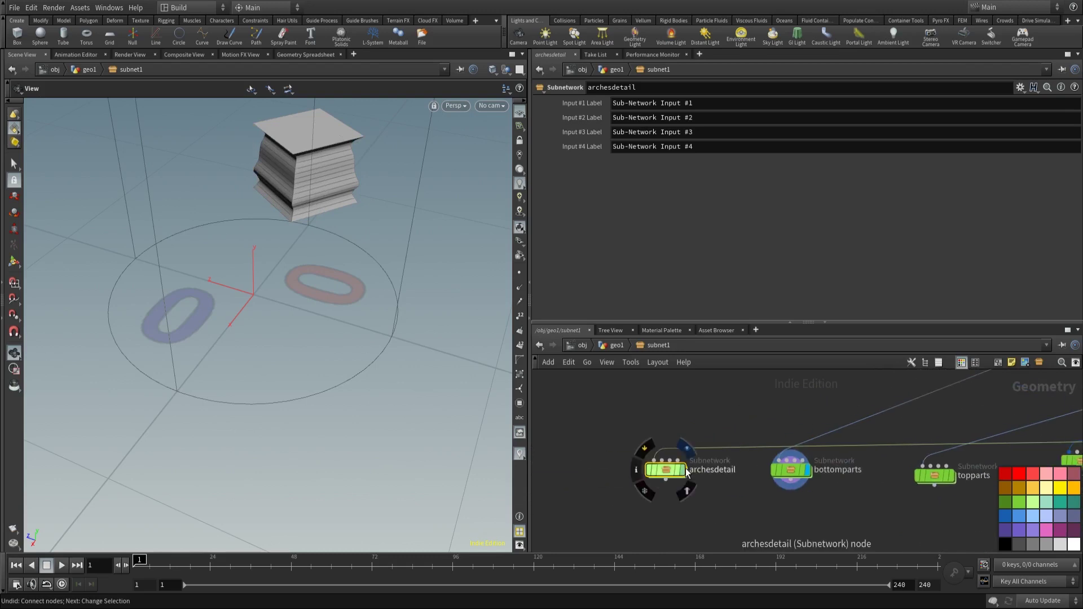
click(683, 470)
drag(338, 266, 307, 310)
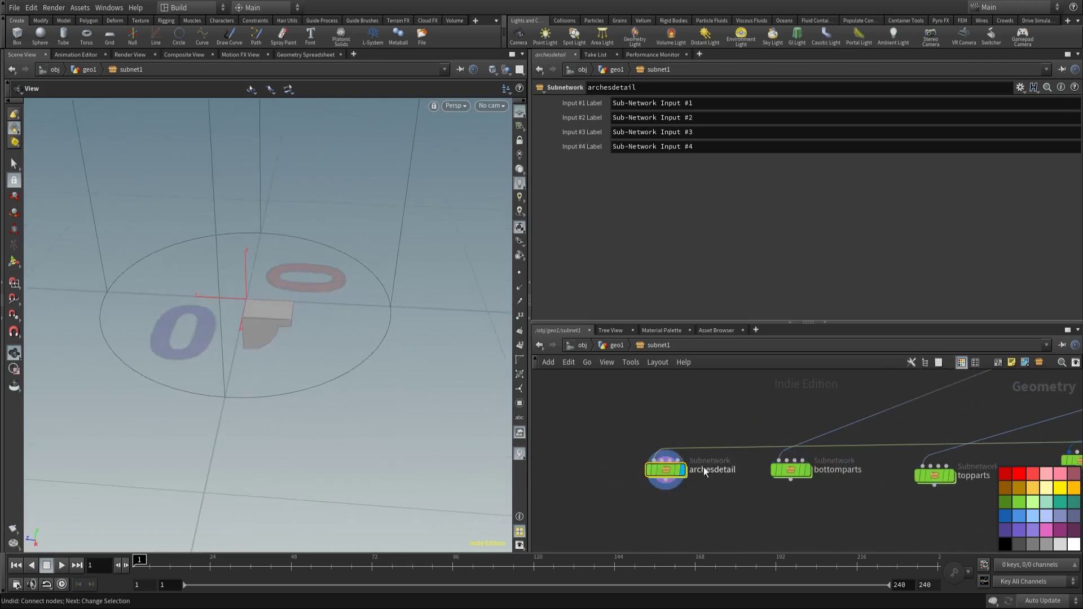
Step: Inside archesdetail, wire Sub-Network Input #1 into pointvop1 and display its arch lines
key(i)
click(759, 433)
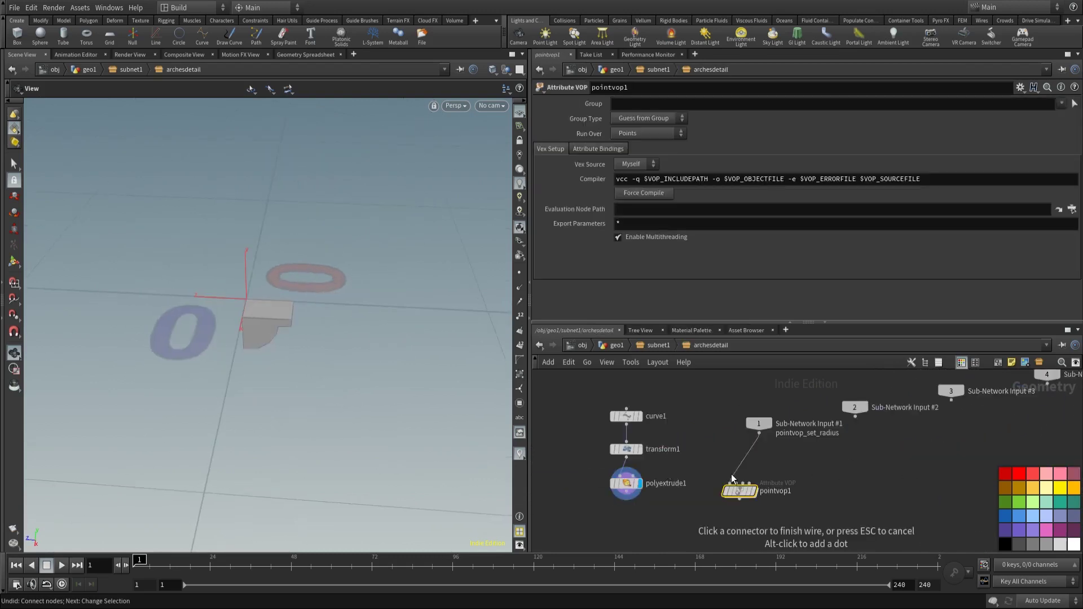
click(731, 483)
click(753, 490)
key(f)
scroll(235, 295, up, 5)
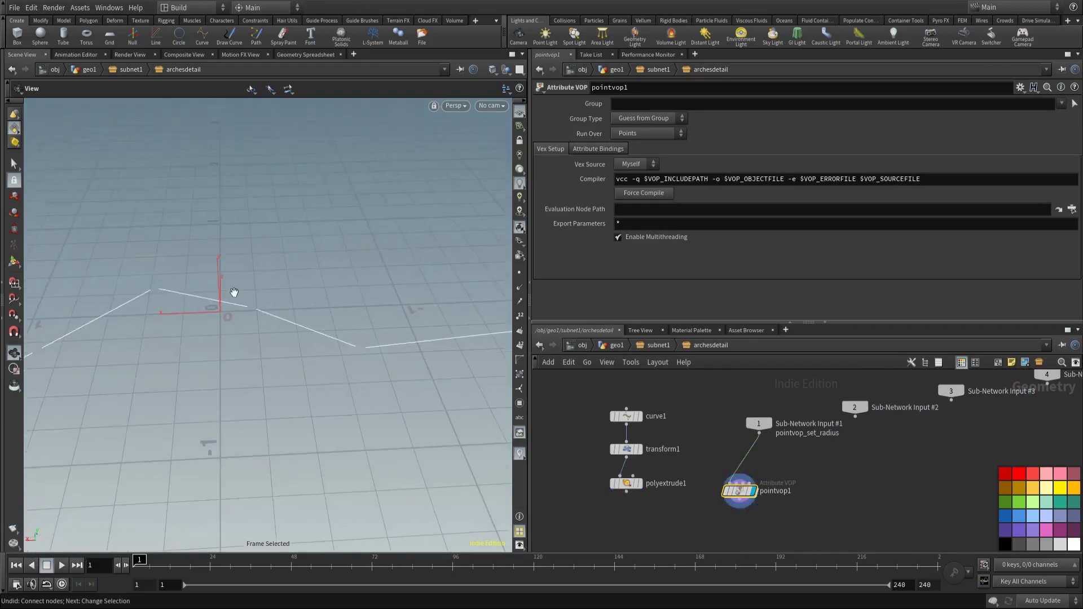
drag(234, 295, 383, 311)
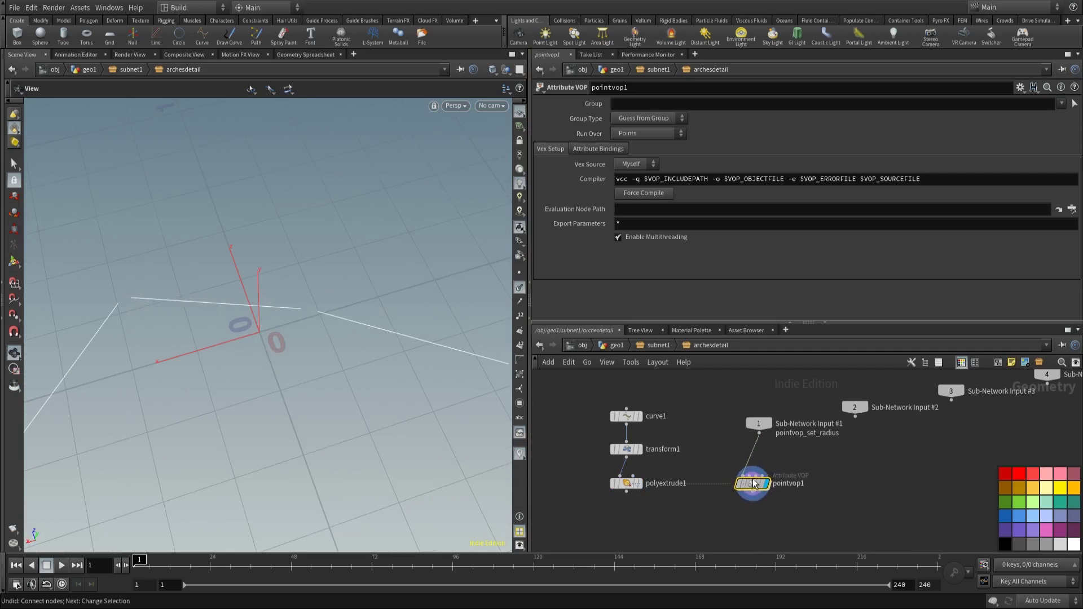
Step: Inside pointvop1, add a getattrib1 node next to geometryvopglobal1
double_click(760, 476)
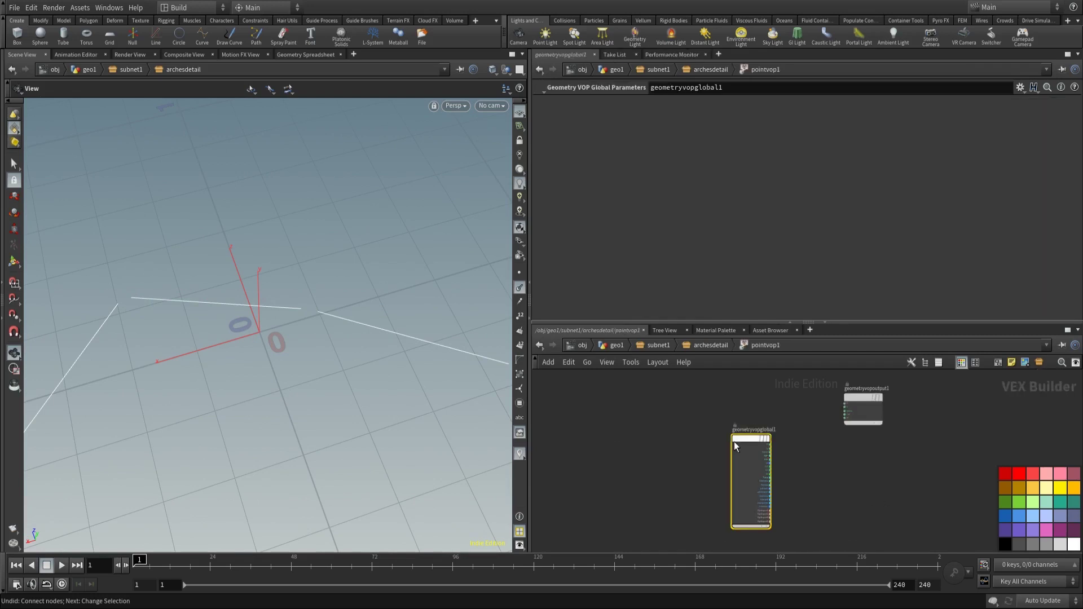
drag(734, 445, 678, 414)
scroll(756, 444, up, 3)
key(Tab)
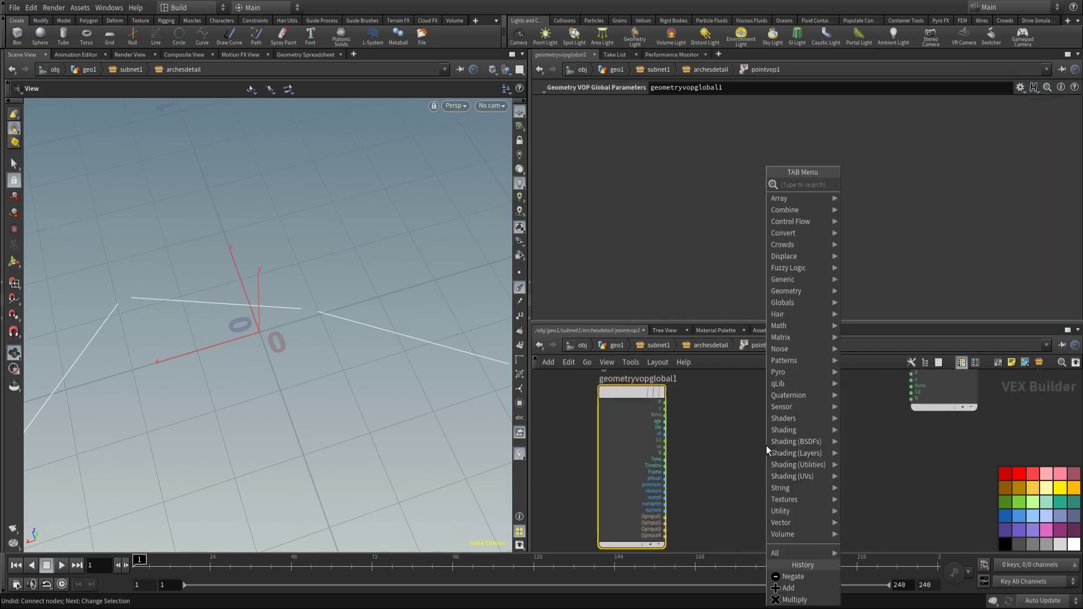
text(add)
click(896, 208)
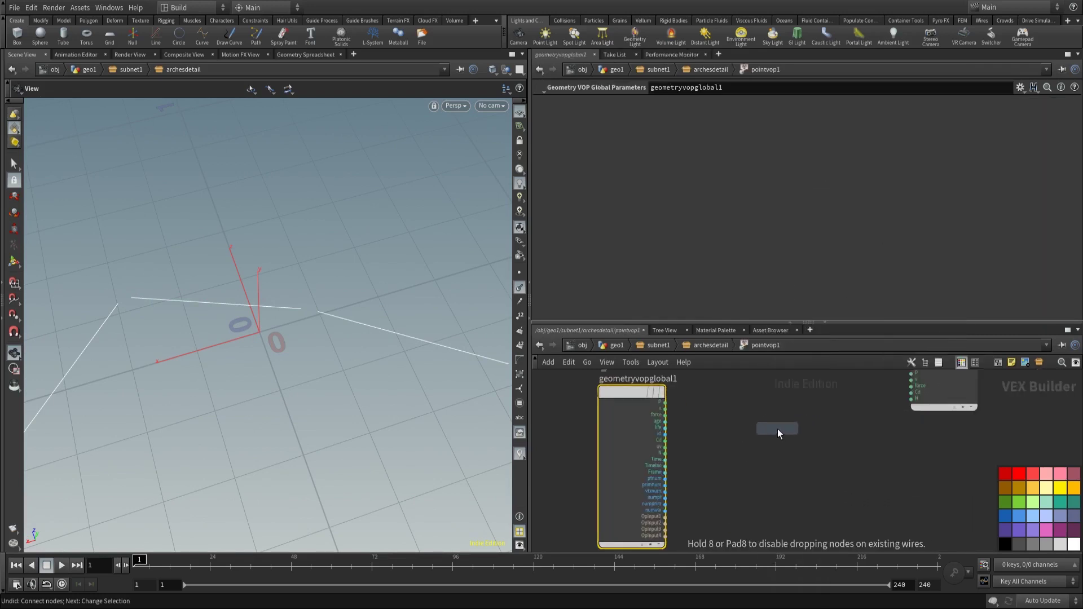
click(778, 429)
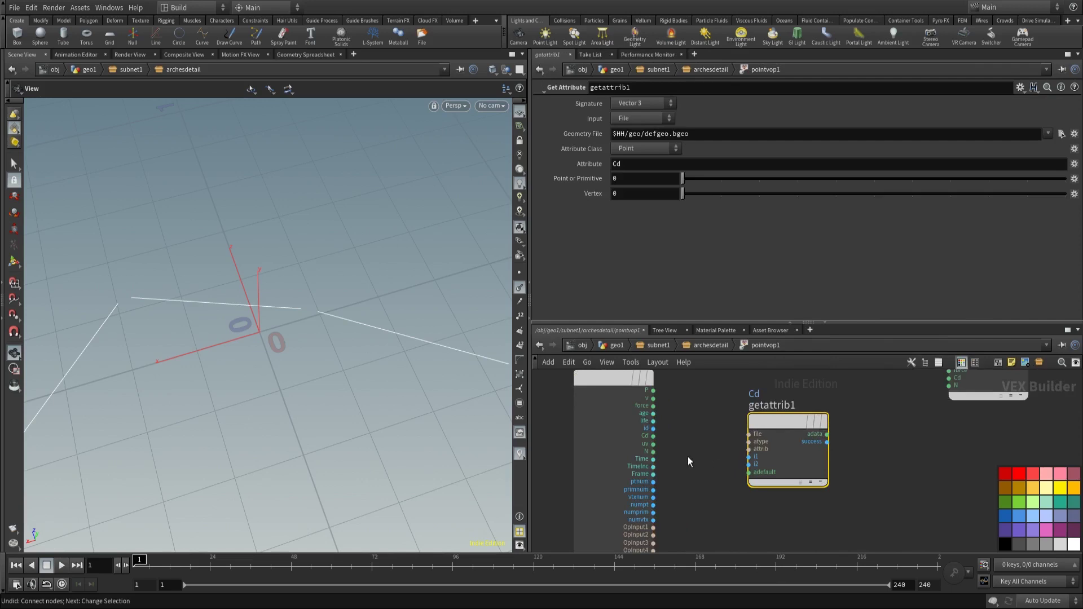
Step: Set getattrib1 to read primitive P from the First Input, indexed by primnum
double_click(630, 167)
key(Return)
click(643, 149)
click(642, 184)
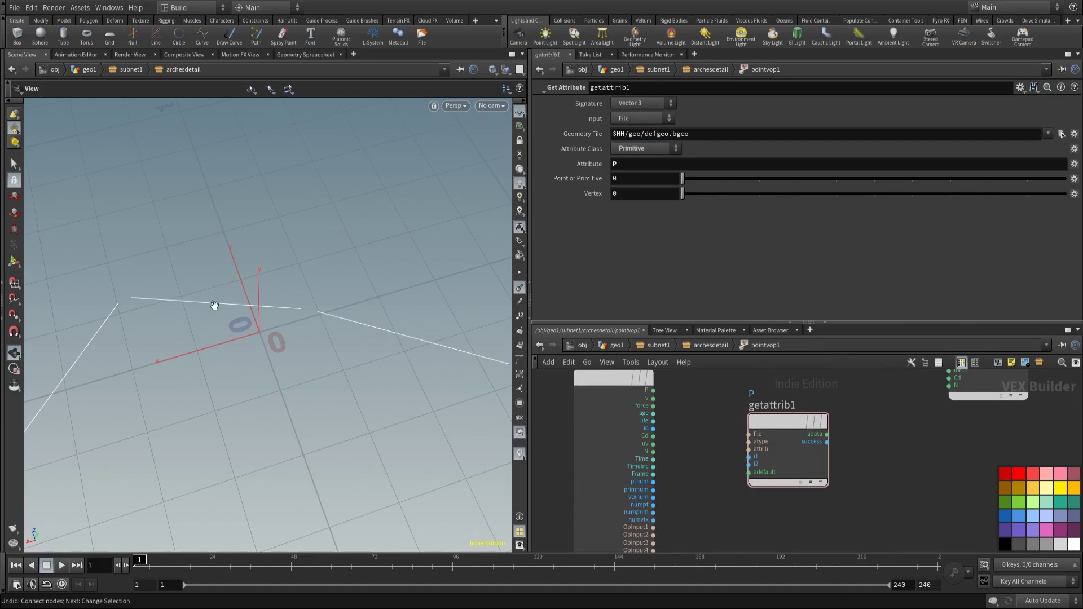
click(629, 118)
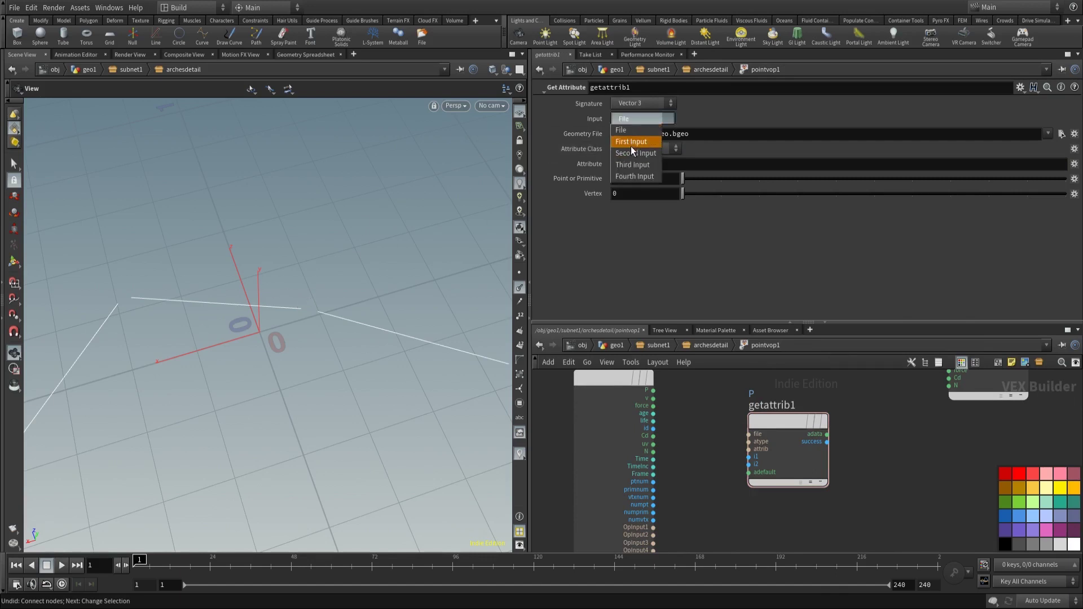
click(631, 143)
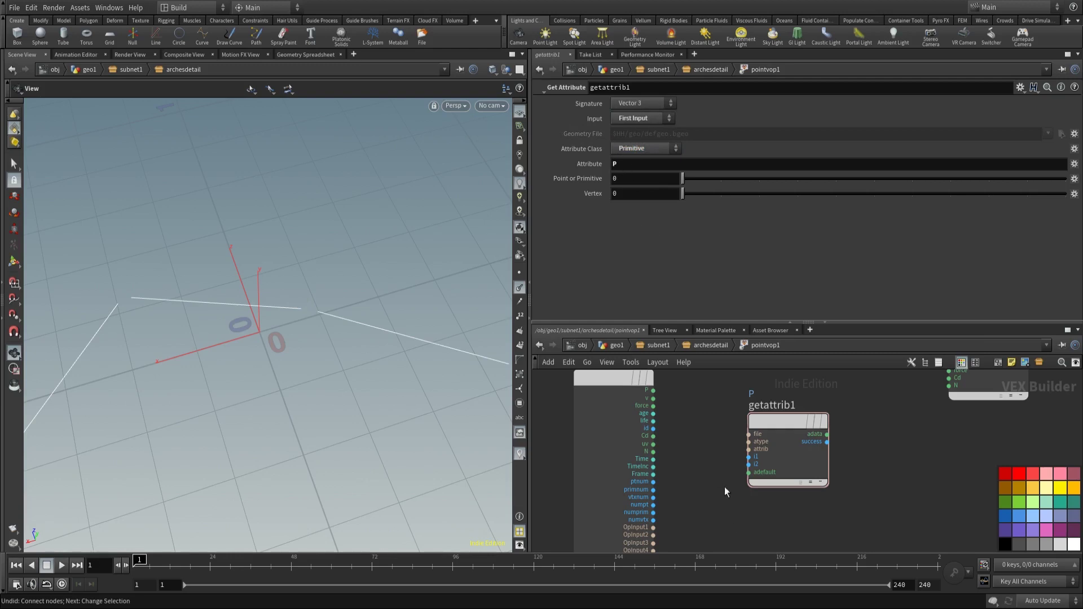
click(751, 457)
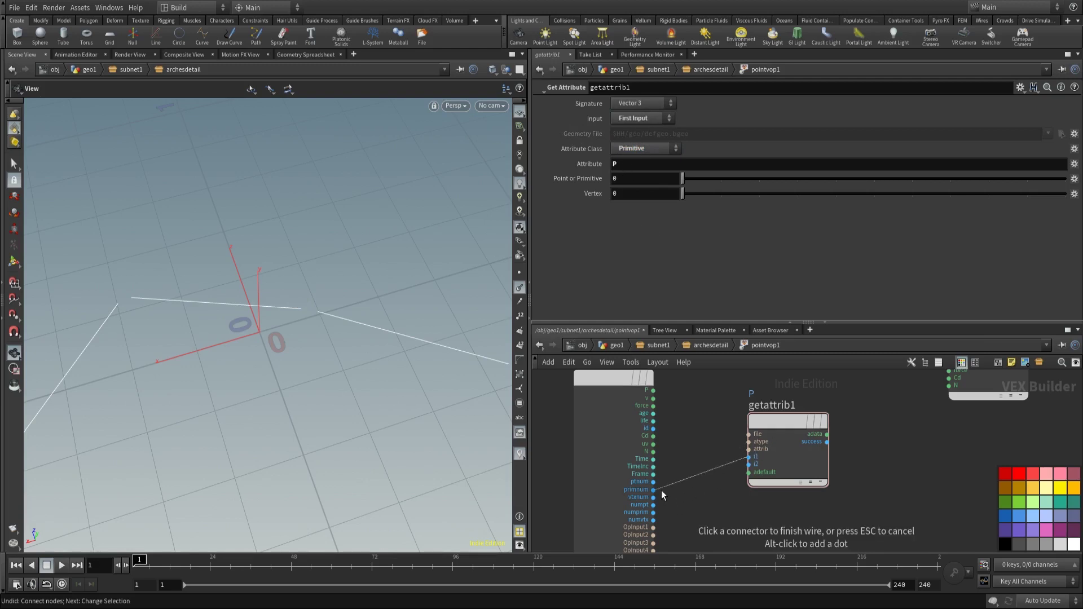
click(653, 489)
drag(774, 422, 726, 485)
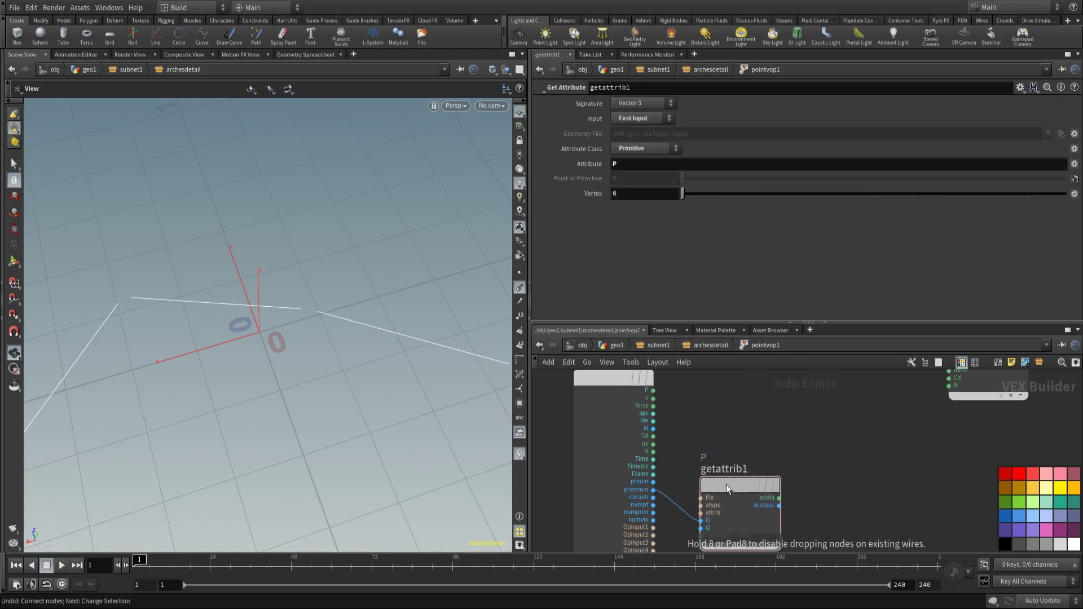
Step: Try an Add Point node fed by getattrib1's adata and hide viewport point numbers
key(Tab)
text(addp)
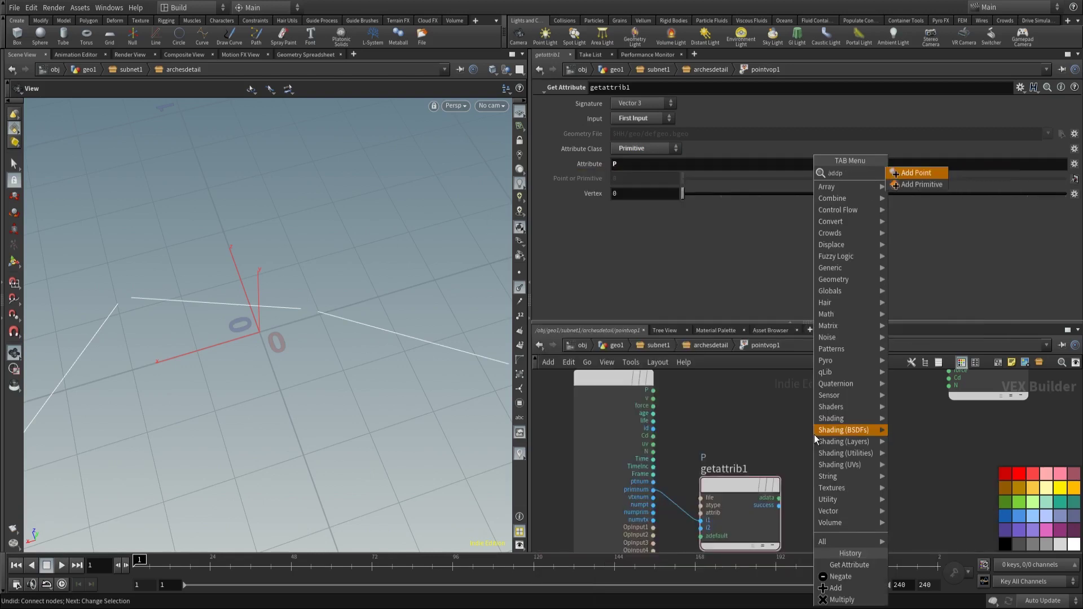
key(Return)
click(865, 485)
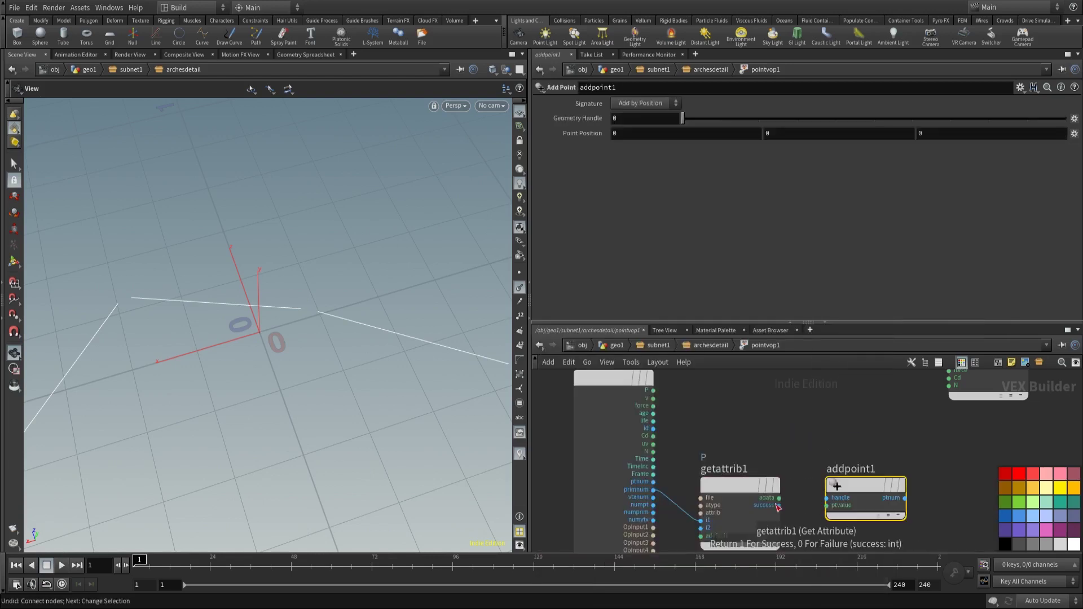
click(779, 498)
click(827, 505)
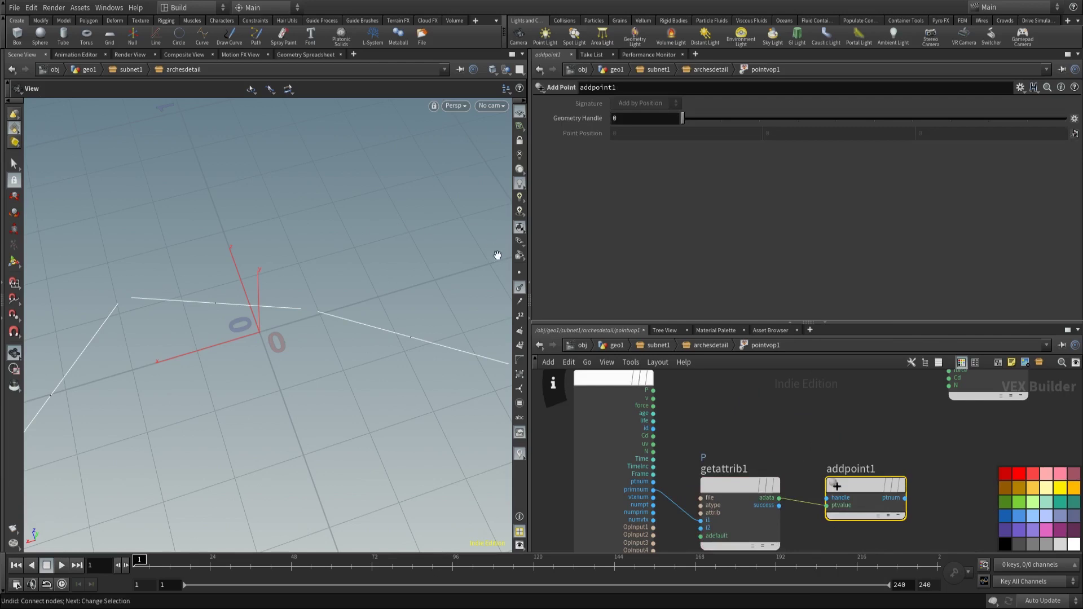
drag(277, 367, 247, 314)
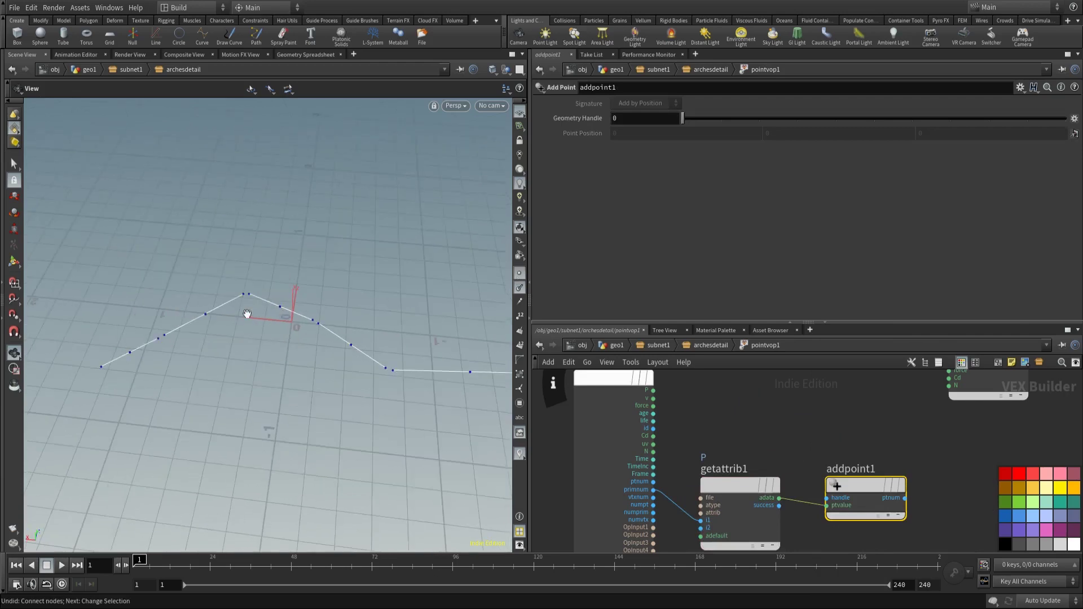
click(520, 316)
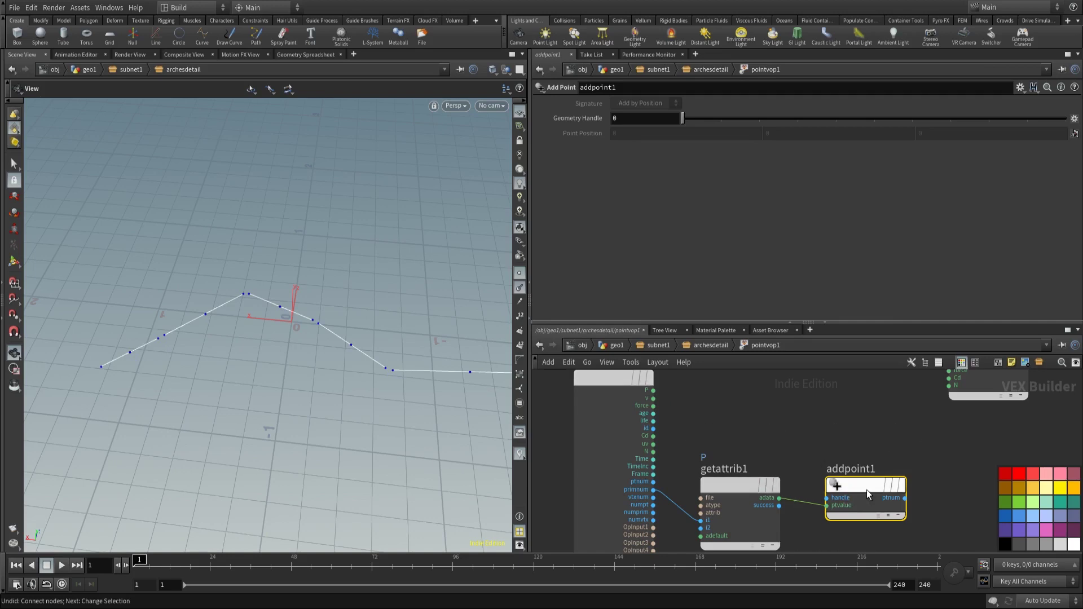
Step: Replace addpoint1 with a Negate node fed by the point position P
mouse_move(868, 489)
key(Delete)
key(Tab)
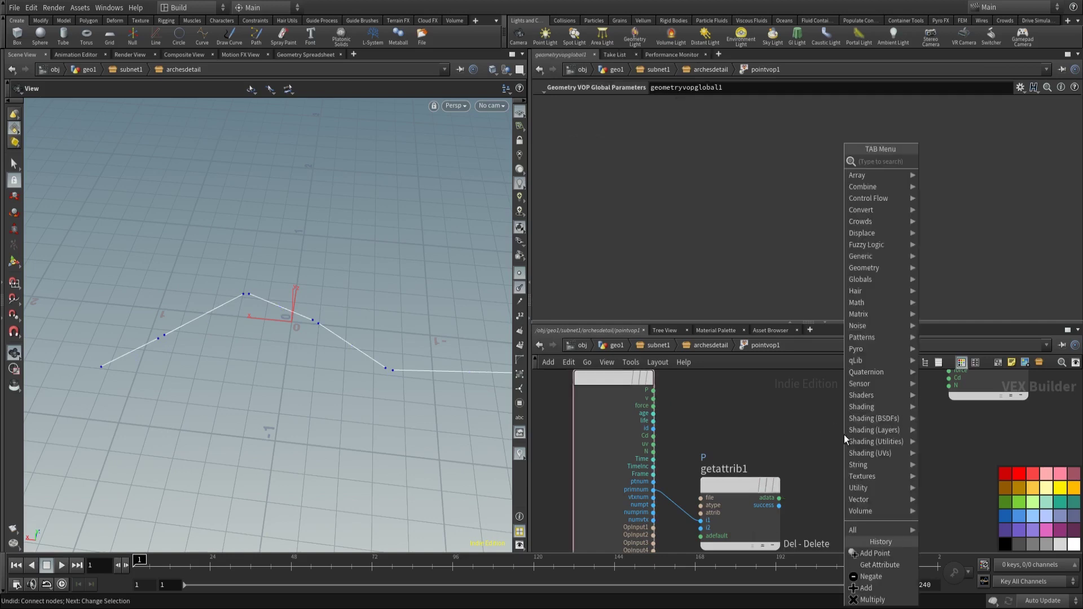
text(nega)
key(Return)
click(765, 417)
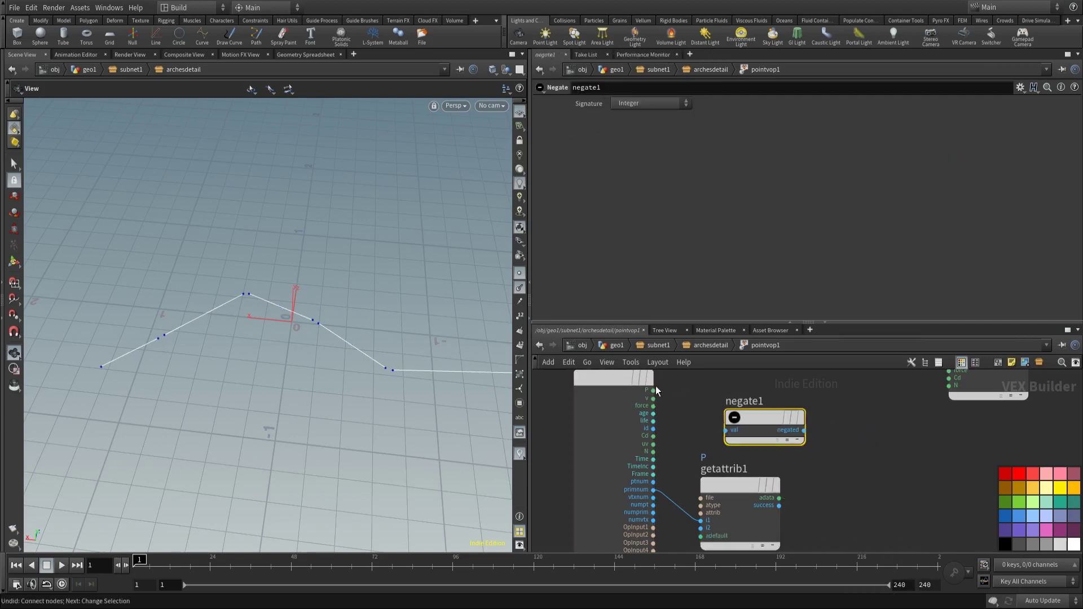
click(653, 398)
click(726, 430)
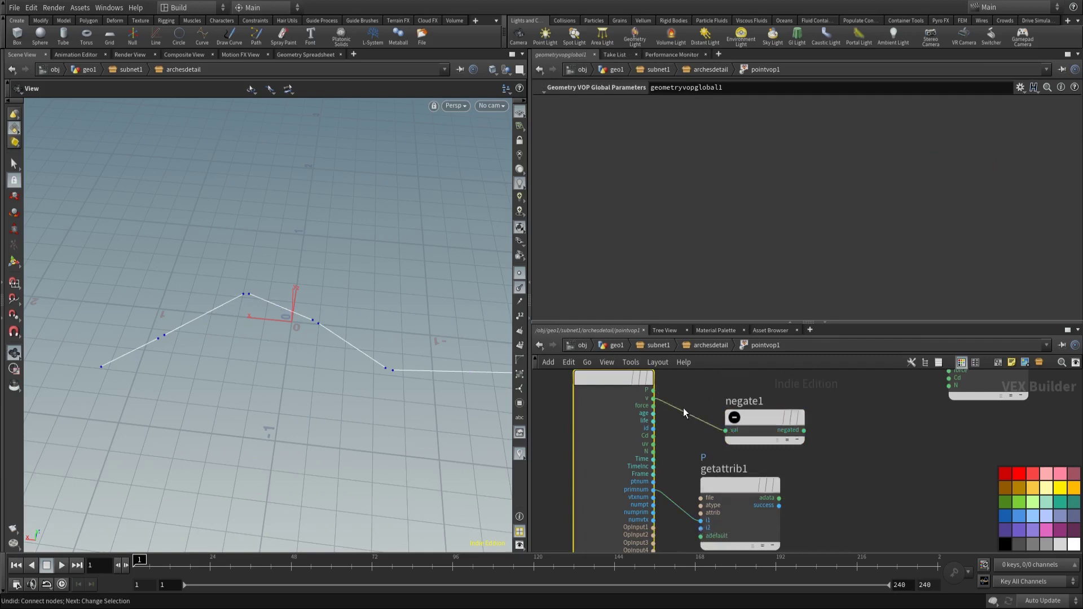
click(653, 390)
click(724, 447)
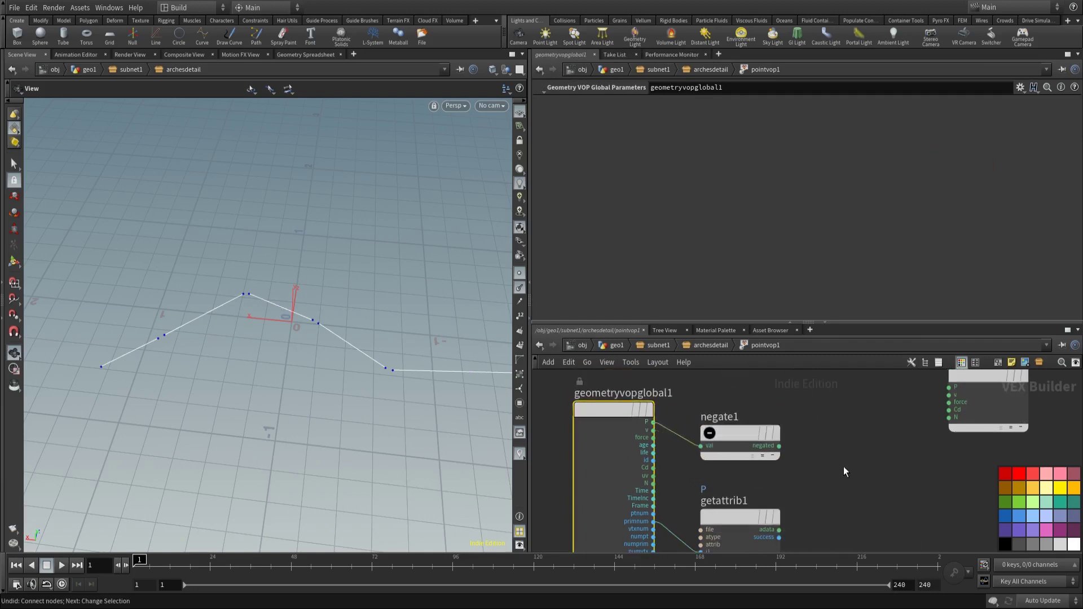
Step: Add an Add node summing negate1's output with getattrib1's adata
key(Tab)
text(add)
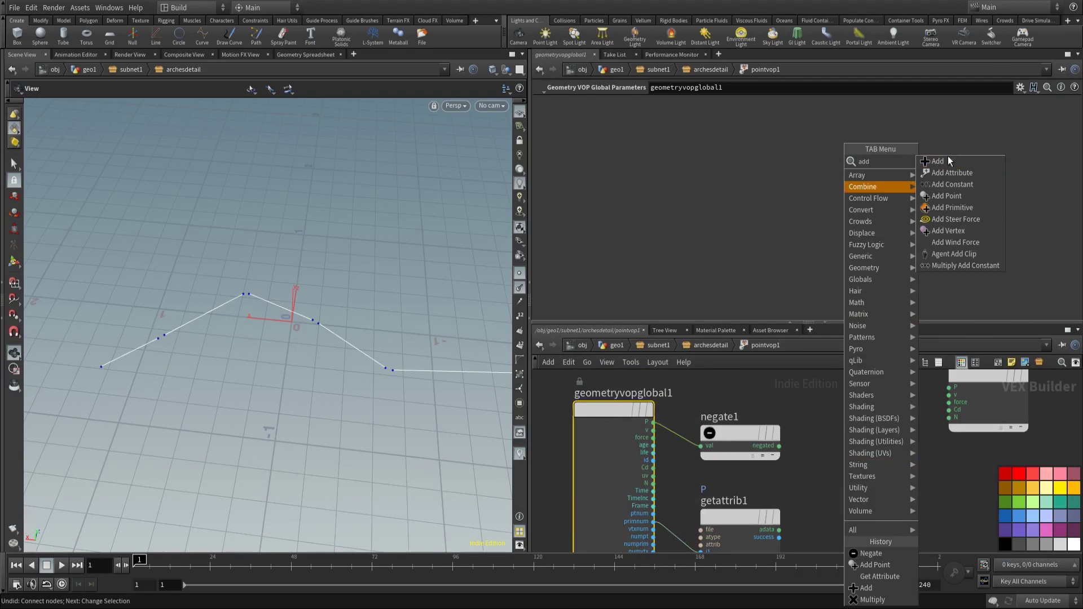
click(948, 161)
click(878, 502)
click(708, 389)
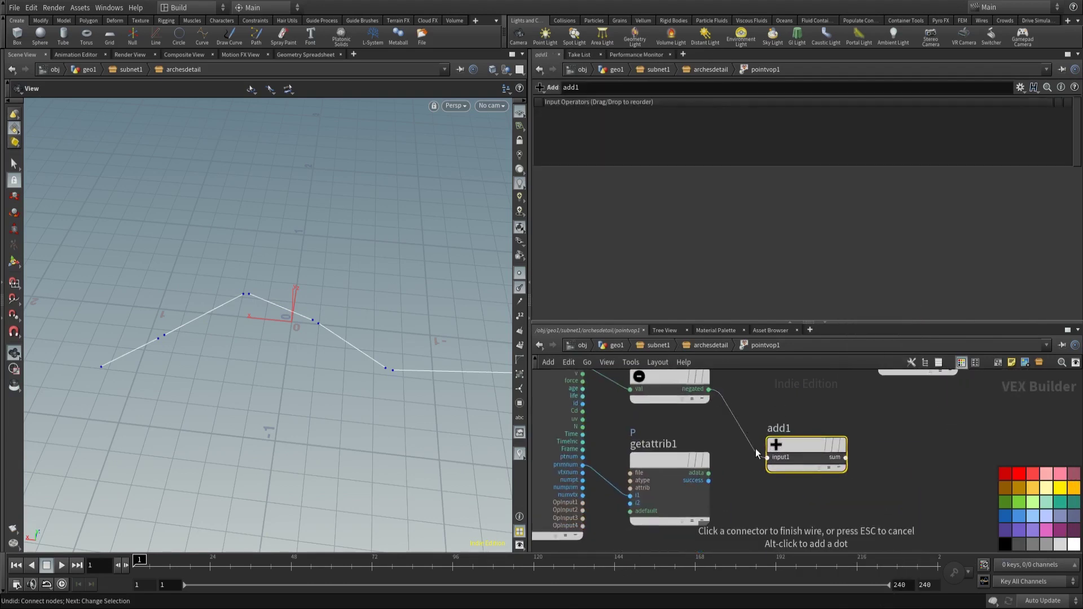
click(767, 457)
click(708, 472)
click(768, 465)
drag(806, 452, 780, 432)
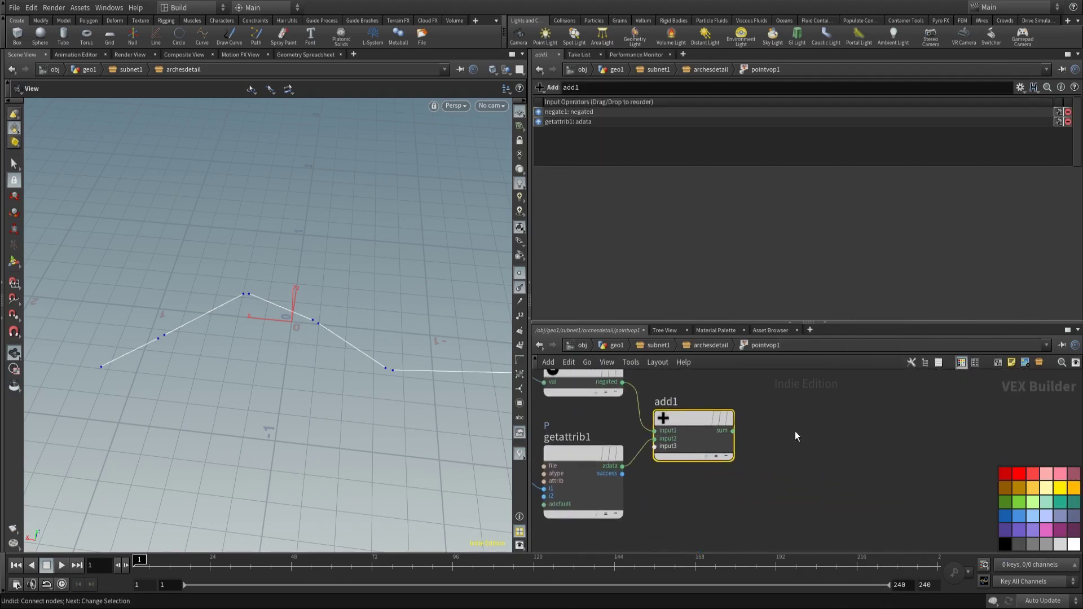
Step: Normalize add1's sum and wire the normalized vector into the output's N
key(Tab)
key(Return)
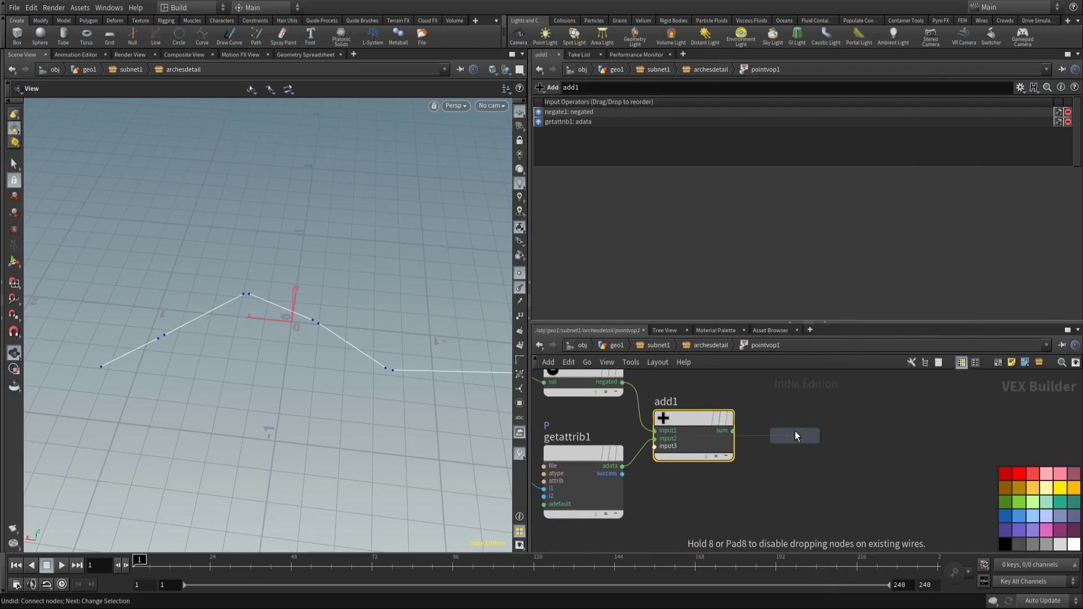
click(824, 434)
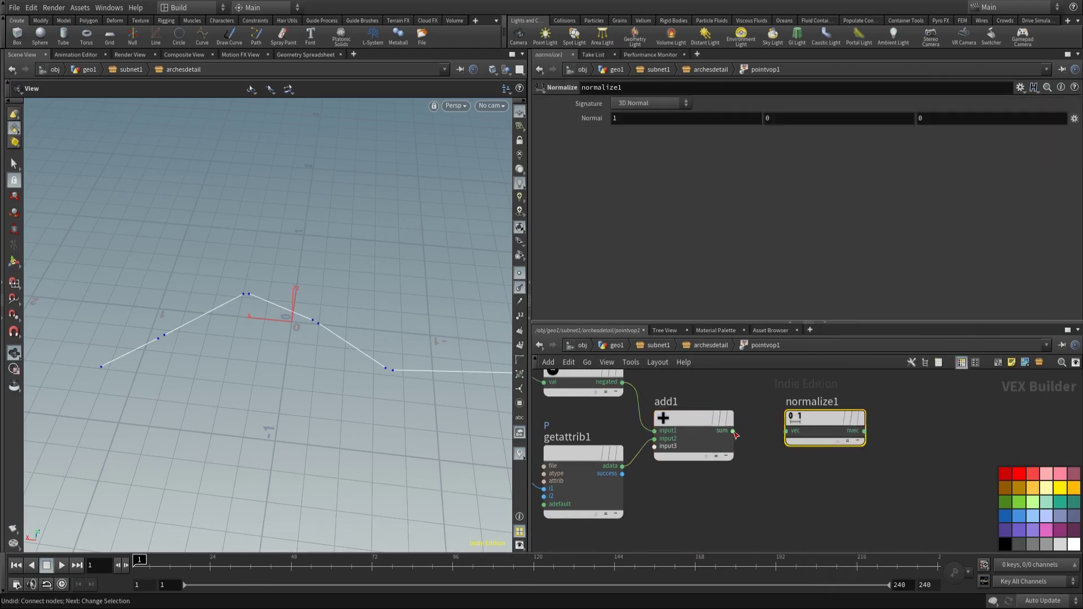
click(864, 431)
middle_drag(867, 436, 830, 523)
click(754, 440)
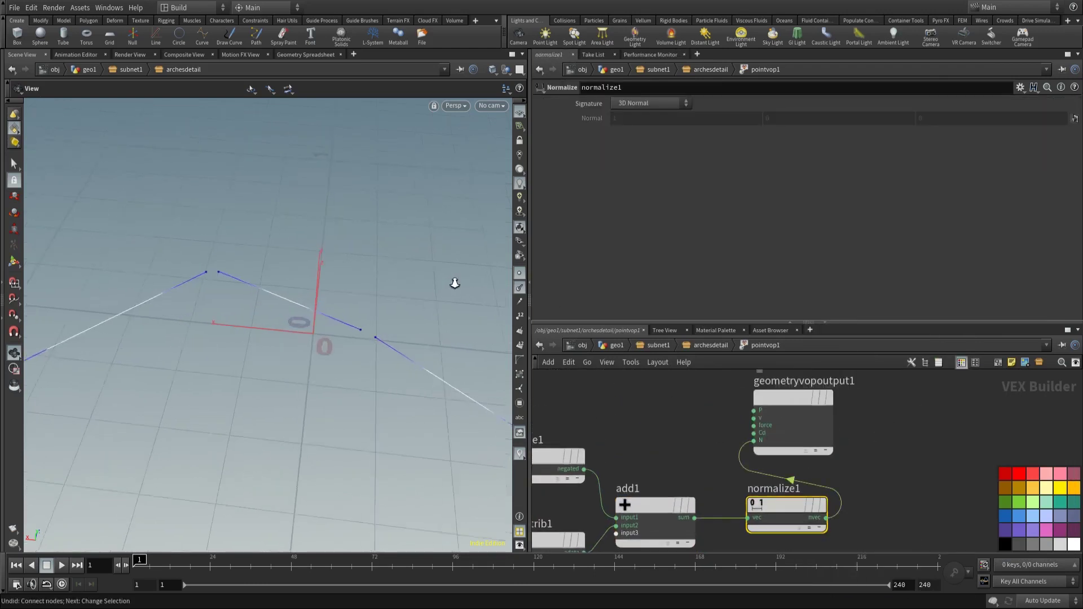
scroll(455, 283, up, 3)
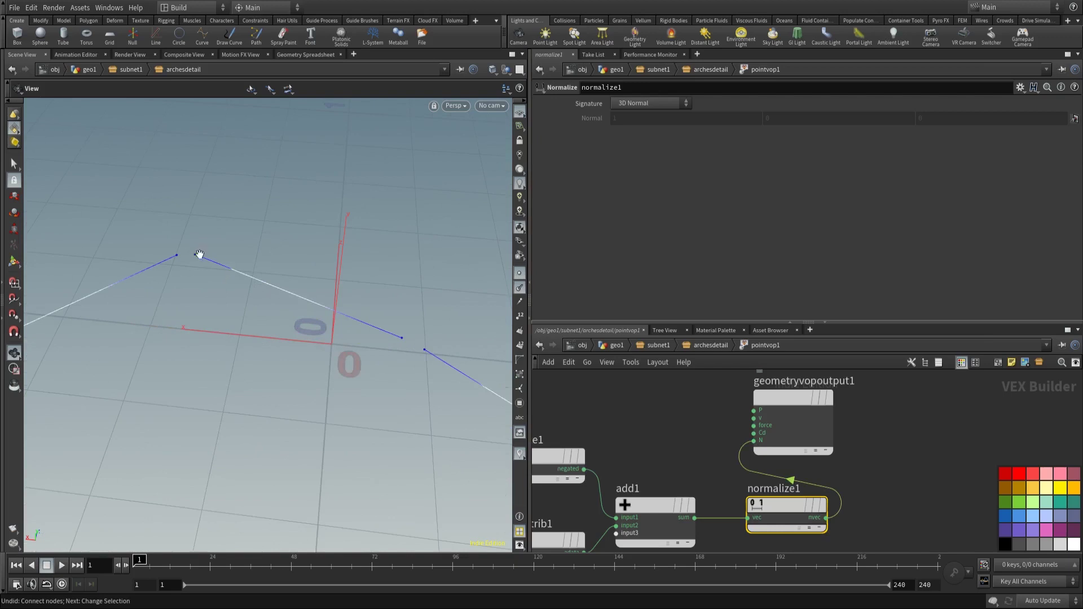
click(711, 345)
drag(758, 420, 773, 451)
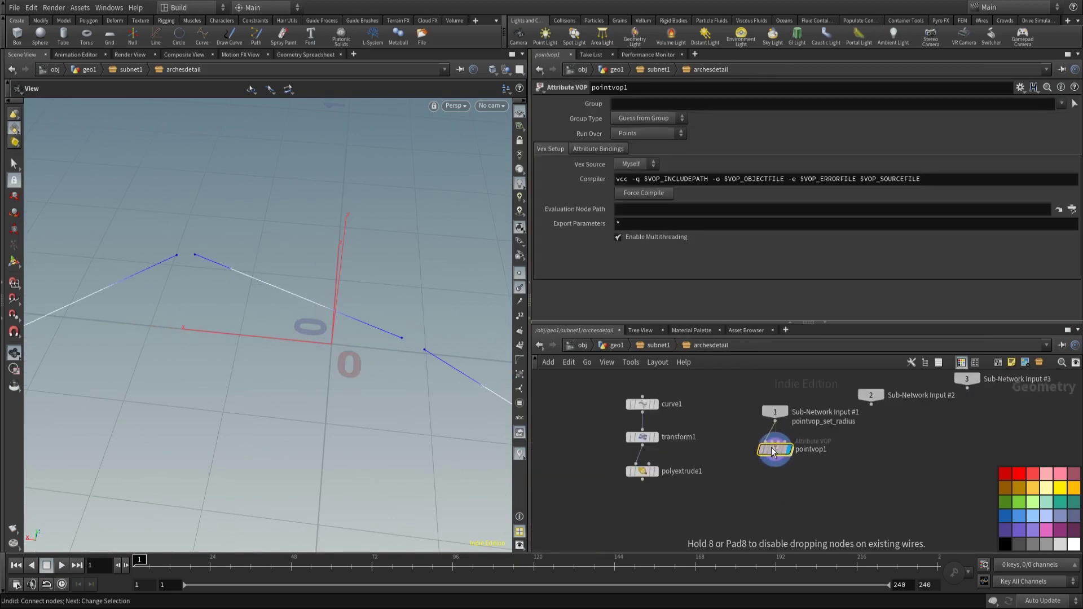
key(Tab)
text(pw)
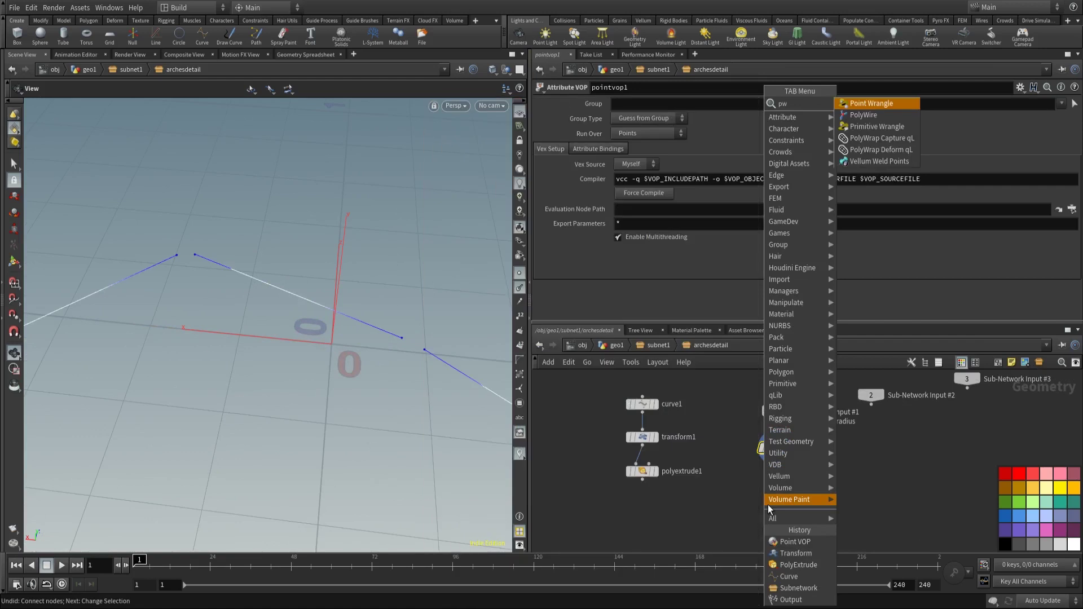
key(Return)
click(767, 503)
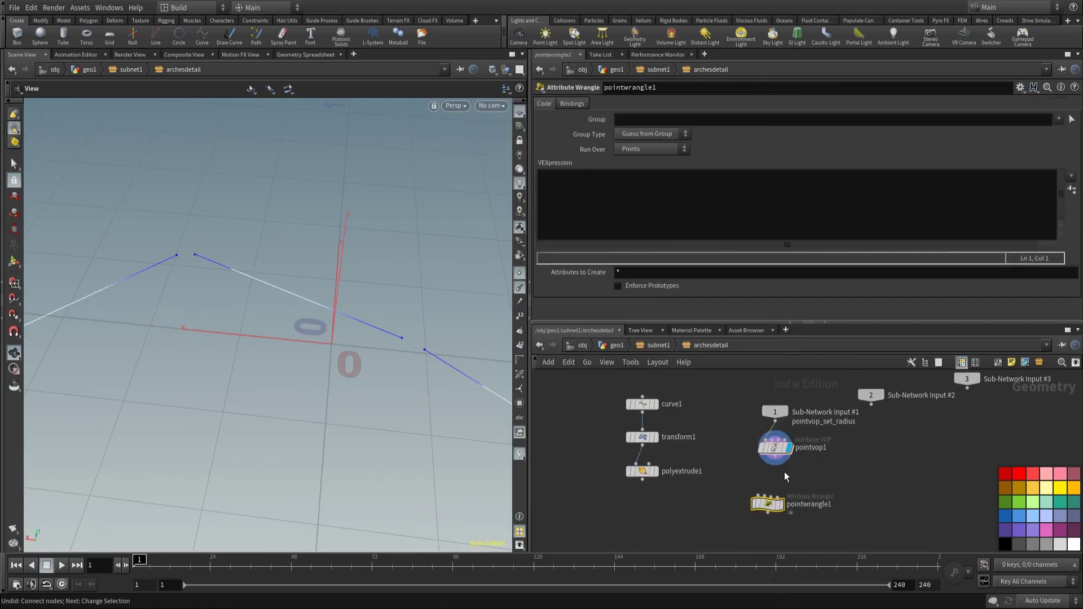
click(754, 501)
drag(754, 501, 766, 475)
click(583, 198)
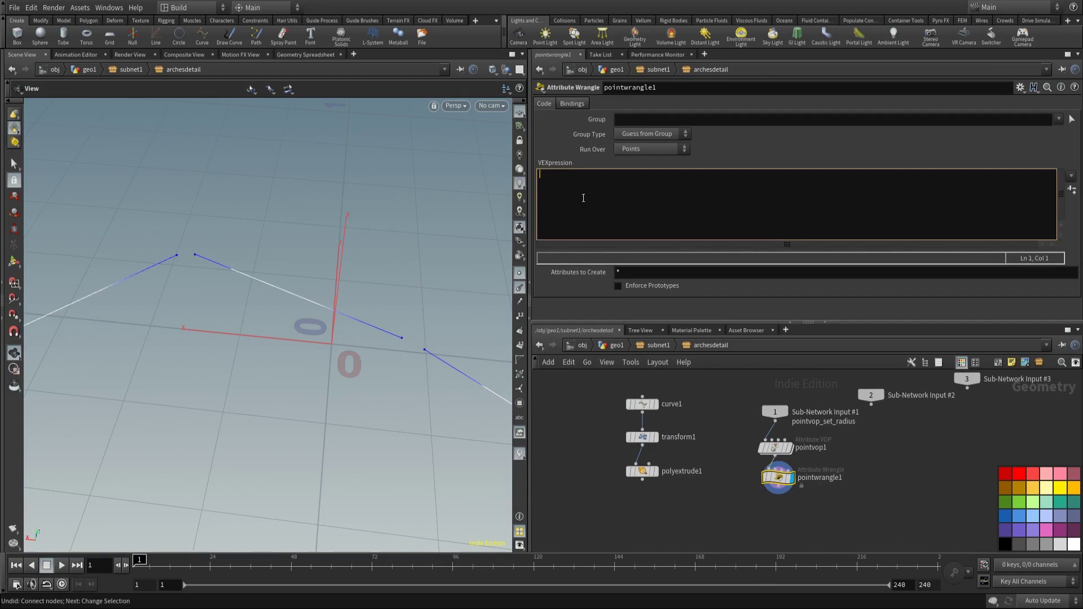
text(@up.y = 1;)
click(658, 483)
Step: Add Copy to Points fed by polyextrude1 and pointwrangle1, and display its result
middle_drag(691, 503, 669, 460)
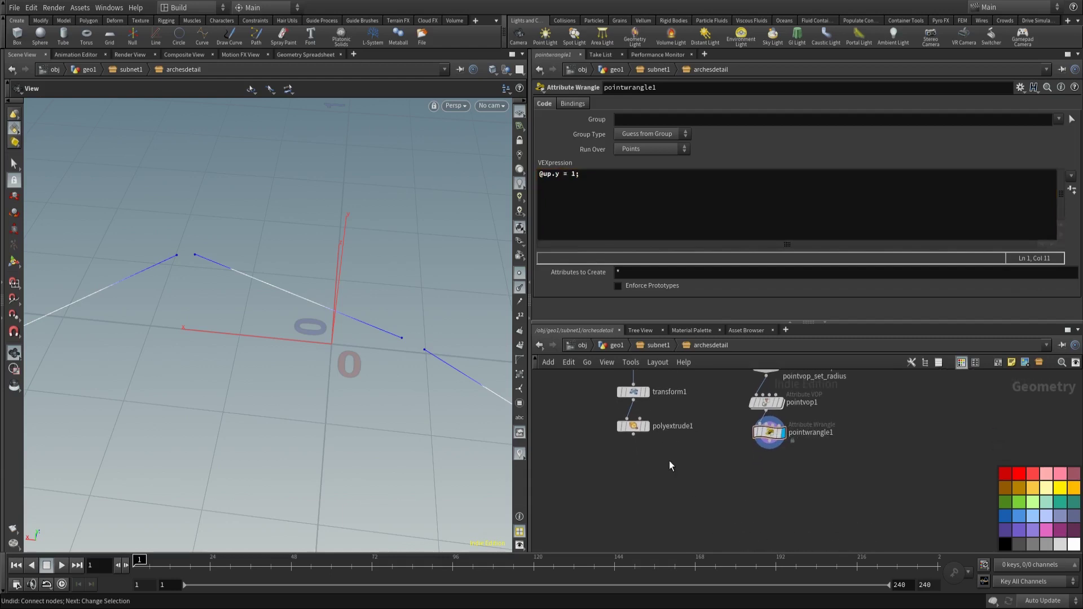
key(Tab)
text(copy to points)
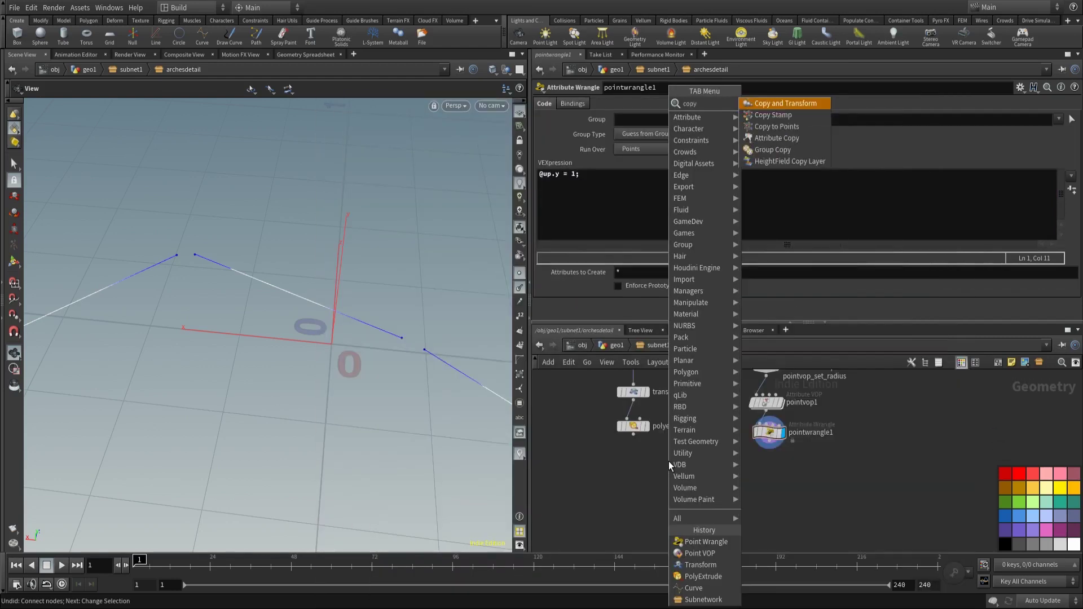
key(Return)
click(680, 494)
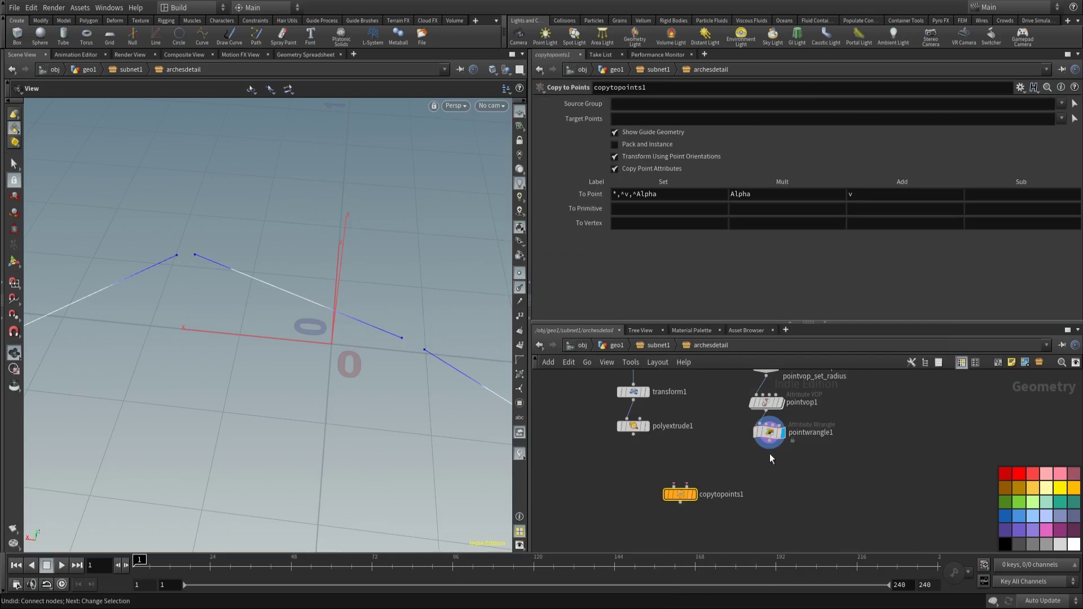
click(791, 441)
click(687, 485)
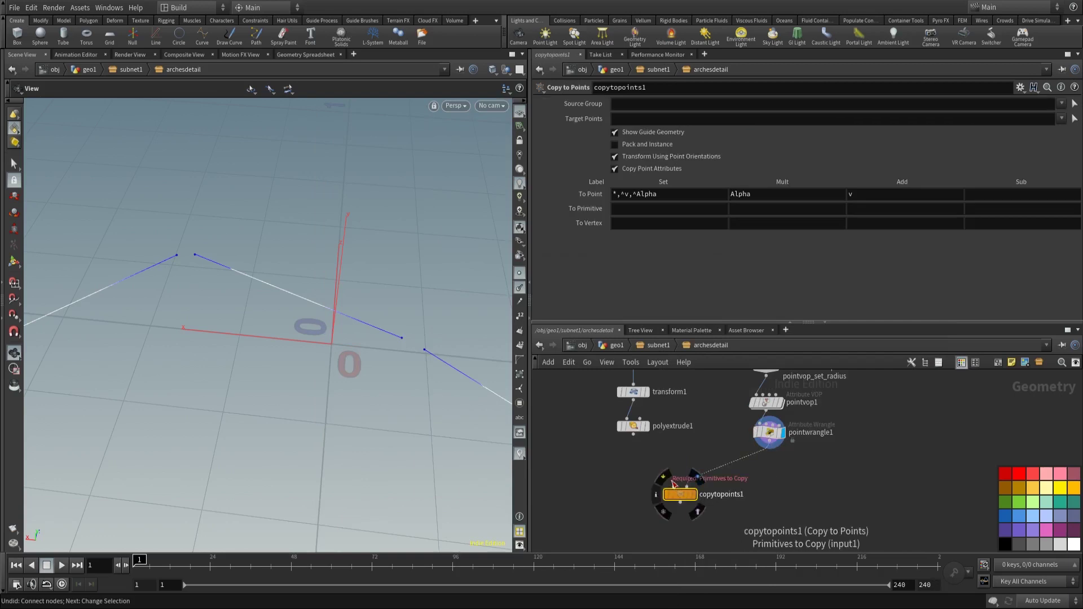
click(676, 487)
click(641, 445)
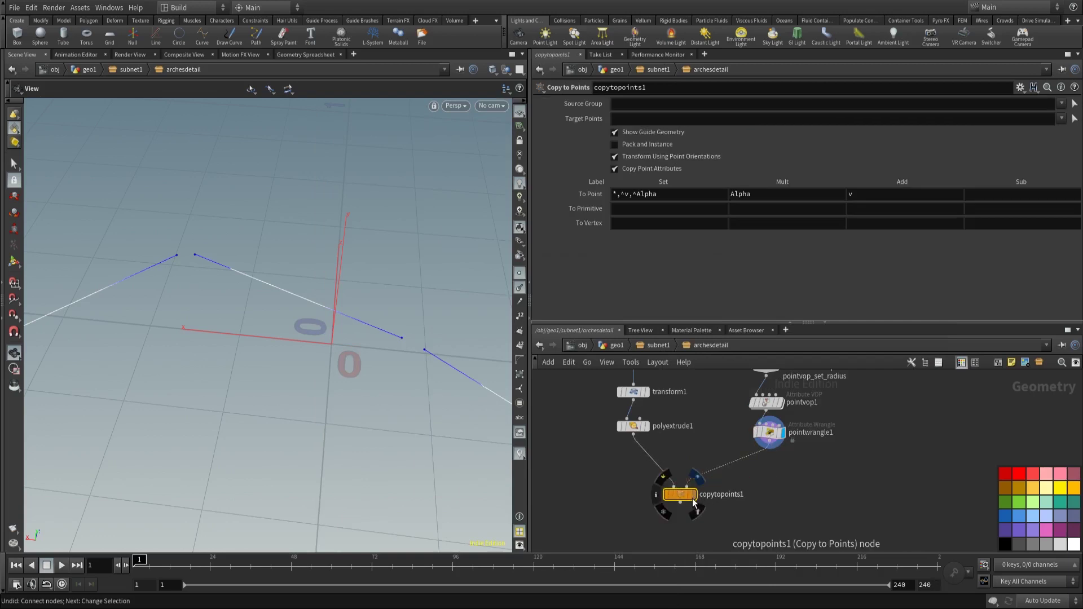
click(695, 497)
drag(304, 339, 325, 385)
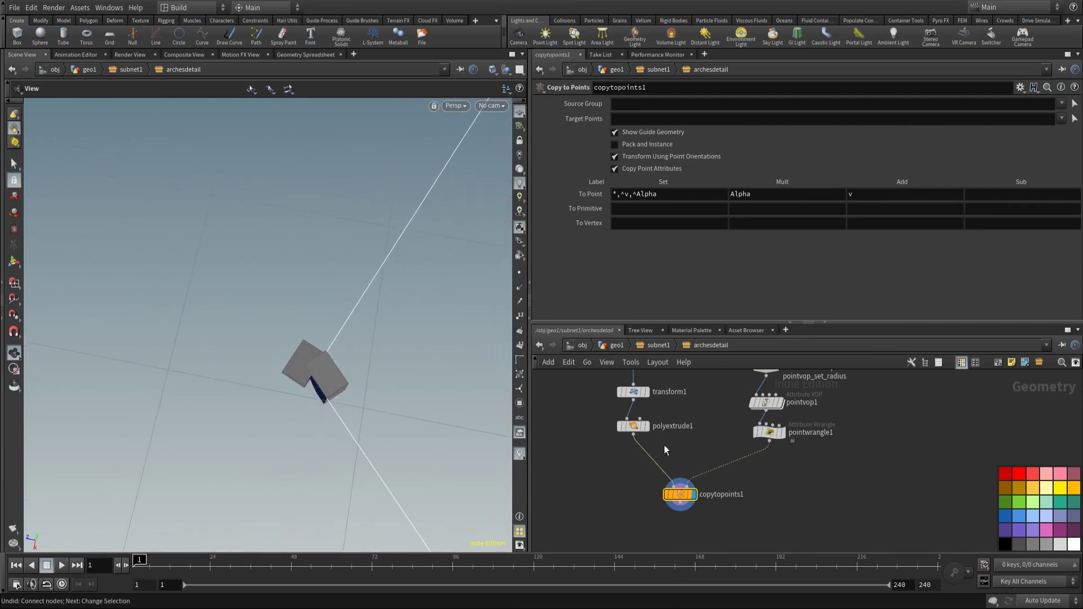
middle_drag(664, 446, 683, 470)
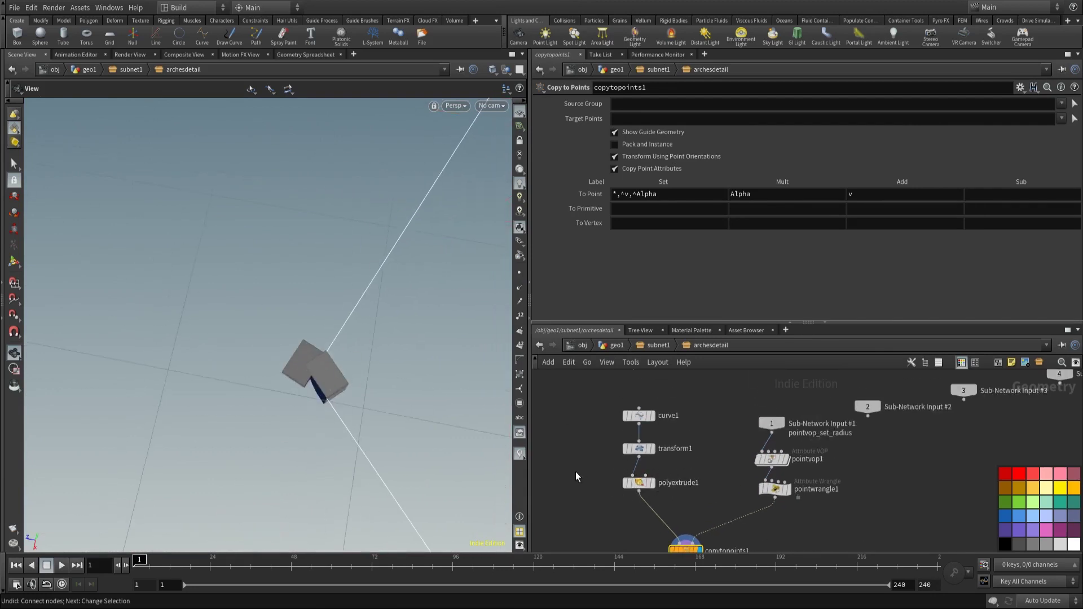
Step: Insert transform2 with Translate X set to ch("../polyextrude1/dist")*-.5
key(Tab)
click(676, 124)
click(642, 505)
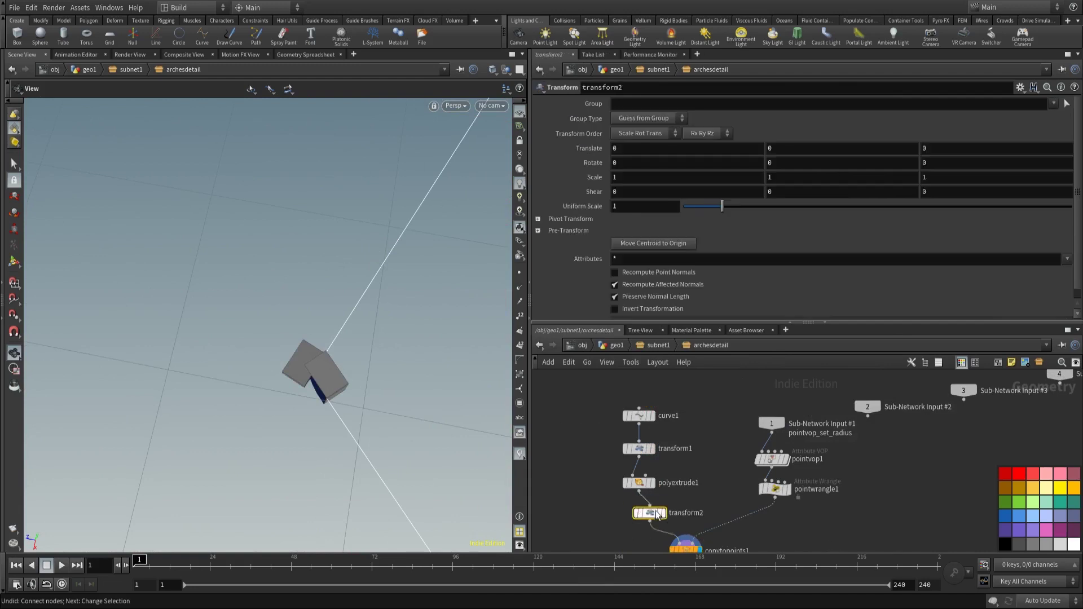
click(639, 482)
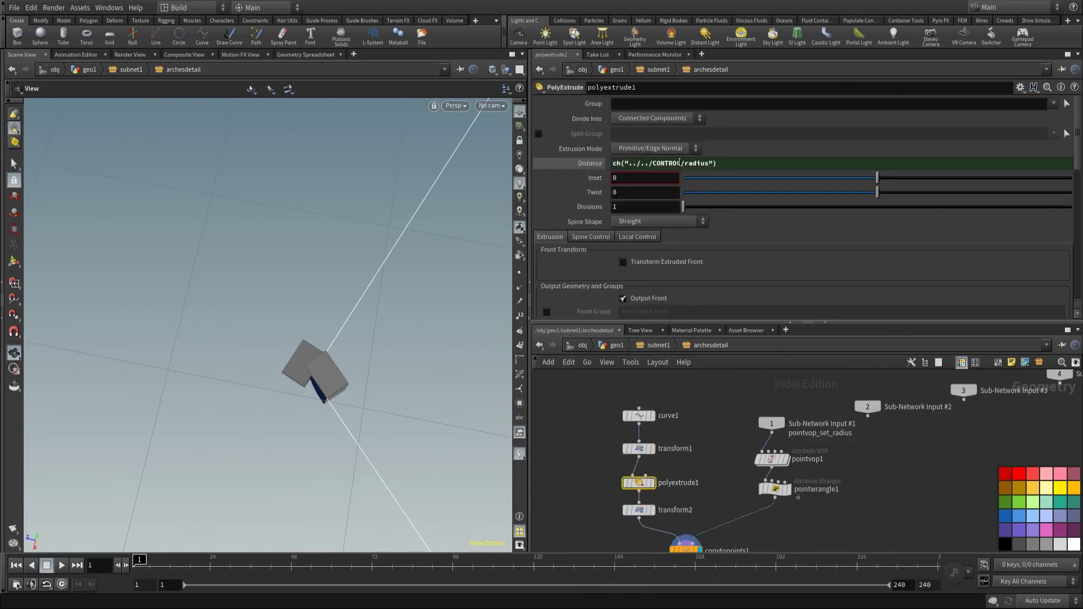
right_click(656, 161)
click(699, 242)
middle_drag(552, 437, 562, 371)
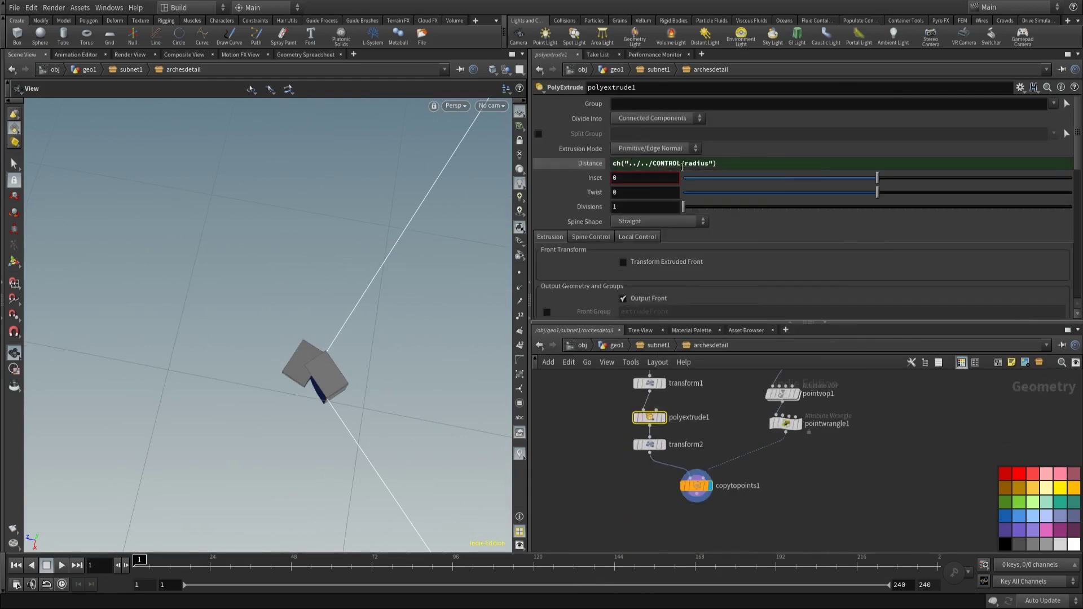
click(650, 445)
right_click(641, 153)
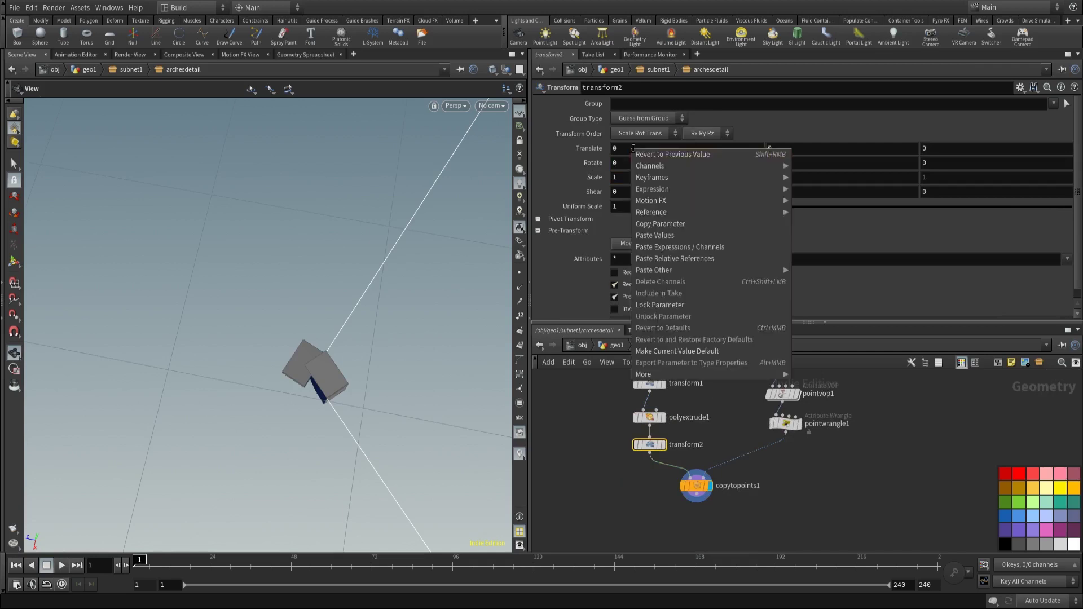
click(670, 256)
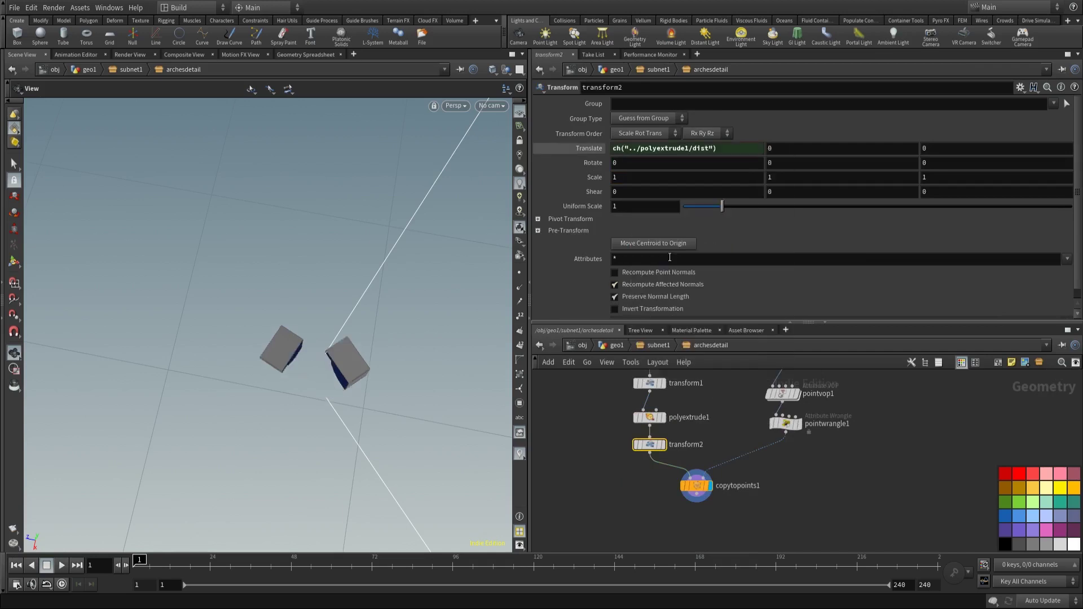
click(718, 155)
text(*-.5)
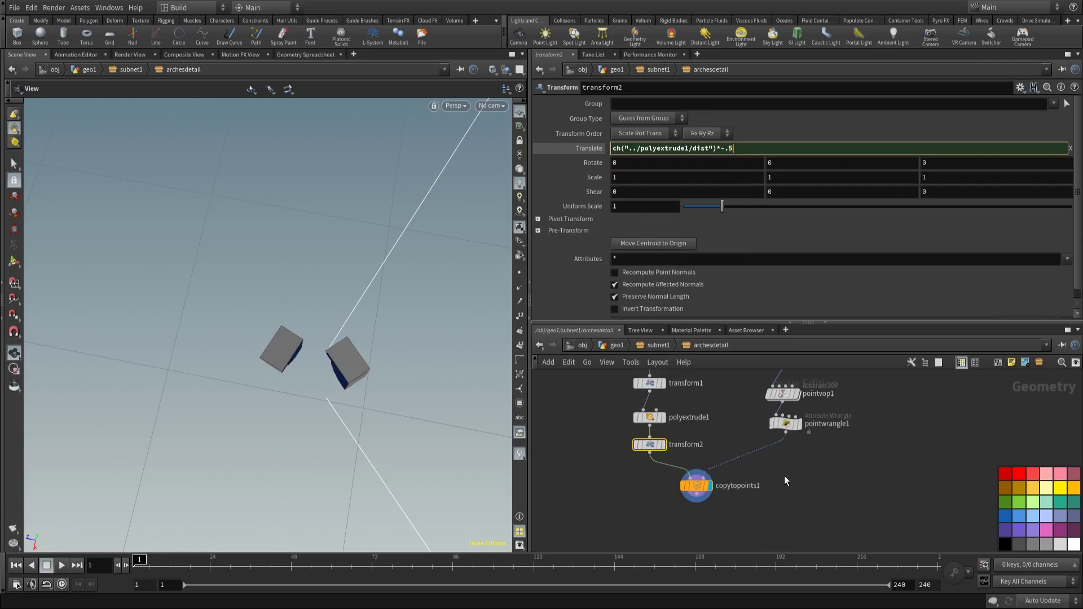
key(Return)
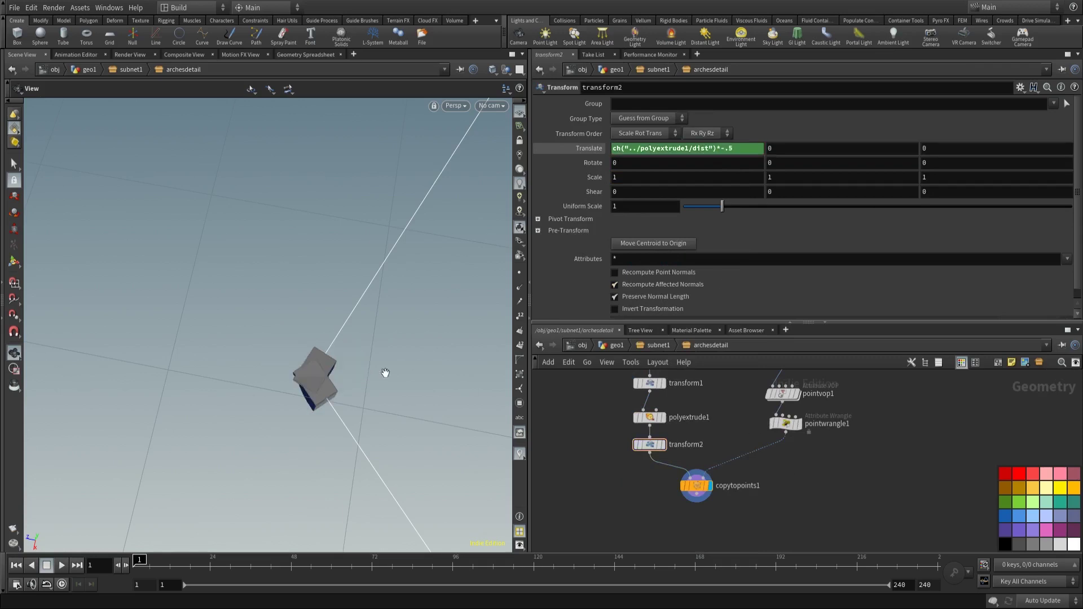
drag(382, 372, 327, 302)
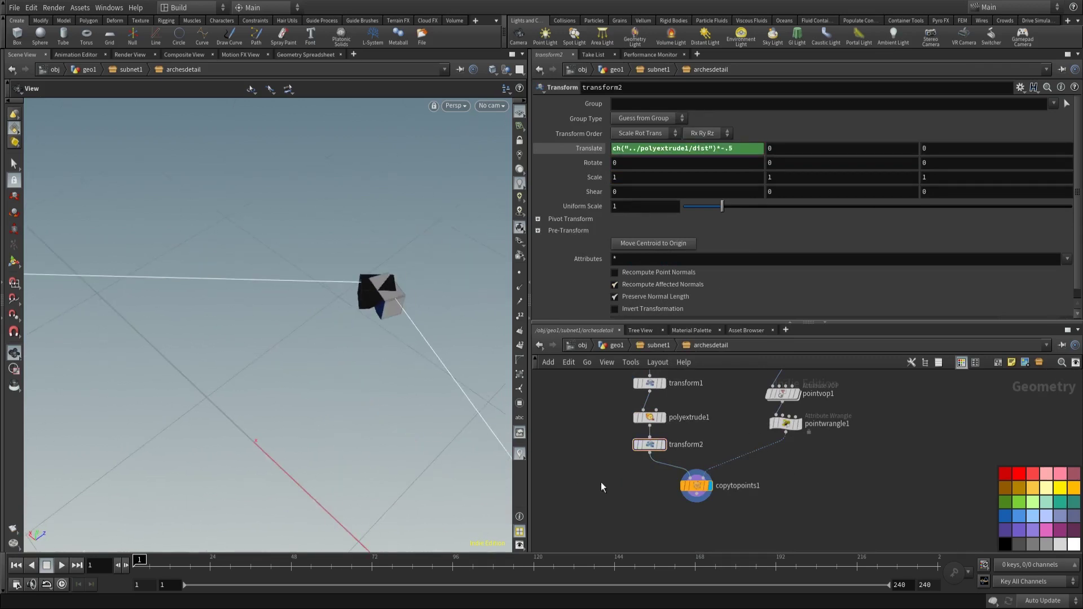
Step: Insert transform3 before copytopoints1 with Rotate Y set to 180
key(Tab)
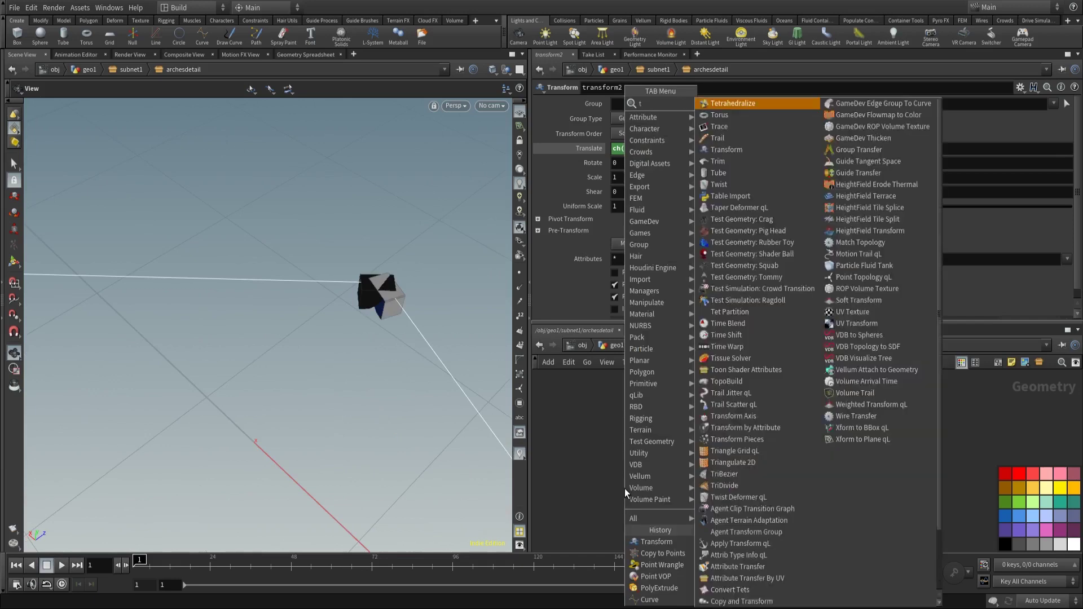
mouse_move(654, 384)
click(732, 116)
click(665, 468)
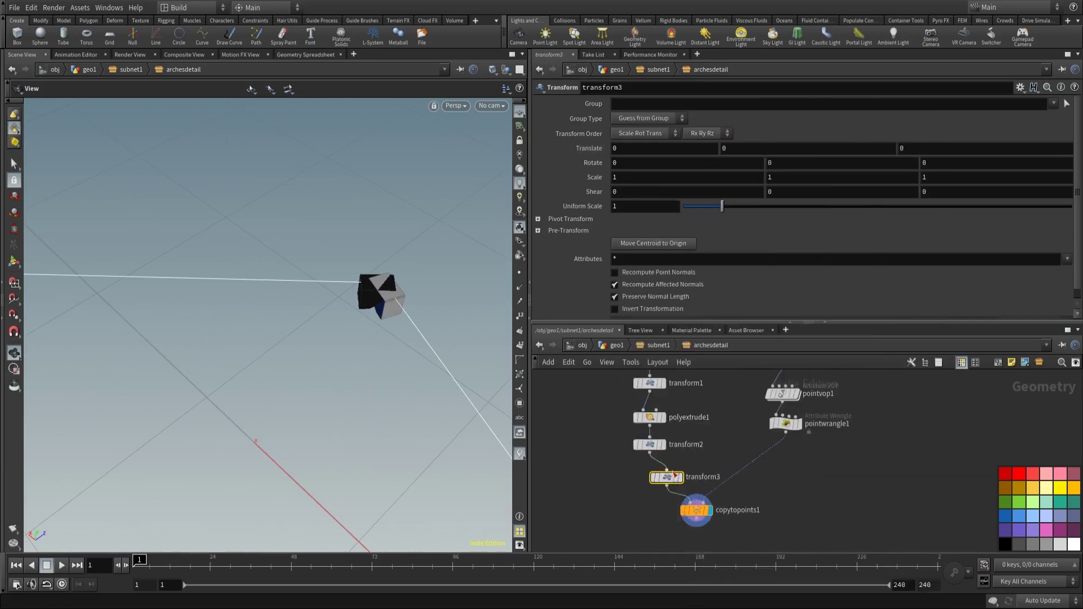
click(846, 162)
text(180)
key(Return)
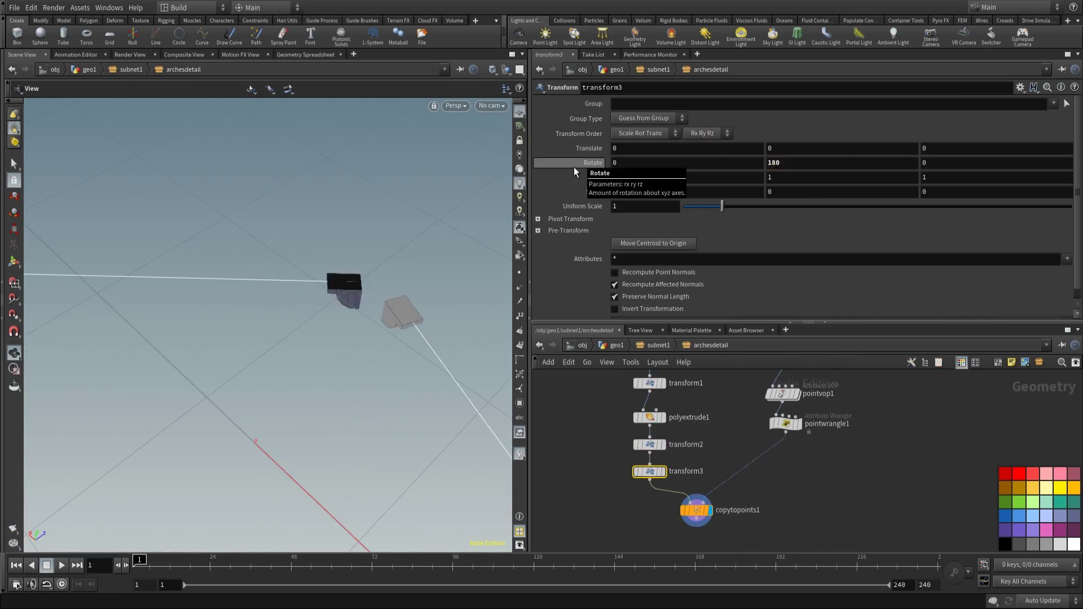
alt+drag(316, 293, 429, 260)
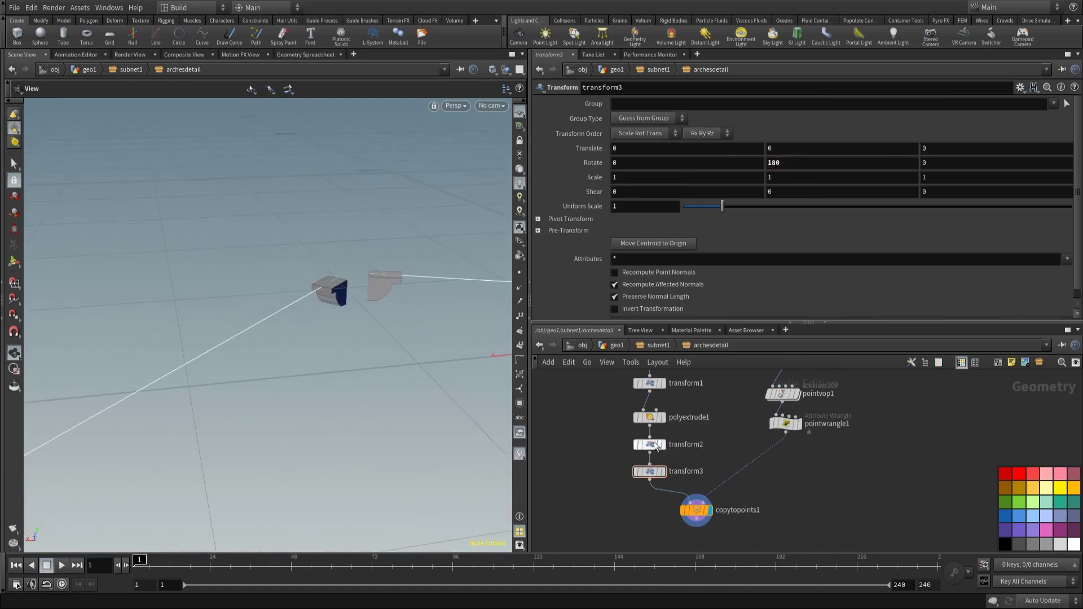
Step: Enable Output Back in polyextrude1's parameters
click(650, 418)
scroll(637, 273, down, 2)
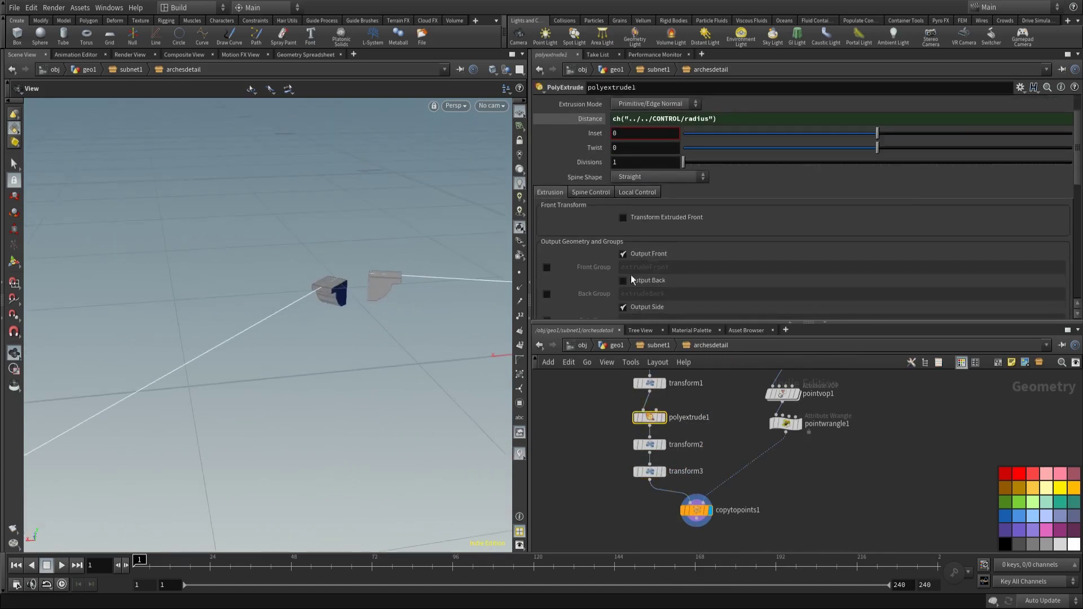
mouse_move(338, 282)
alt+mouse_down()
mouse_move(361, 265)
mouse_move(324, 276)
alt+mouse_up()
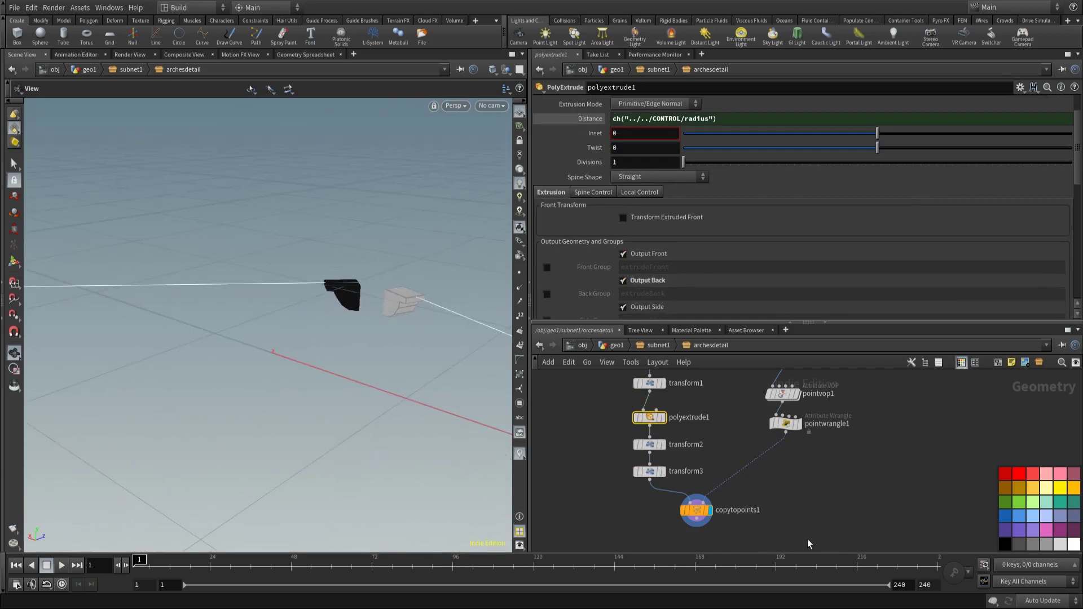
Step: Add a Normal node below copytopoints1
key(Tab)
text(normal)
key(Return)
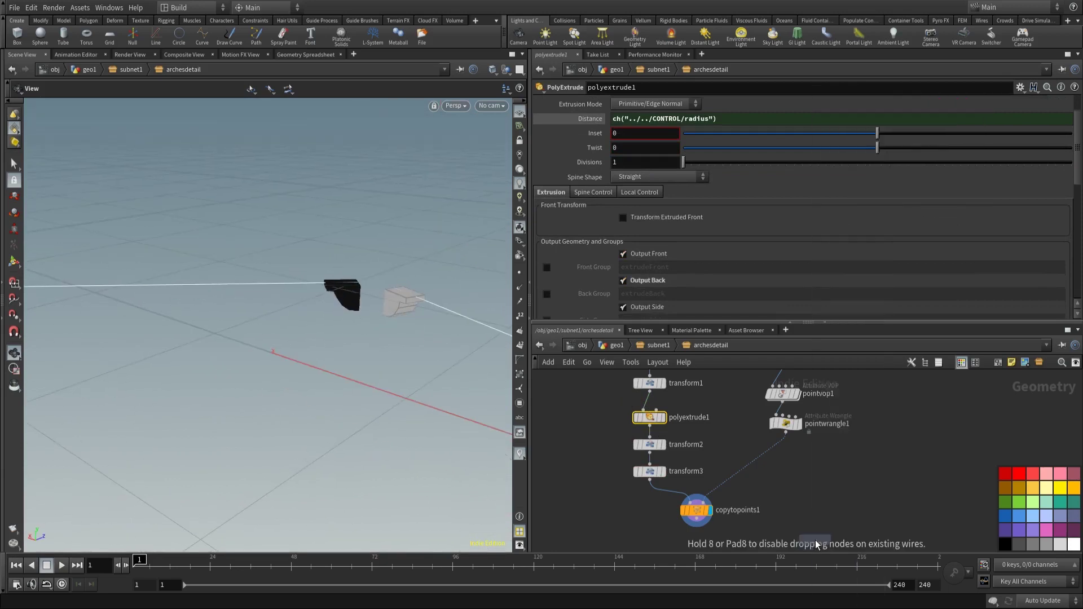
click(698, 484)
Step: Feed copytopoints1 into normal1 and connect normal1 to a new output1 node
click(696, 481)
click(692, 508)
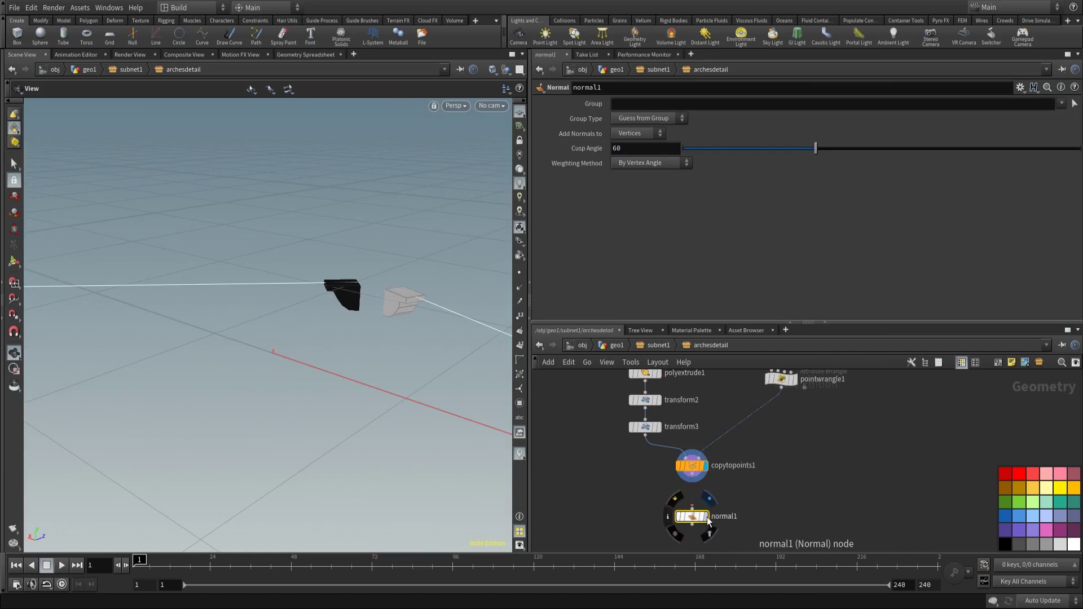
click(706, 517)
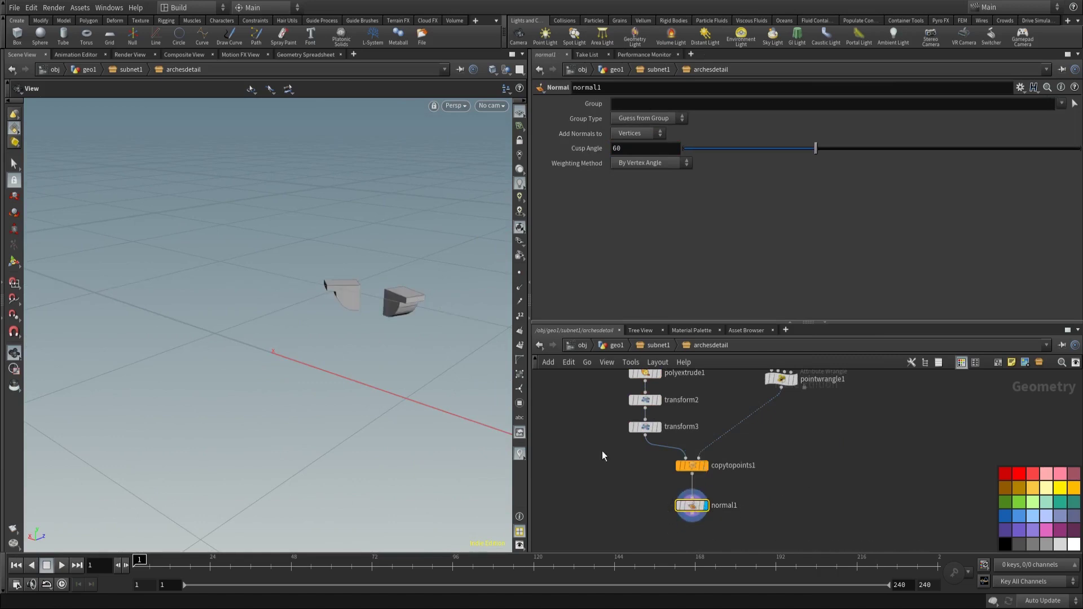
scroll(616, 500, down, 3)
key(Tab)
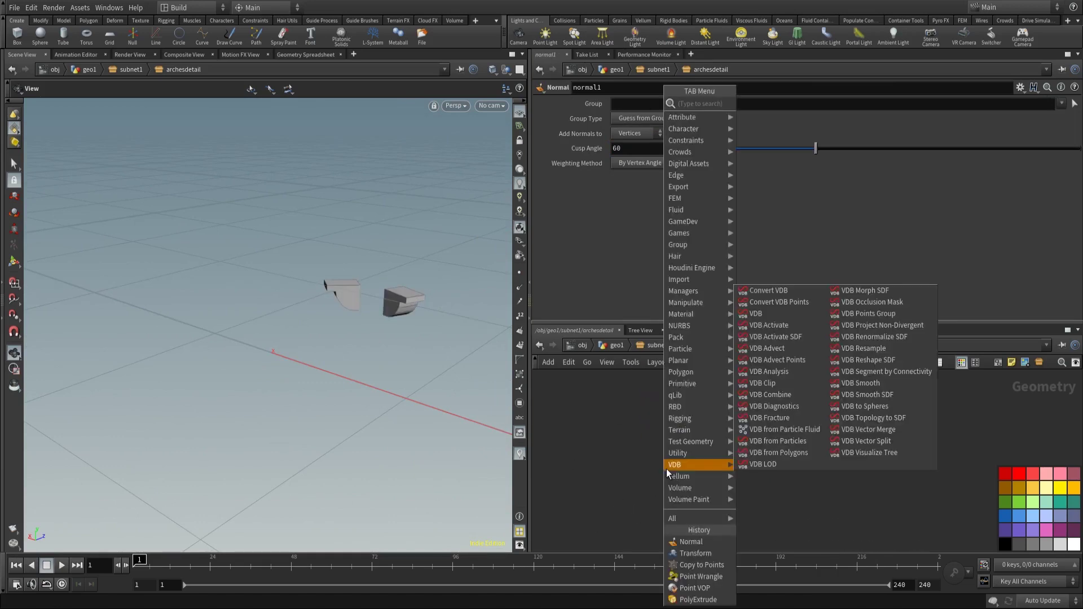
text(out)
key(Return)
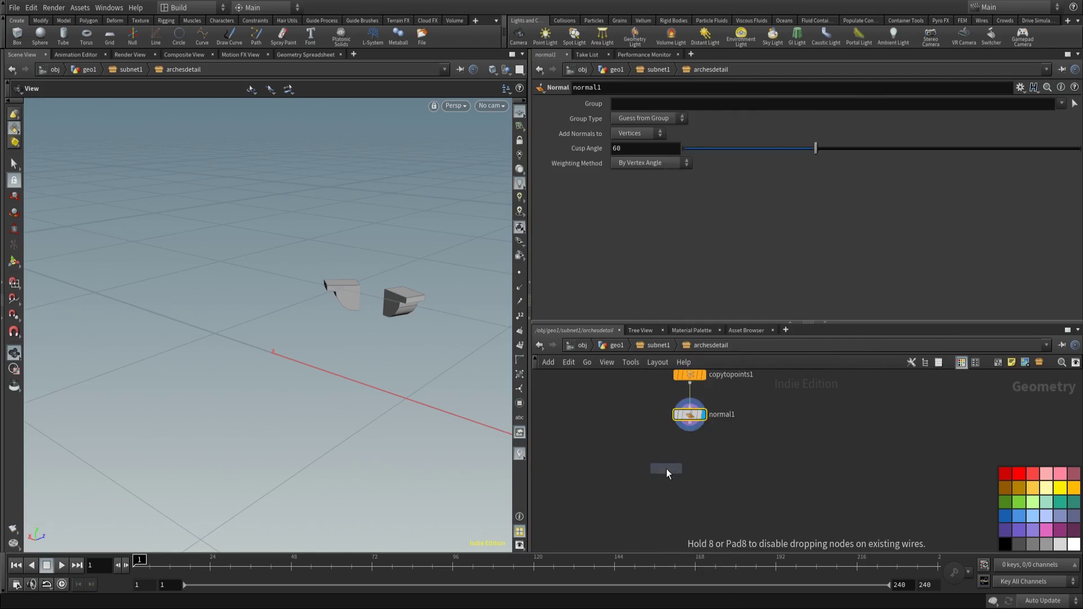
click(665, 469)
drag(689, 424, 681, 477)
middle_drag(667, 453, 721, 444)
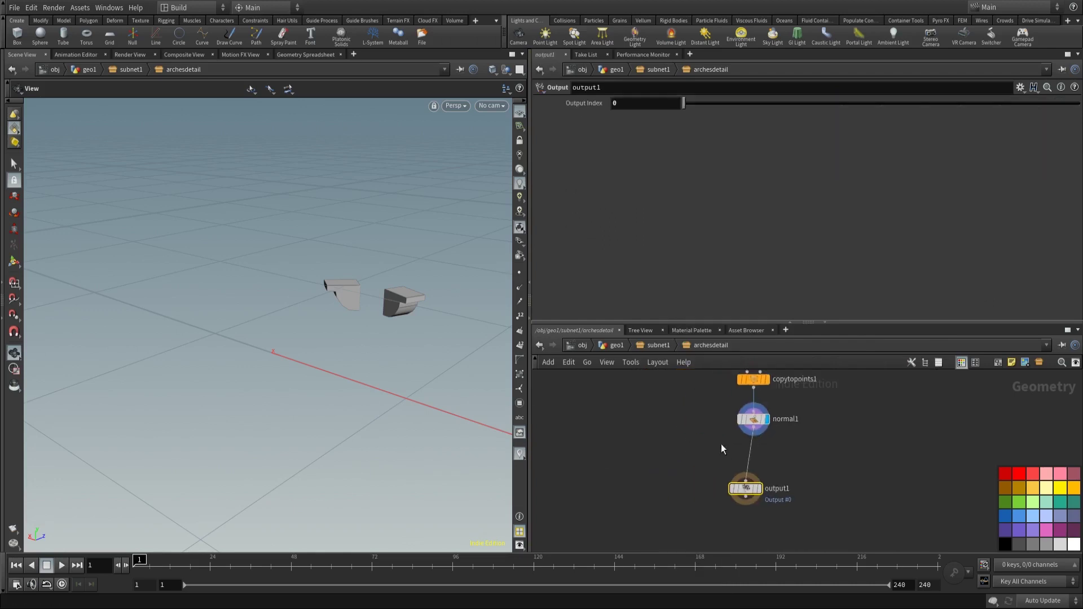
Step: Insert transform4 between normal1 and output1
key(Tab)
mouse_move(722, 372)
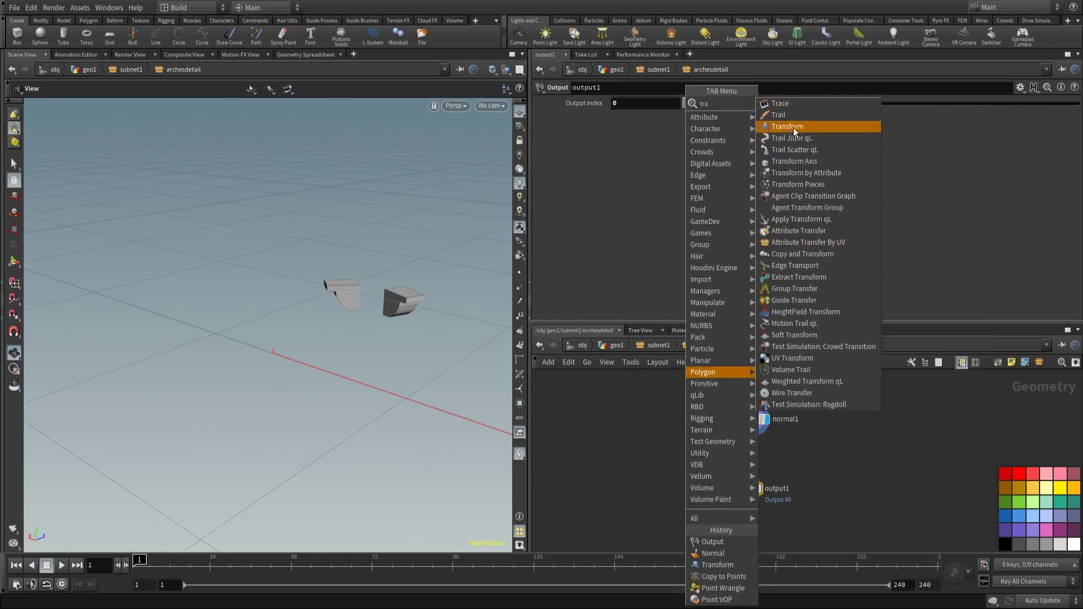
click(793, 128)
click(751, 454)
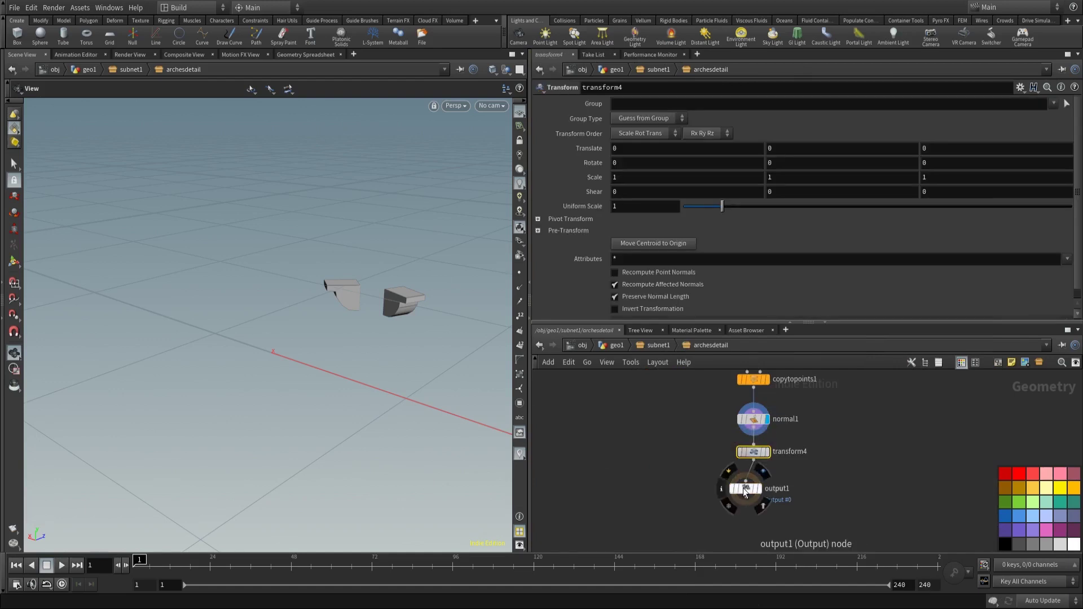
Step: Reference the CONTROL node's height parameter in transform4's Translate Y
key(u)
double_click(666, 469)
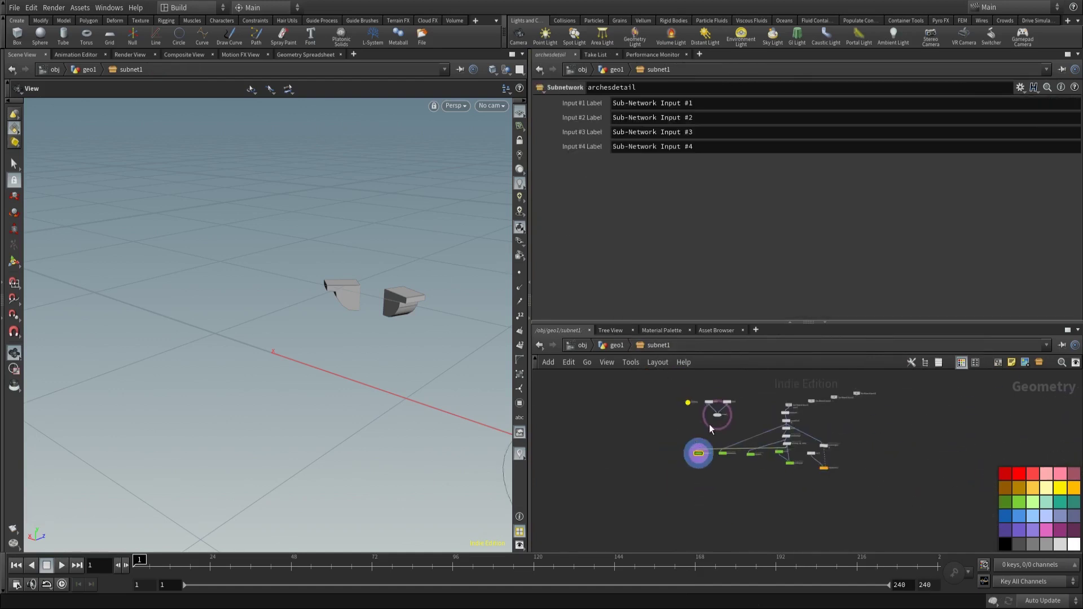
click(688, 402)
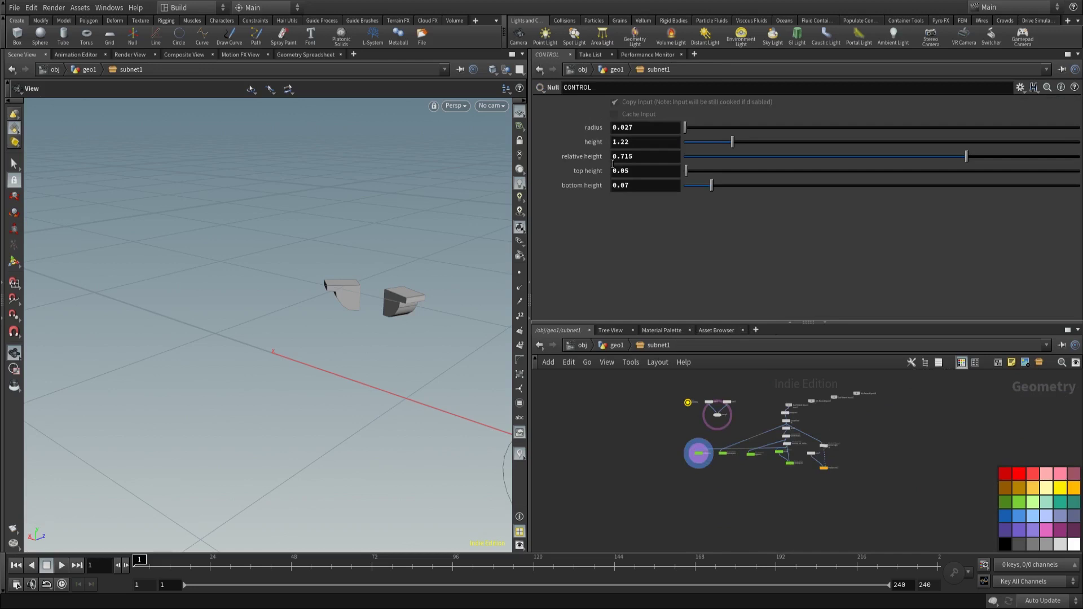
right_click(620, 171)
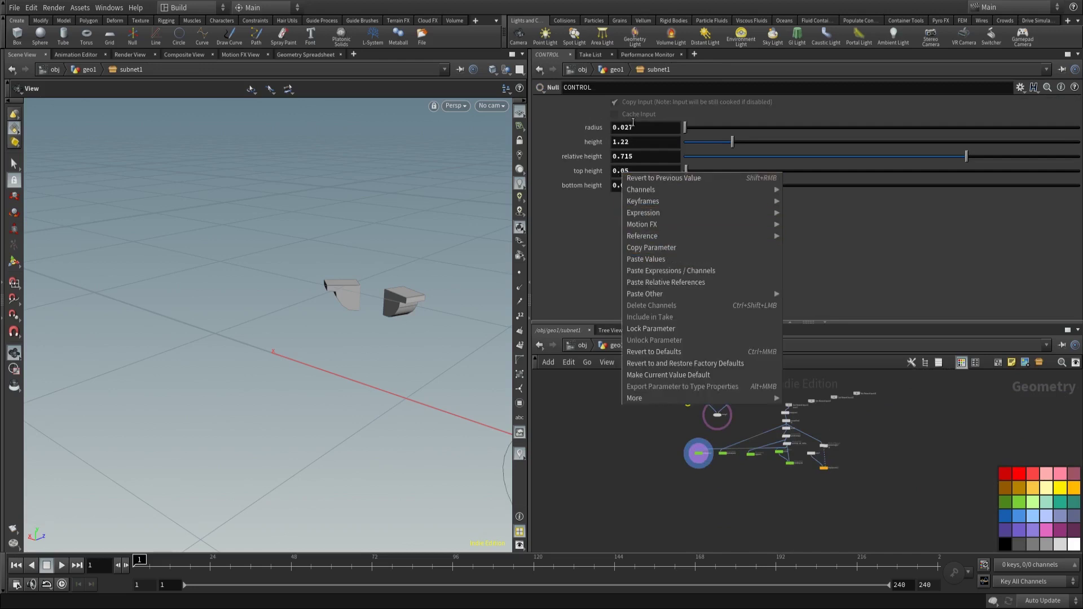
key(Escape)
right_click(633, 128)
key(Escape)
key(u)
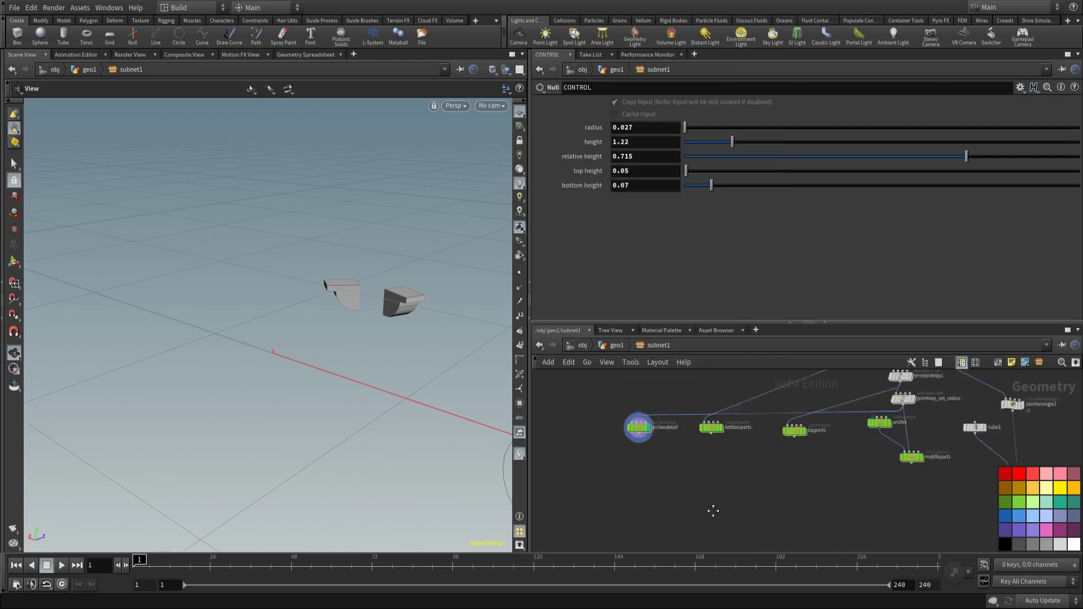
key(i)
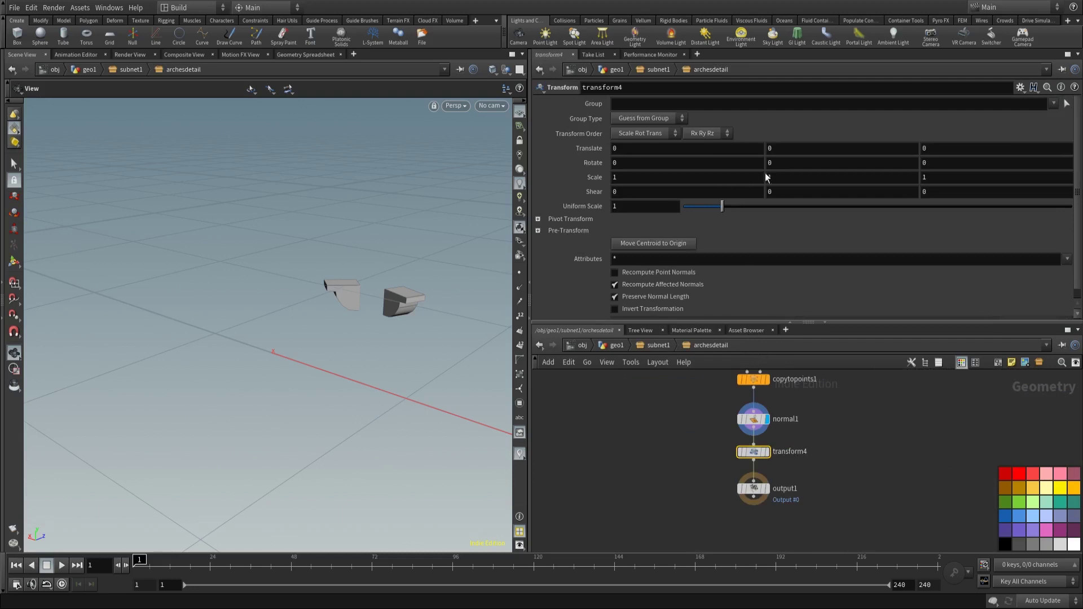
right_click(770, 150)
click(807, 254)
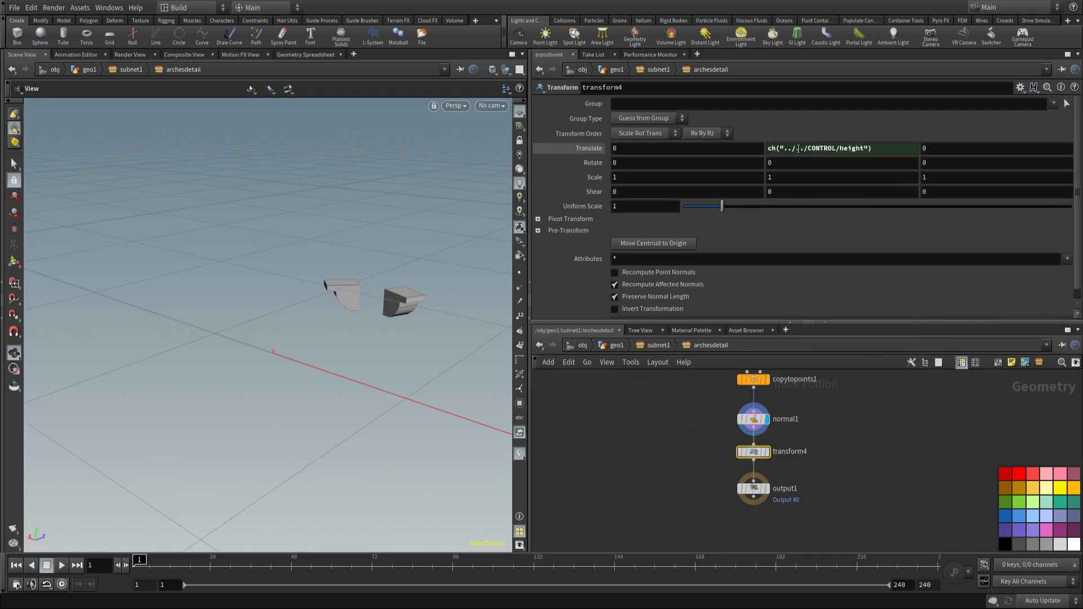
Step: Multiply Translate Y by CONTROL's relative height reference and display output1
click(657, 344)
middle_drag(622, 412, 645, 490)
click(639, 428)
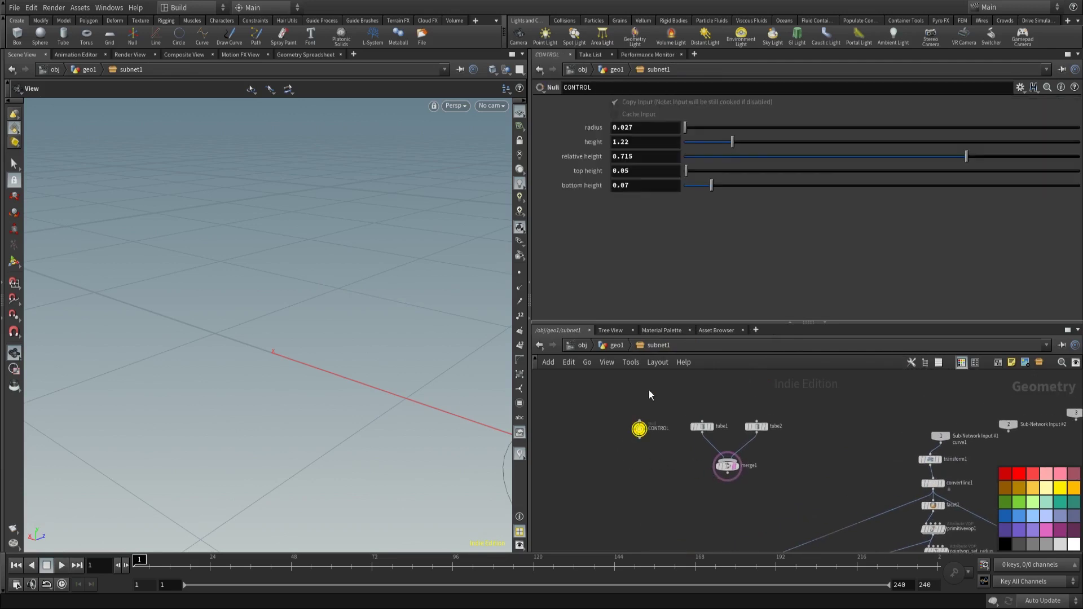
right_click(635, 159)
click(657, 232)
middle_drag(654, 550, 649, 430)
double_click(649, 430)
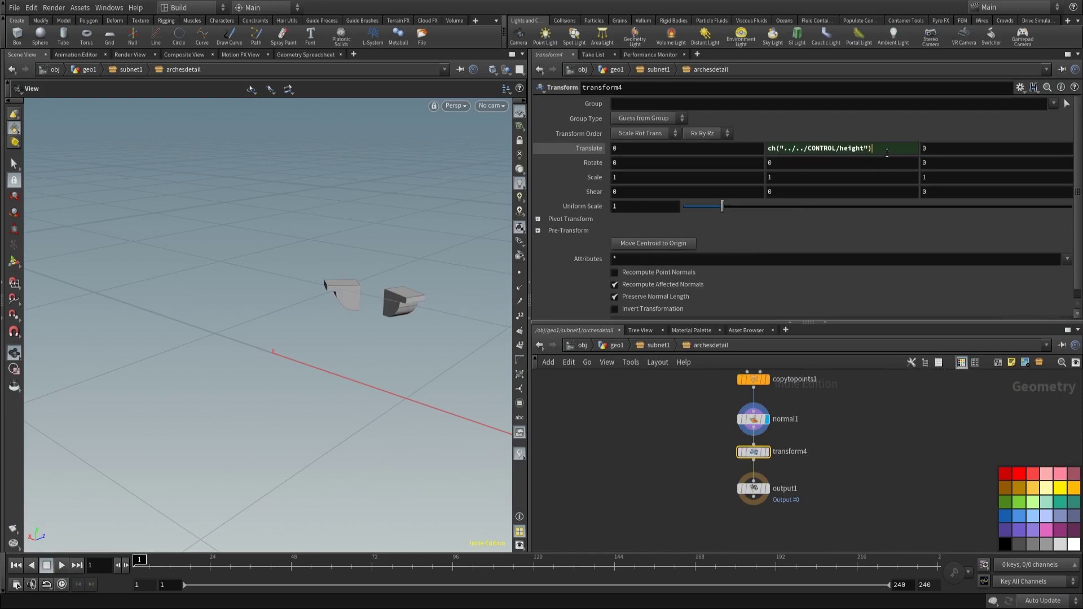
click(887, 151)
text(*)
right_click(887, 152)
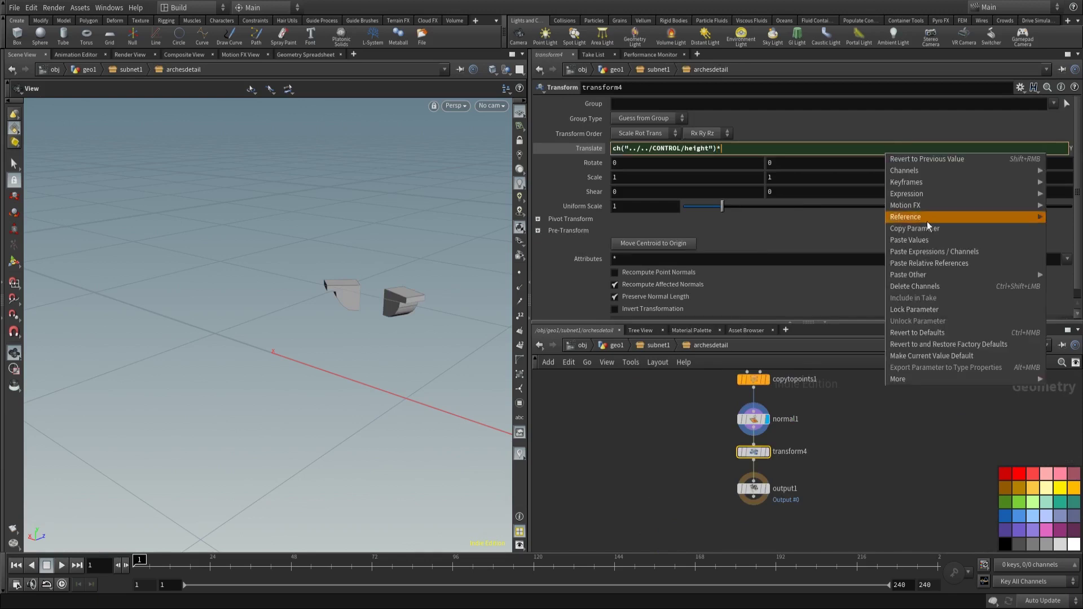
click(916, 258)
click(866, 456)
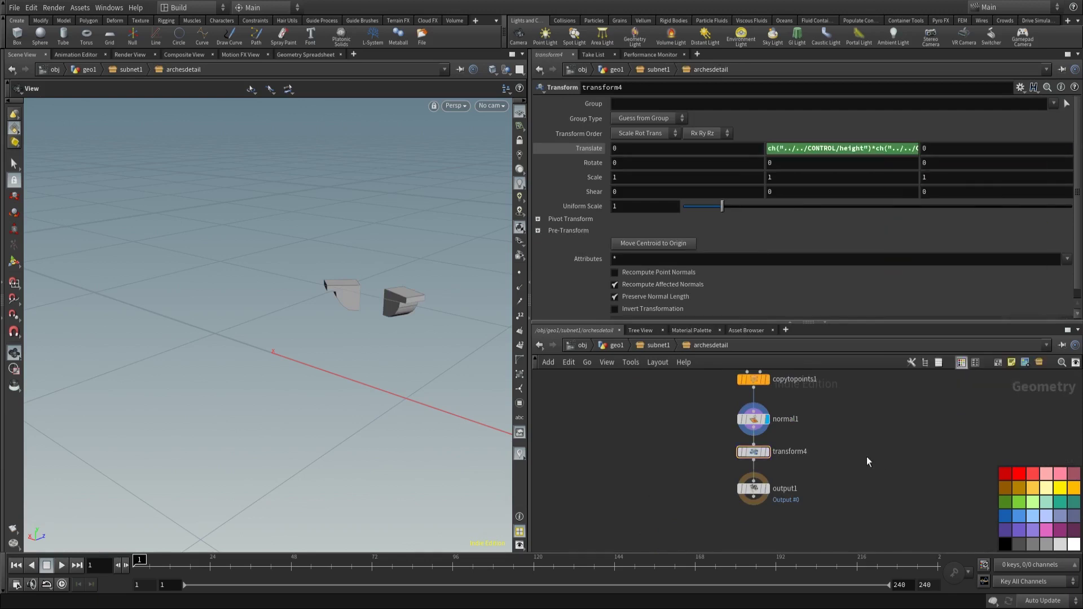
click(768, 489)
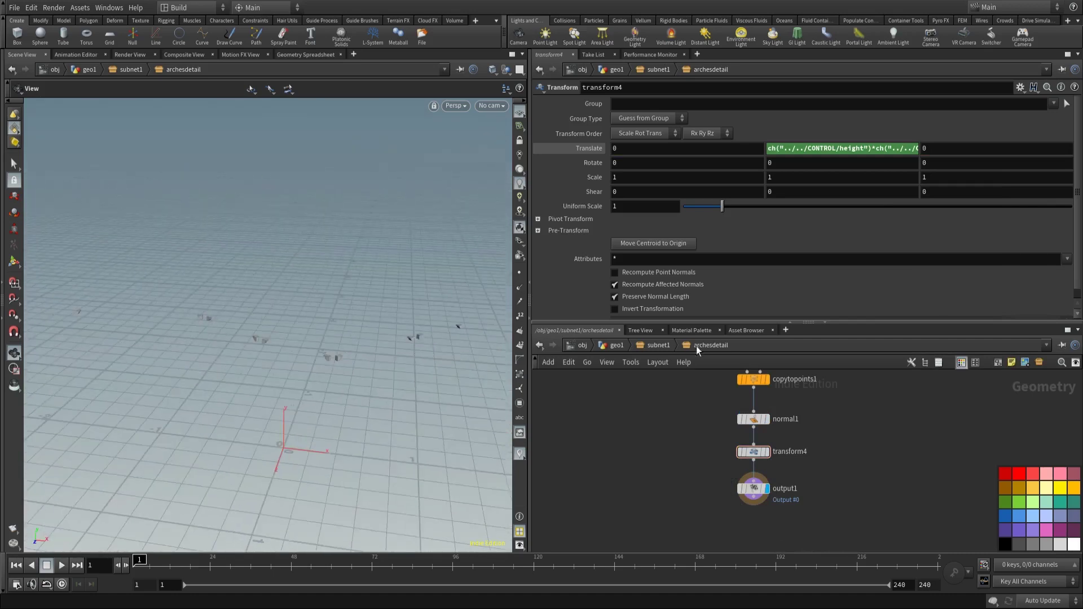
Step: Add a Merge node (merge2) at the subnet1 level
click(654, 345)
key(Tab)
mouse_move(751, 454)
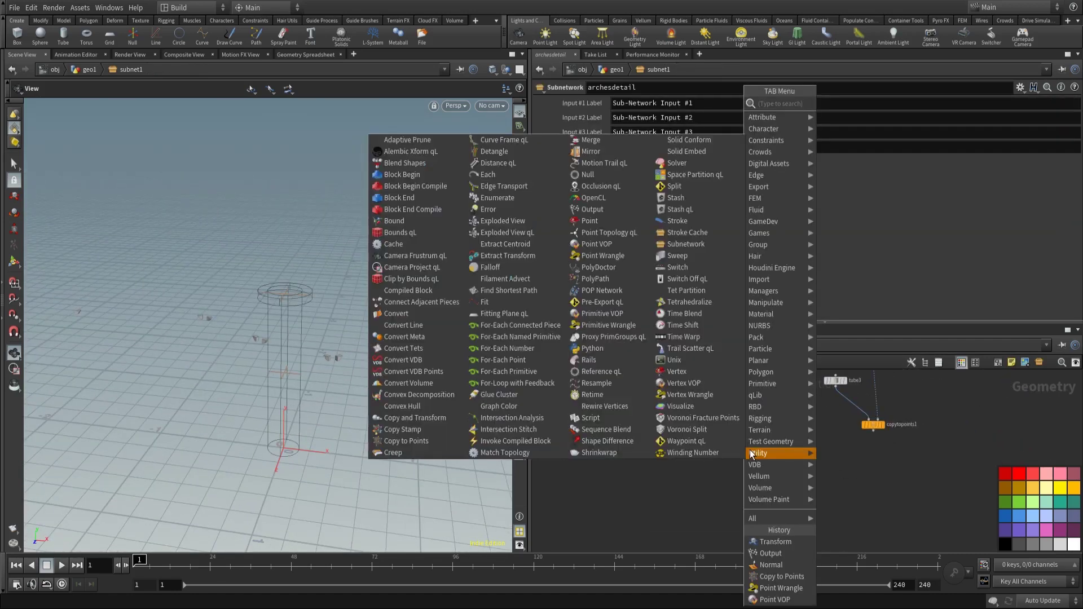
text(merge)
key(Return)
click(675, 465)
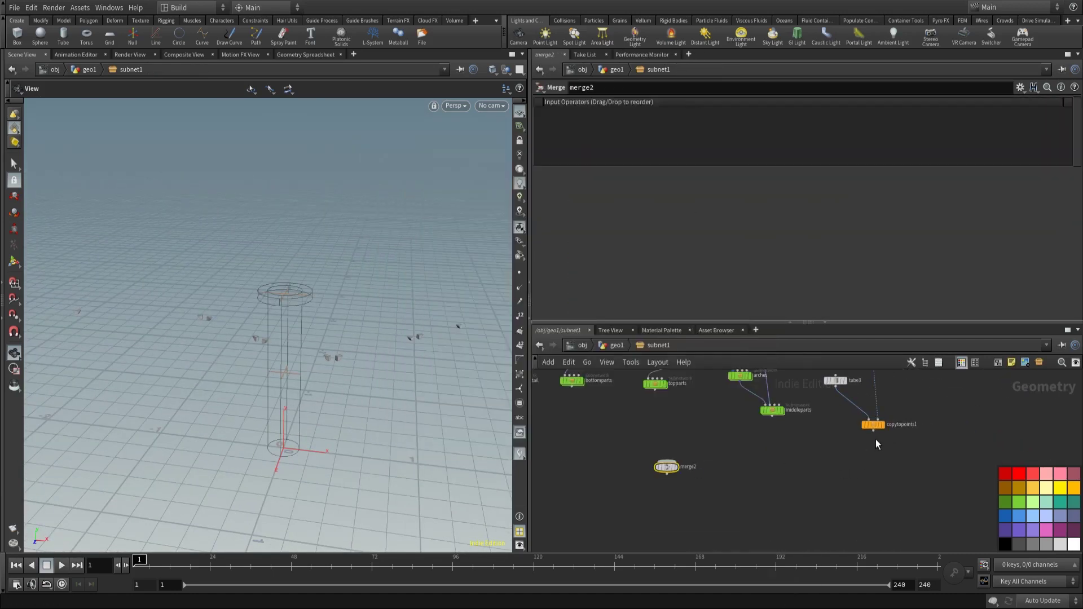
Step: Wire copytopoints1, middleparts, topparts, bottomparts and archesdetail into merge2
click(874, 433)
click(671, 452)
click(772, 417)
click(668, 438)
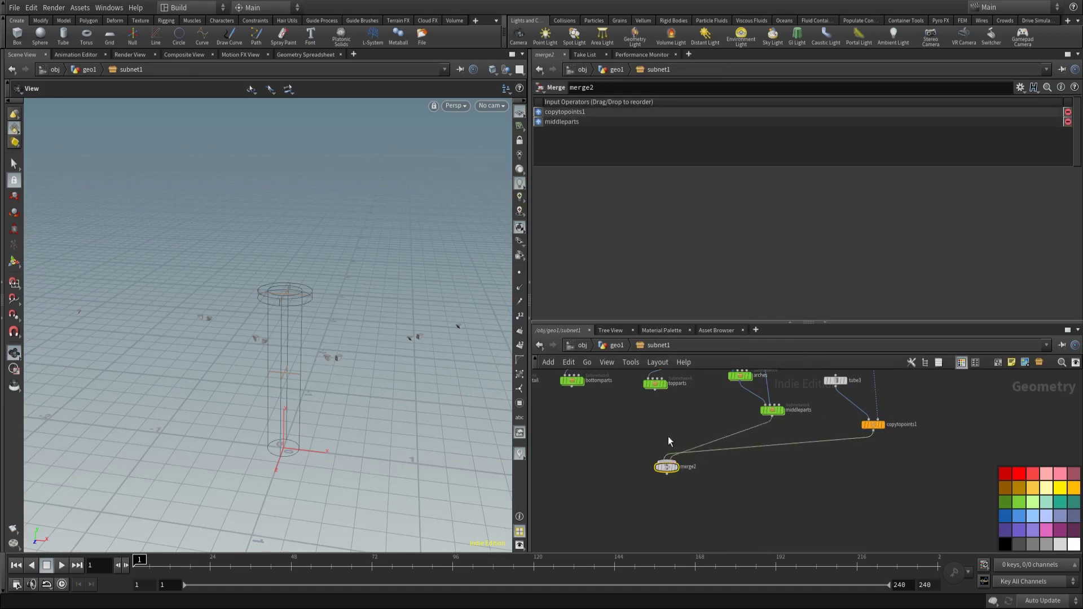
click(661, 395)
click(667, 460)
middle_drag(666, 460, 757, 507)
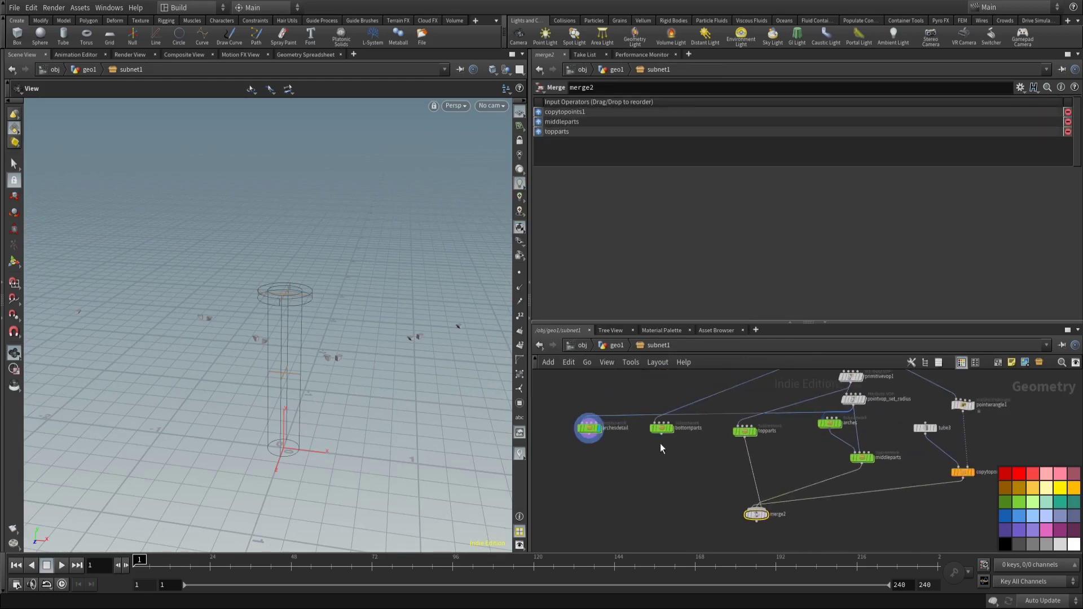
click(661, 435)
click(744, 499)
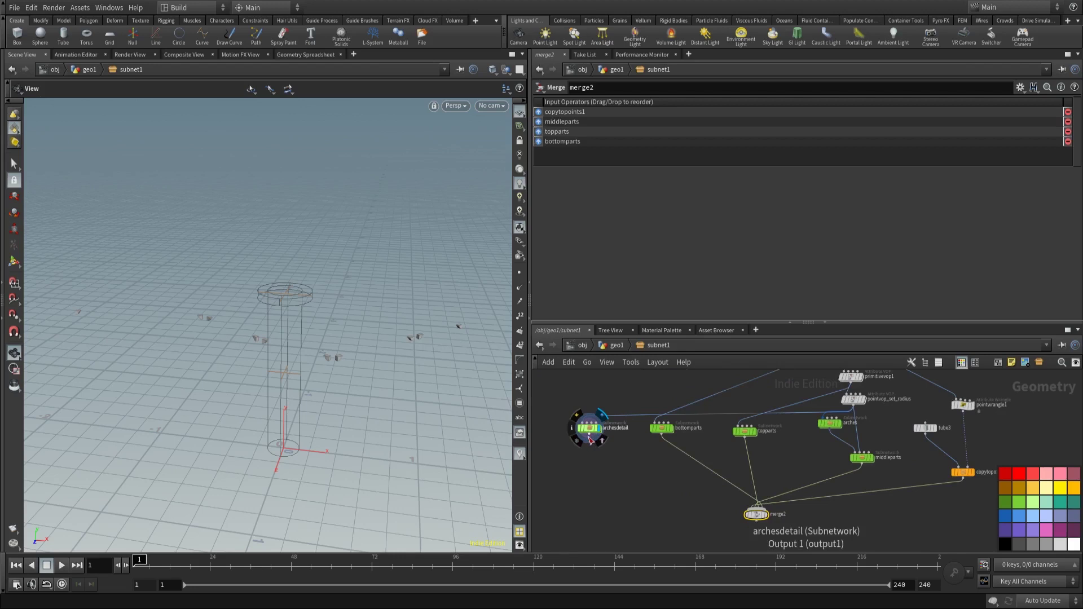
click(590, 439)
click(757, 509)
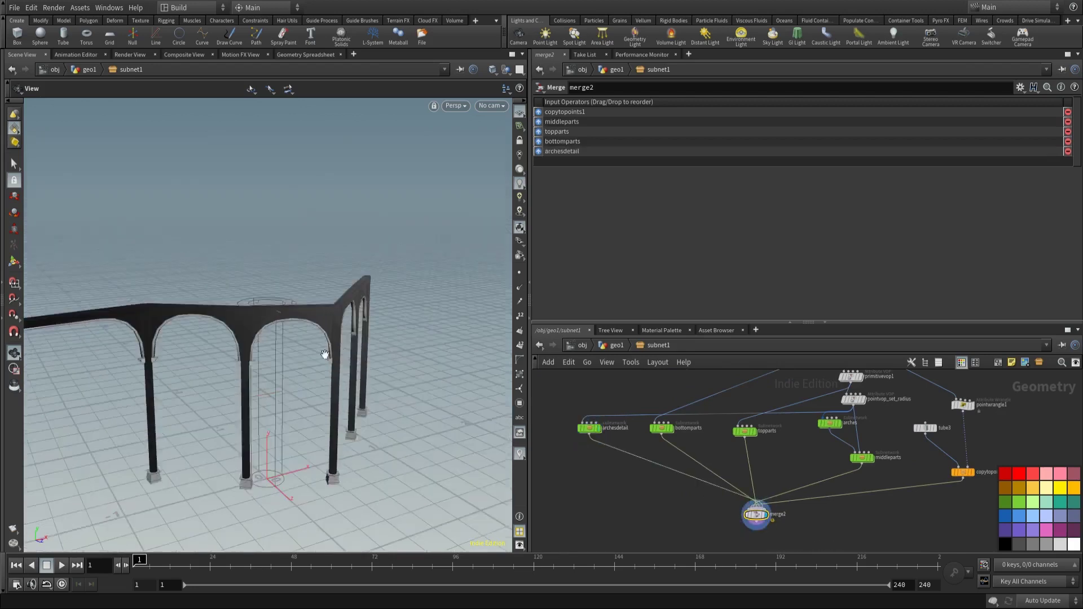
Step: Add normal1 below merge2 to display the shaded arcade of columns and arches
scroll(324, 354, up, 3)
key(Tab)
click(729, 576)
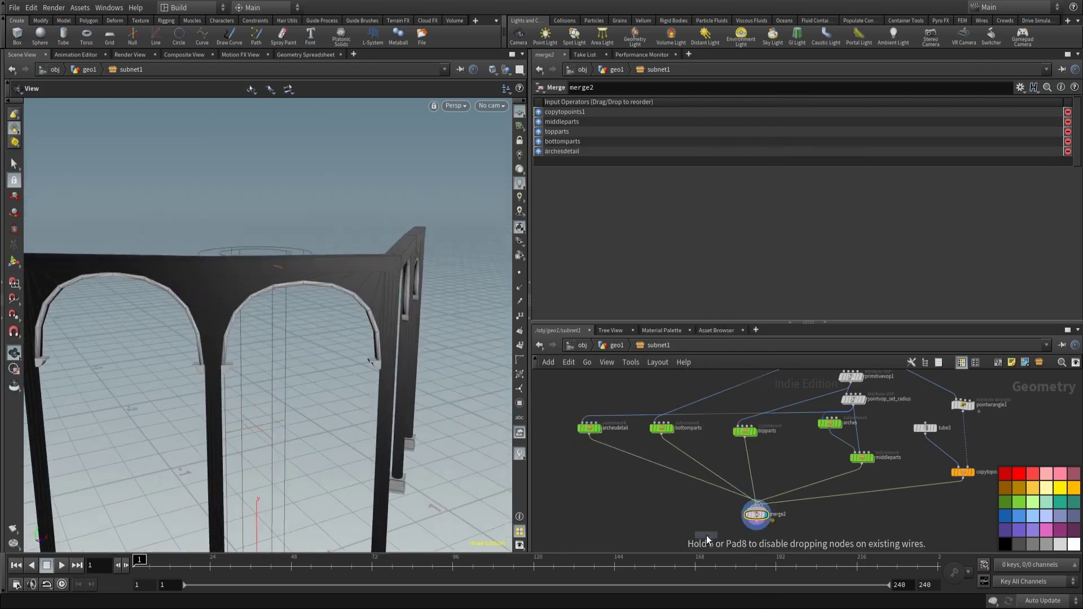
scroll(729, 499, up, 3)
click(733, 503)
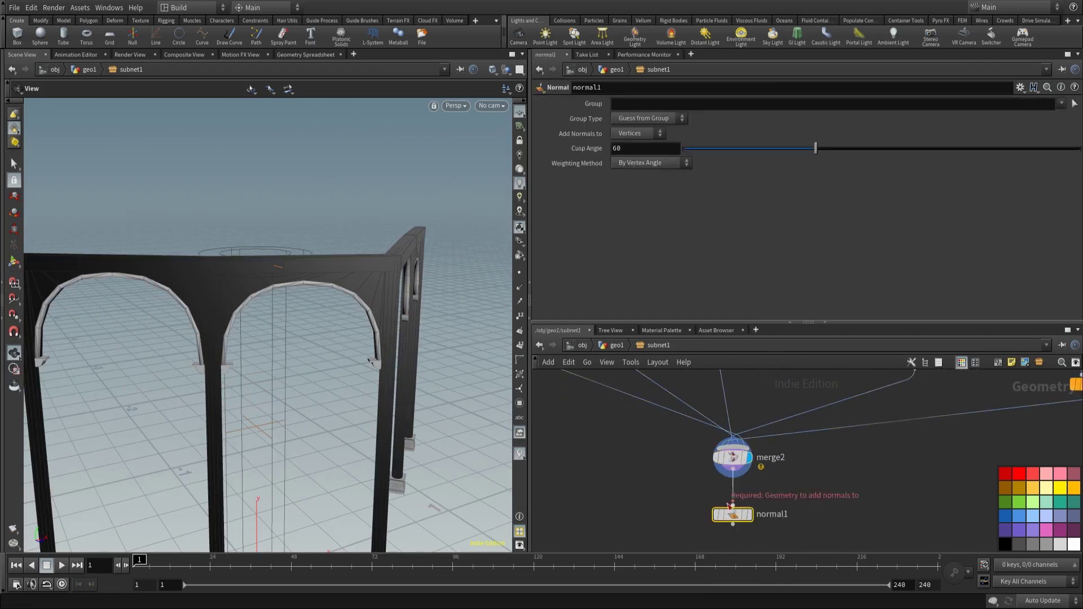
mouse_move(395, 328)
mouse_down()
mouse_move(351, 345)
mouse_move(295, 337)
mouse_move(369, 339)
mouse_move(288, 329)
mouse_move(380, 368)
mouse_move(262, 309)
mouse_move(413, 295)
mouse_move(294, 299)
mouse_up()
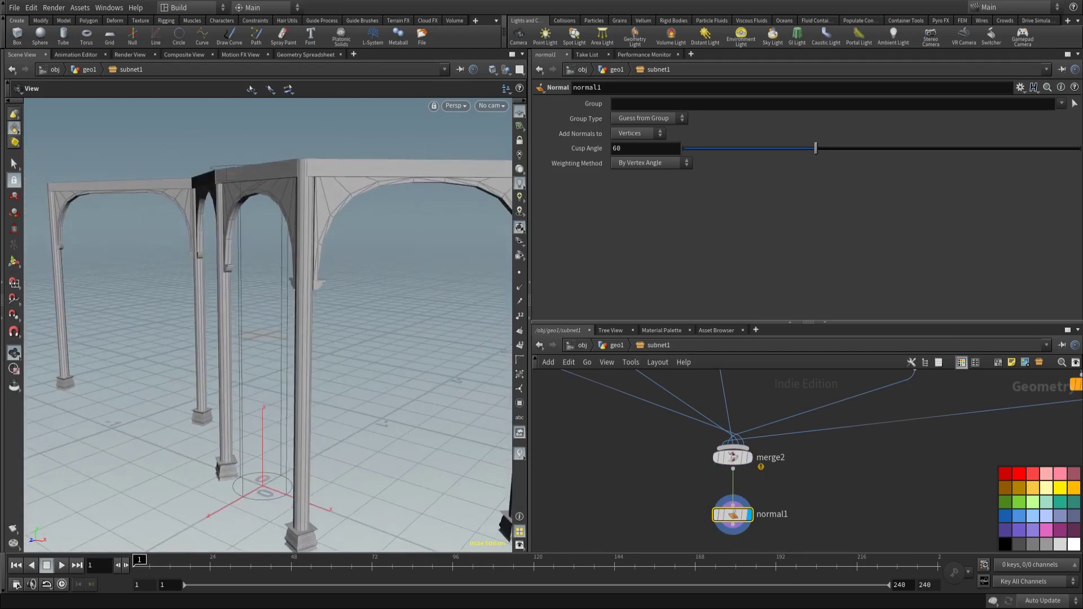
drag(631, 324, 631, 265)
scroll(762, 429, down, 5)
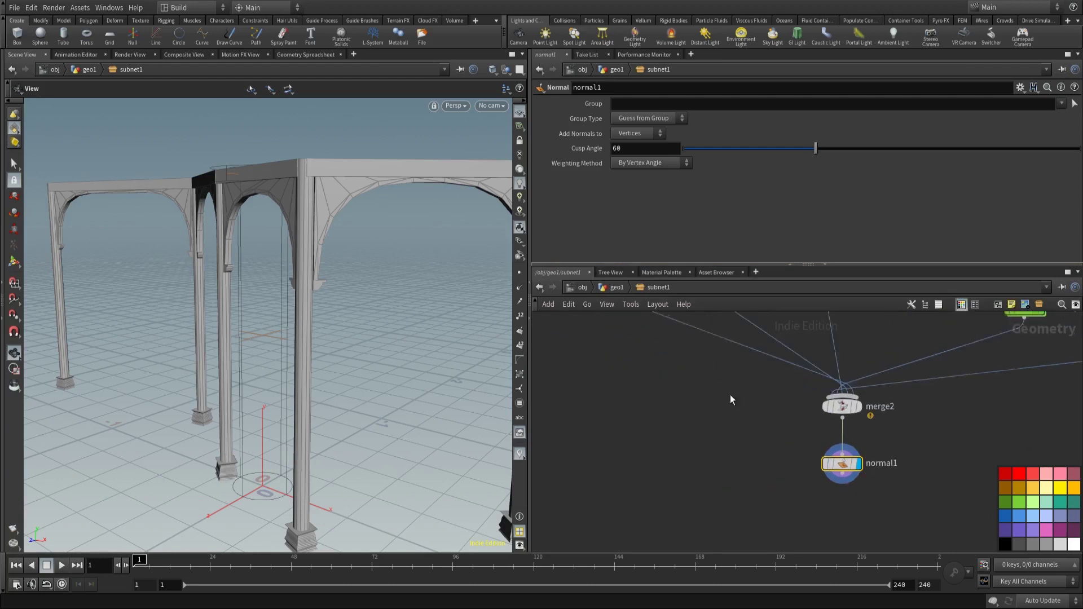
mouse_move(758, 434)
scroll(751, 445, up, 6)
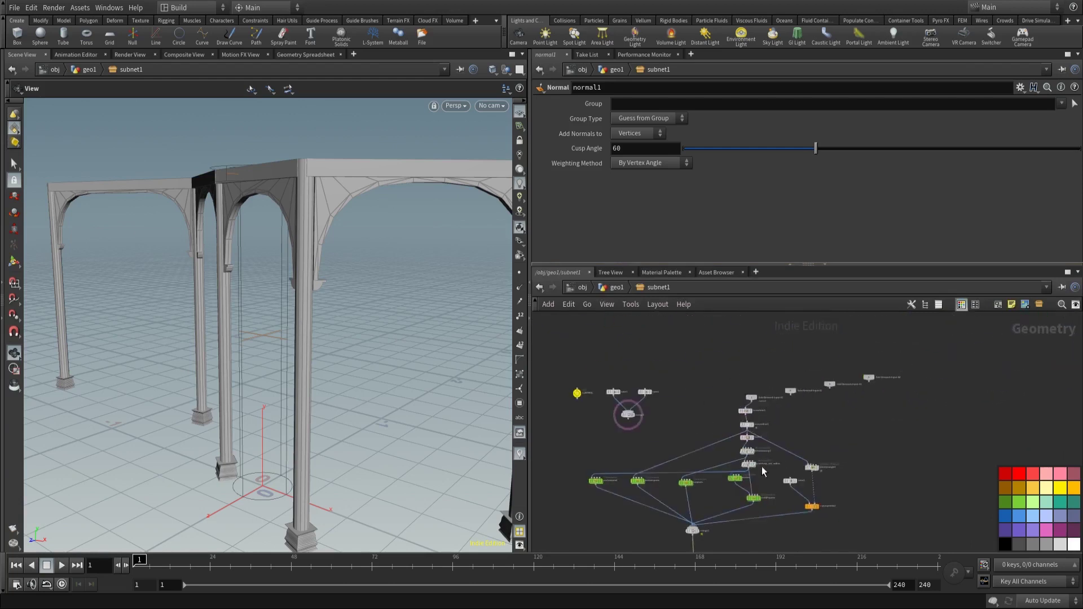
middle_drag(738, 454, 737, 385)
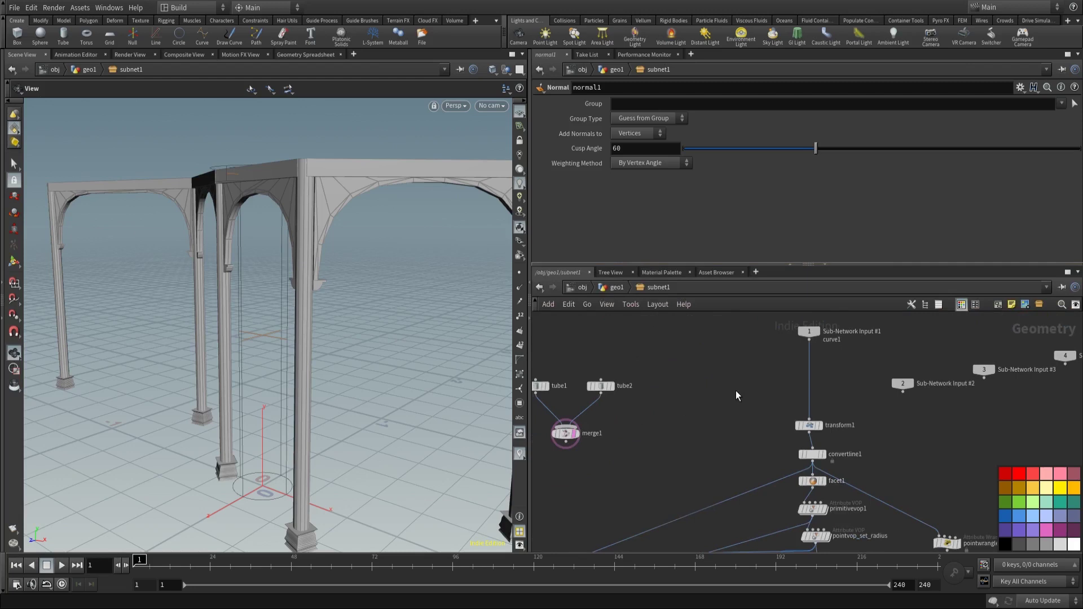
Step: Add a resample1 node and a switch1 node below it in subnet1
key(Tab)
text(sweep)
key(Return)
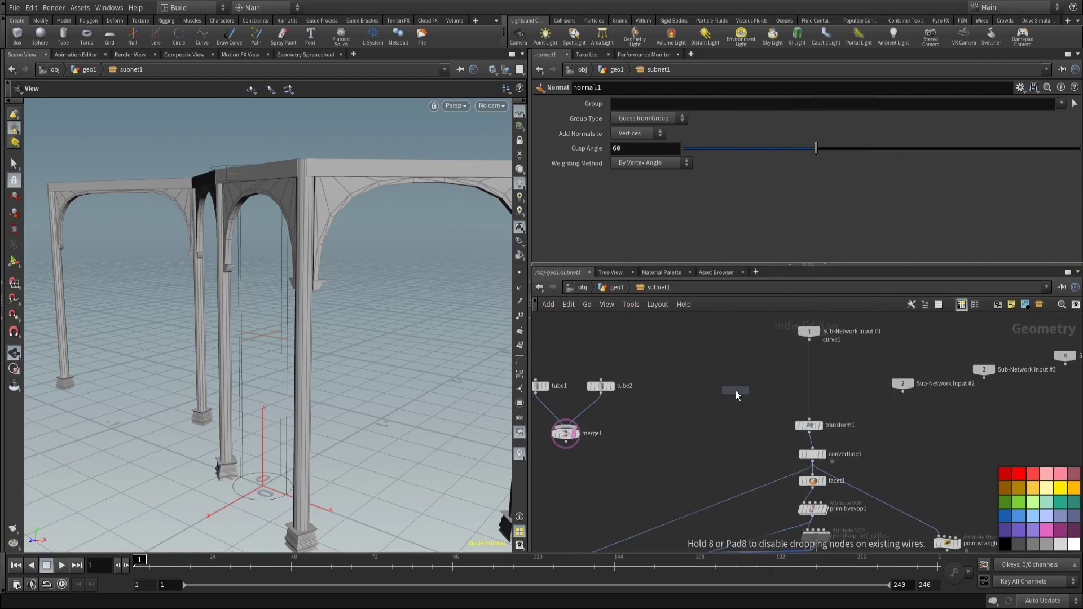
click(733, 389)
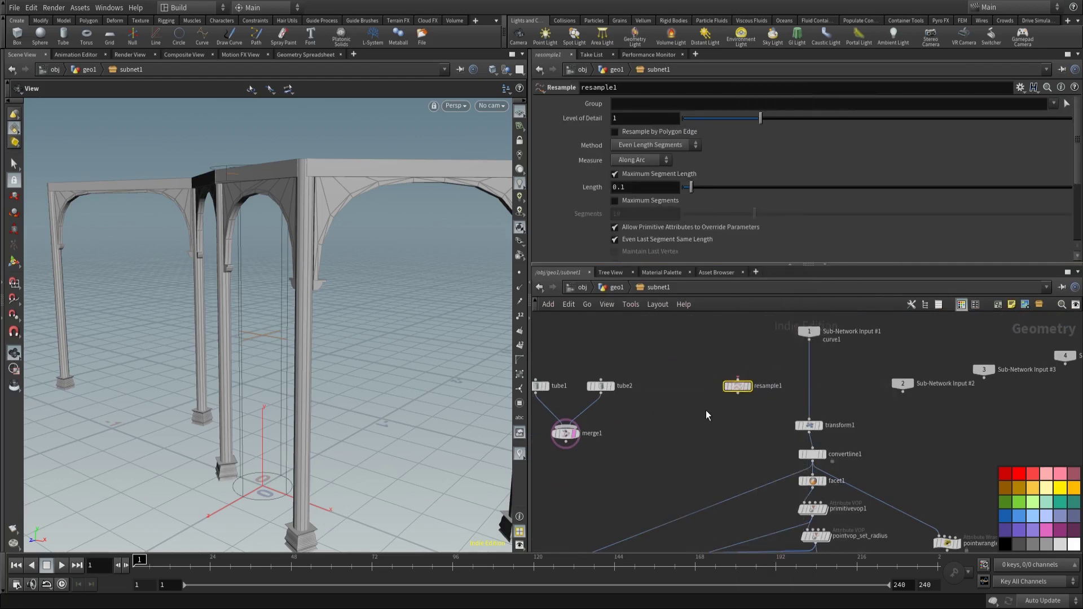
key(Tab)
text(sw)
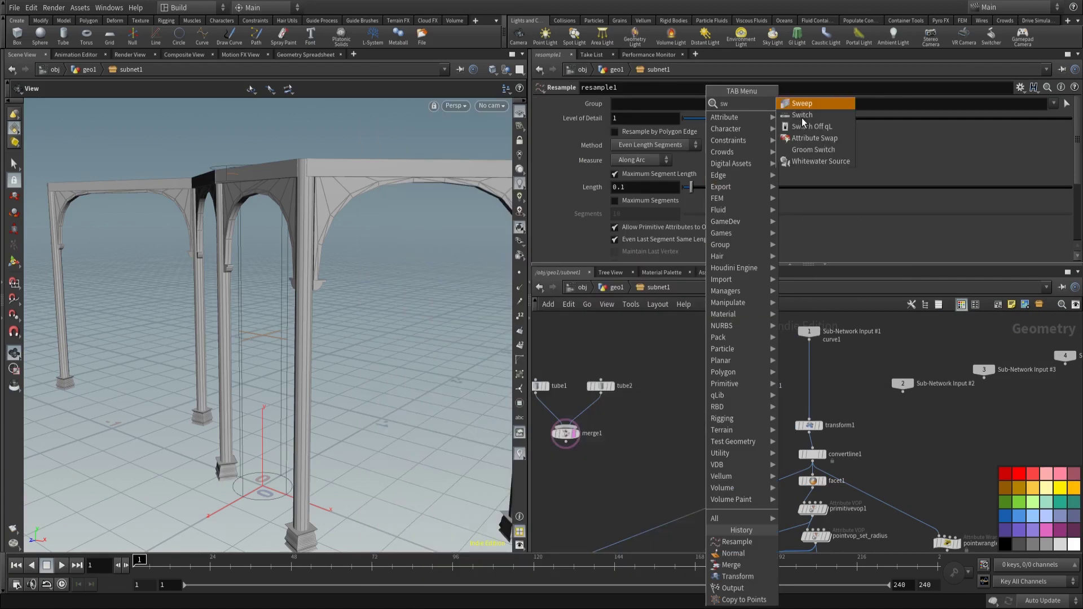
text(e)
key(Return)
click(751, 427)
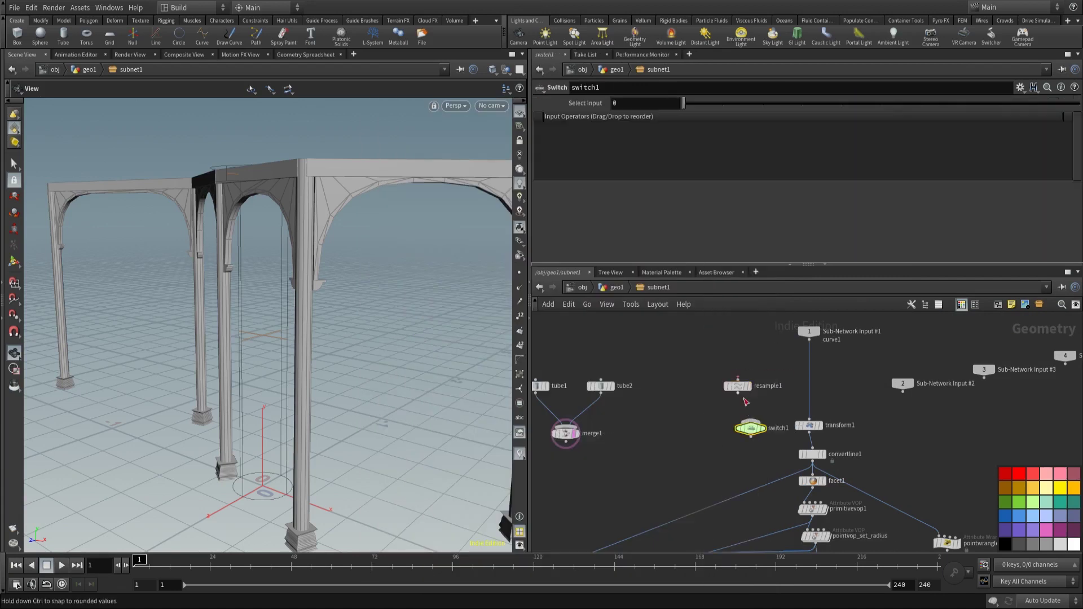
Step: Feed Sub-Network Input #1 into resample1 and drop switch1 onto the wire above transform1
click(738, 378)
click(809, 341)
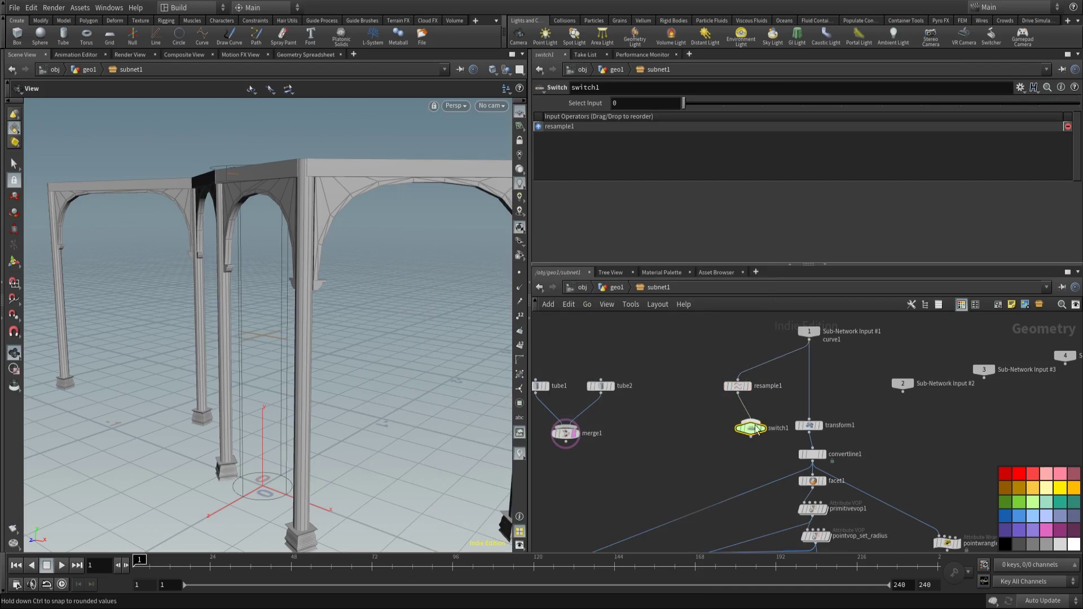
drag(750, 427, 808, 402)
drag(746, 390, 809, 407)
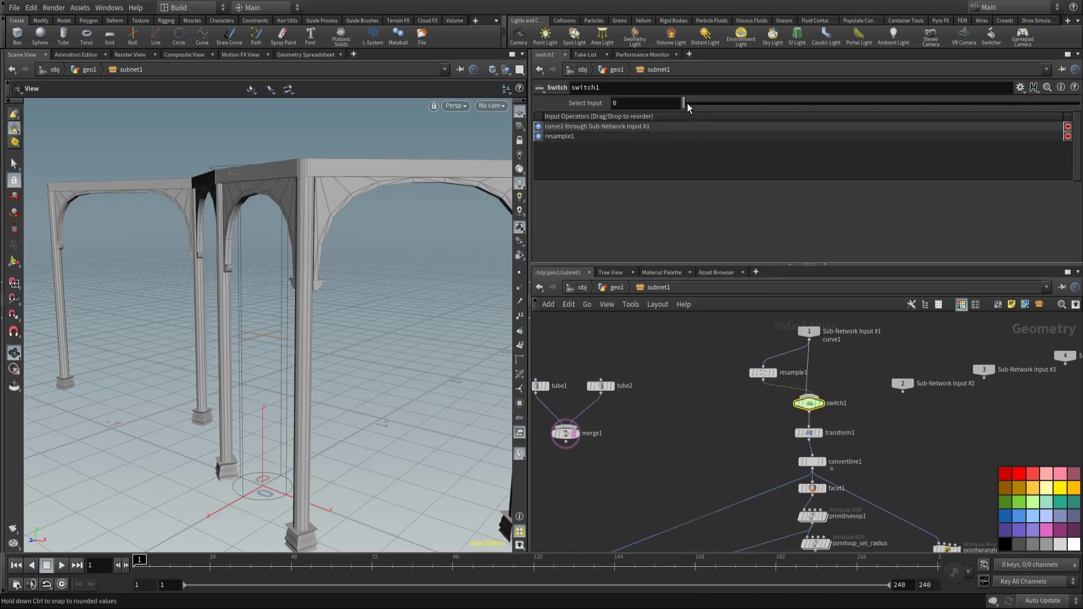
click(761, 372)
click(1020, 87)
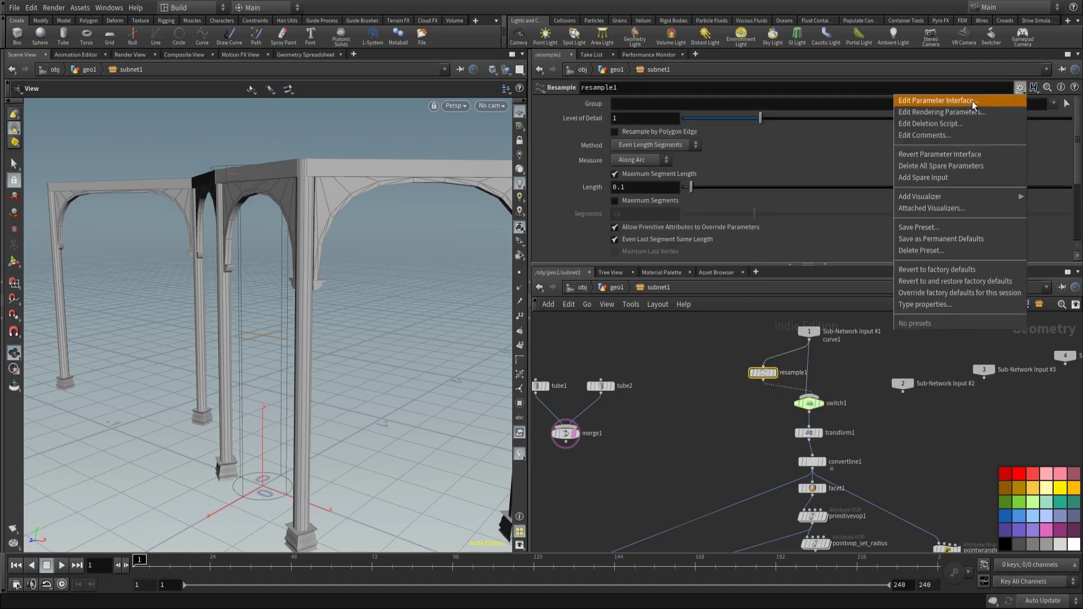
click(800, 290)
click(619, 288)
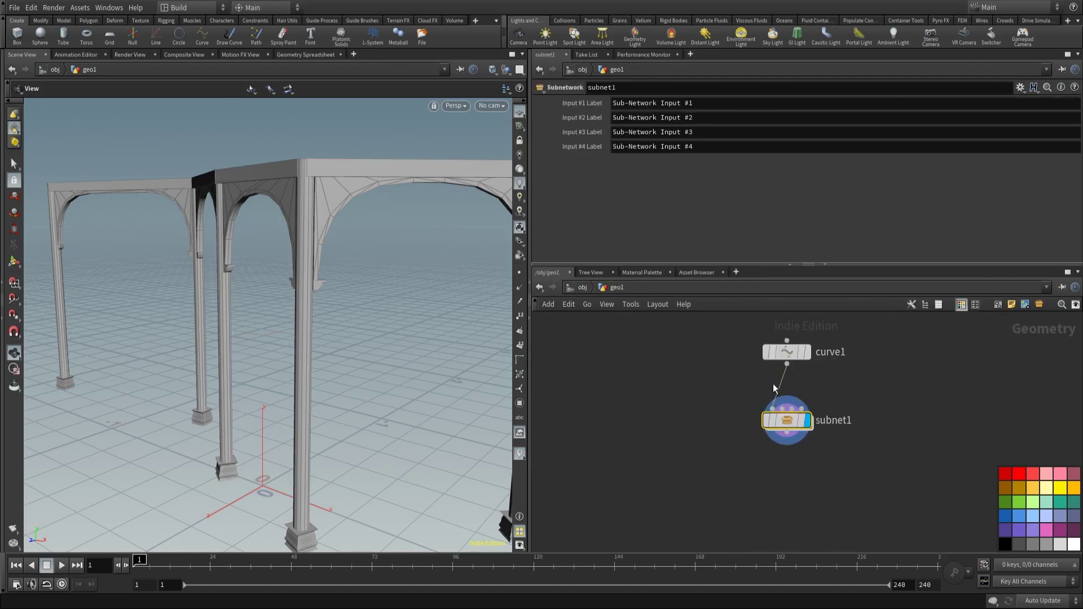
double_click(786, 421)
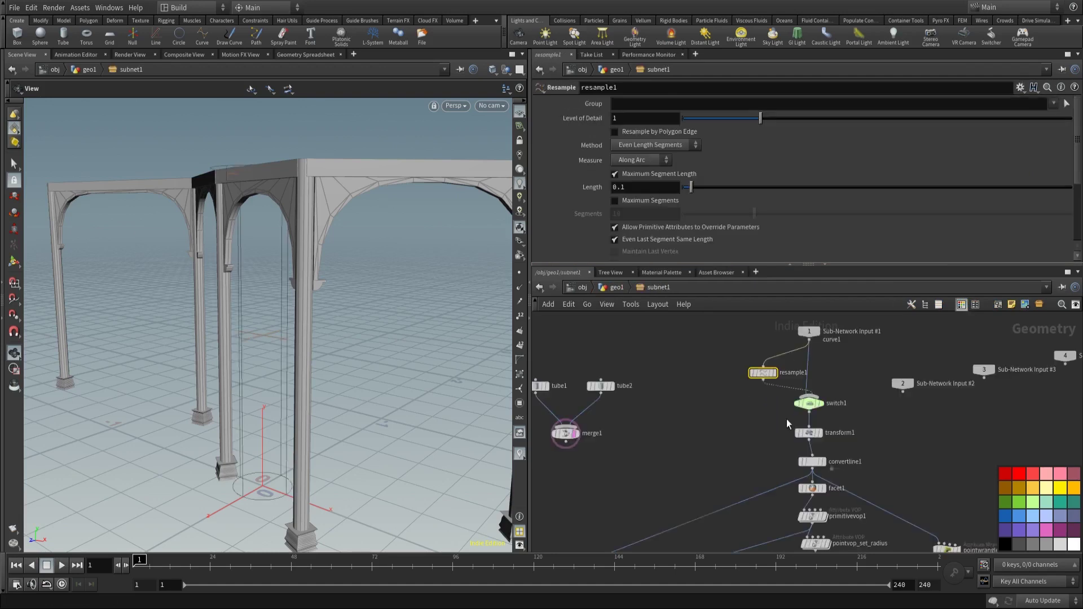
Step: Add a new toggle and a new float parameter to CONTROL's parameter interface
click(714, 390)
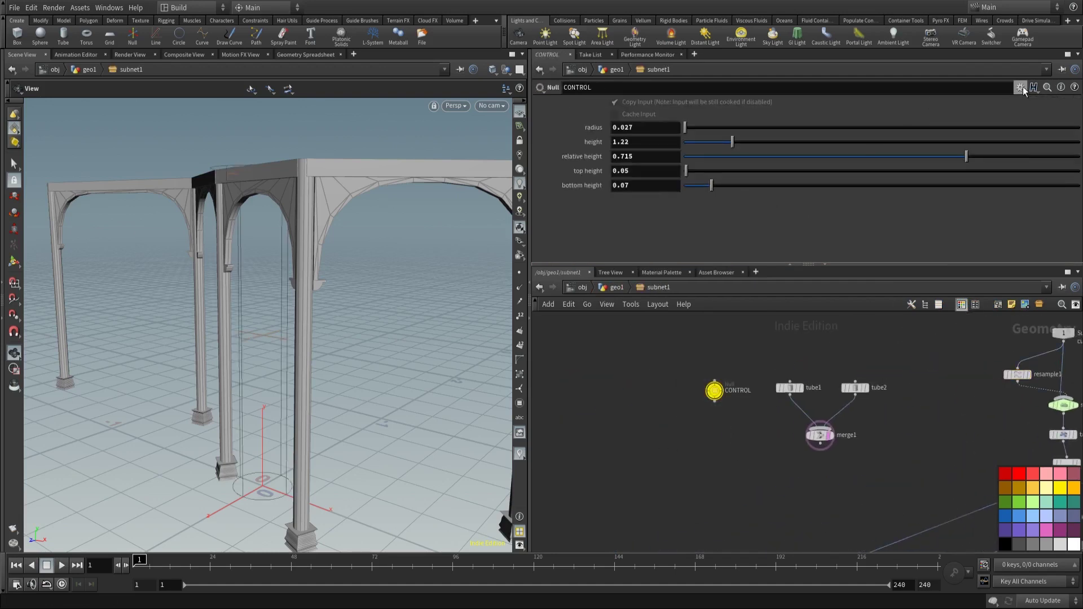
click(1020, 88)
click(930, 98)
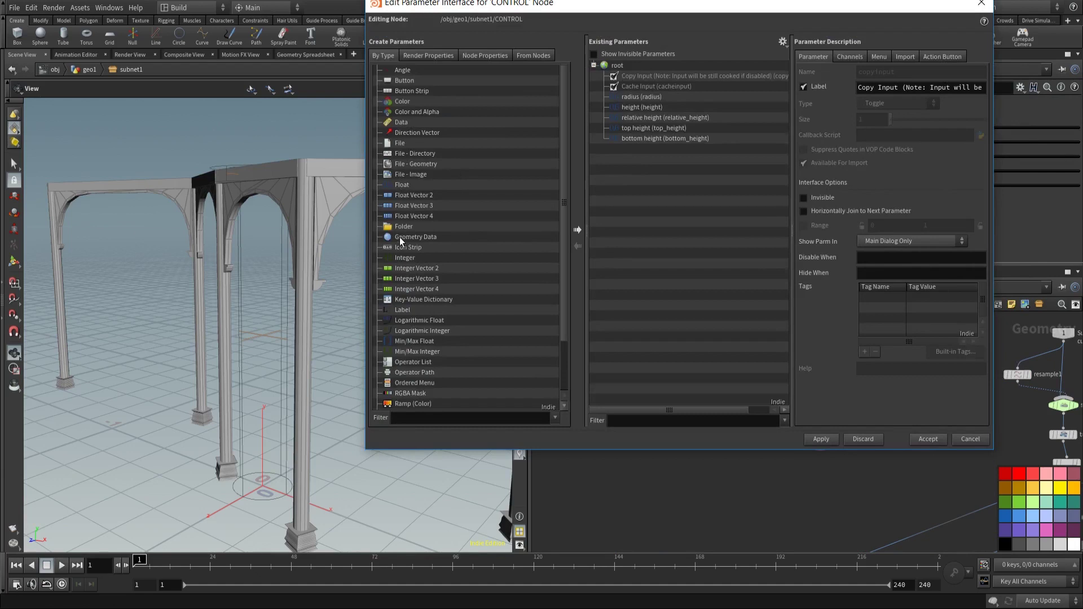
scroll(422, 345, down, 2)
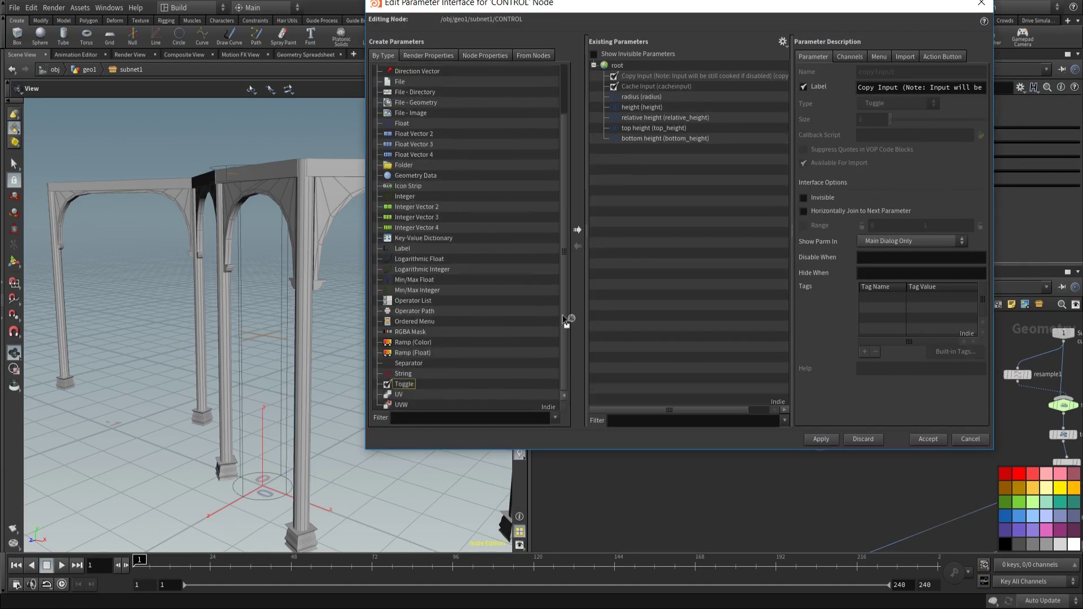
drag(566, 319, 631, 239)
drag(627, 159, 649, 183)
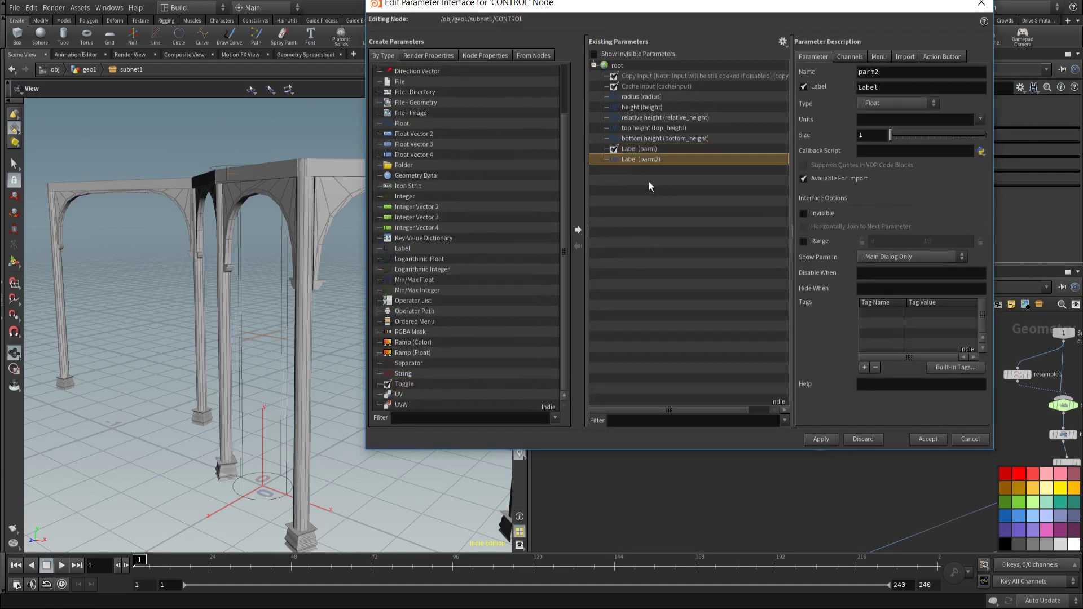
Step: Name the toggle set_distances, label the float distance, and accept the interface changes
click(637, 149)
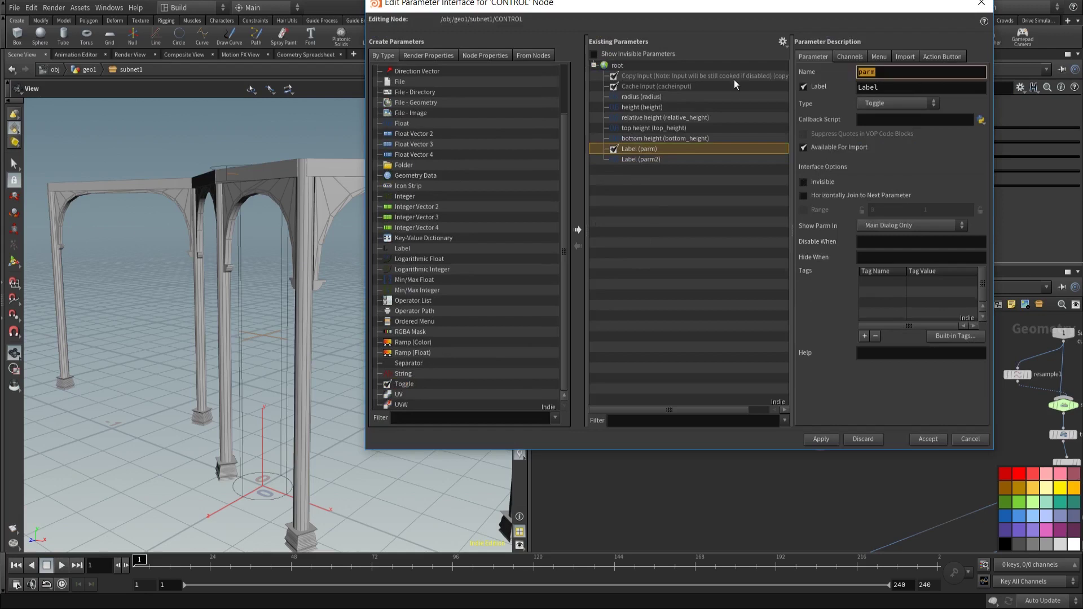
text(set_distances)
key(Return)
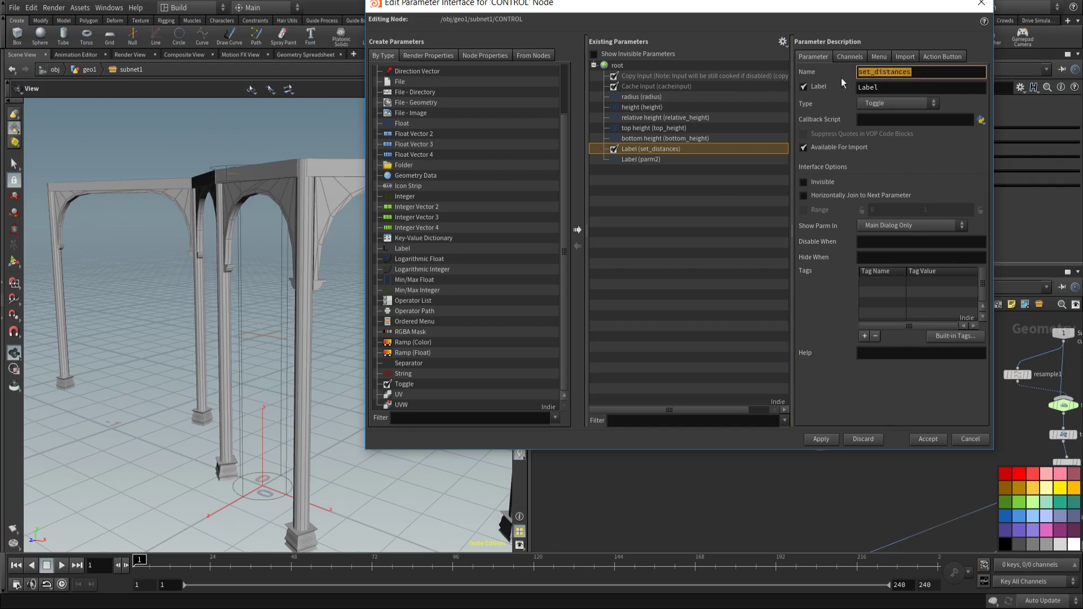
key(Tab)
click(821, 439)
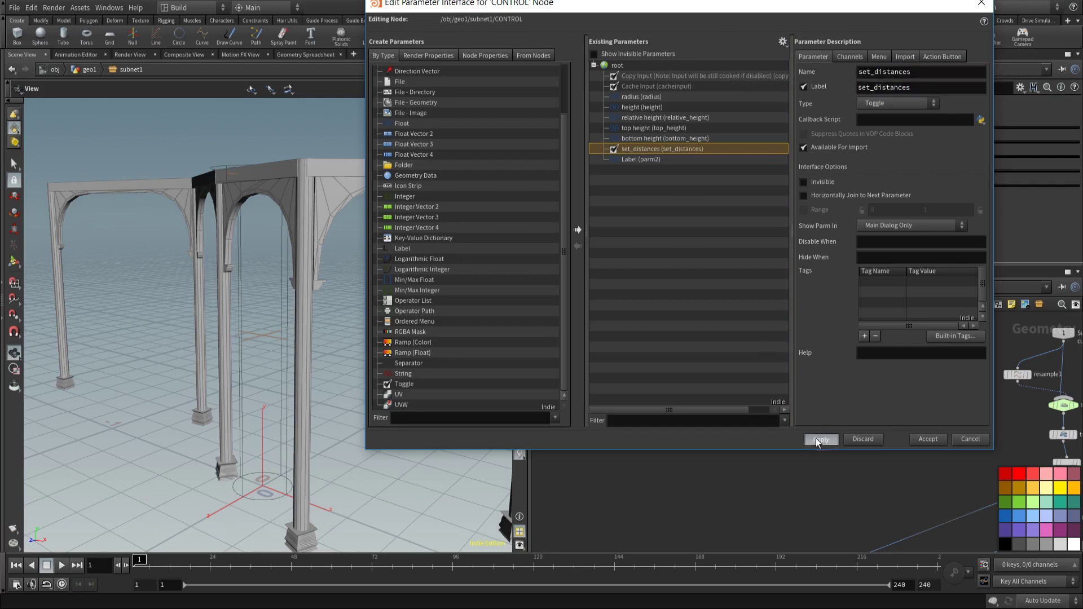
click(641, 159)
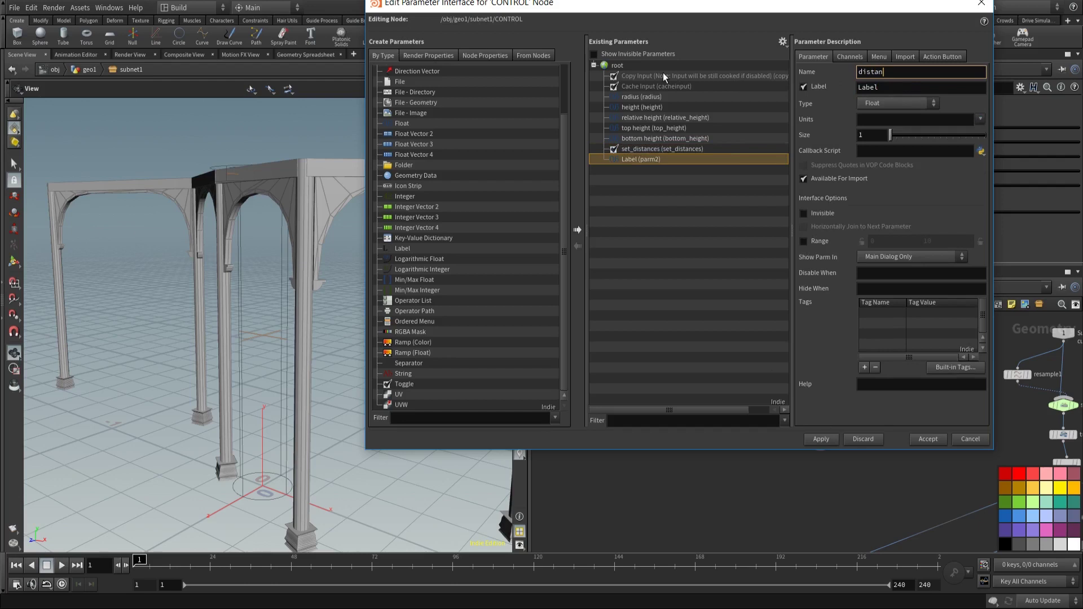
key(Tab)
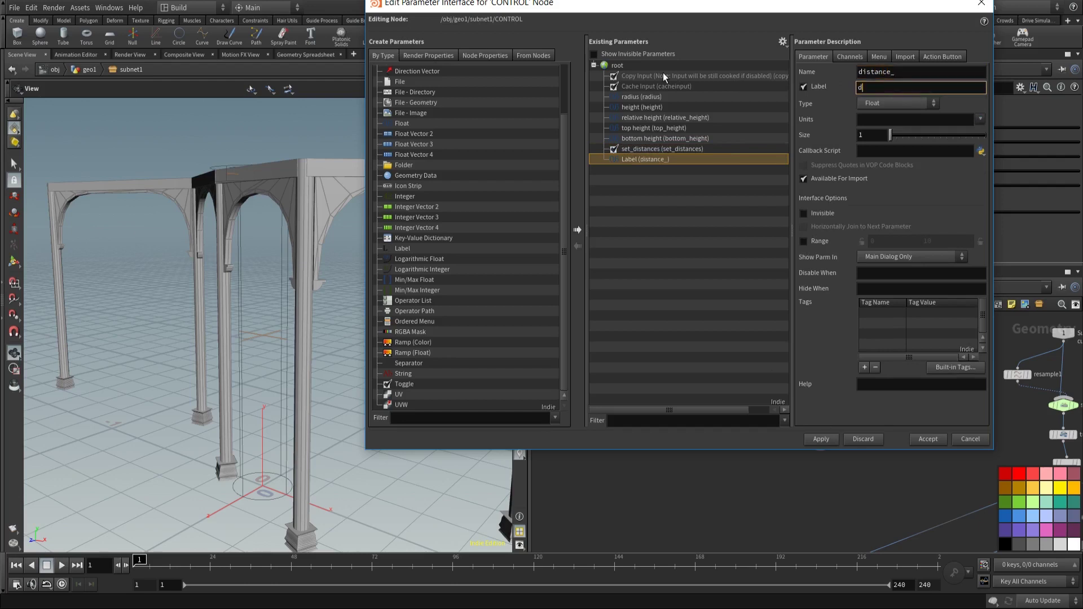
click(939, 444)
Step: Set distance to 0.8 and paste it as a relative reference into resample1's Length
drag(689, 212, 715, 212)
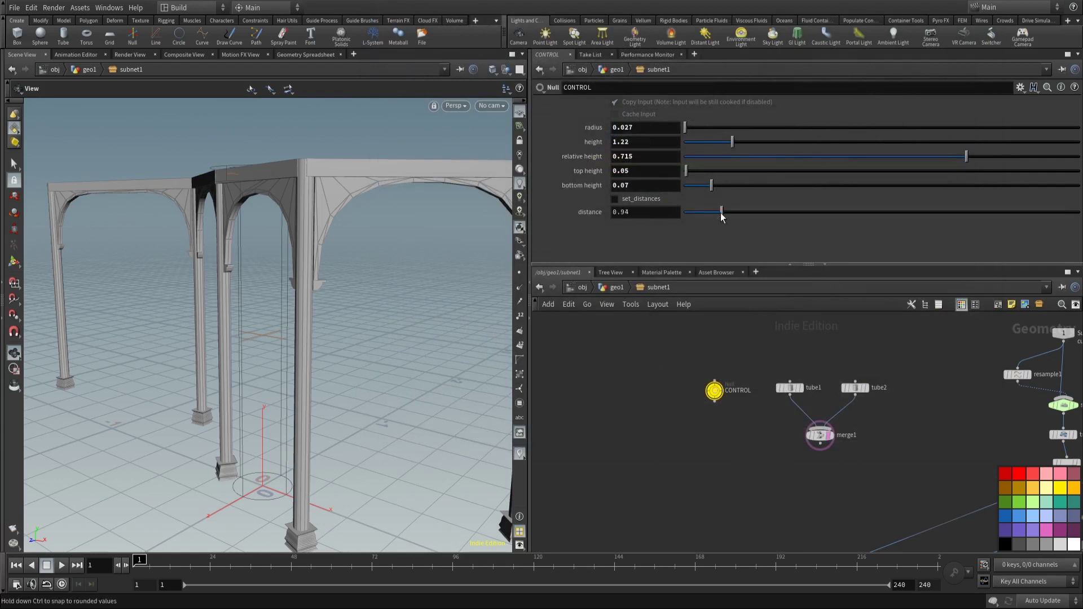
right_click(647, 211)
click(829, 277)
middle_drag(923, 425, 726, 443)
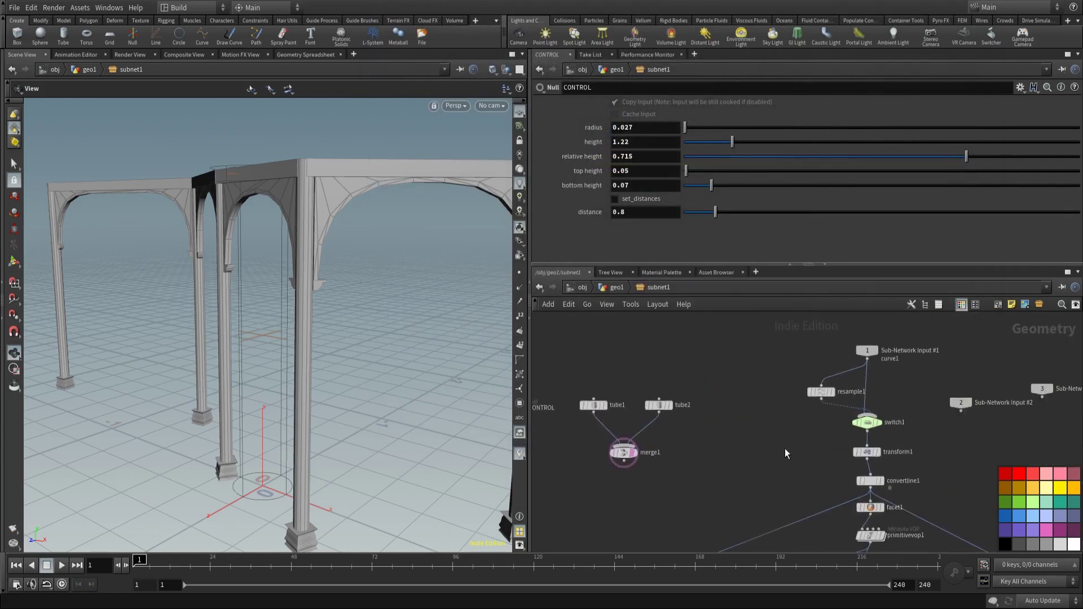
click(821, 392)
right_click(639, 188)
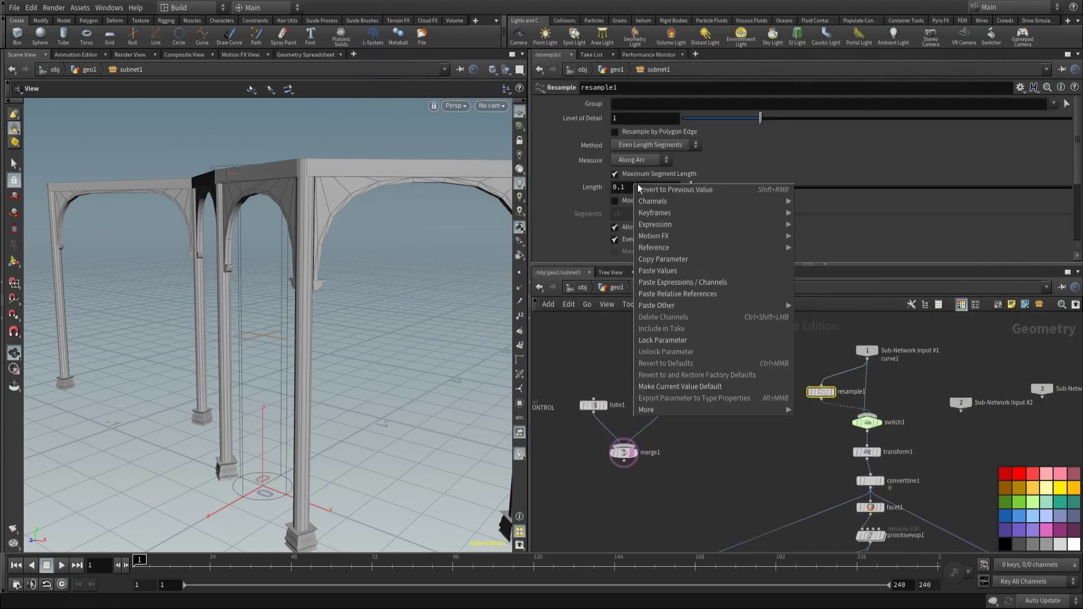
click(705, 293)
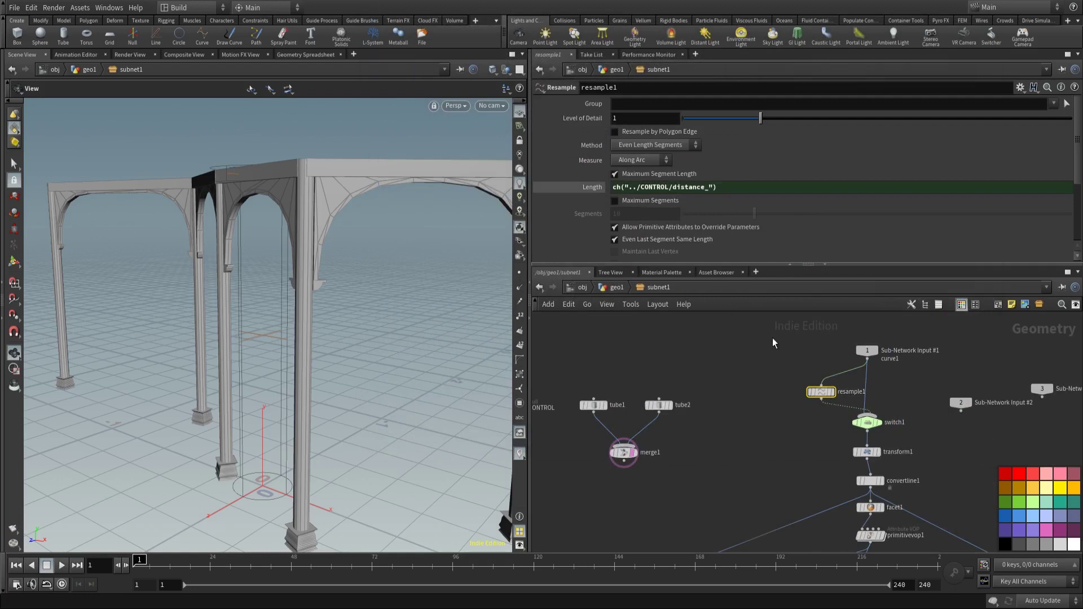
Step: Link switch1's Select Input to CONTROL's set_distances toggle by relative reference
click(872, 424)
middle_drag(725, 466, 816, 455)
drag(582, 371, 643, 470)
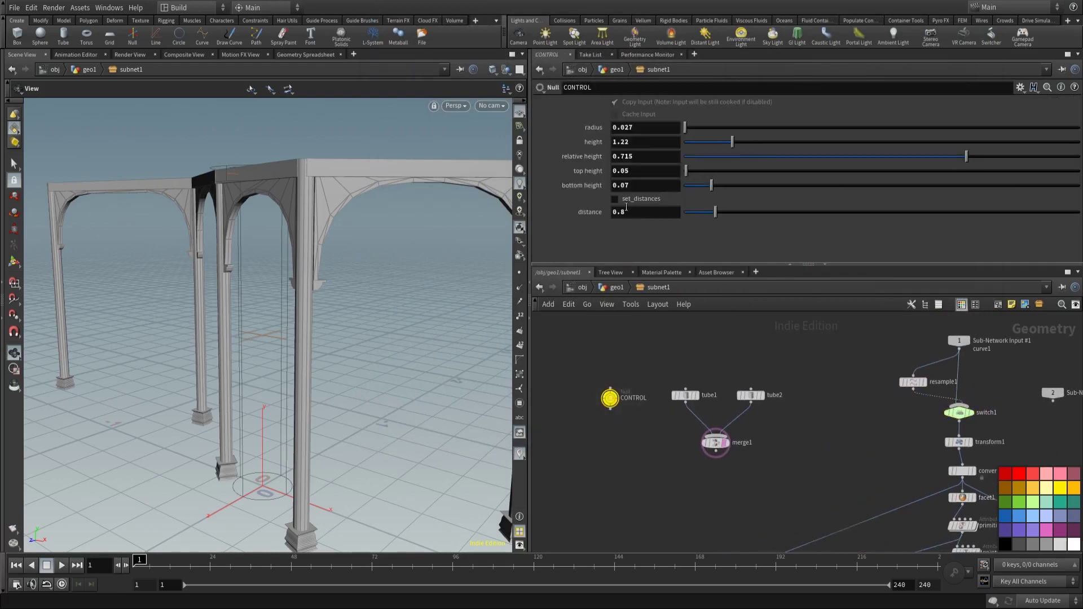
right_click(617, 208)
click(656, 286)
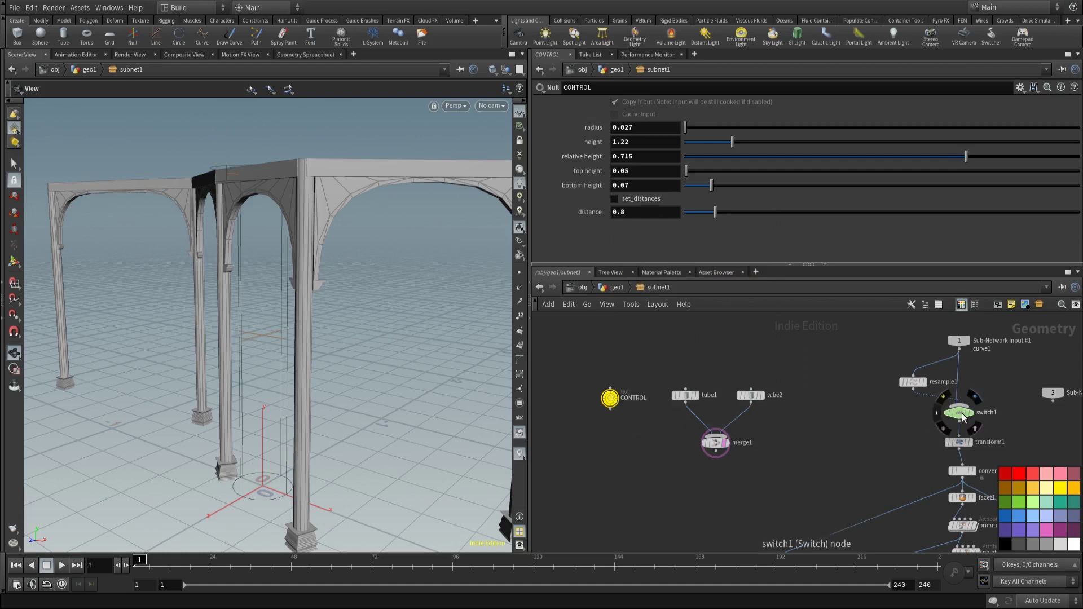
click(961, 414)
right_click(639, 106)
click(690, 226)
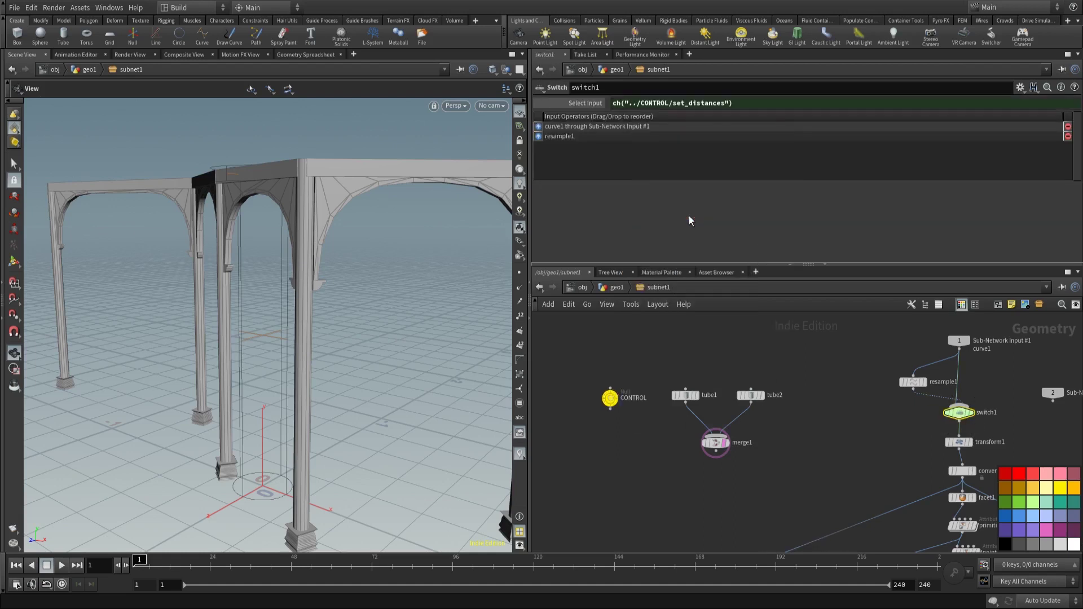
click(610, 398)
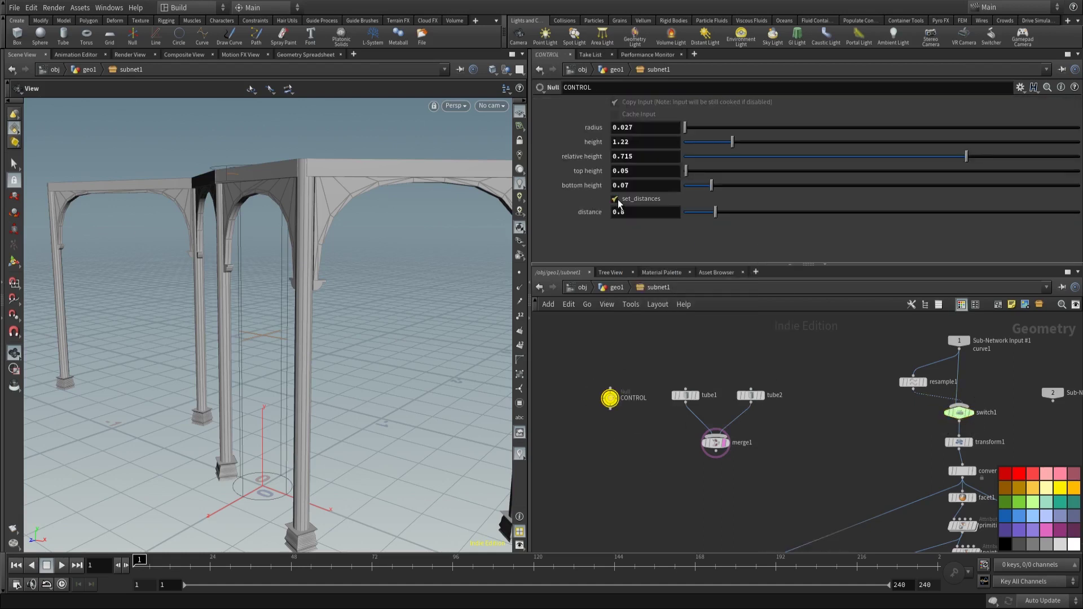
Step: Tumble the colonnade view, test a distance of 1.03, then set distance back to 0.8
scroll(322, 201, down, 8)
drag(164, 231, 353, 228)
scroll(330, 204, up, 2)
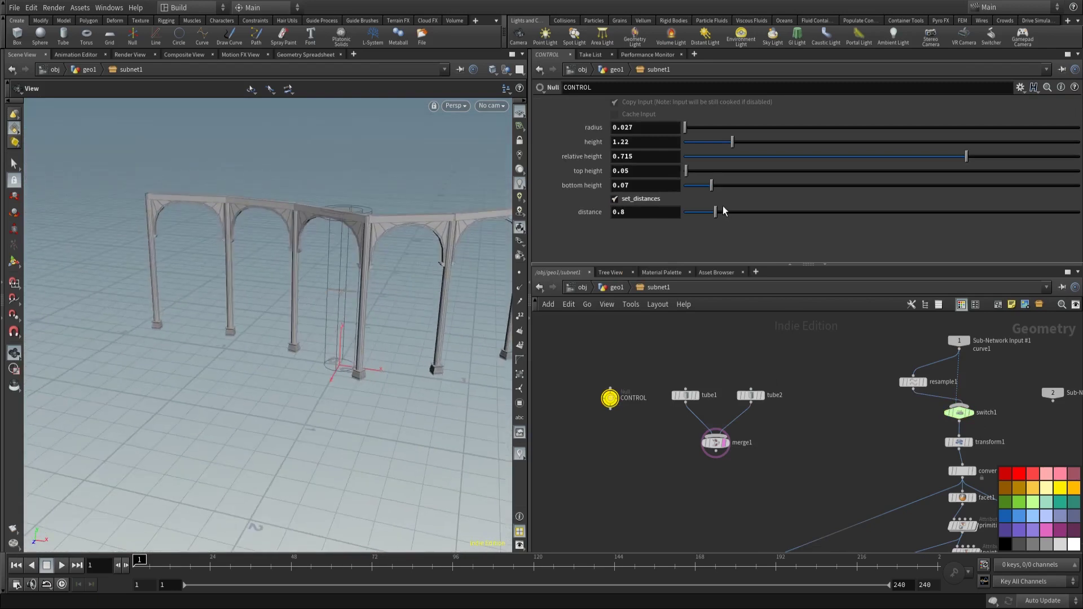
mouse_move(723, 210)
mouse_down()
mouse_move(768, 213)
mouse_move(701, 218)
mouse_move(713, 217)
mouse_up()
mouse_move(300, 235)
mouse_down()
mouse_move(399, 242)
mouse_move(269, 242)
mouse_move(284, 249)
mouse_up()
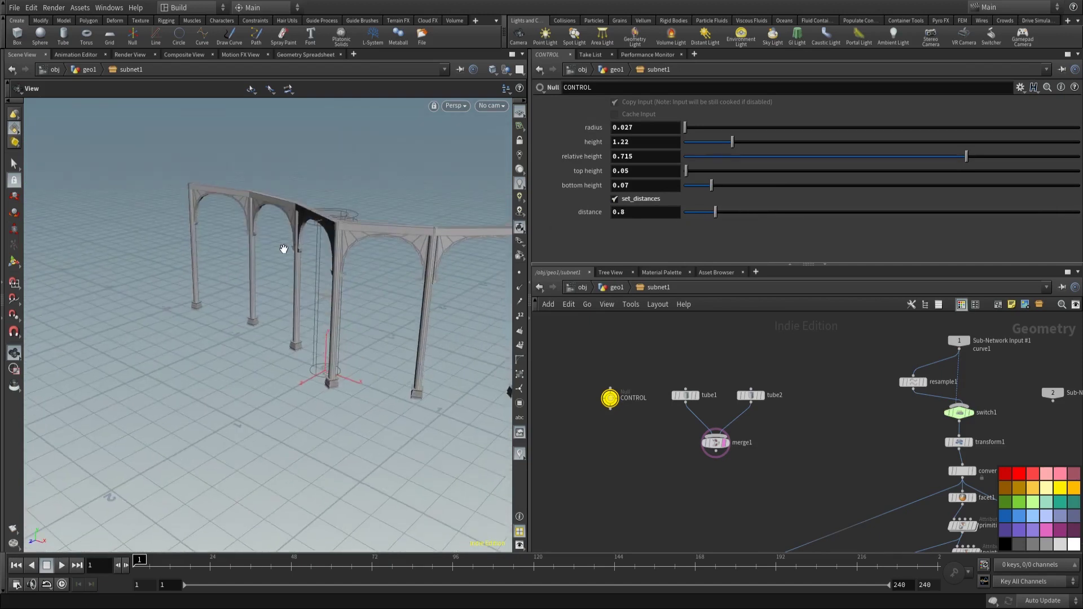
scroll(820, 474, down, 5)
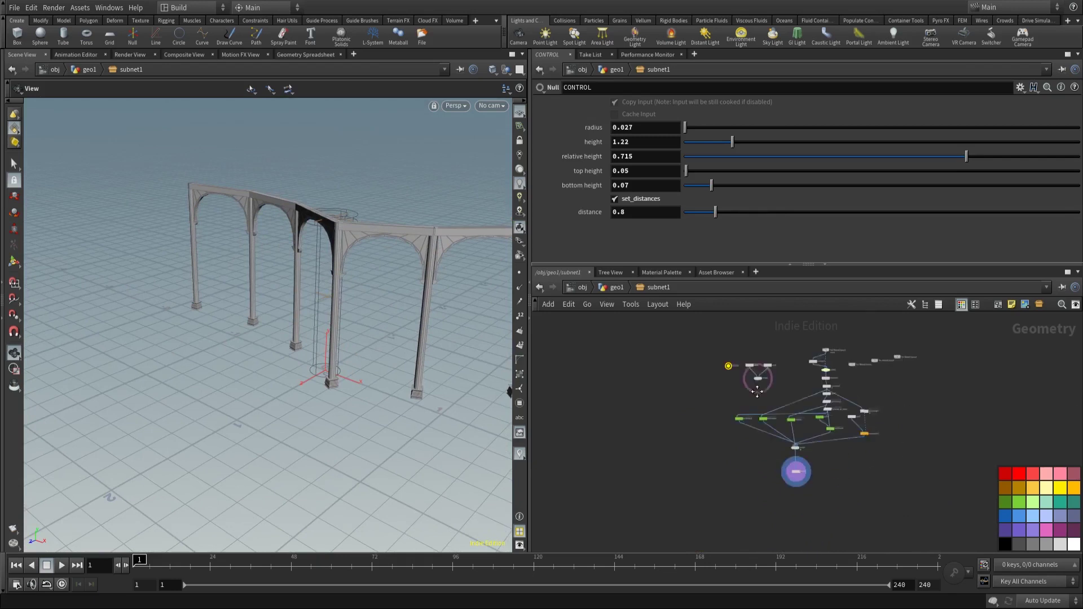
scroll(812, 450, up, 4)
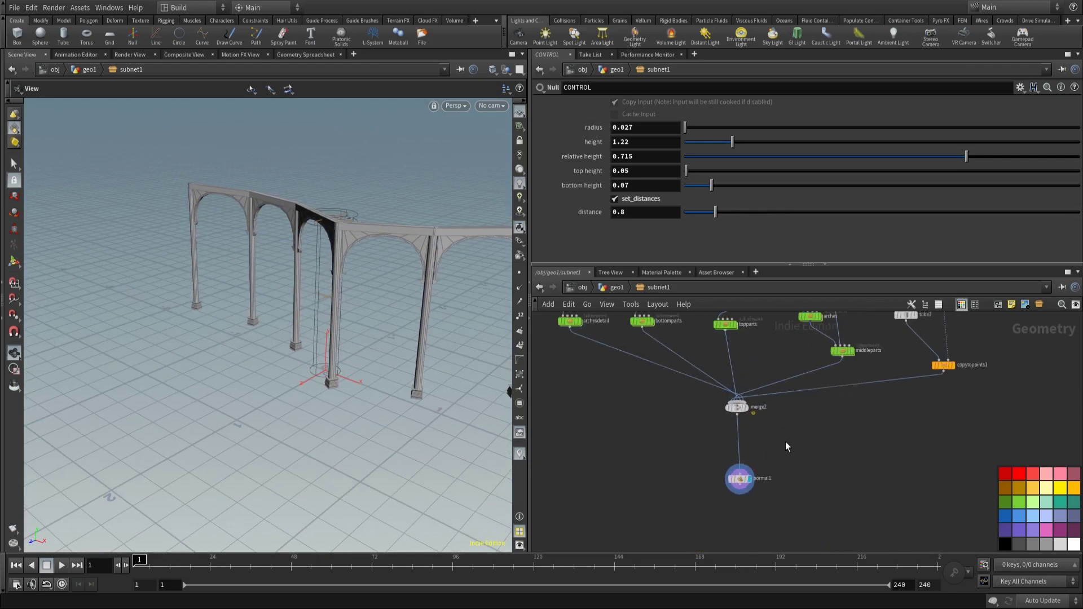
Step: Undo back through the archesdetail pointvop1 edits and inspect copytopoints1's settings
key(ctrl+z)
key(ctrl+z)
key(ctrl+z)
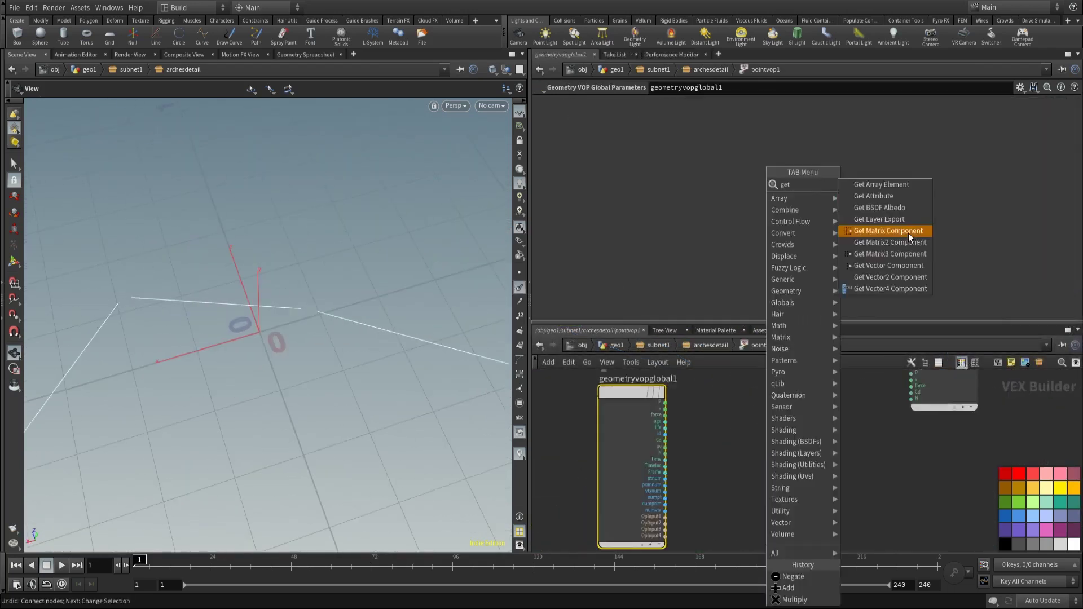
click(908, 232)
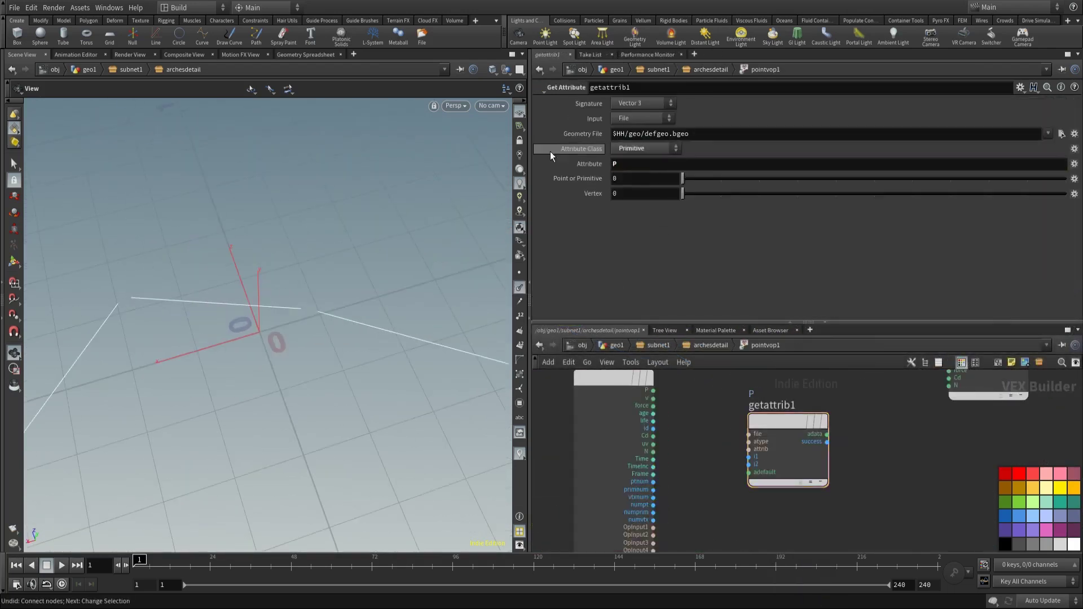
drag(653, 490, 748, 457)
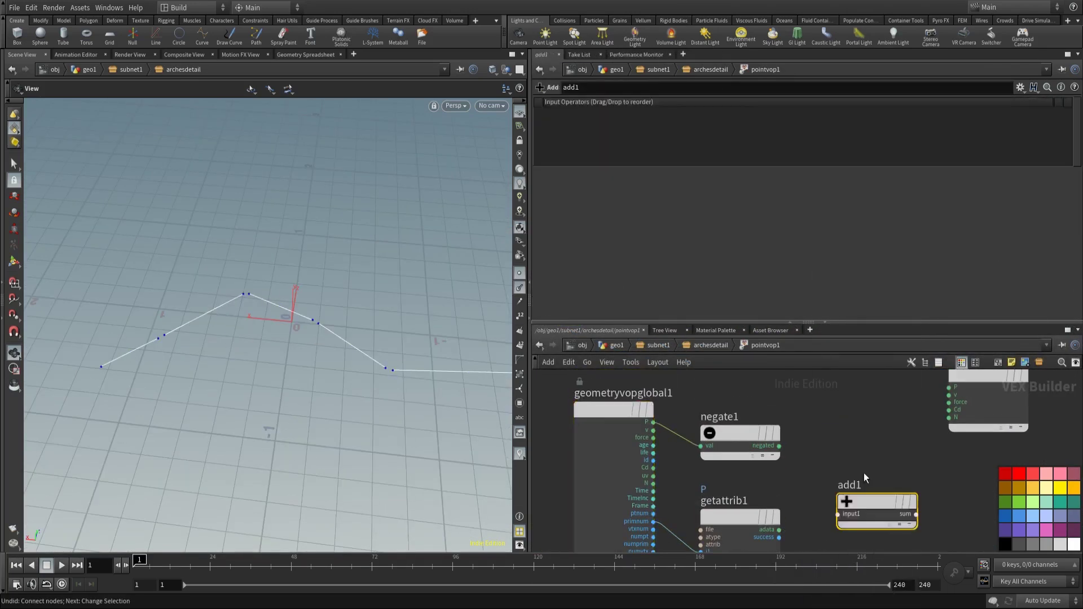
click(826, 517)
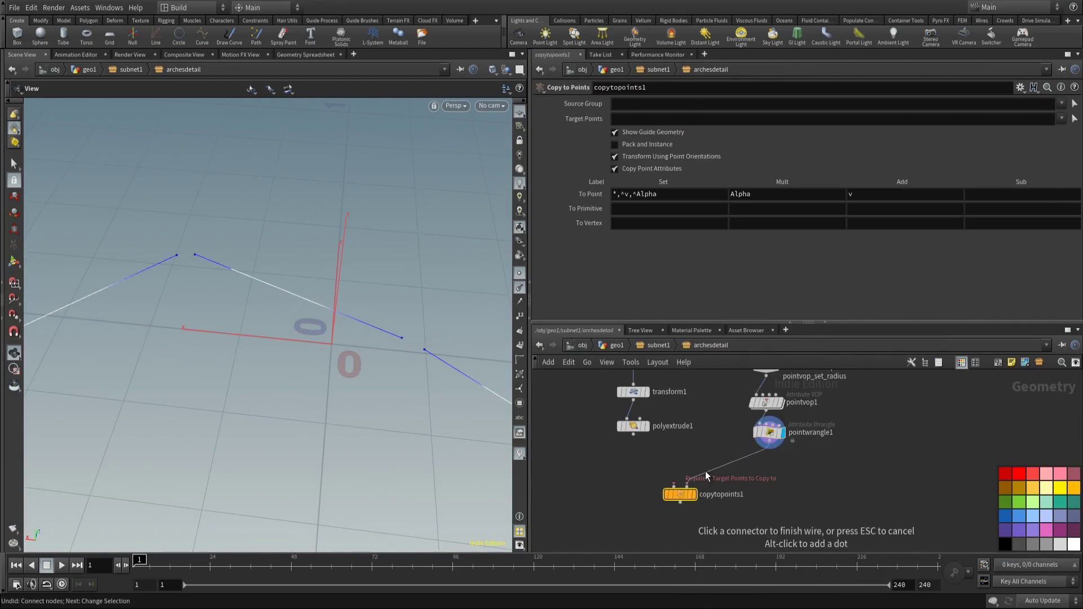